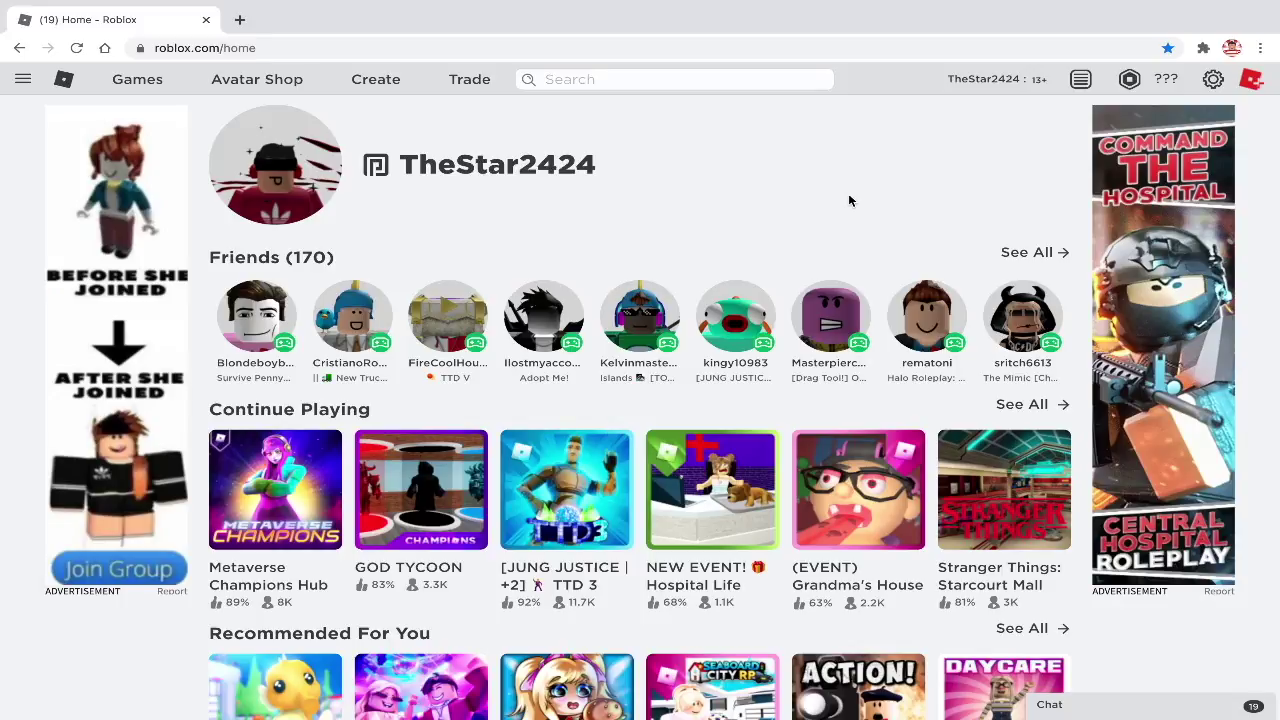
Load pixlr.com/e/ in a new browser tab and open the Roblox shirt template image for editing.
left_click(240, 20)
type("pixlr")
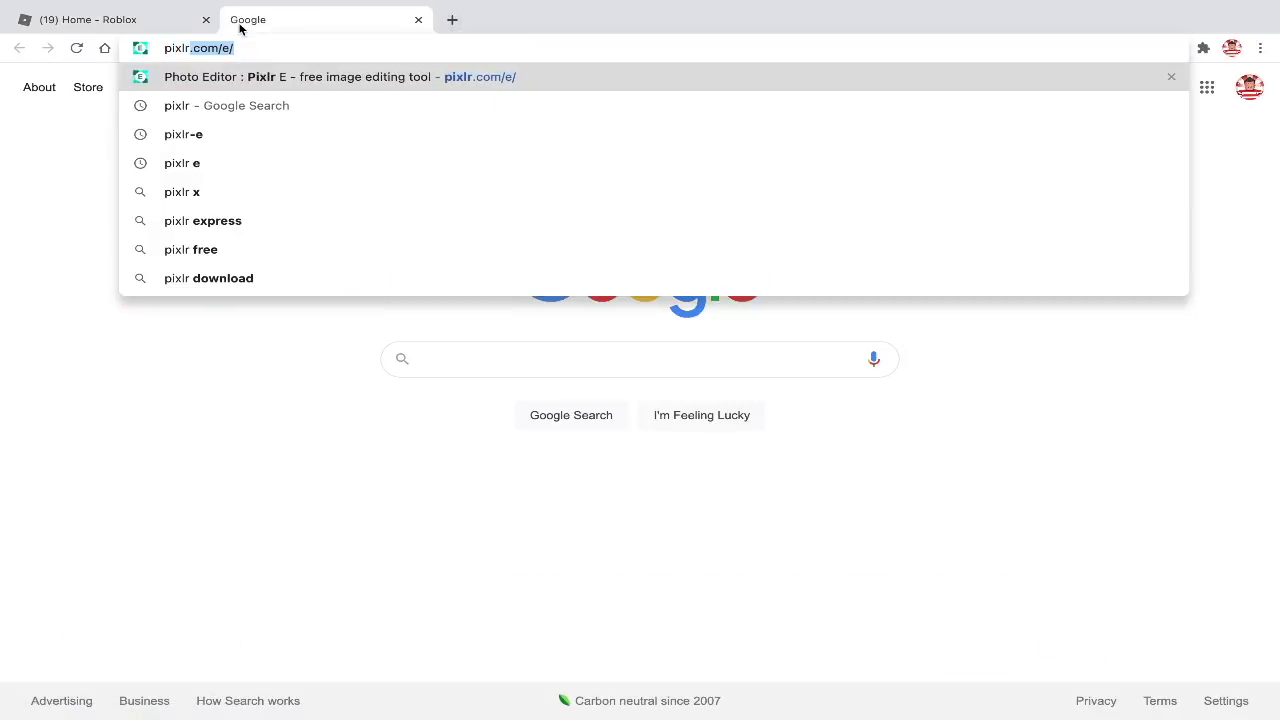
type(".come")
key("BackSpace")
type("/e/")
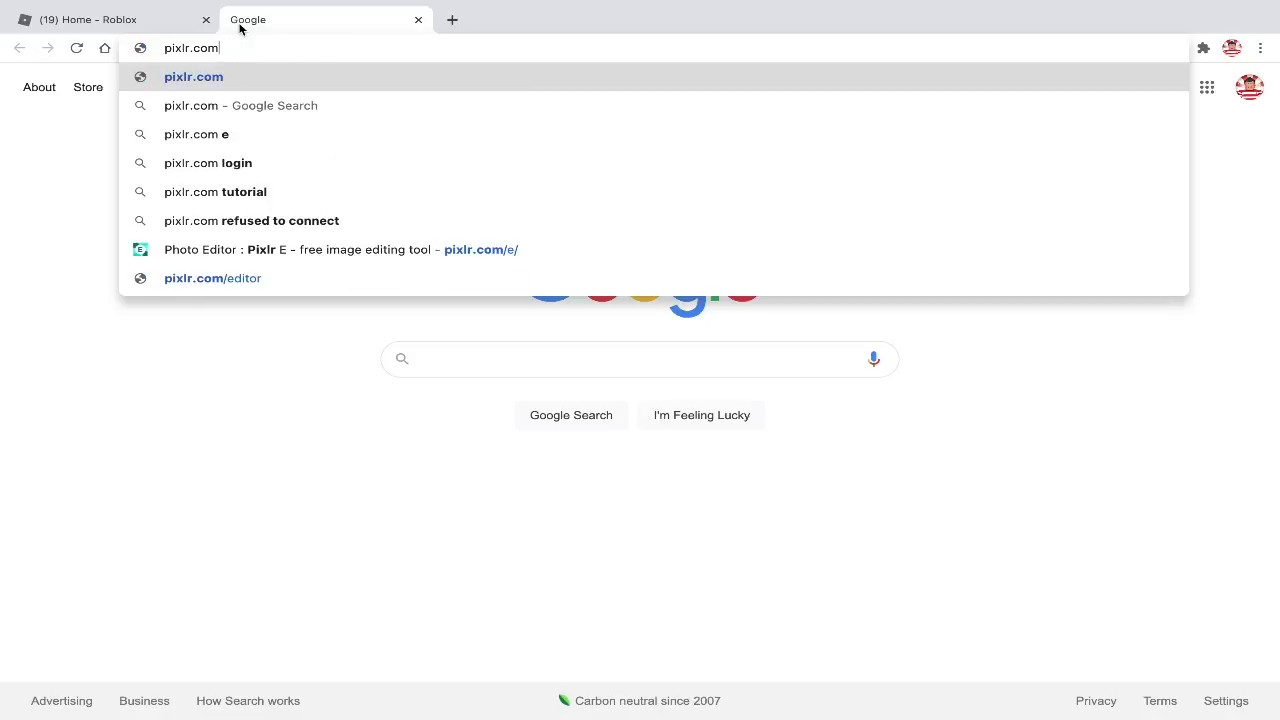
key("Return")
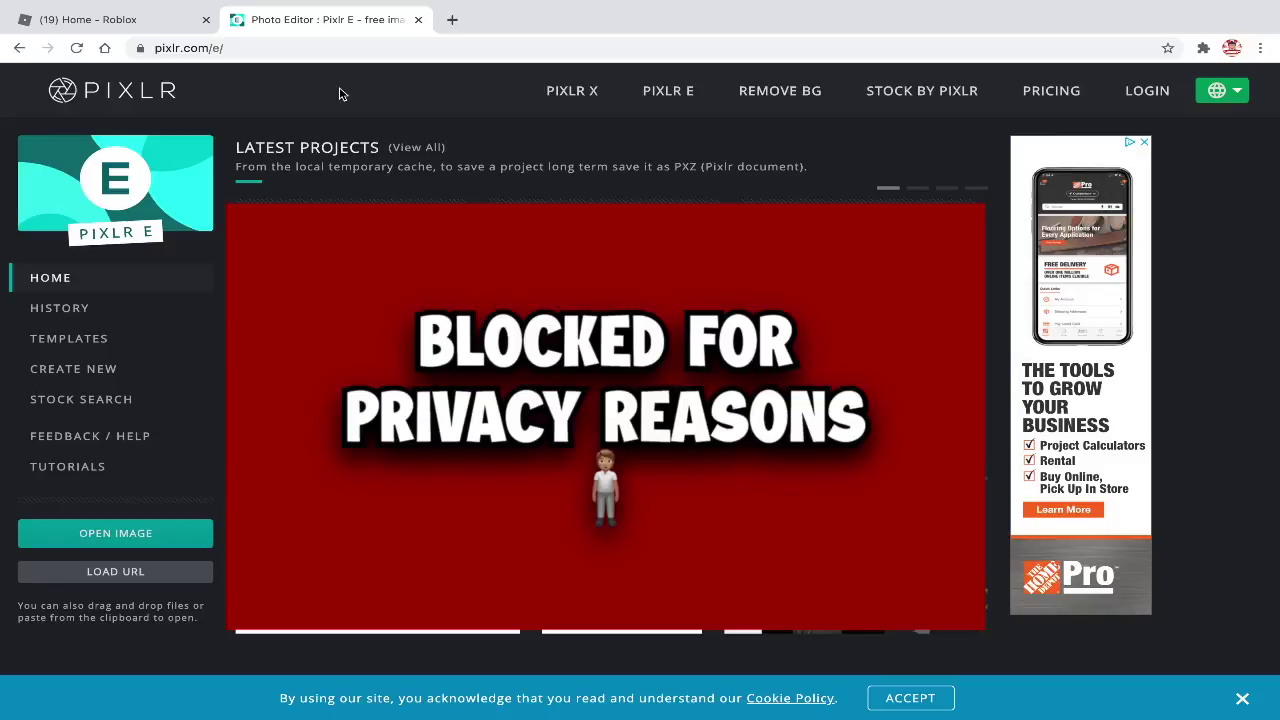
left_click(107, 536)
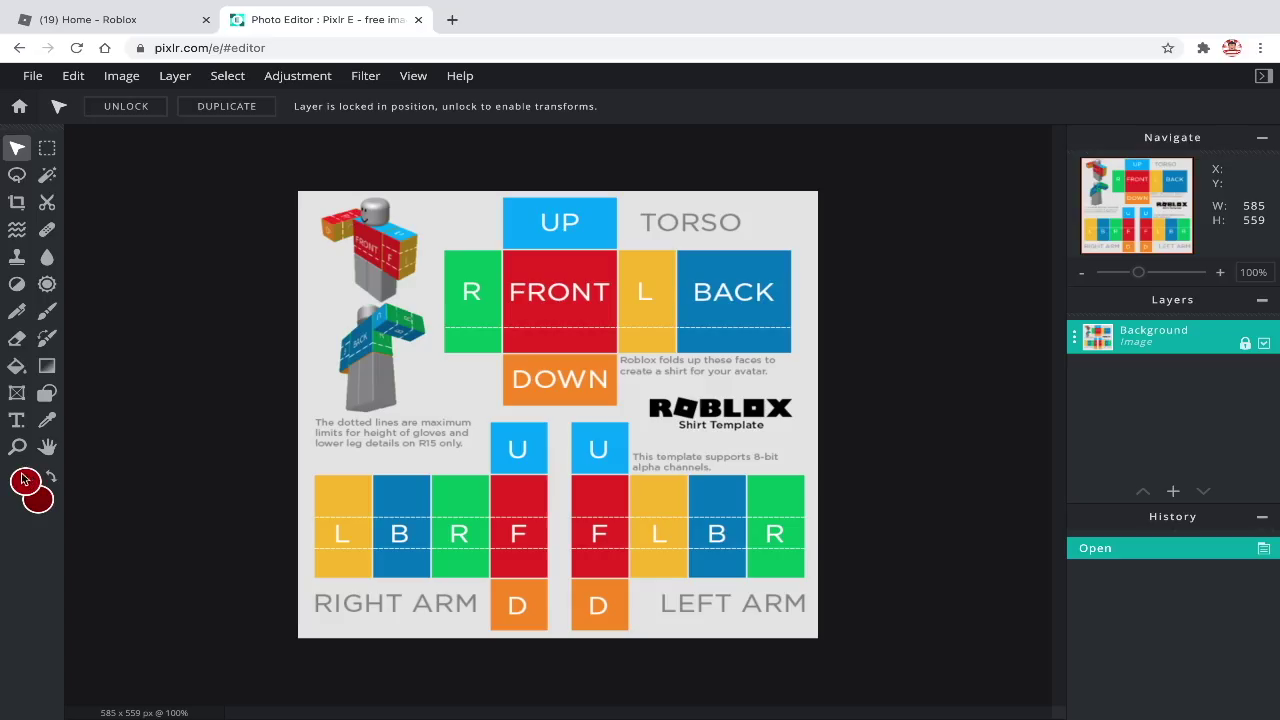
Set the primary color to a bright red with RGB 226, 29, 32.
left_click(87, 312)
mouse_move(620, 349)
left_mouse_down()
mouse_move(555, 343)
mouse_move(586, 329)
left_mouse_up()
mouse_move(684, 355)
left_mouse_down()
mouse_move(680, 457)
mouse_move(680, 290)
left_mouse_up()
left_click(628, 322)
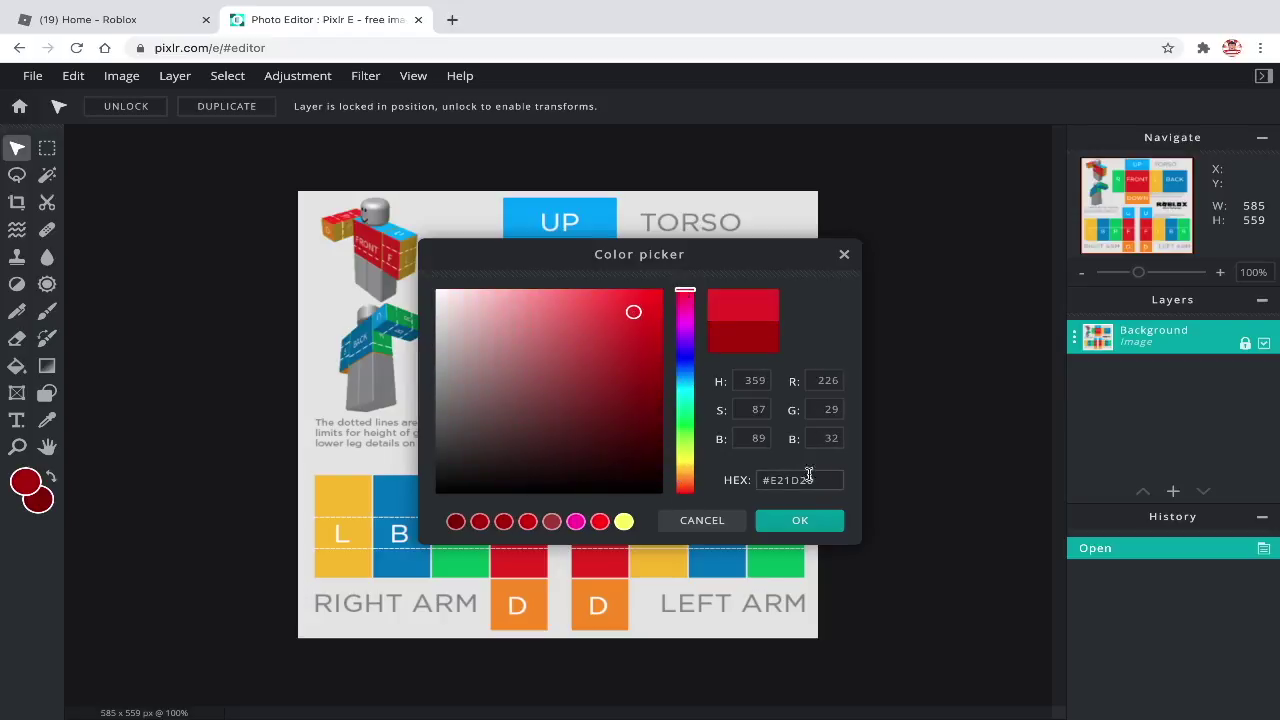
left_click(800, 520)
Set the secondary color to a light blue.
left_click(37, 489)
left_click(702, 520)
left_click(31, 504)
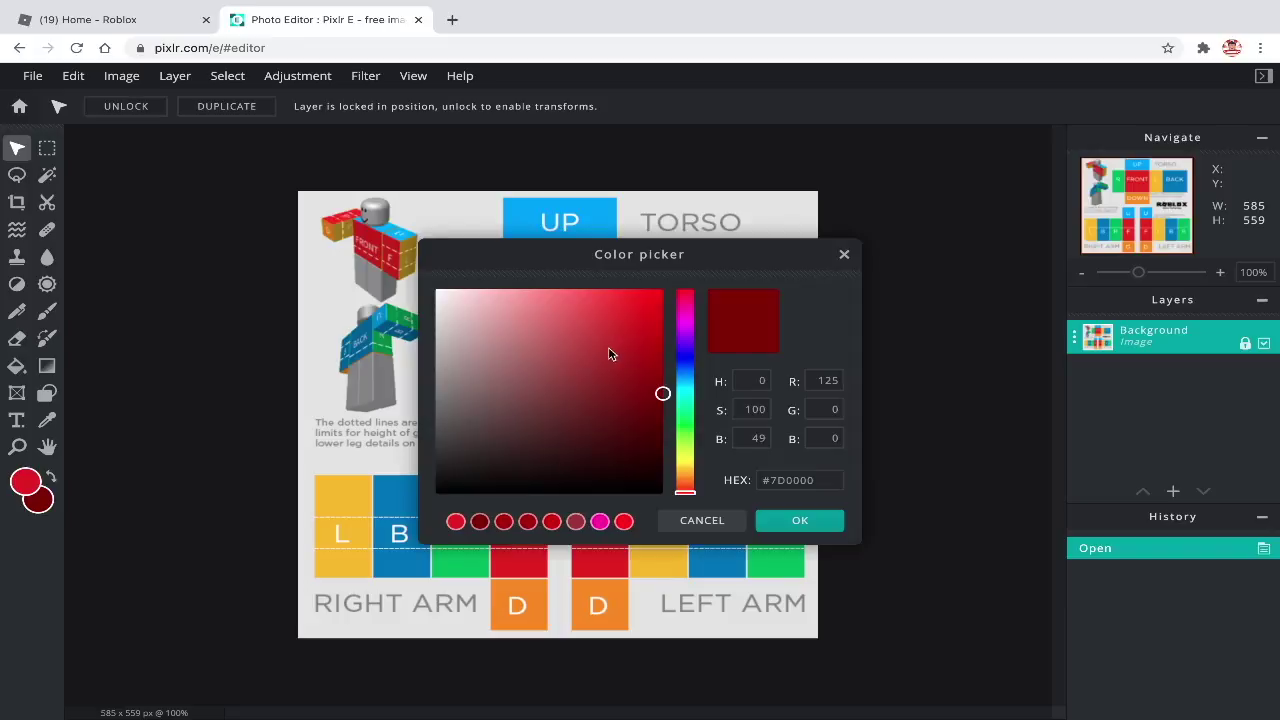
left_click(685, 354)
left_click_drag(625, 355, 584, 317)
left_click(686, 360)
left_click(686, 370)
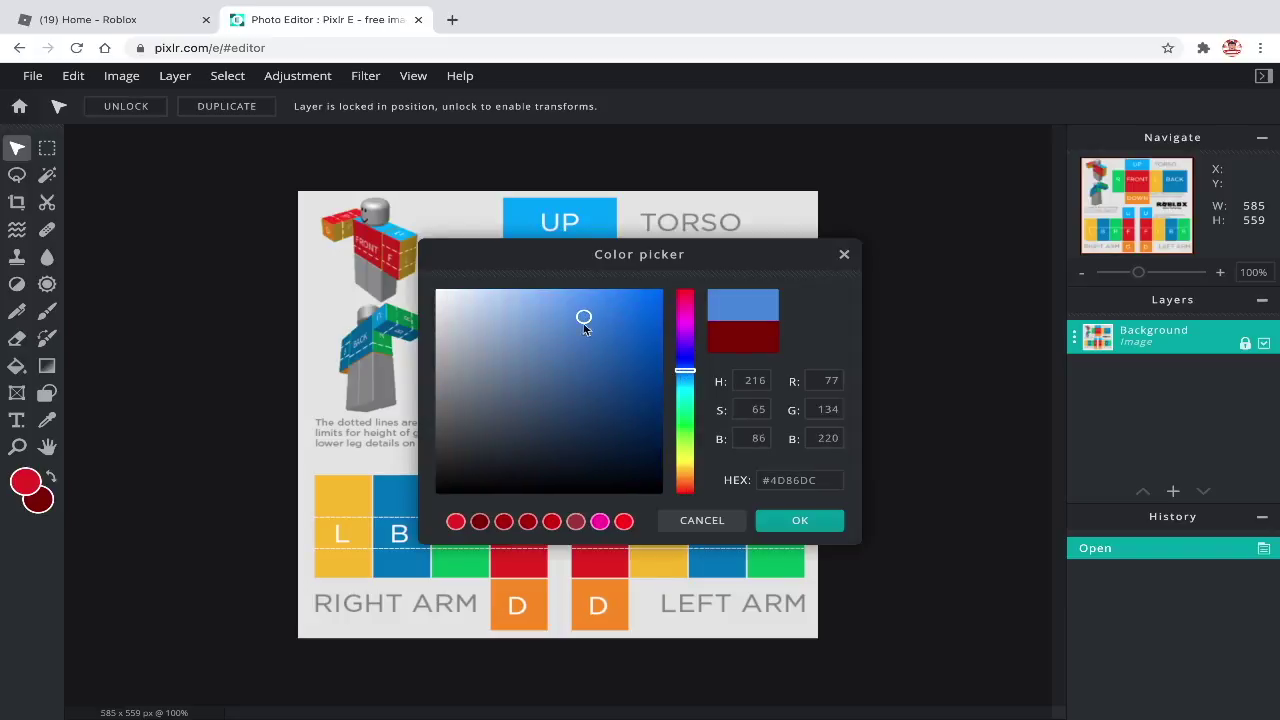
left_click(512, 300)
left_click(556, 303)
left_click(826, 525)
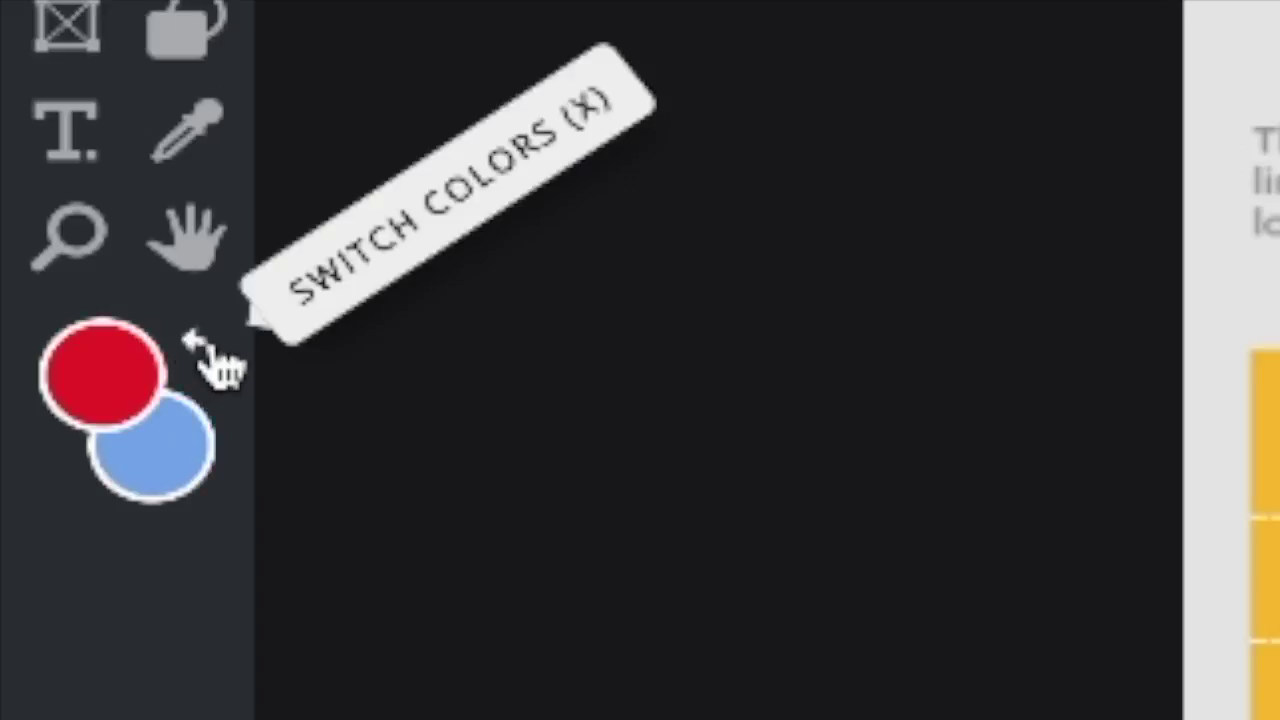
Switch the primary and secondary colors back and forth.
left_click(51, 476)
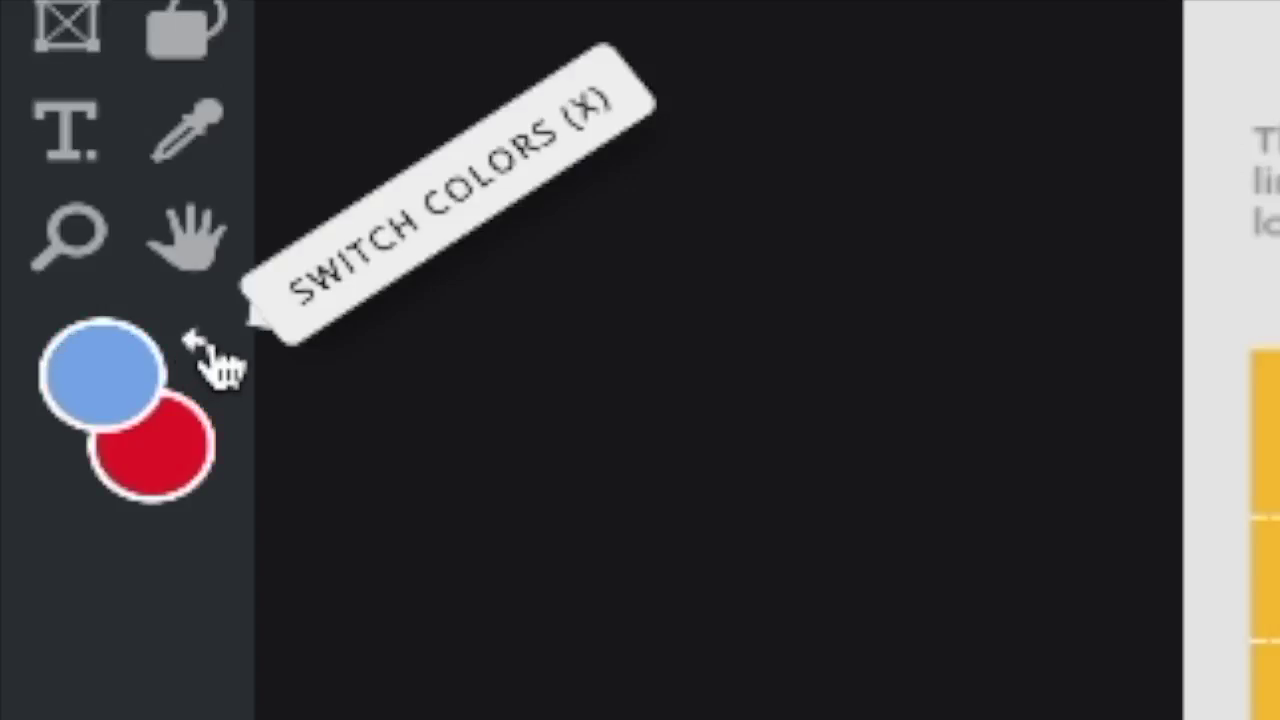
left_click(210, 360)
left_click(210, 360)
left_click(210, 360)
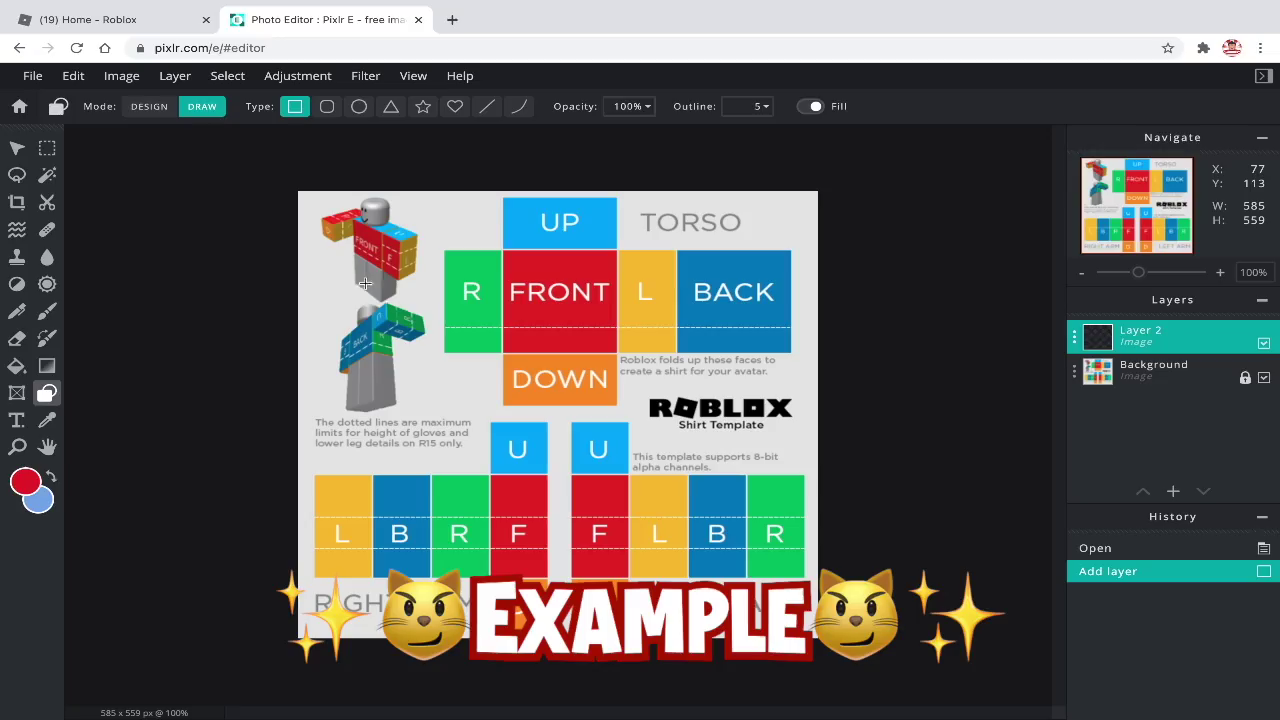
Draw two example rectangles, switching the primary and secondary colors between them, and delete their layer.
left_click_drag(366, 283, 620, 500)
left_click(51, 477)
left_click_drag(497, 416, 786, 630)
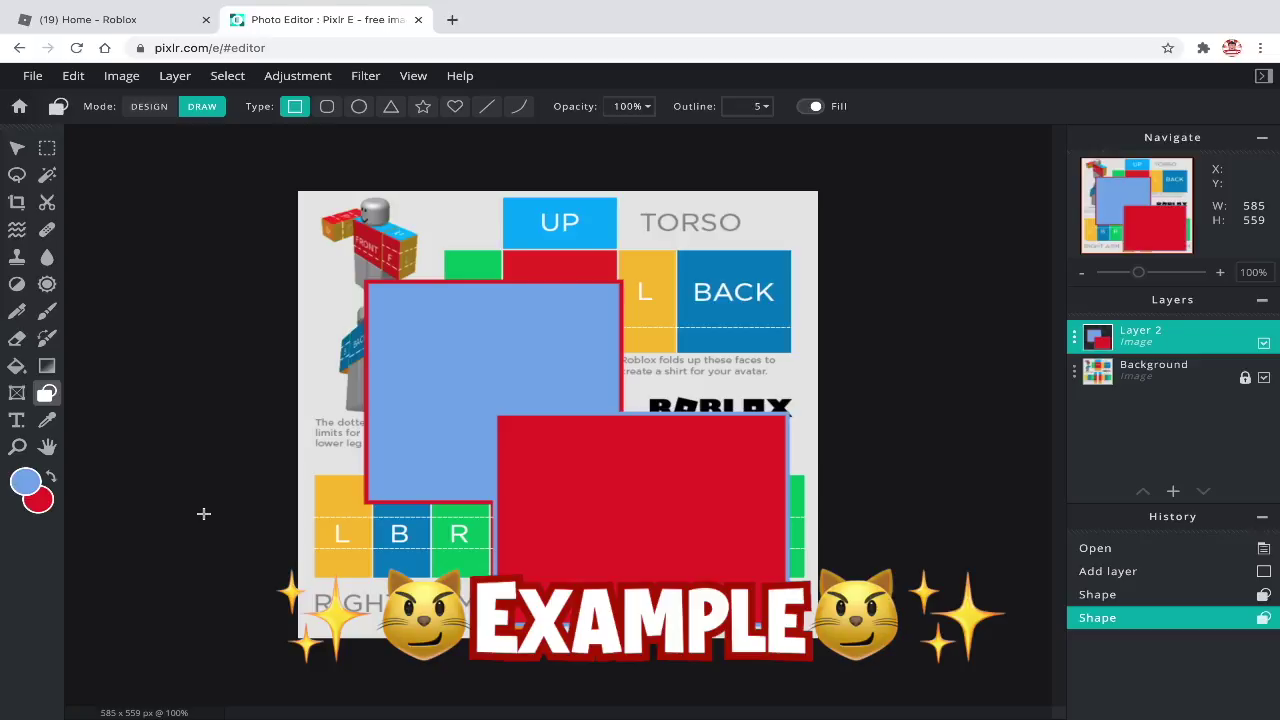
key("Delete")
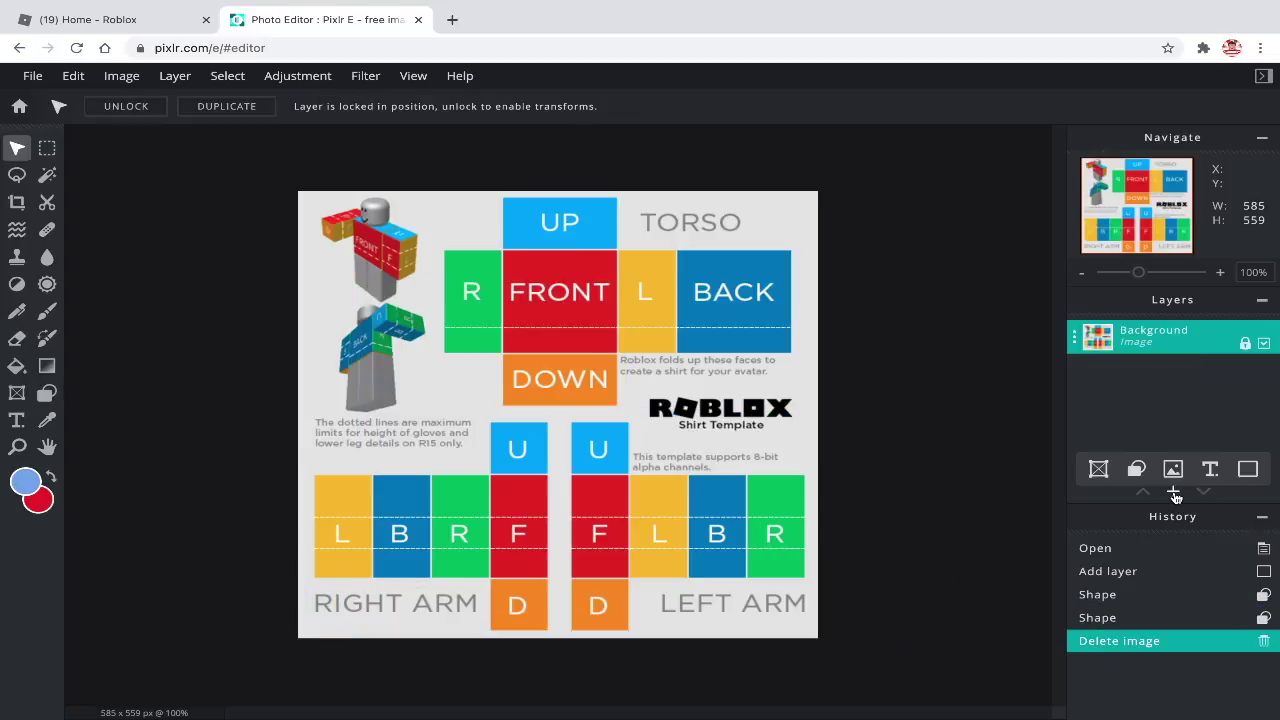
On a new empty layer, draw a red filled rectangle with outline 0, about 241 × 245 px, over the middle of the template.
left_click(1174, 494)
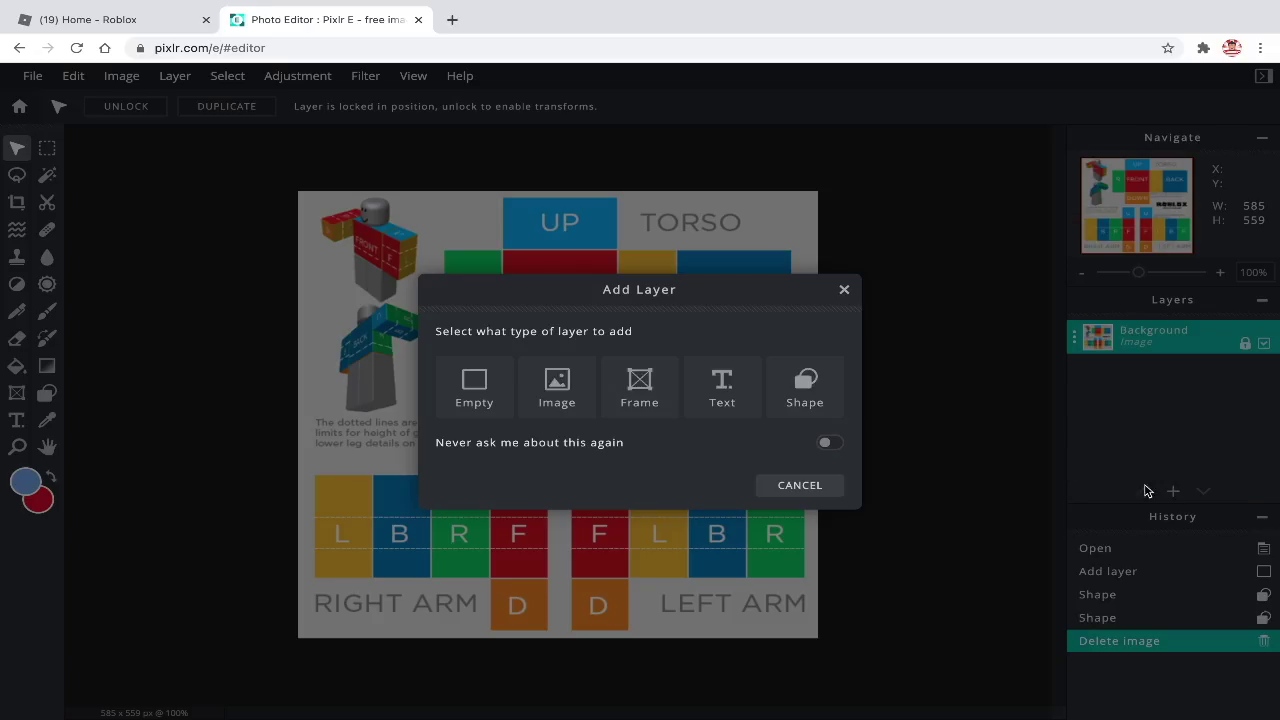
left_click(470, 385)
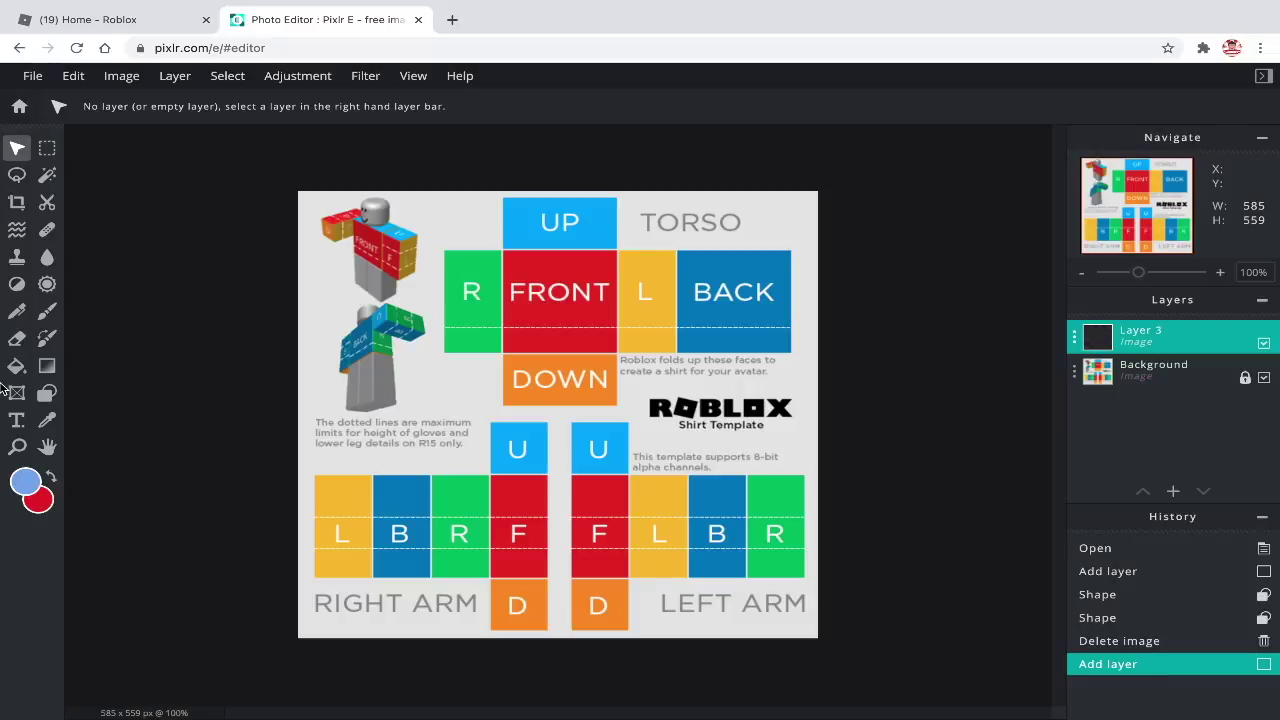
left_click(50, 398)
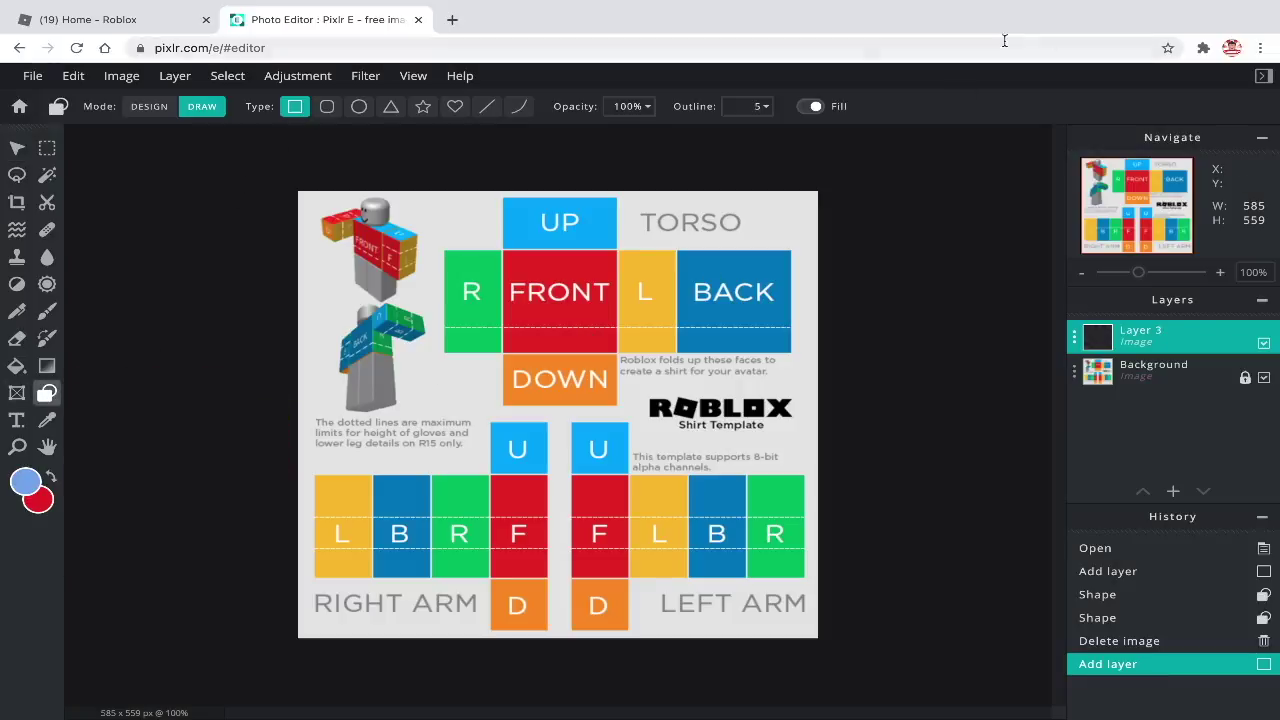
left_click(728, 106)
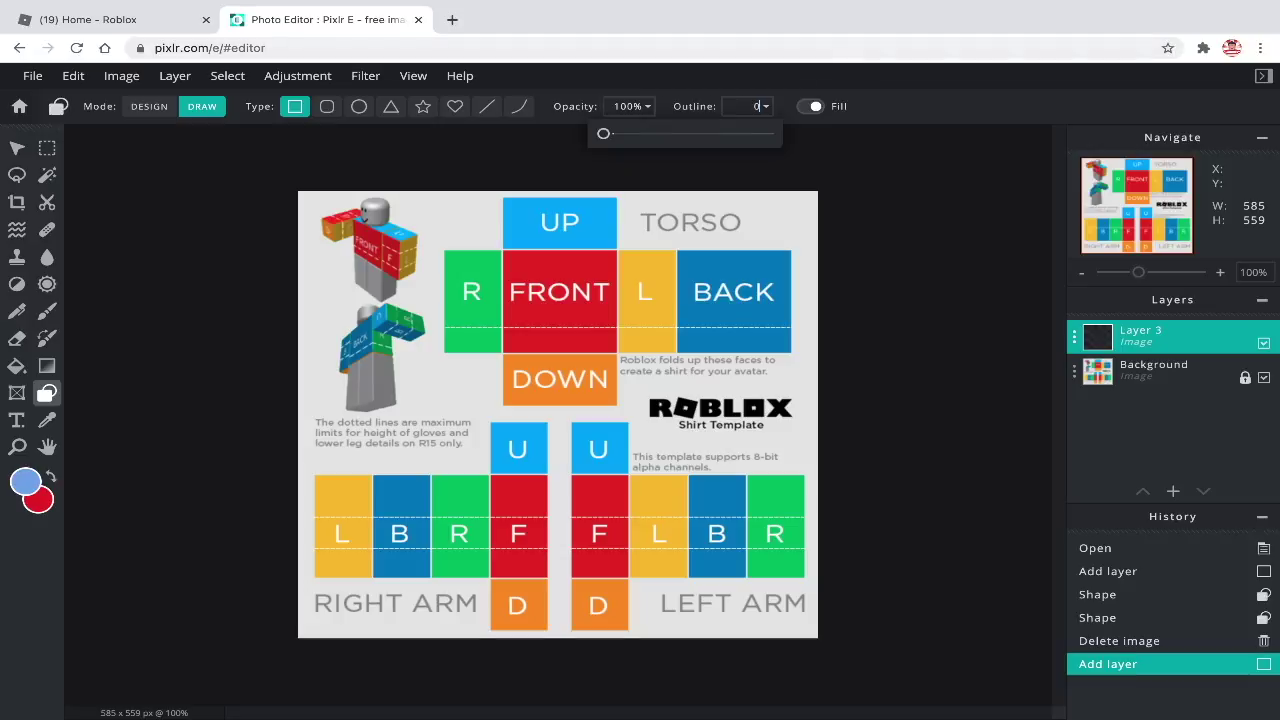
type("0")
key("Return")
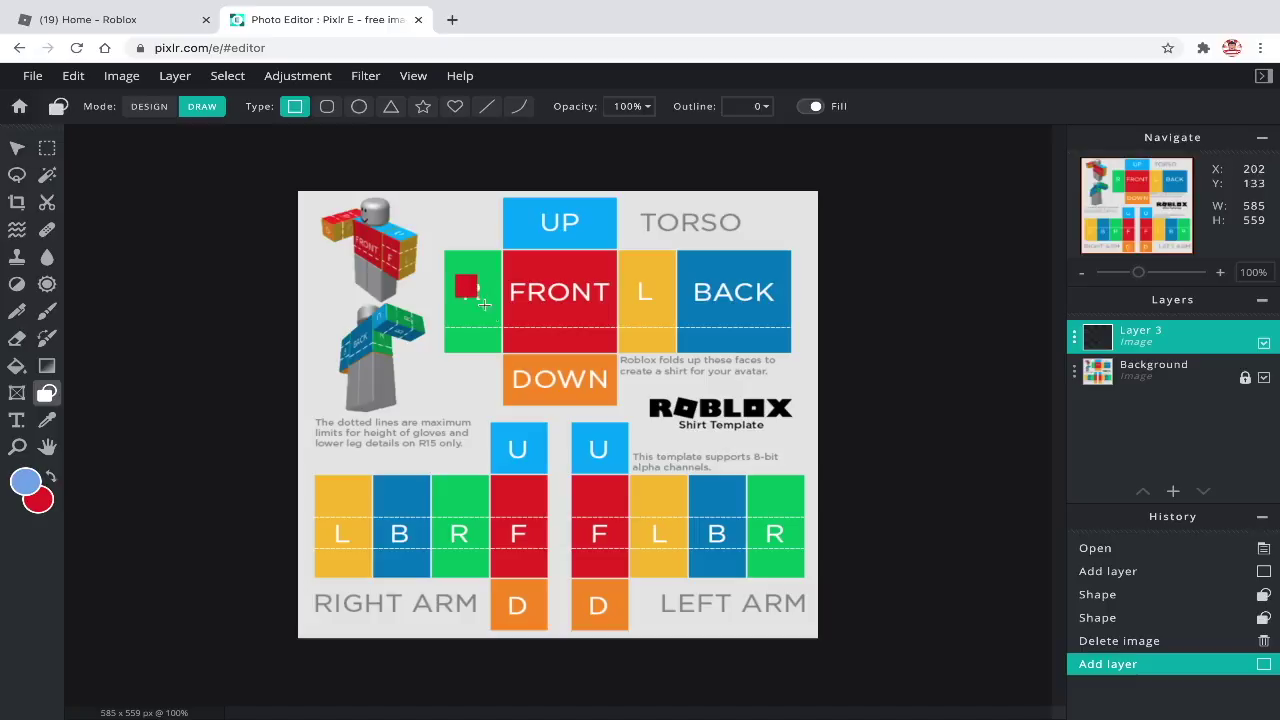
left_click_drag(455, 275, 667, 470)
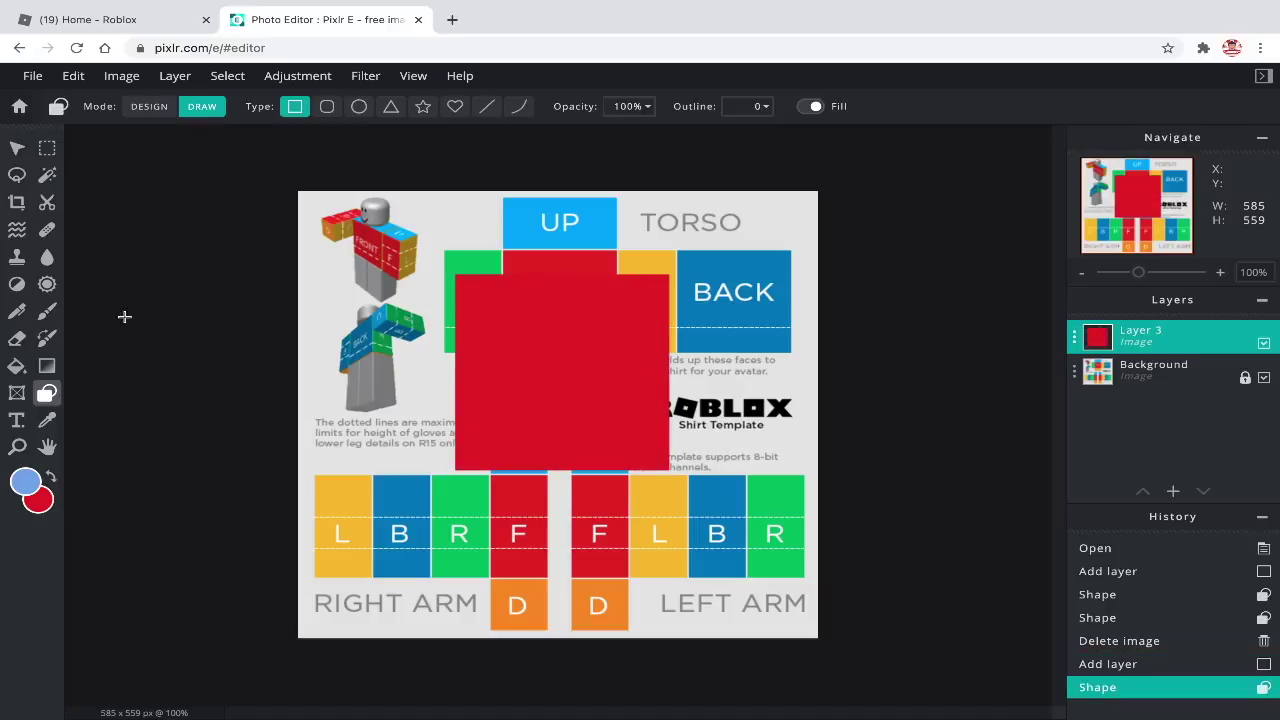
With free aspect, resize and position the red rectangle to 128 × 128 px exactly over the torso's FRONT panel.
left_click(16, 151)
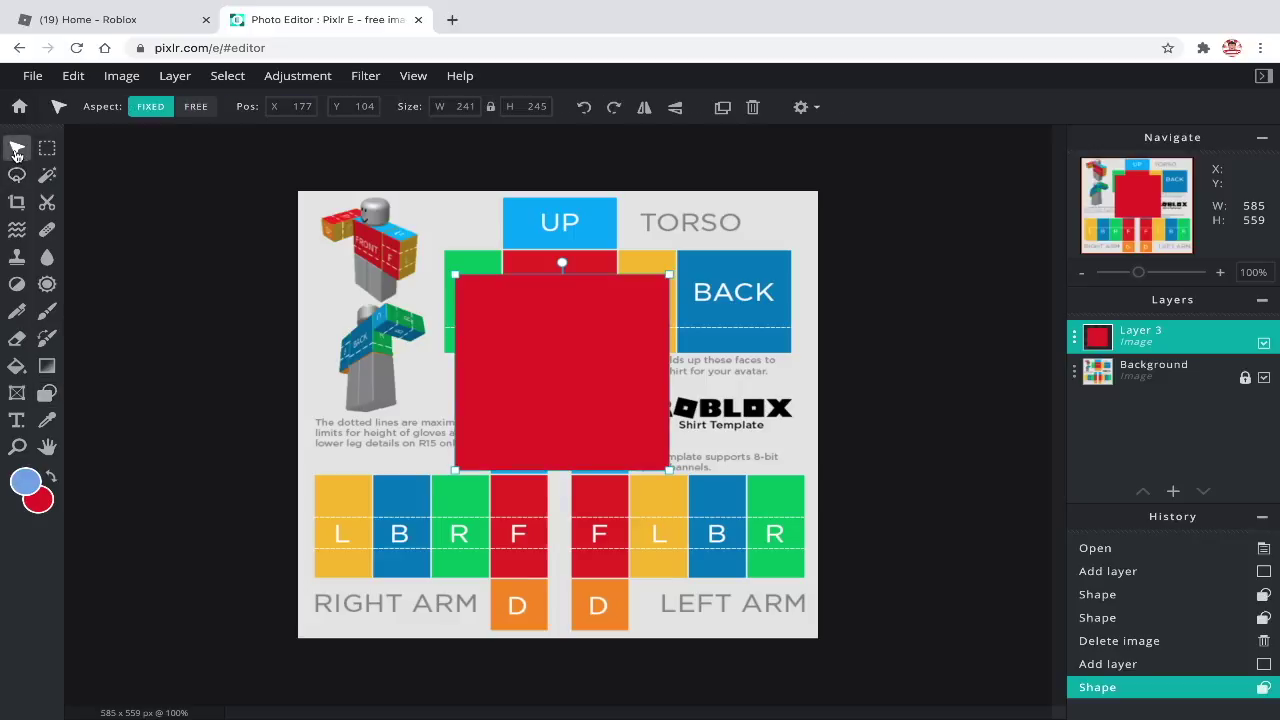
left_click(196, 110)
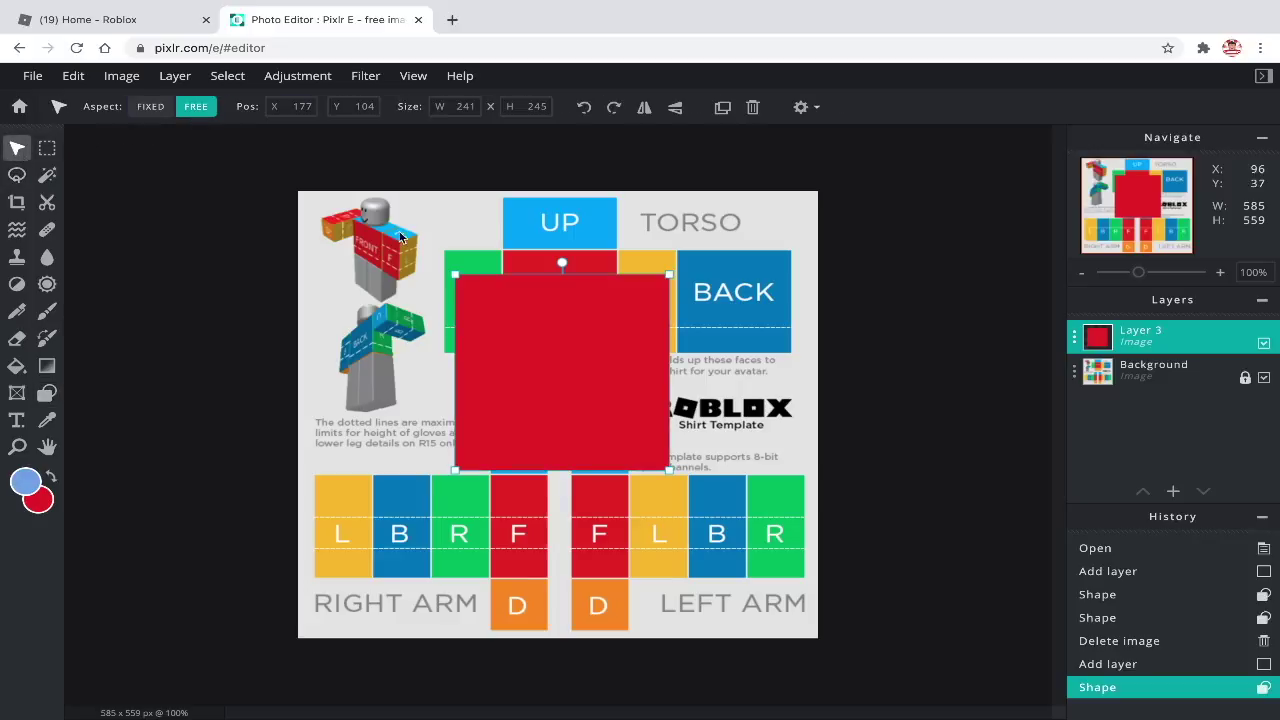
left_click_drag(1138, 272, 1153, 272)
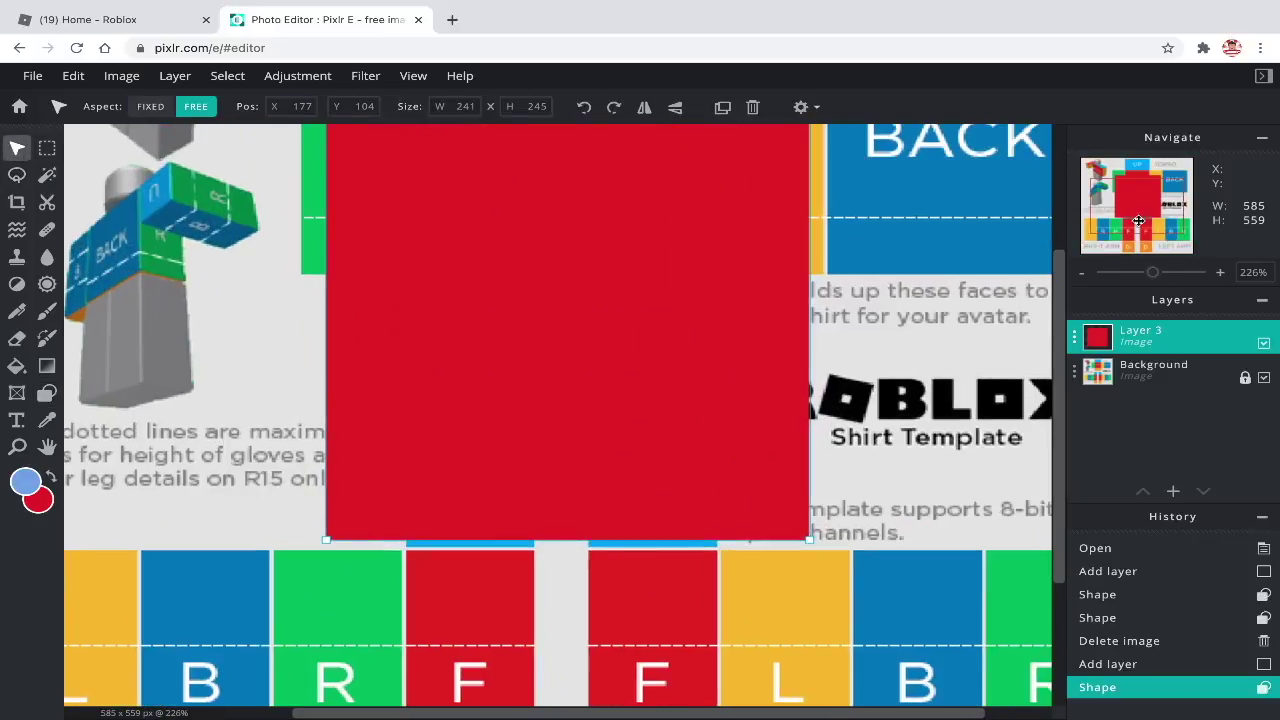
left_click_drag(1136, 200, 1133, 188)
left_click_drag(331, 217, 630, 424)
left_click_drag(712, 542, 620, 313)
scroll(607, 300, "up", 3)
scroll(630, 320, "up", 3)
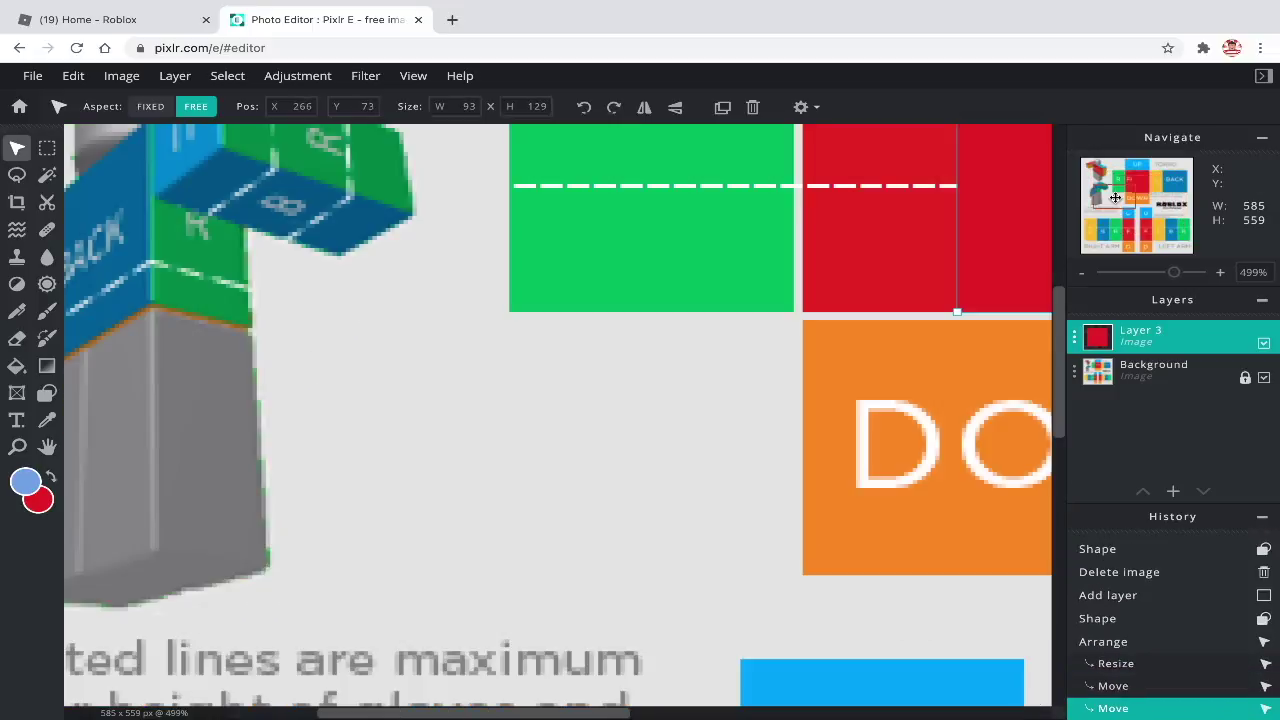
left_click_drag(647, 361, 492, 365)
scroll(493, 366, "down", 3)
scroll(667, 320, "up", 1)
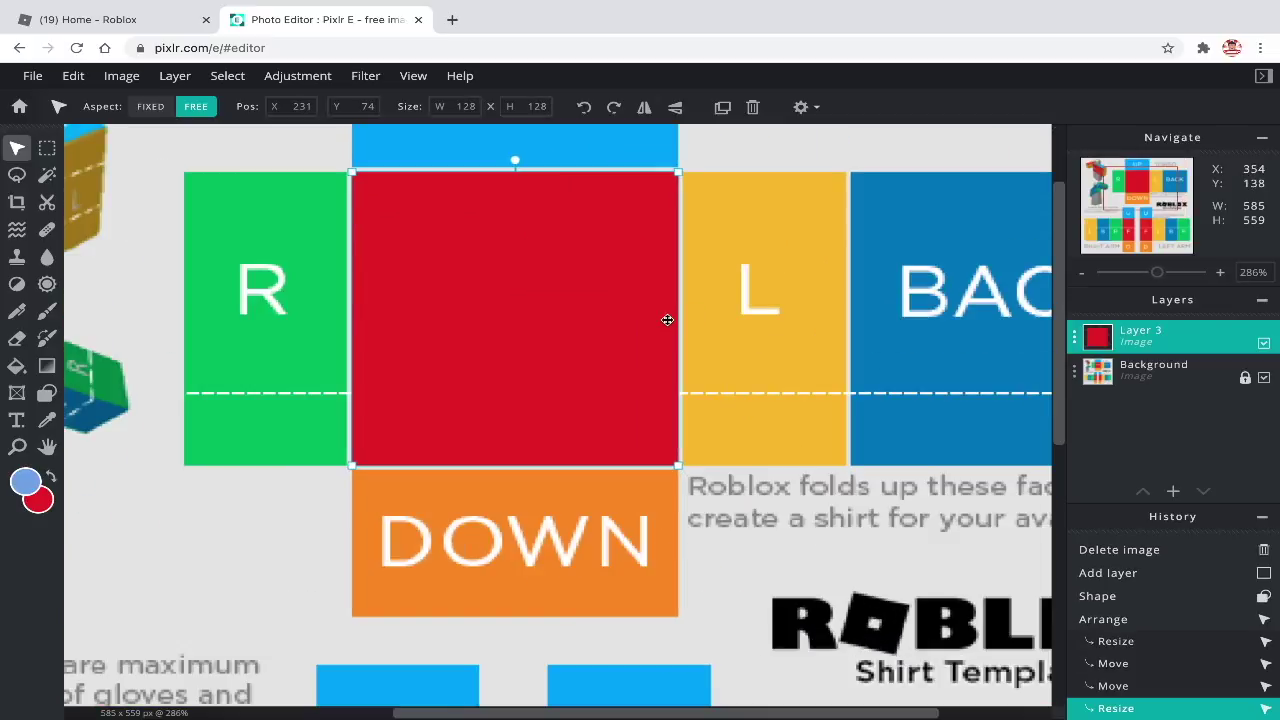
Duplicate the red square twice and place the two copies side by side below the torso.
left_click_drag(1153, 276, 1143, 273)
left_click(722, 107)
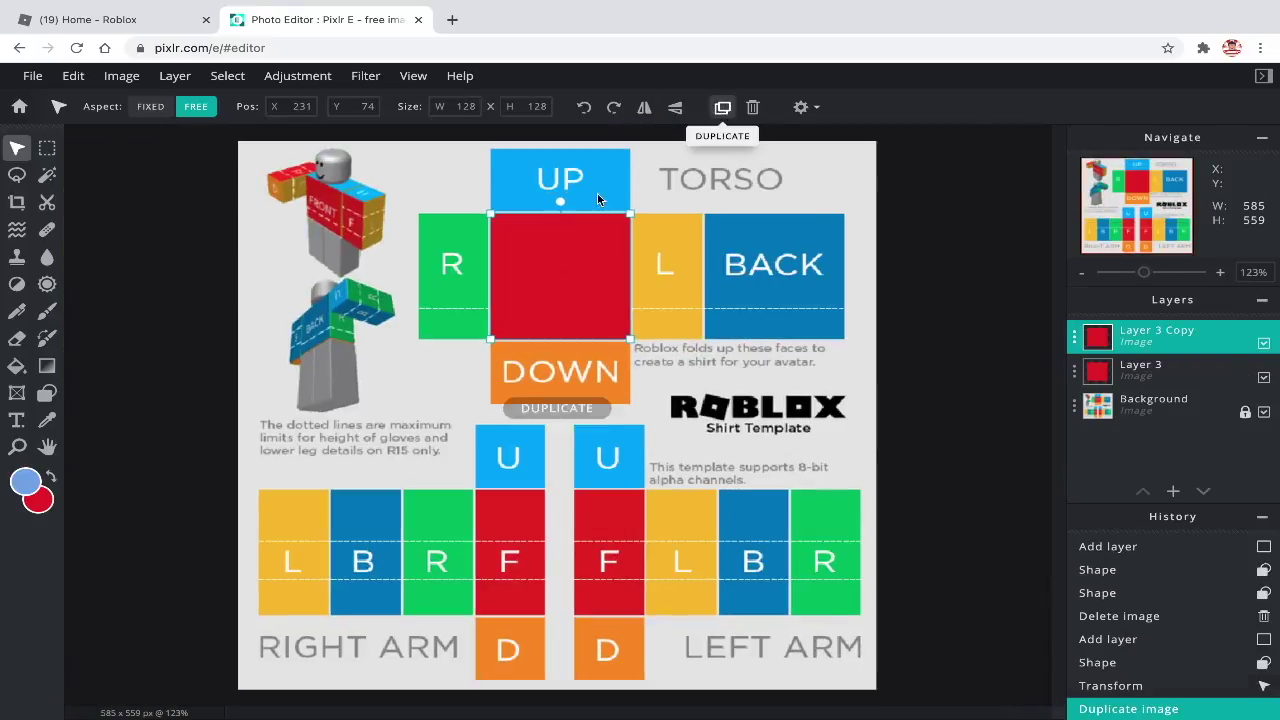
left_click_drag(513, 297, 511, 476)
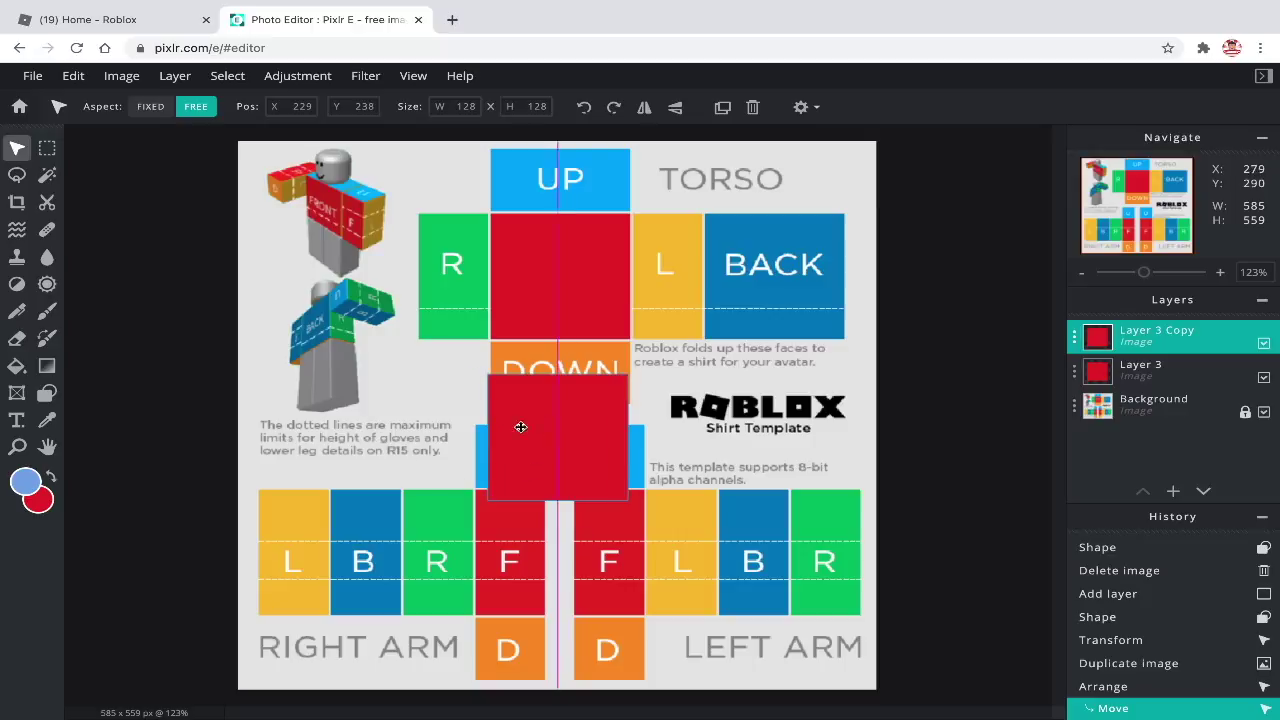
left_click_drag(520, 429, 290, 398)
left_click(722, 107)
left_click_drag(343, 353, 540, 353)
Stretch one copy with free aspect to about 135 × 265 px and scale the other with fixed aspect.
left_click(380, 434)
left_click_drag(398, 468, 405, 600)
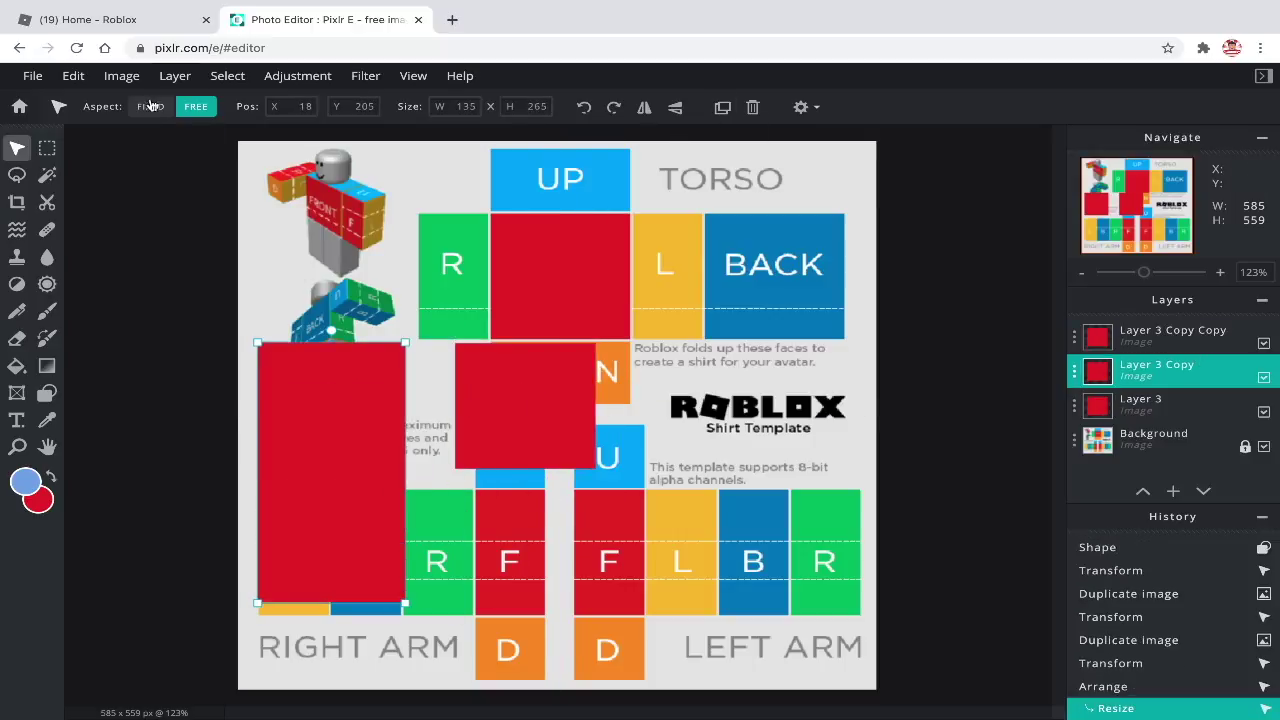
left_click(150, 106)
left_click(543, 426)
left_click_drag(596, 468, 629, 586)
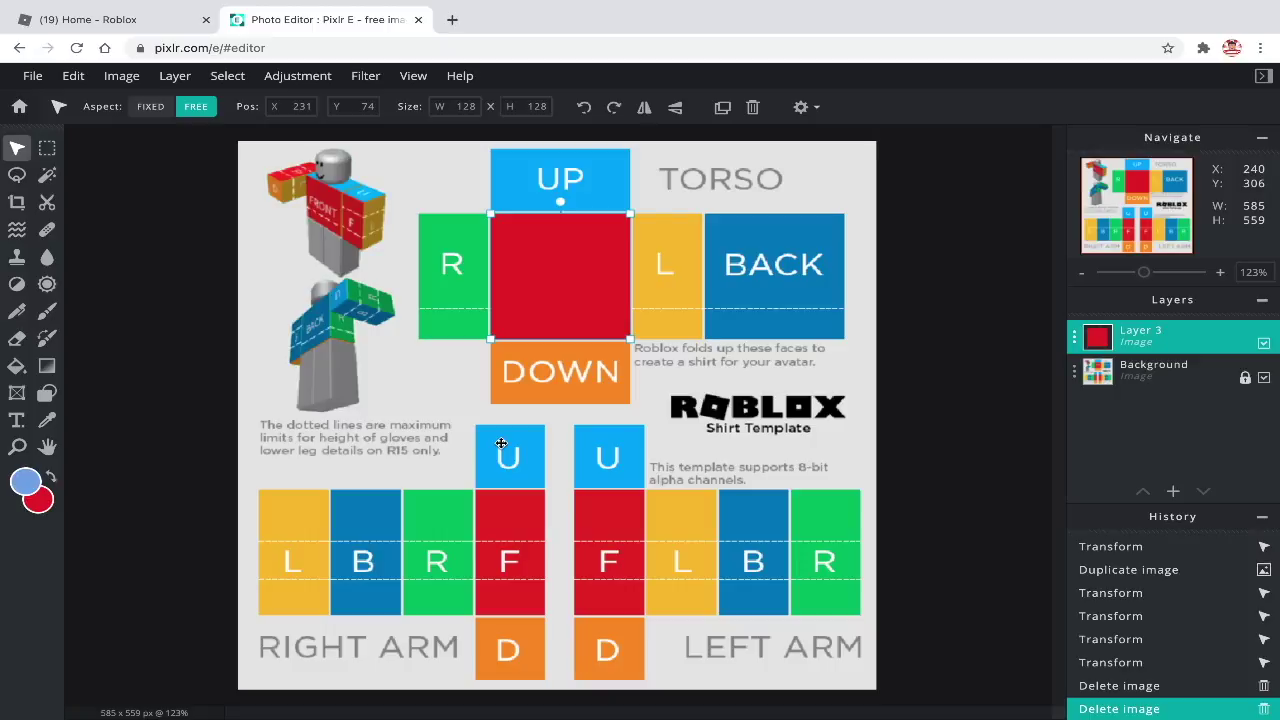
Duplicate the FRONT panel's red square and fit the copy to the torso's L panel at 64 × 128 px.
left_click(1078, 340)
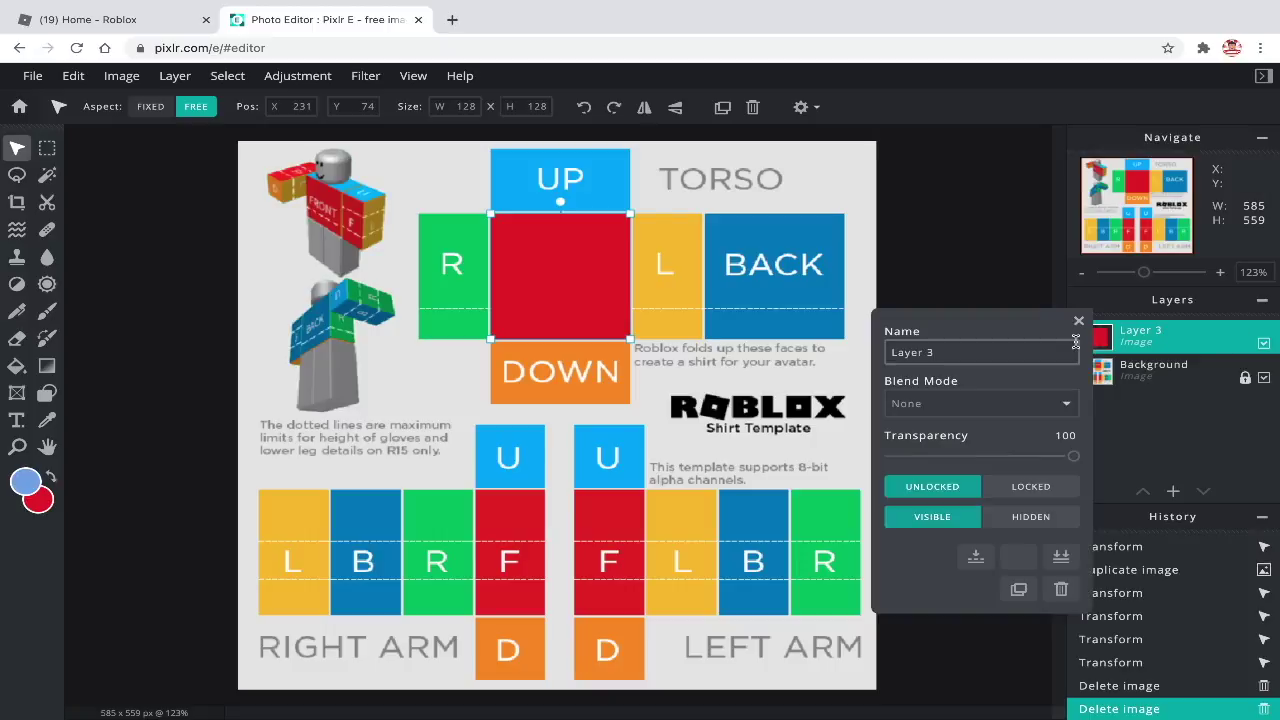
left_click(1019, 592)
scroll(722, 212, "up", 5)
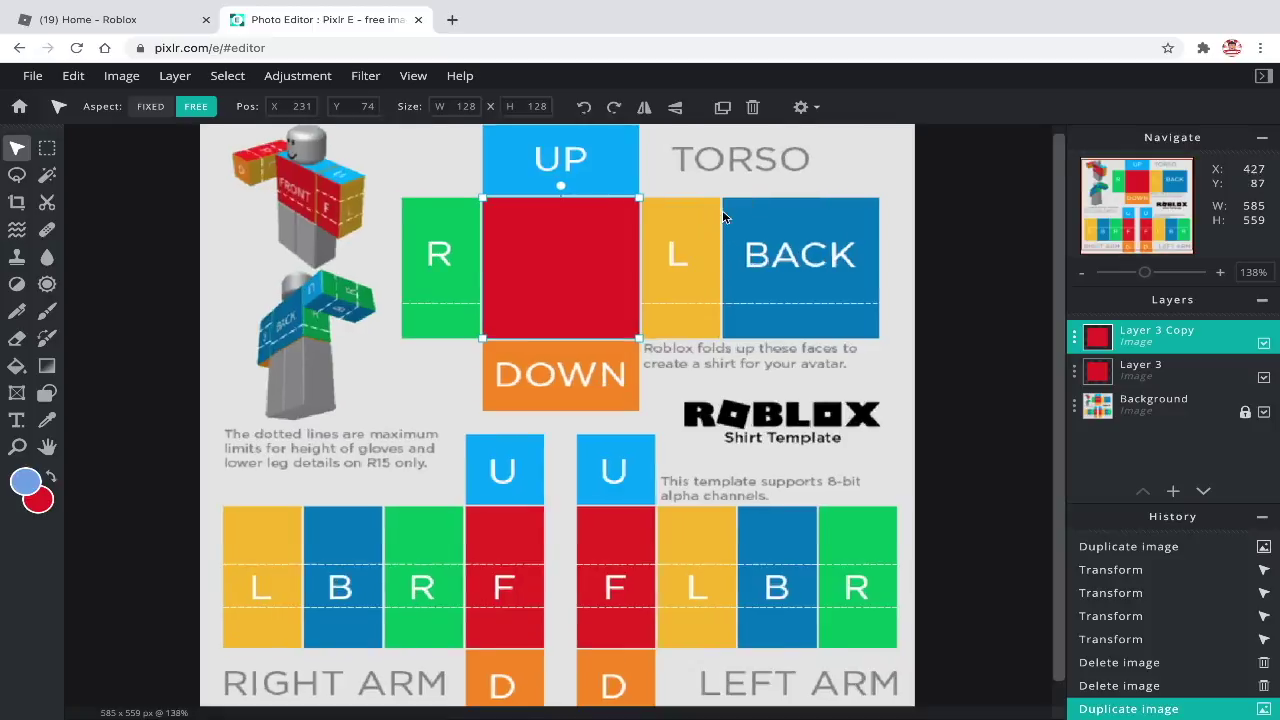
left_click_drag(551, 243, 729, 243)
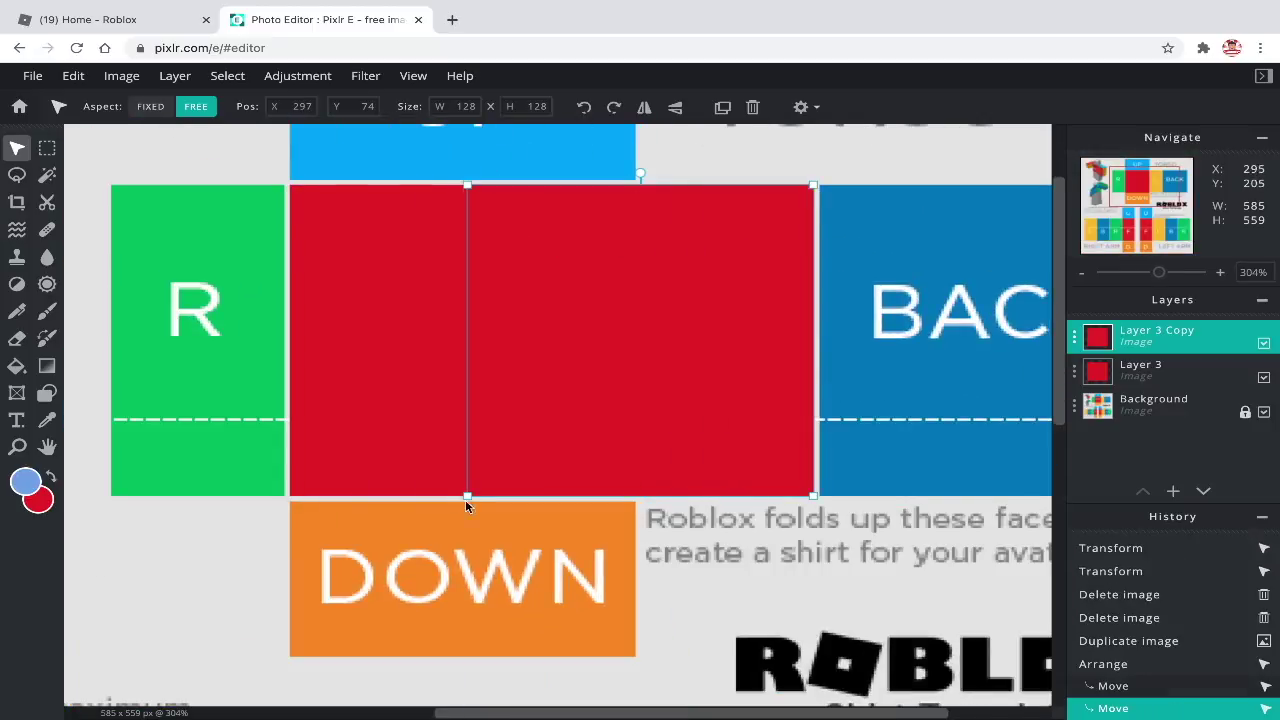
left_click_drag(465, 499, 638, 497)
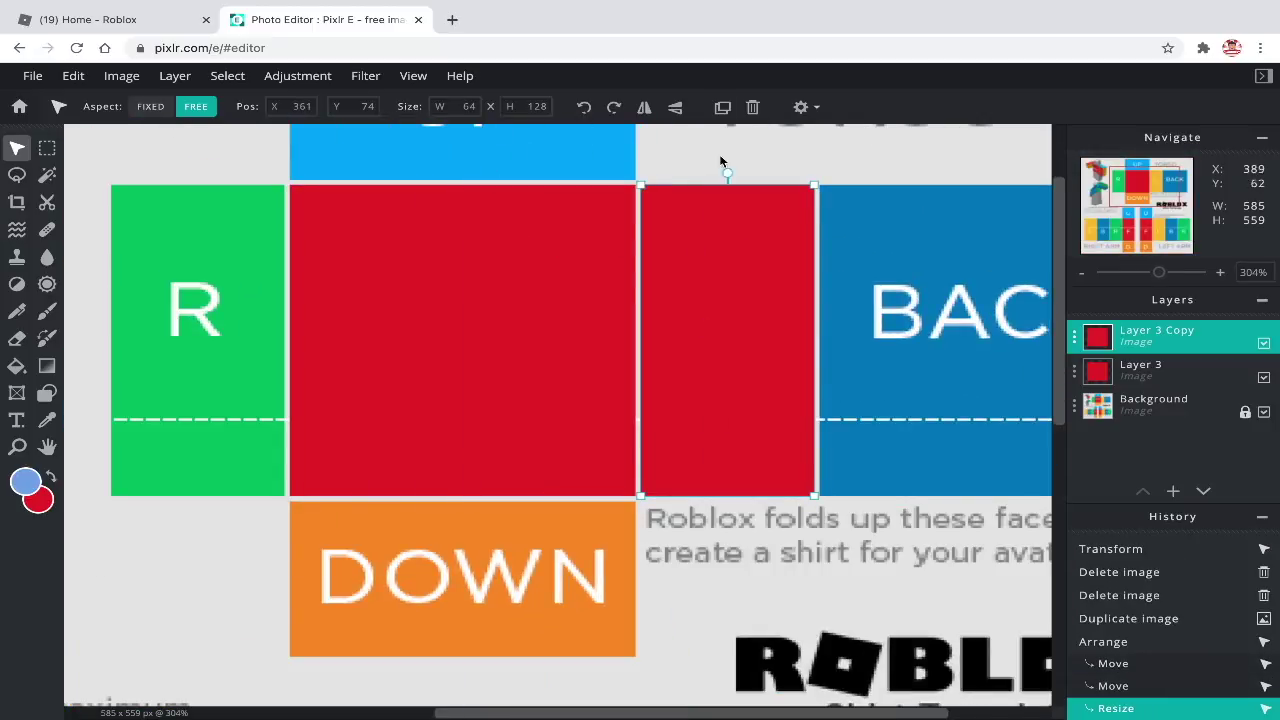
Cover the torso's R, BACK, UP and DOWN panels with red copies, making the UP and DOWN ones 64 px high.
left_click_drag(715, 260, 186, 260, "alt")
left_click_drag(483, 291, 1014, 292, "alt")
left_click_drag(1059, 242, 1059, 191)
left_click_drag(485, 368, 486, 206, "alt")
left_click_drag(636, 454, 636, 298)
left_click(723, 107)
left_click_drag(520, 198, 520, 676)
Cover the U panels of the right and left arms with red 64 × 64 px copies.
scroll(600, 500, "down", 5)
left_click(723, 107)
left_click_drag(558, 422, 555, 525)
scroll(555, 530, "up", 5)
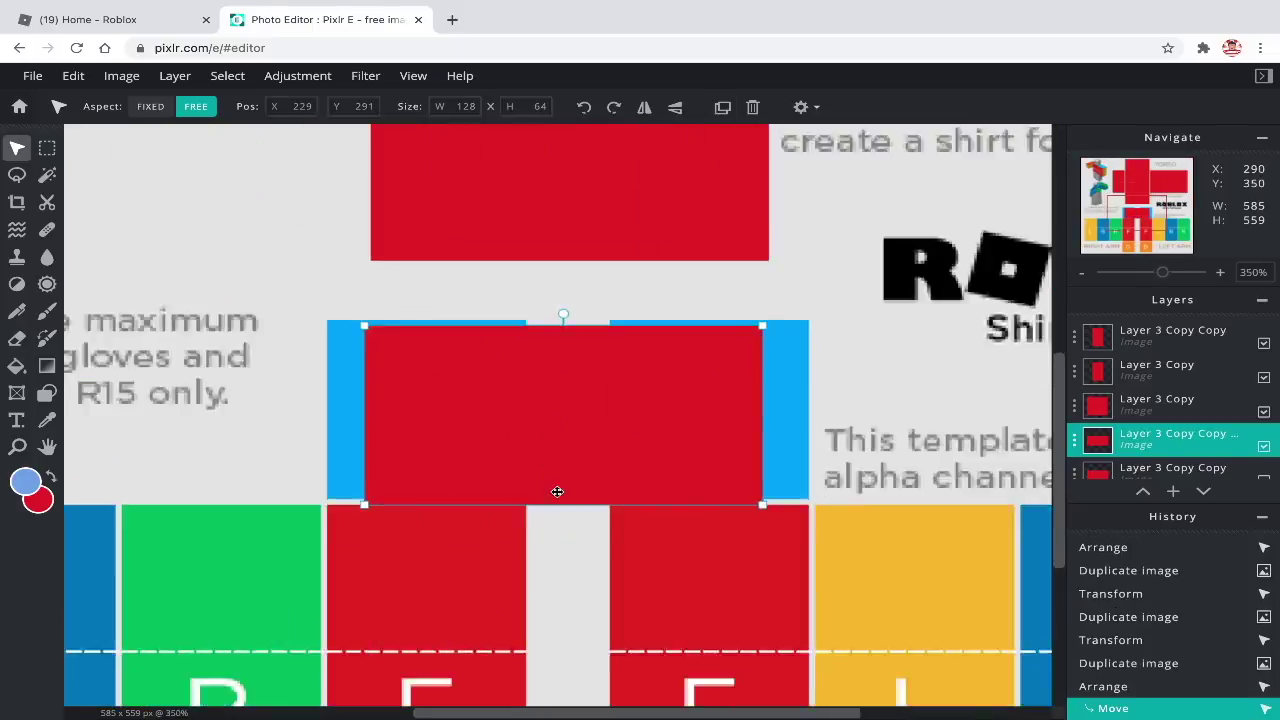
scroll(557, 491, "up", 1)
left_click_drag(766, 517, 517, 514)
left_click_drag(496, 391, 849, 391)
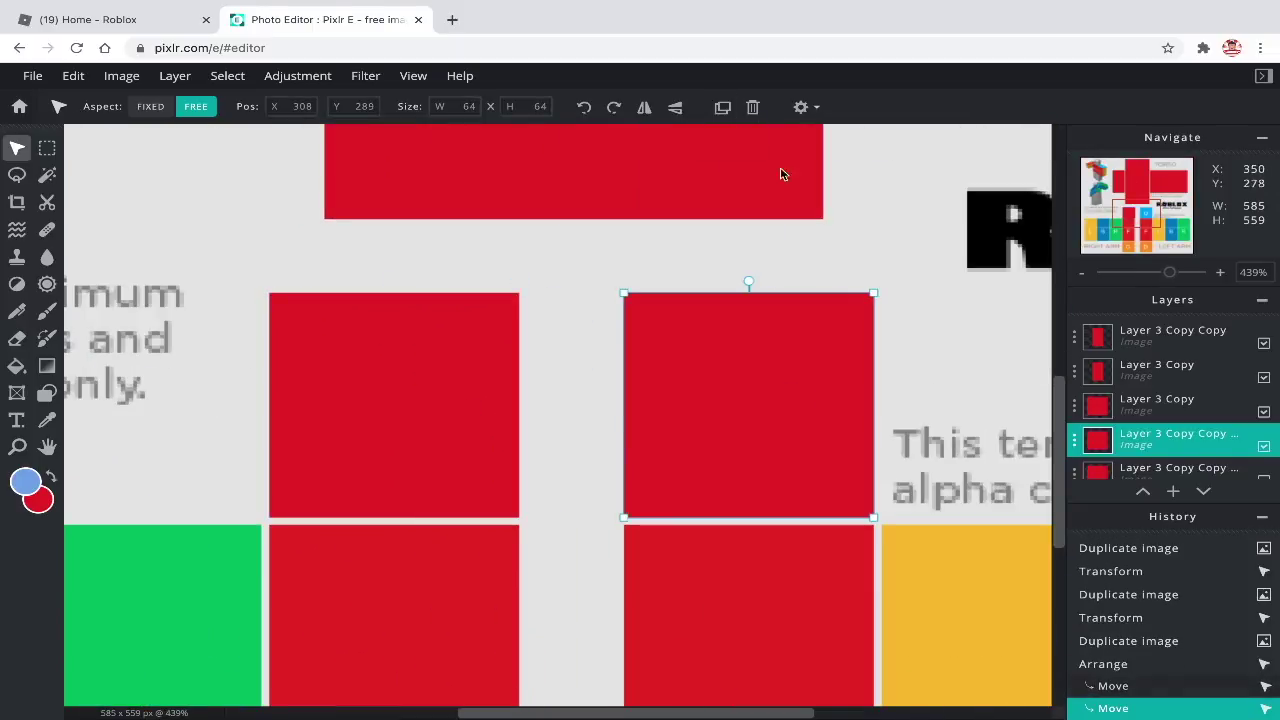
Cover the left arm's F and L panels with red copies sized 64 × 128 px.
left_click(723, 107)
left_click_drag(720, 444, 720, 674)
scroll(720, 674, "down", 3)
scroll(672, 574, "down", 3)
left_click_drag(743, 337, 745, 504)
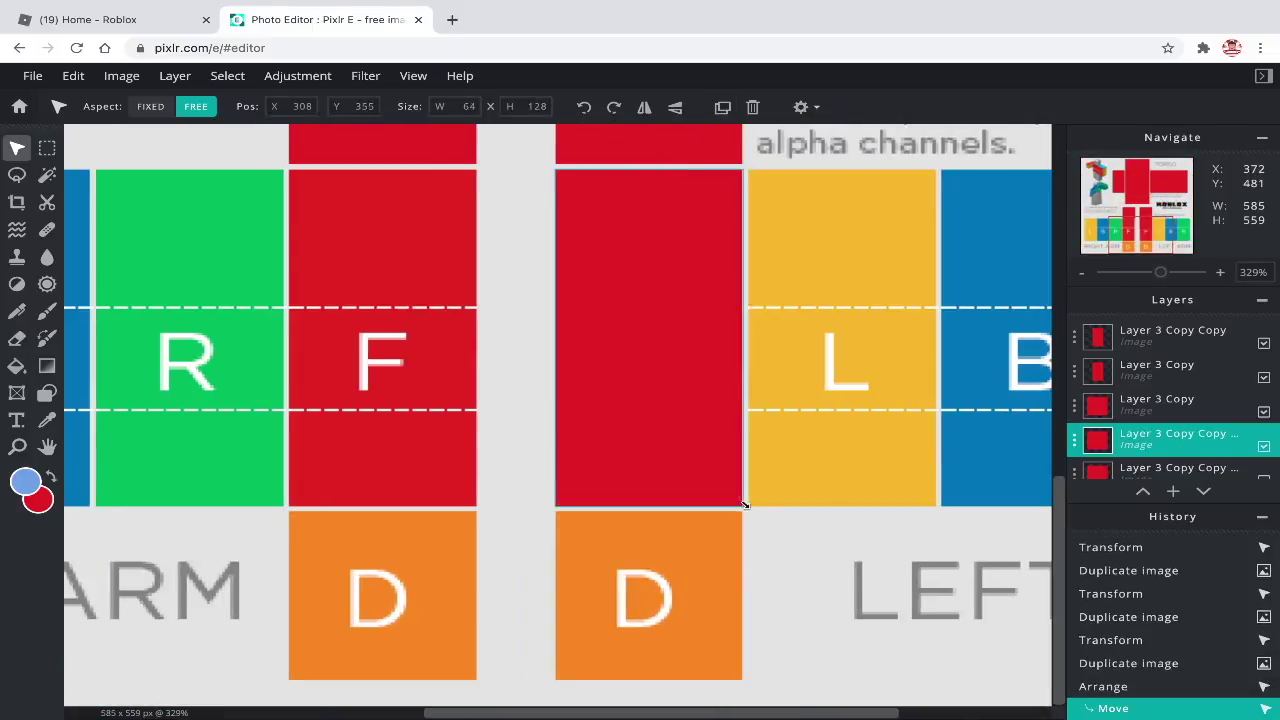
left_click_drag(700, 180, 894, 180)
left_click_drag(633, 713, 784, 700)
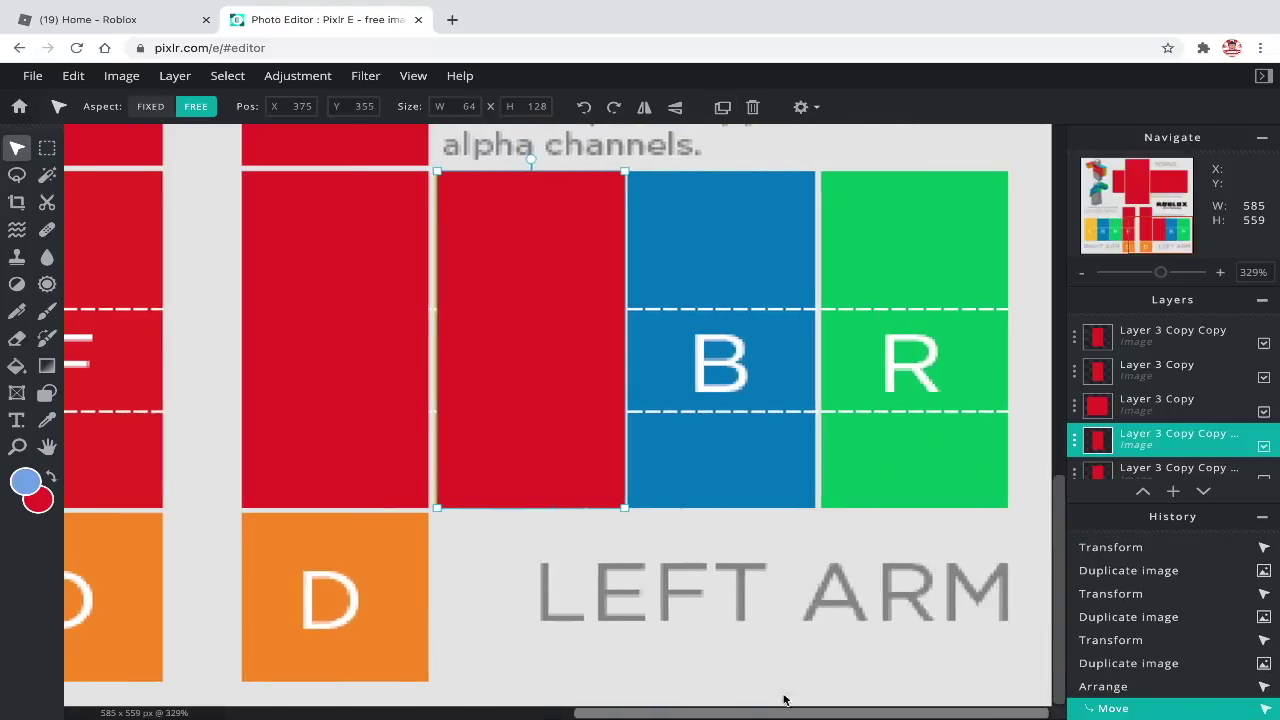
Cover the left arm's B and R panels with red copies sized 64 × 128 px.
left_click(722, 107)
left_click_drag(579, 214, 770, 214)
left_click(597, 263)
left_click(722, 107)
left_click_drag(511, 239, 895, 239)
Cover the right arm's L, B, R and F panels with red copies sized 64 × 128 px.
scroll(895, 239, "down", 1)
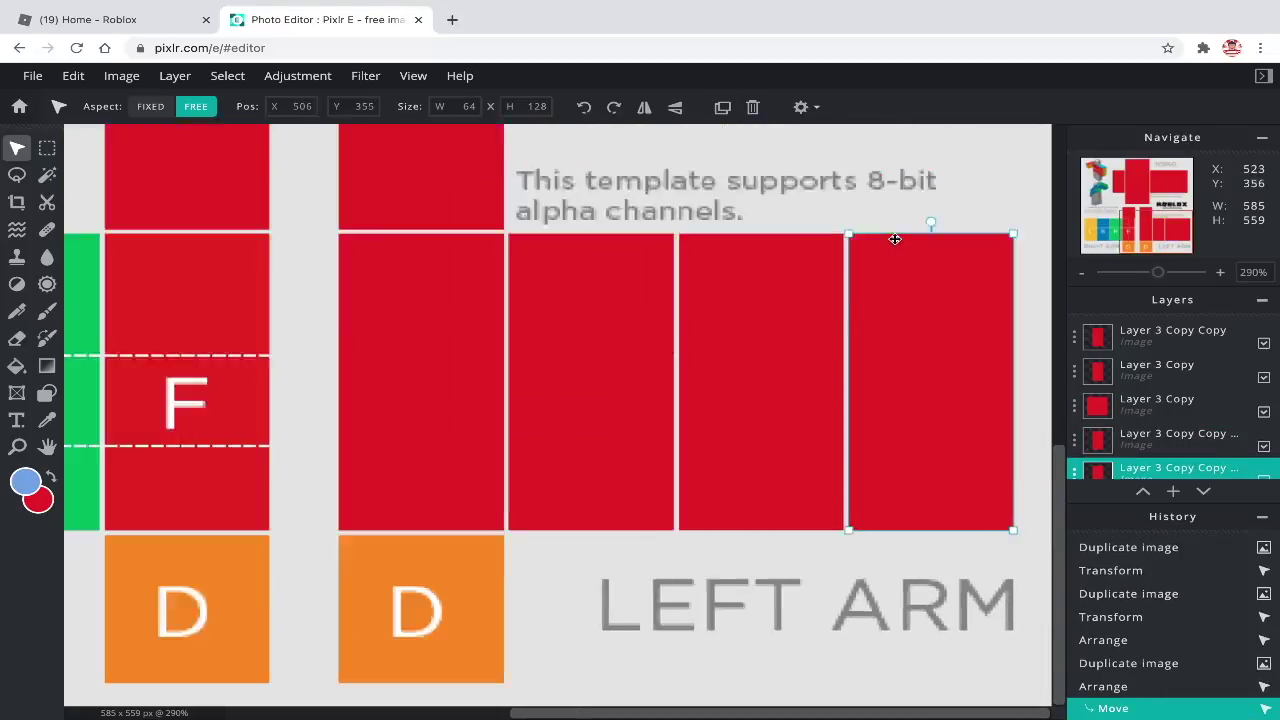
scroll(895, 239, "down", 2)
left_click(722, 107)
left_click_drag(906, 369, 298, 386)
scroll(298, 386, "down", 3)
scroll(298, 386, "up", 5)
left_click_drag(686, 263, 177, 240)
left_click(722, 107)
left_click_drag(293, 246, 664, 248)
Cover the right arm's D panel with a red copy shortened to fit the square.
left_click(722, 106)
left_click_drag(740, 260, 740, 426)
left_click_drag(852, 358, 851, 514)
left_click(798, 425)
left_click_drag(854, 192, 855, 189)
left_click(744, 476)
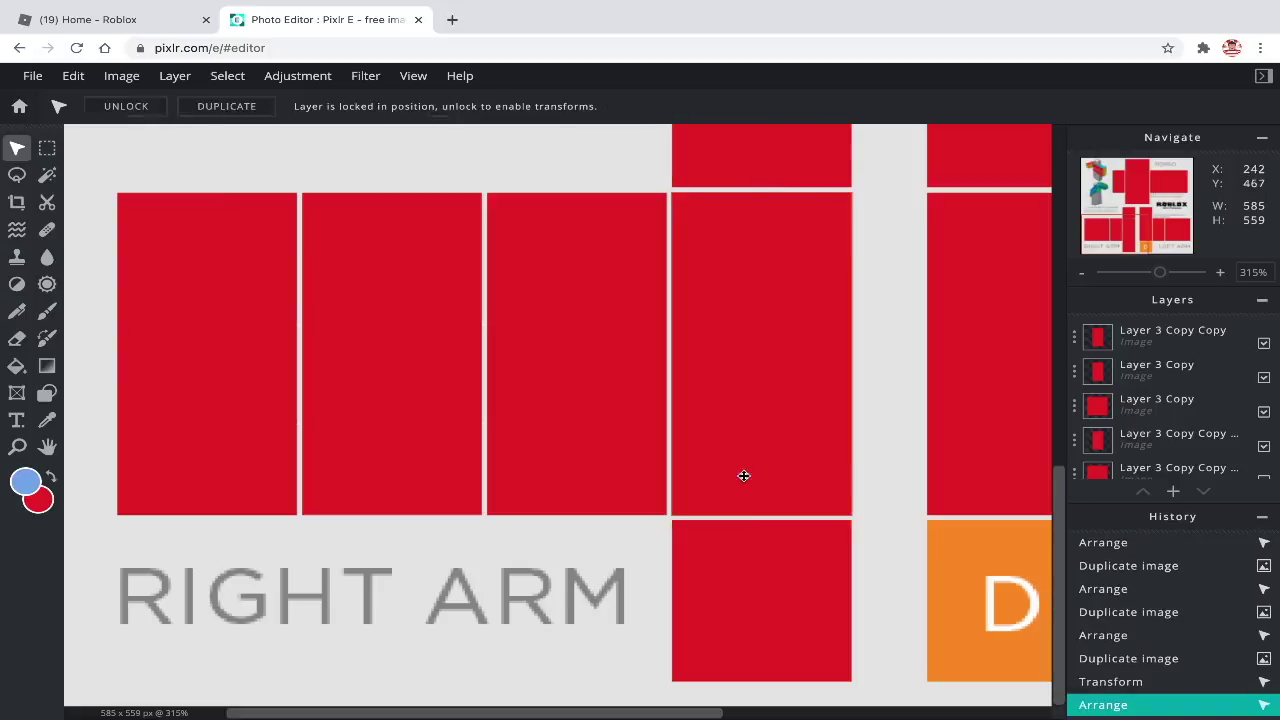
Duplicate the red square on the right arm's D panel and place the copy over the left arm's D panel.
left_click(734, 566)
key("ctrl+d")
left_click_drag(734, 566, 991, 566)
left_click(907, 493)
Delete the red squares covering the D panels of both arms.
scroll(907, 493, "down", 4)
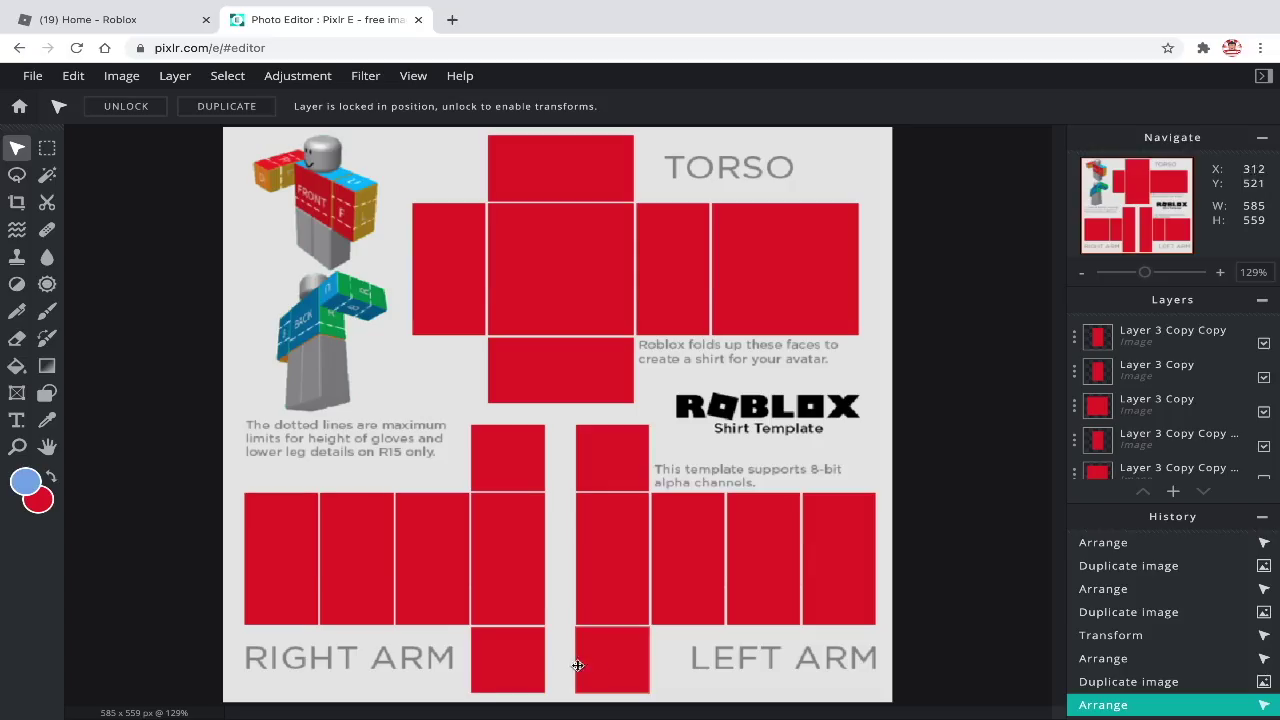
left_click(523, 666)
key("Delete")
left_click(615, 657)
key("Delete")
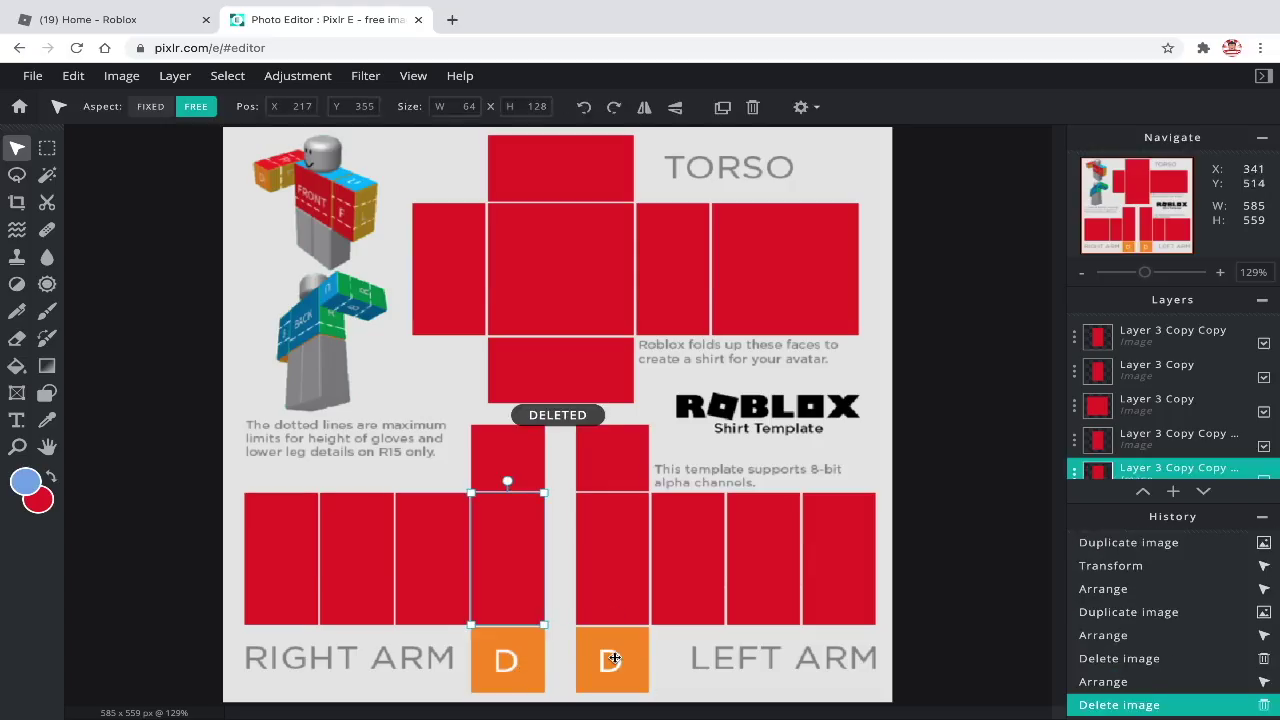
Rename the layer of the torso's central front square as Front.
left_click(543, 291)
left_click(1262, 517)
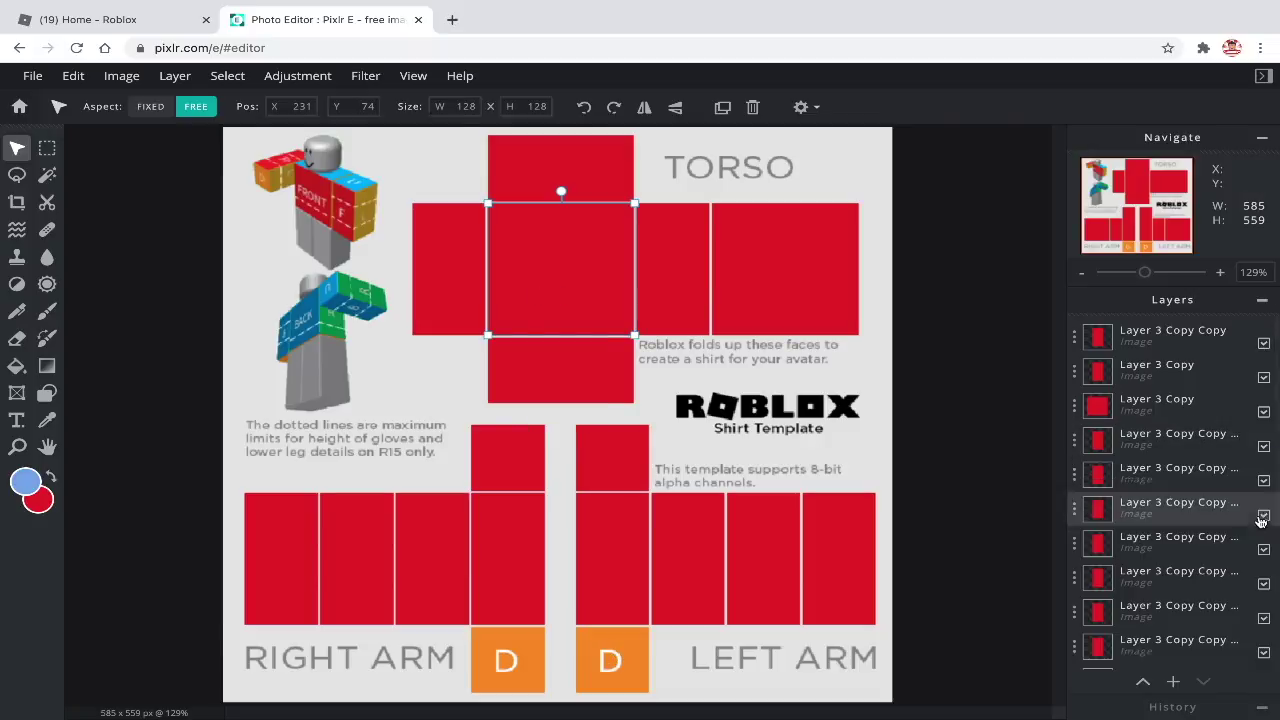
scroll(1170, 450, "down", 5)
left_click(1140, 608)
left_click(1140, 608)
type("Front")
key("Return")
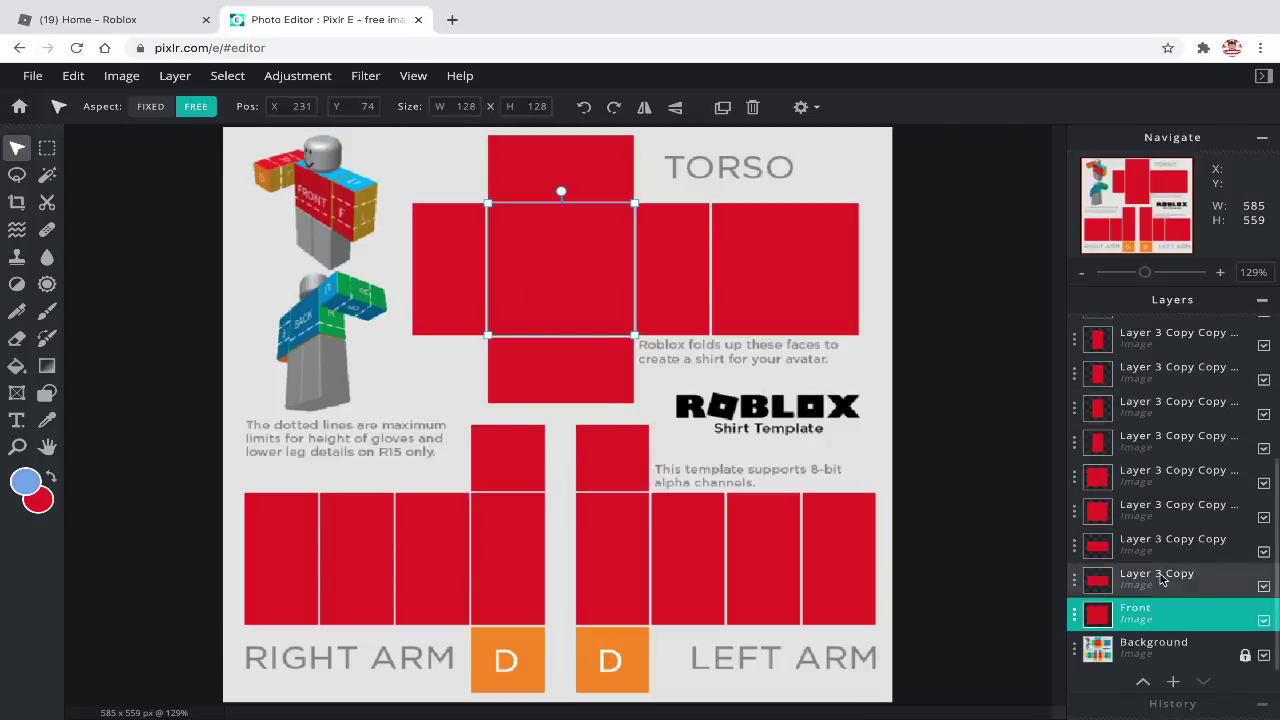
Rename the layers of the torso's upper and lower panels as Top and Bottom.
double_click(1140, 573)
type("Top")
key("Return")
double_click(1140, 539)
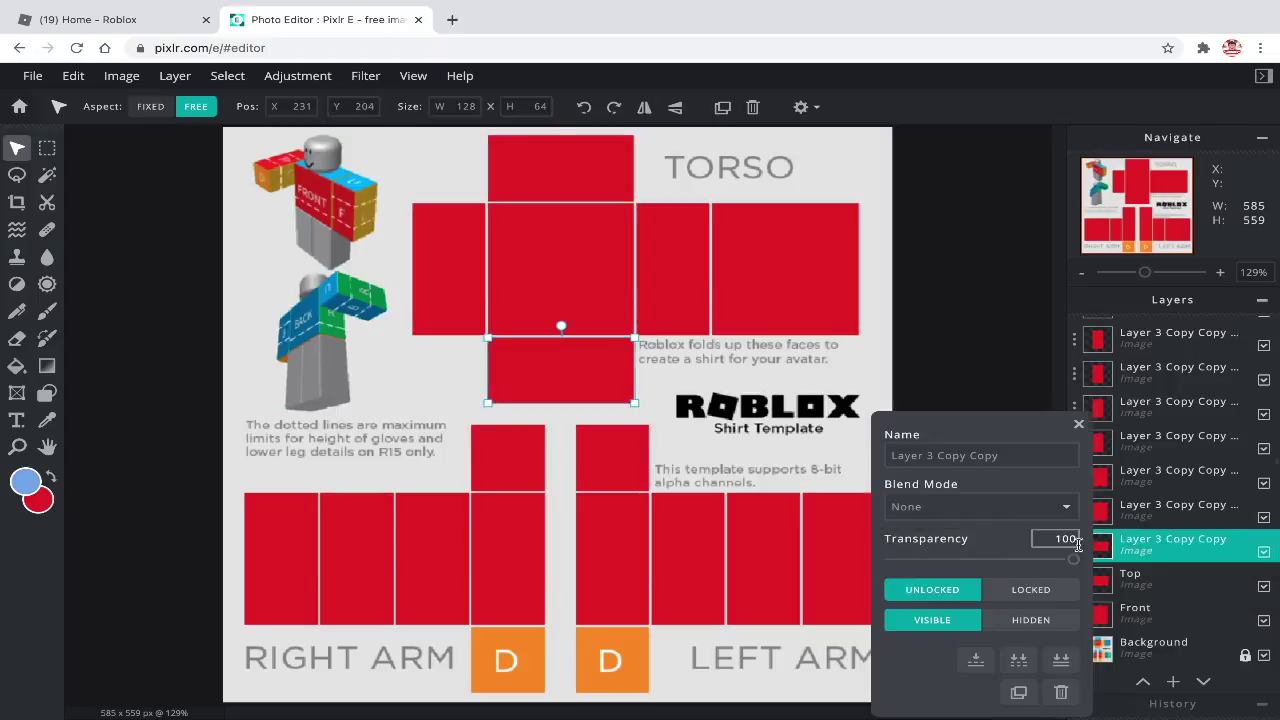
type("Bottom")
key("Return")
Rename the layers of the two arms' U panels as Right Shoulder and Left Shoulder.
double_click(1140, 505)
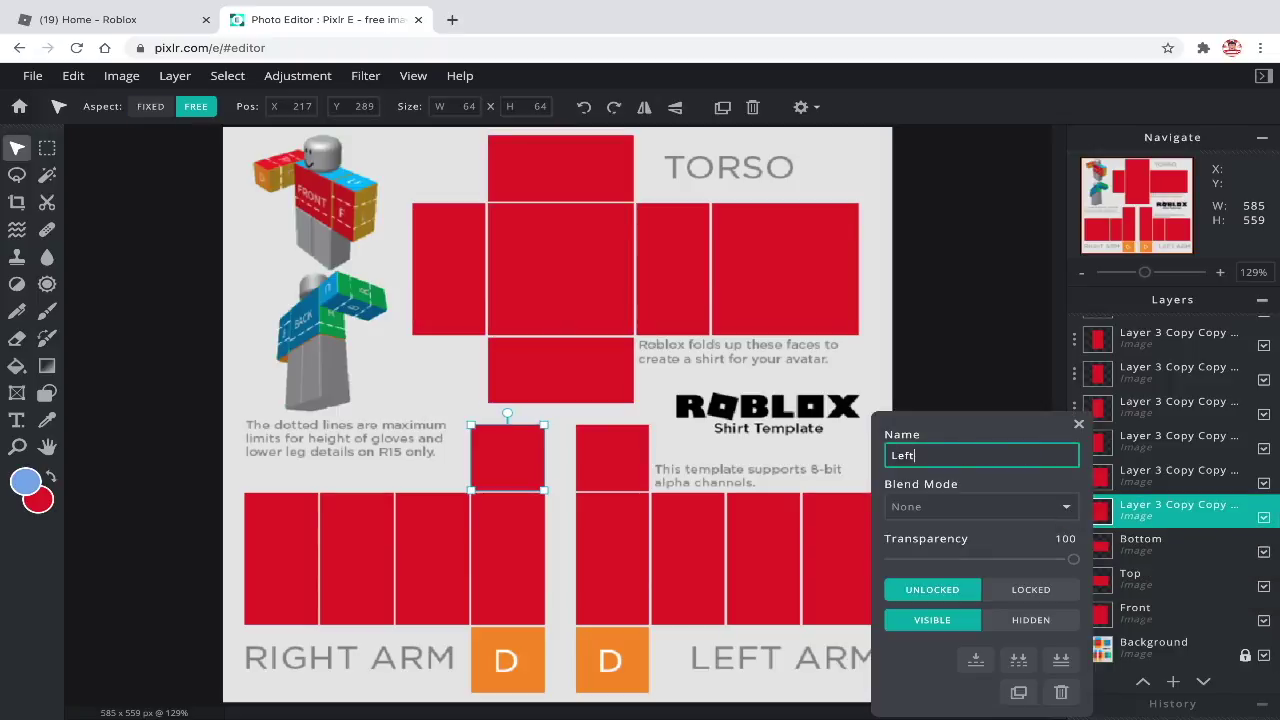
type("ht Shoulder")
key("Return")
left_click(1074, 476)
triple_click(1057, 455)
type("Le")
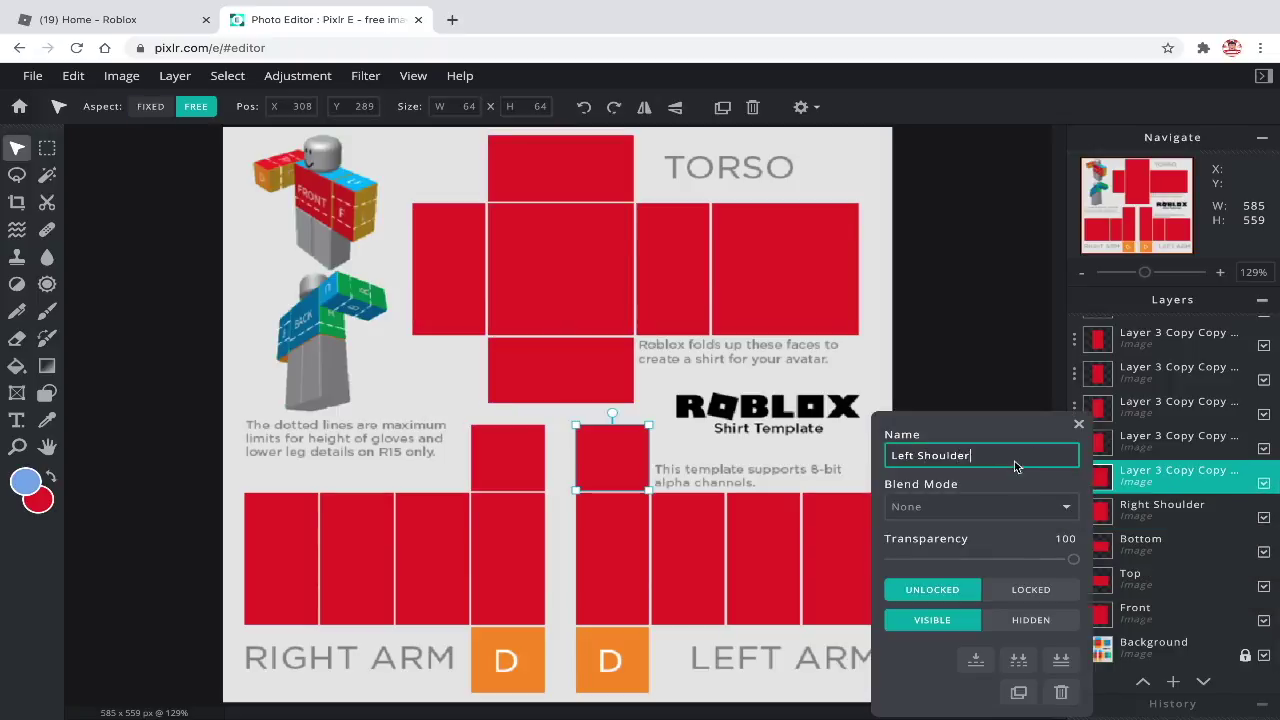
type("ft Shoulder")
key("Return")
Rename three of the left arm's panel layers as Front Left Arm, Left Left Arm and Back Left Arm.
double_click(1178, 436)
type("Front Left Arm")
key("Return")
double_click(1178, 401)
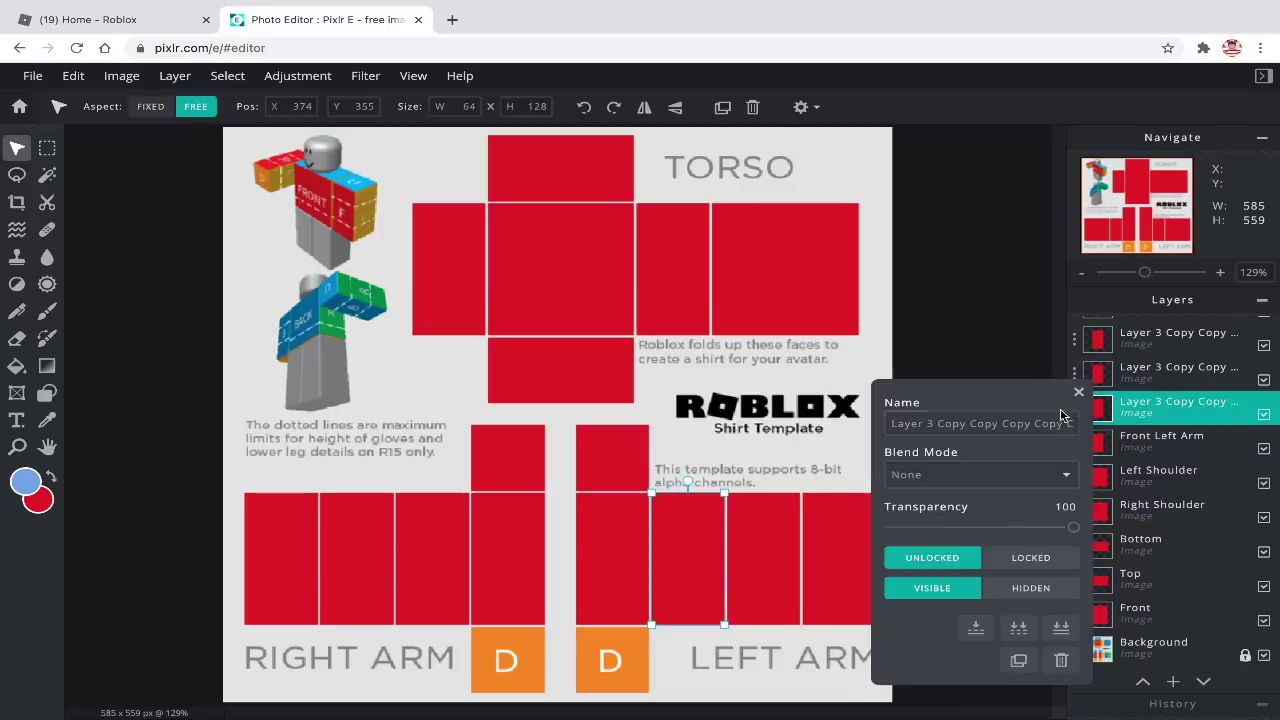
type("Left Left Arm")
key("Return")
double_click(1178, 367)
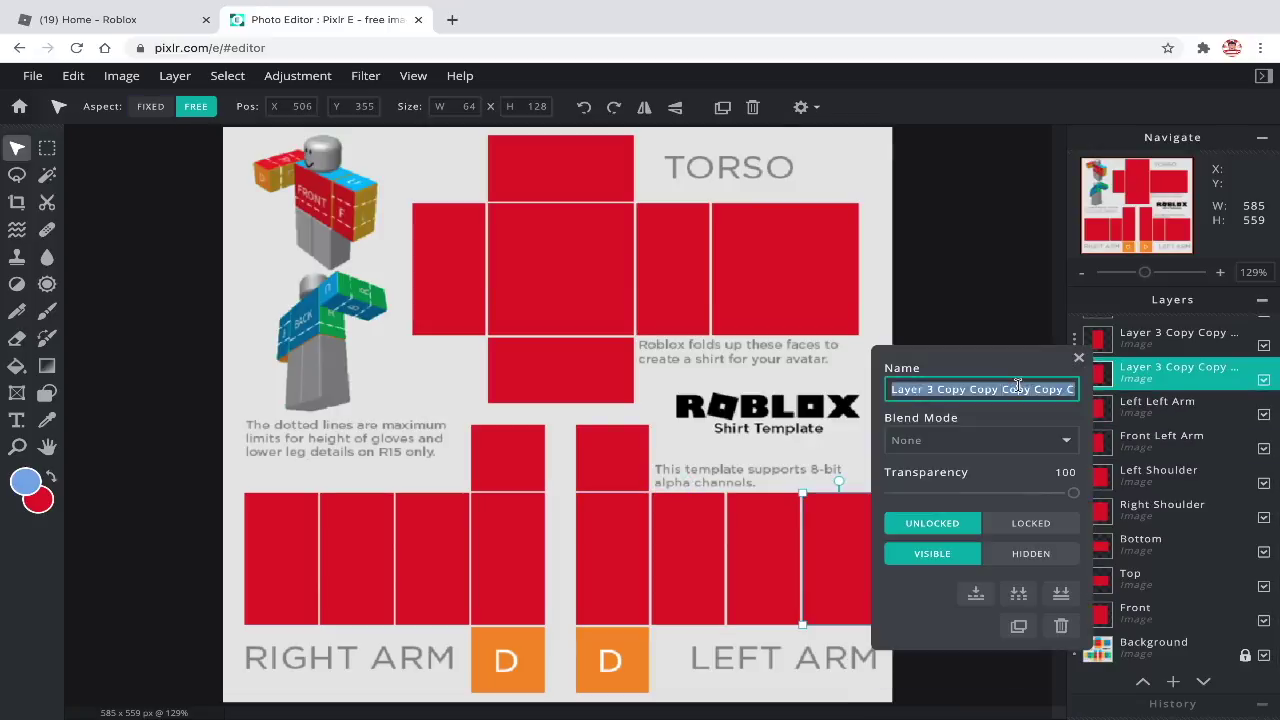
type("Back Left Arm")
key("Return")
Rename the layers of the right arm's L and B panels as Left Right Arm and Back Right Arm.
double_click(1150, 545)
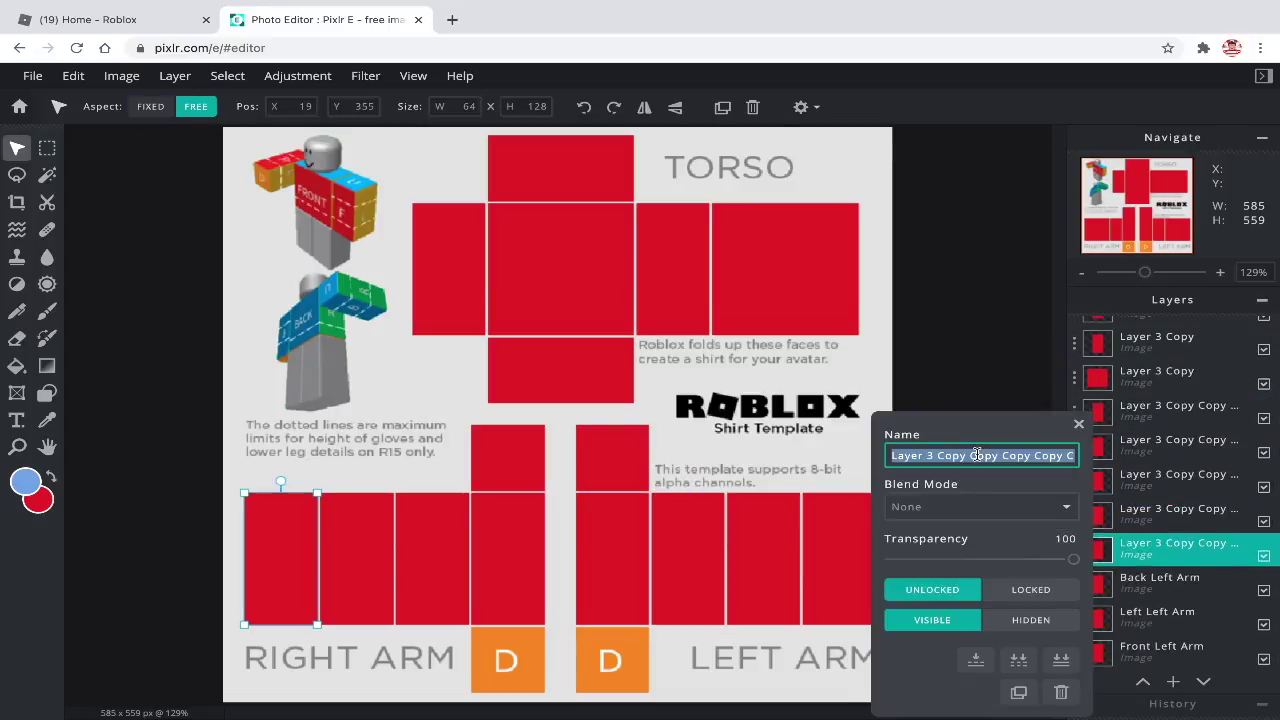
type("Left Right Side")
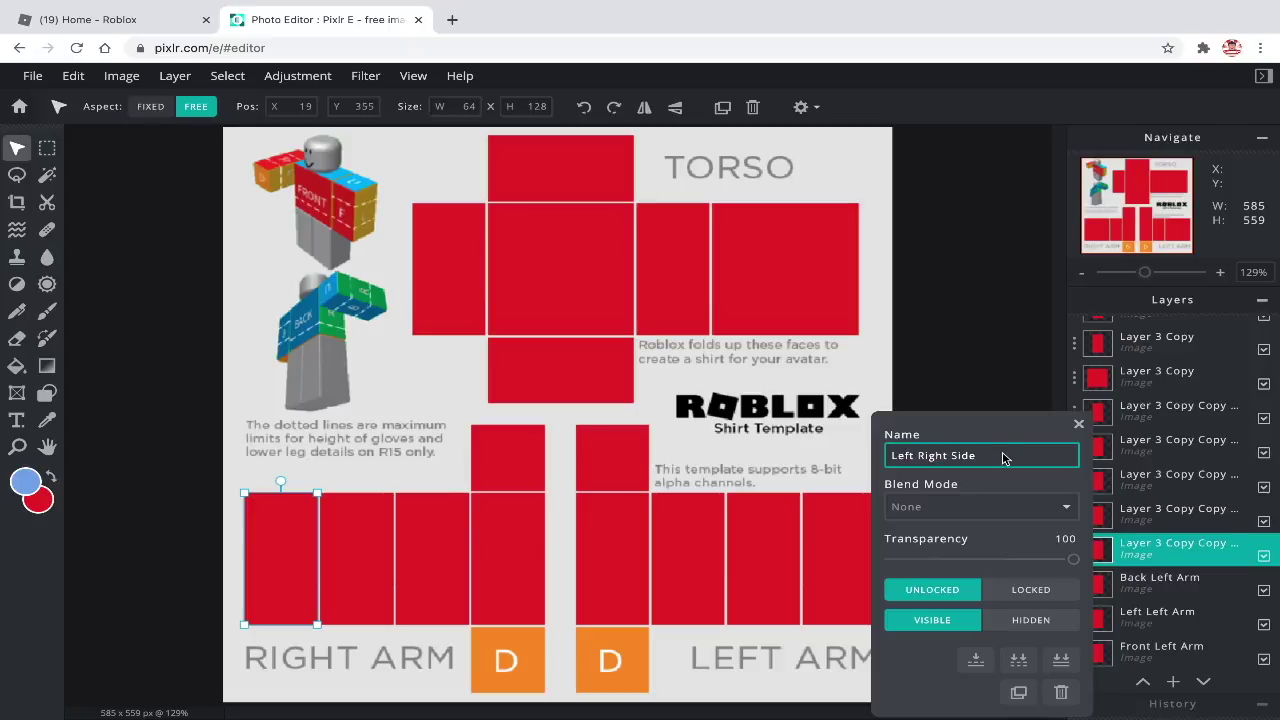
key("Return")
double_click(1100, 512)
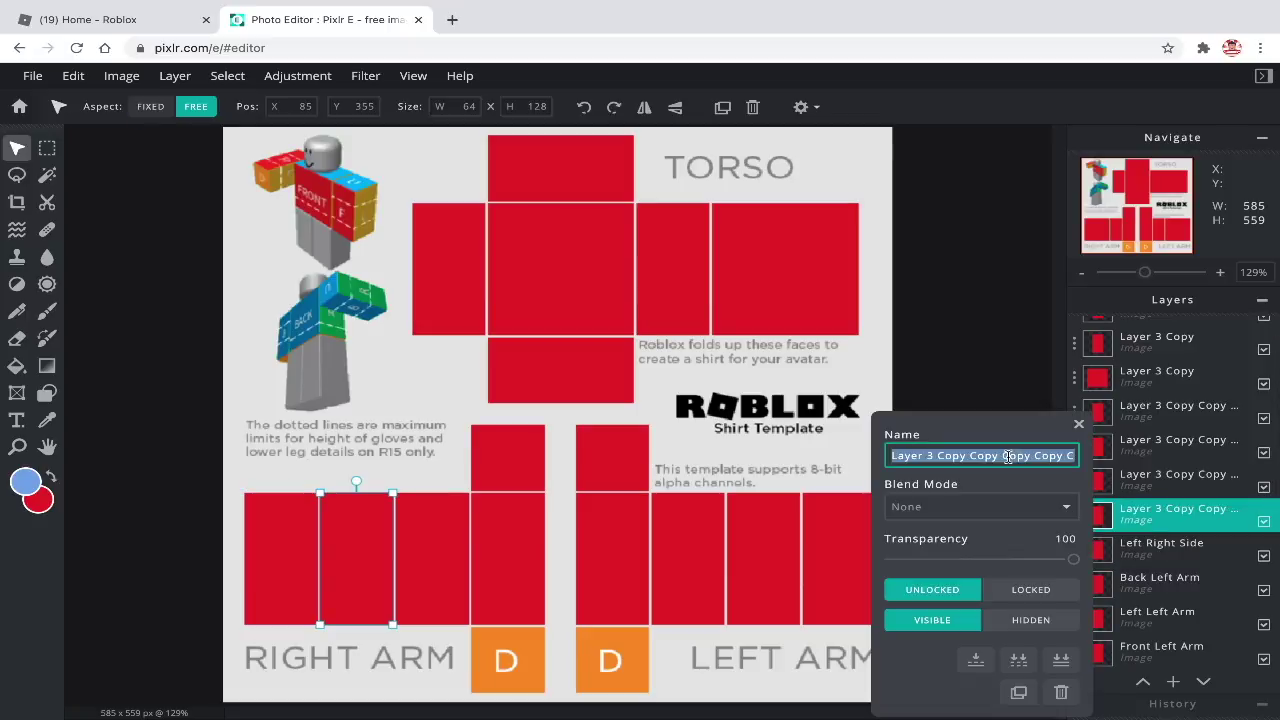
type("Back Right Arm")
key("Return")
left_click(1077, 550)
Rename the layers of the right arm's R and F panels as Right Right Arm and Front Right Arm.
double_click(1100, 478)
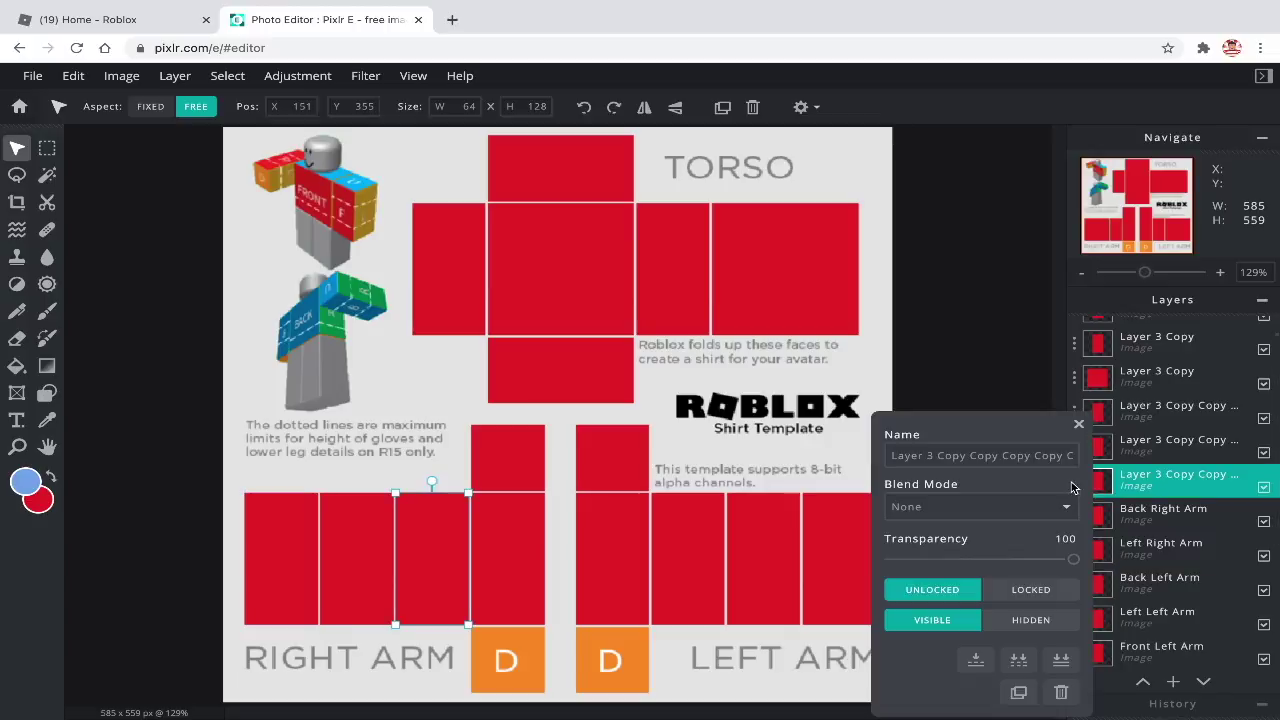
type("Right Right Arm")
key("Return")
double_click(1127, 449)
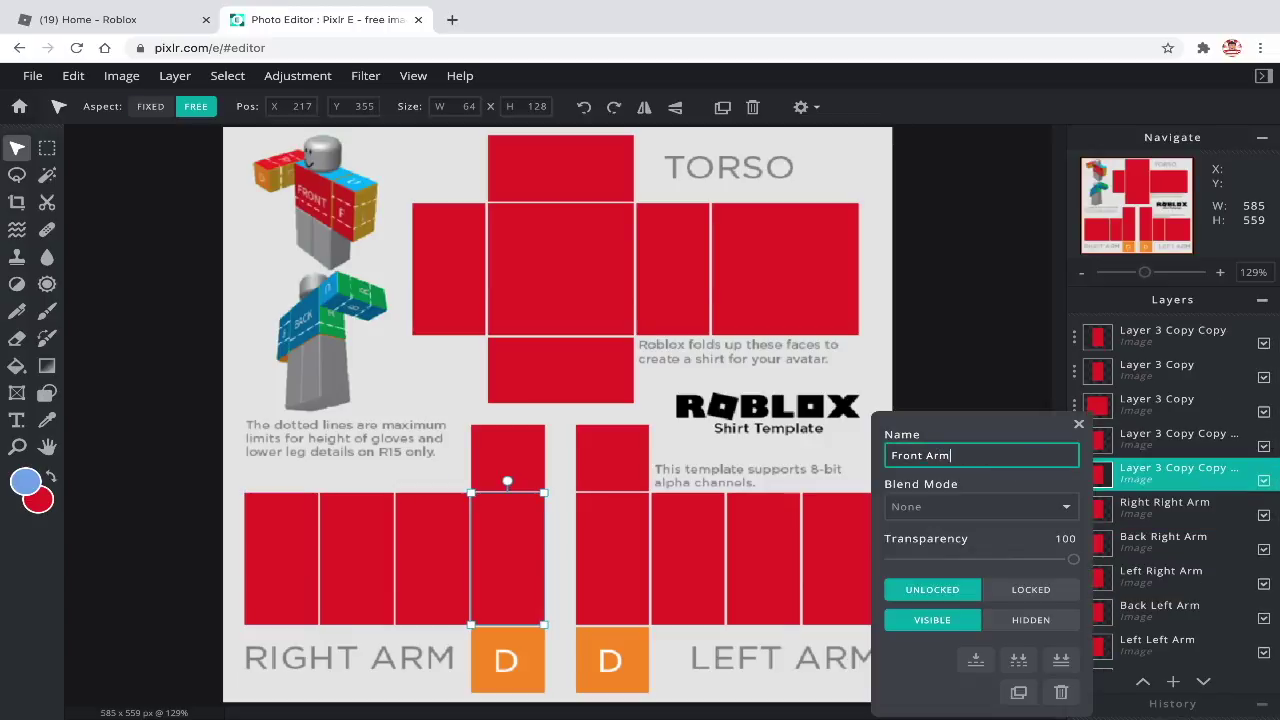
type("Front Arm")
key("BackSpace")
key("BackSpace")
key("BackSpace")
key("BackSpace")
type("Right Arm")
key("Return")
Rename the layer of the left arm's B panel as Back Left Arm.
double_click(1071, 438)
type("Left Back Arm")
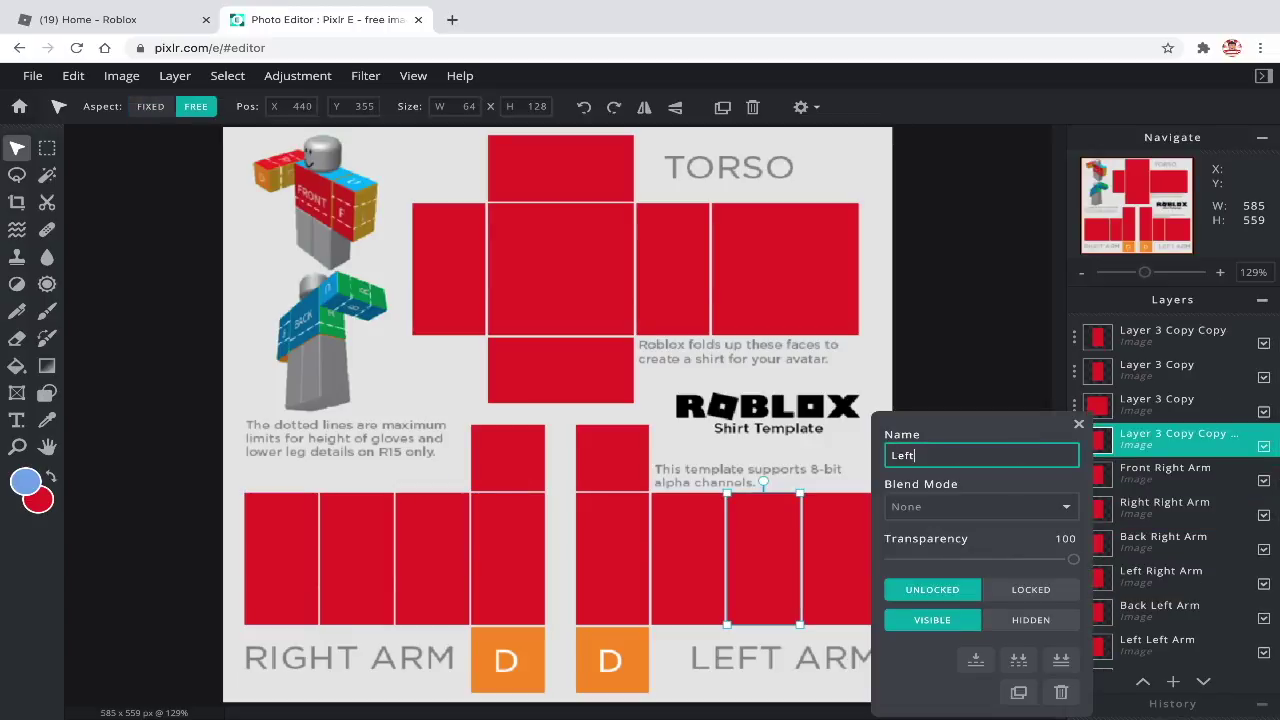
key("Return")
double_click(1071, 438)
double_click(903, 455)
type("Back")
Rename the layers of the torso's back, left and right panels as Back, Left and Right.
double_click(1074, 408)
left_click(1005, 426)
type("Back")
key("Return")
double_click(1074, 374)
left_click(983, 394)
type("Left")
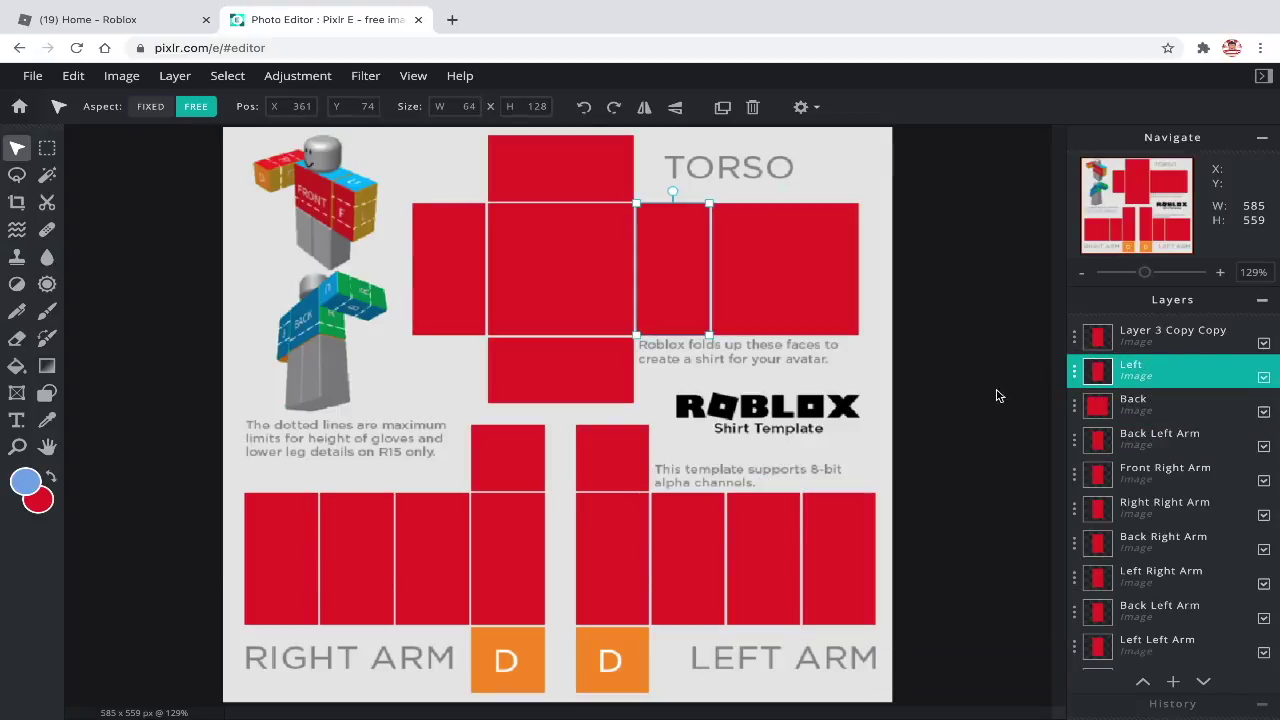
double_click(1071, 336)
type("Right")
key("Return")
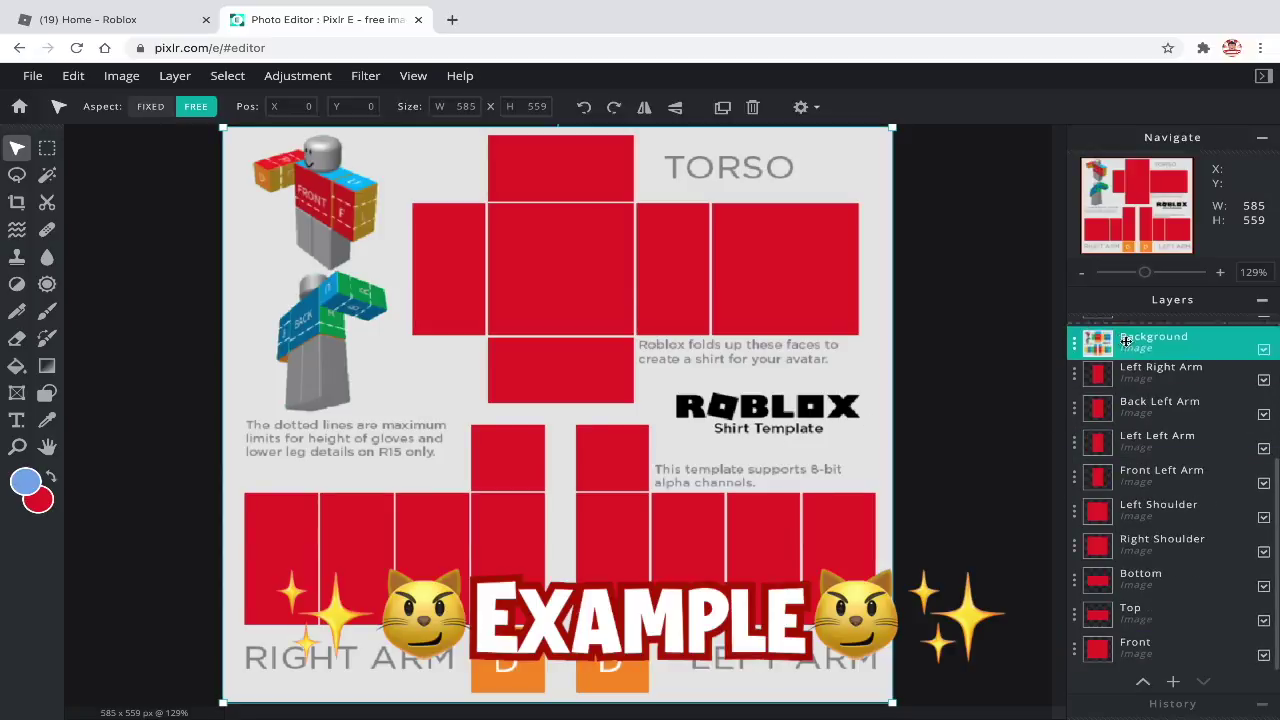
Move the Background layer to the bottom of the layer stack.
left_click_drag(1128, 337, 1135, 645)
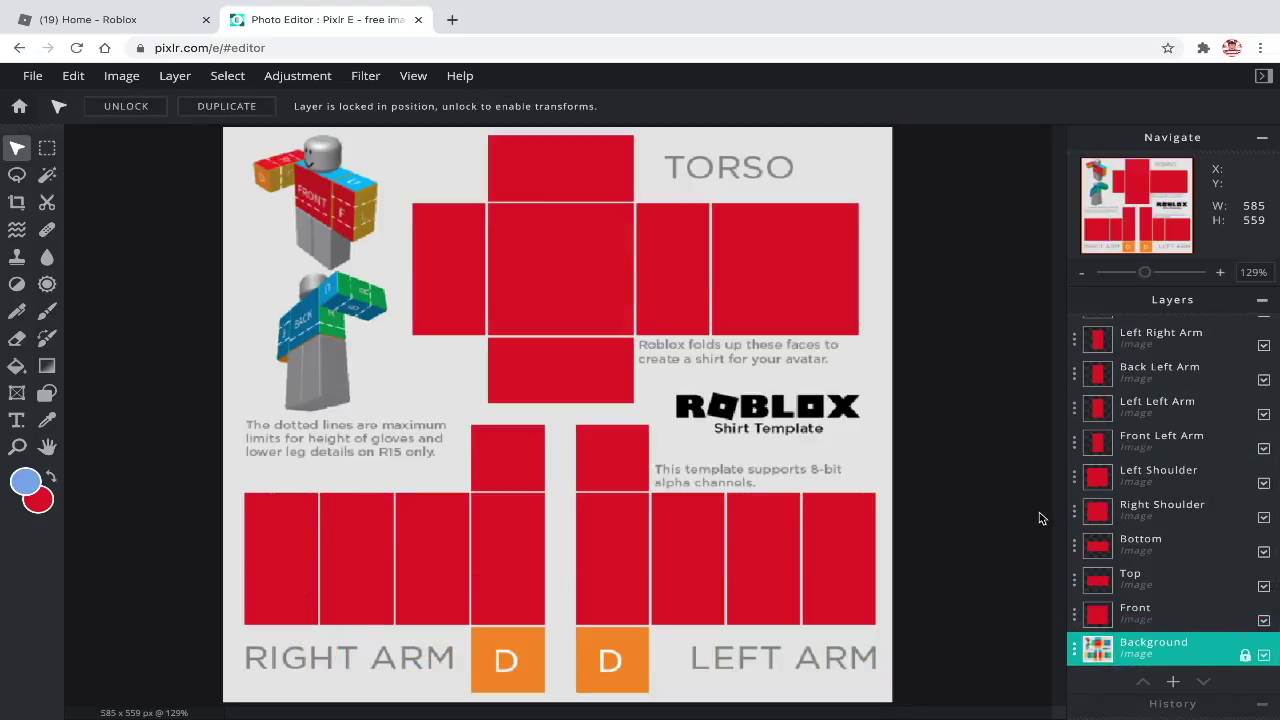
Add a text layer and bring it to the front, above all the red panel layers.
left_click(1173, 681)
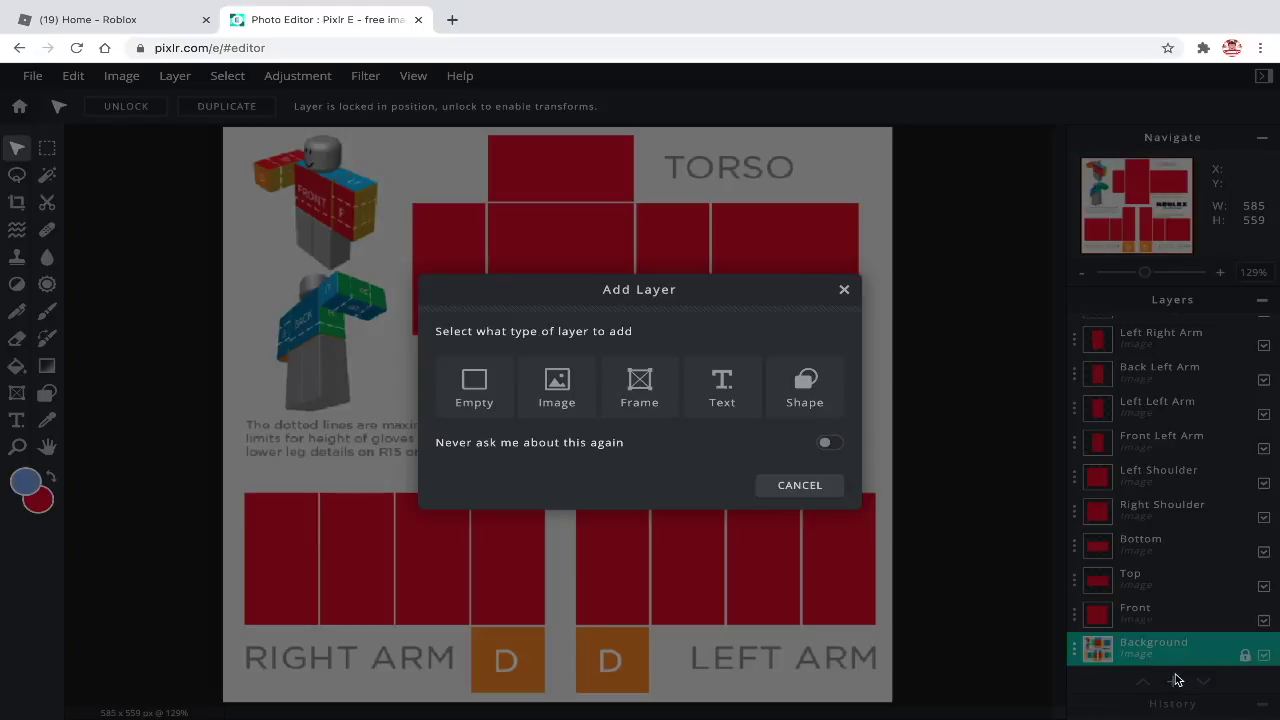
left_click(722, 386)
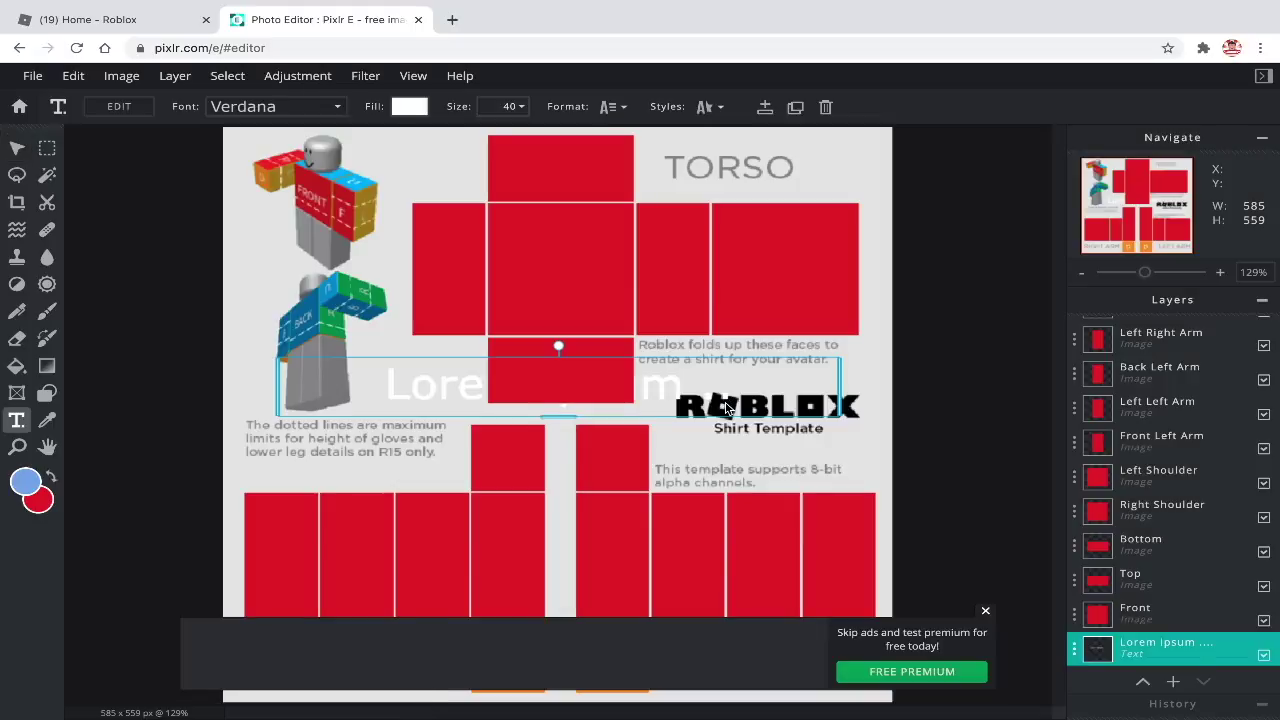
left_click_drag(1160, 648, 1143, 333)
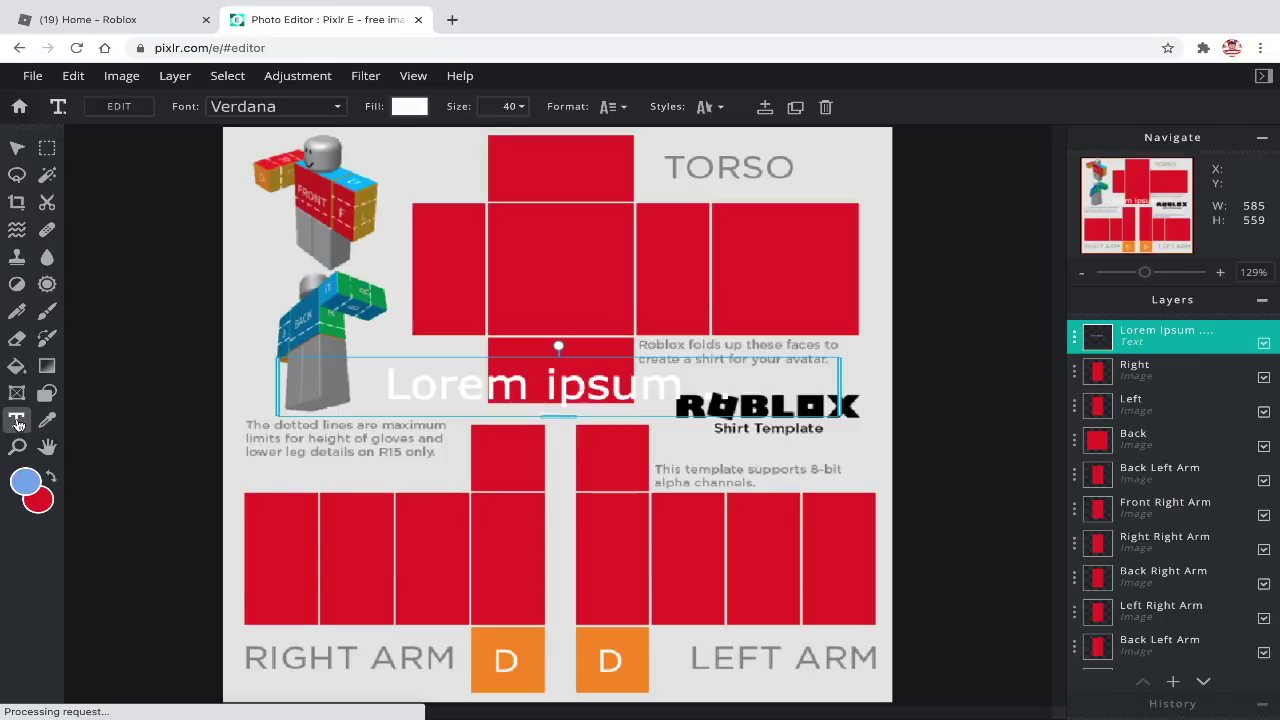
Browse the available fonts and preview them on the placeholder text.
left_click(242, 107)
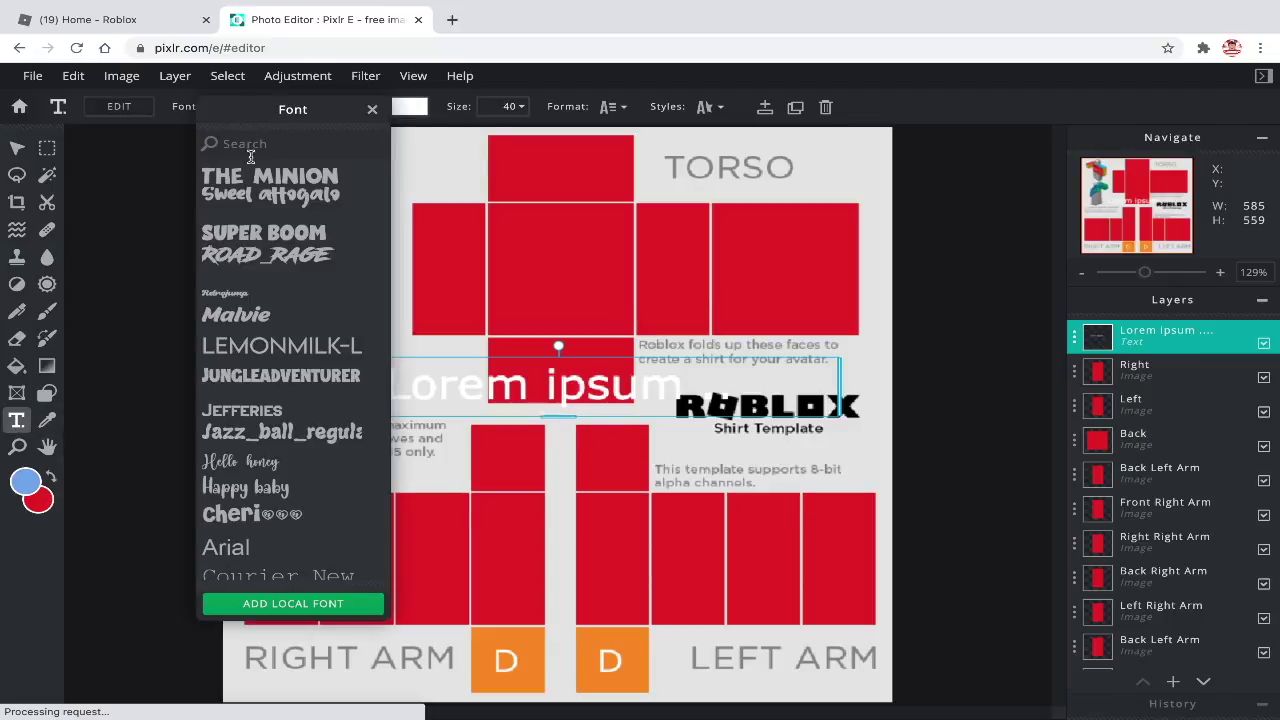
scroll(256, 306, "down", 7)
scroll(256, 306, "up", 7)
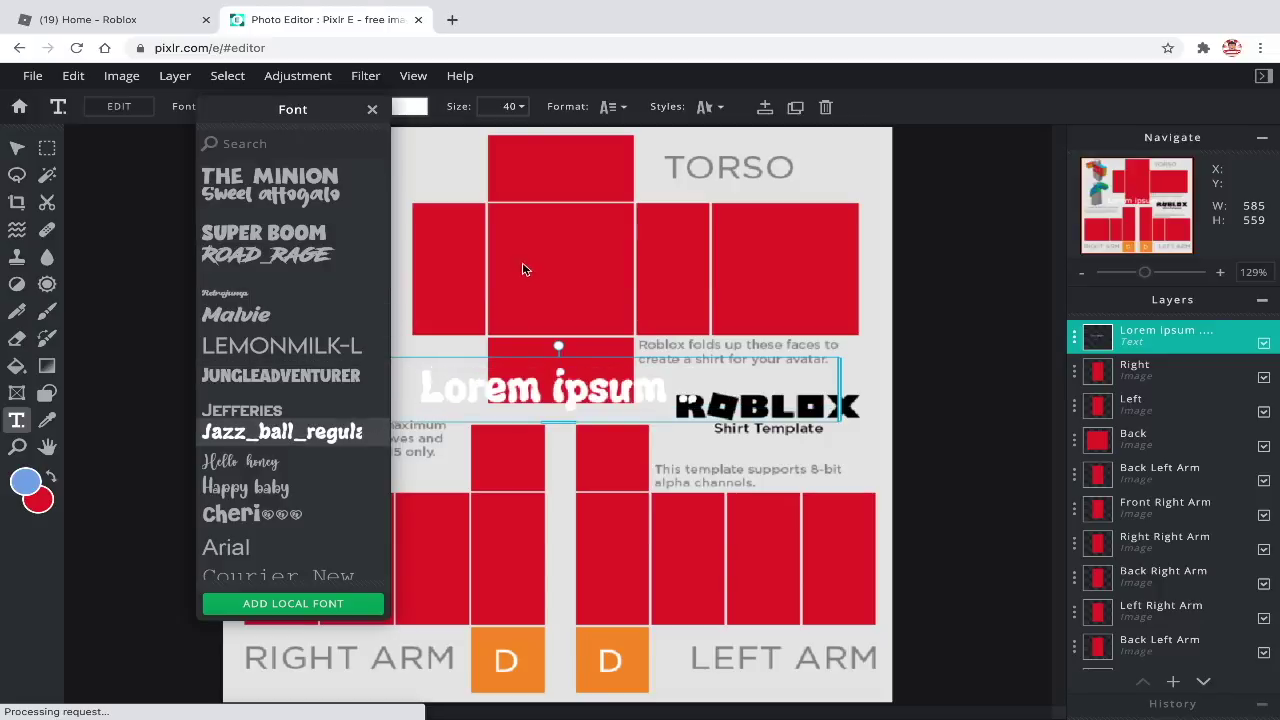
left_click(463, 200)
Try a dark red fill on the placeholder text, ending back on white.
left_click(409, 107)
left_click(425, 240)
mouse_move(425, 242)
left_mouse_down()
mouse_move(477, 191)
mouse_move(525, 199)
left_mouse_up()
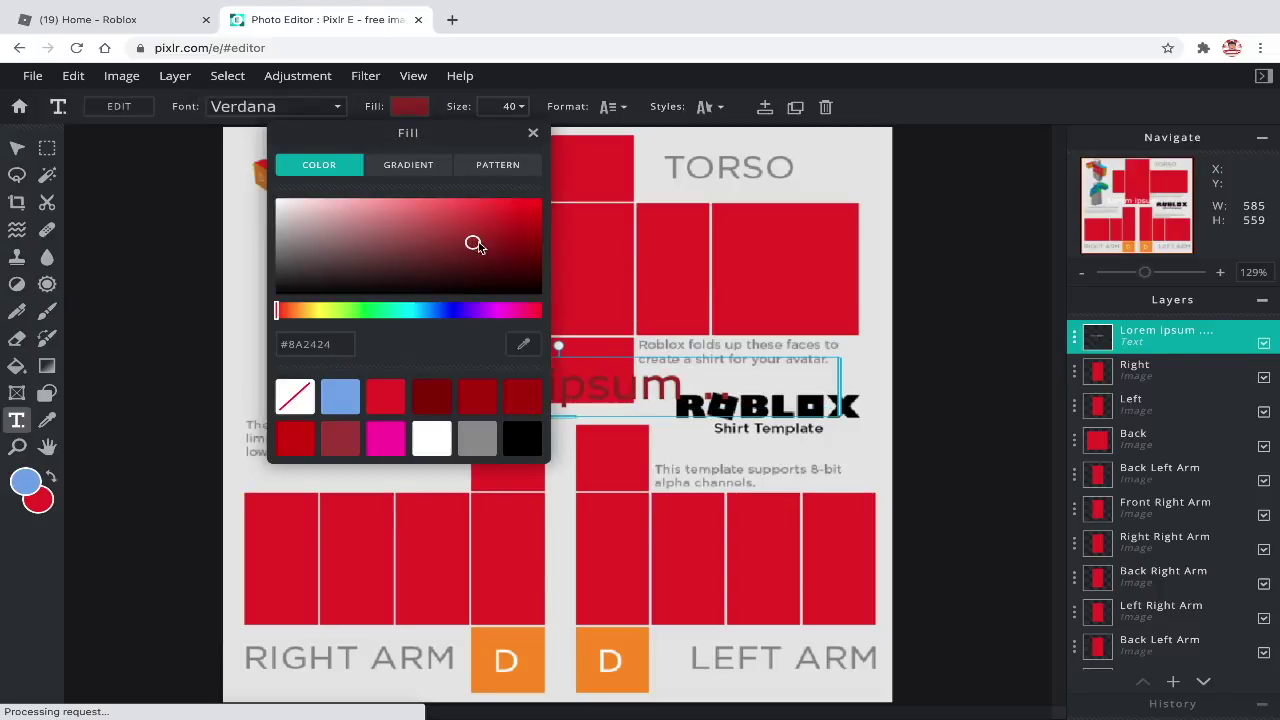
mouse_move(477, 246)
left_mouse_down()
mouse_move(398, 239)
mouse_move(208, 181)
left_mouse_up()
left_click(631, 279)
Set the placeholder text's size to 50.
left_click(509, 109)
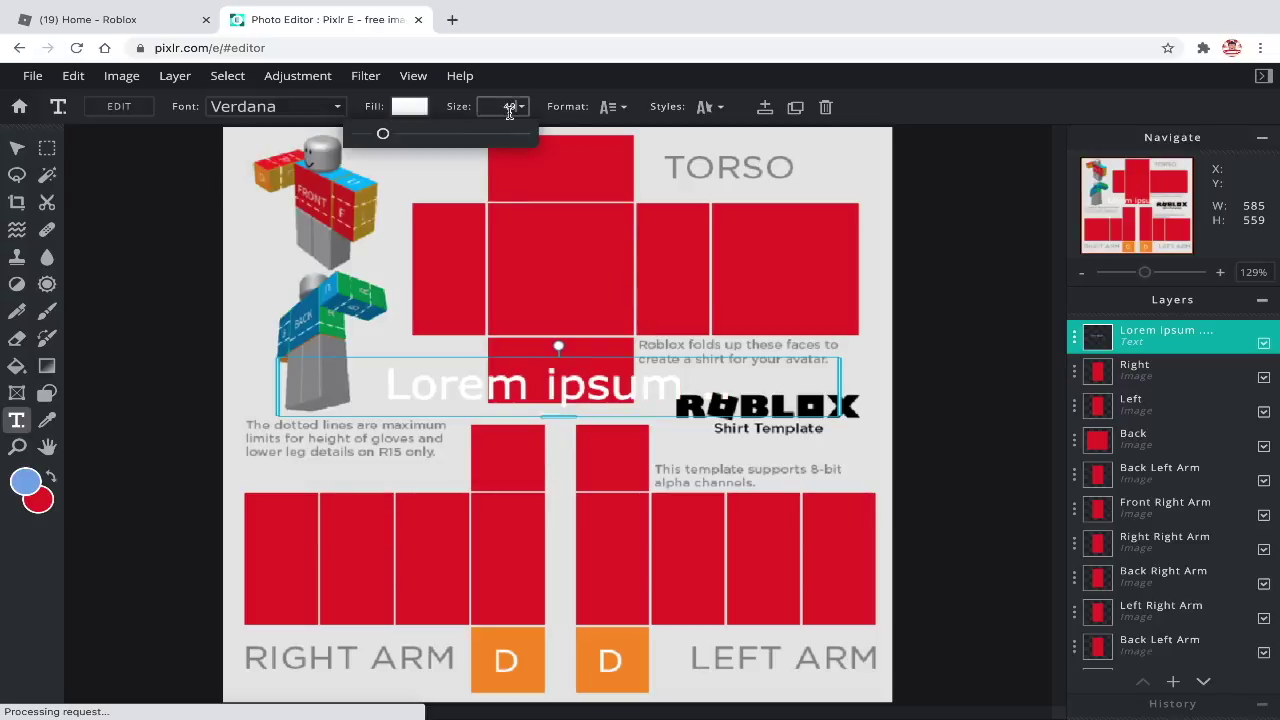
type("10")
type("20")
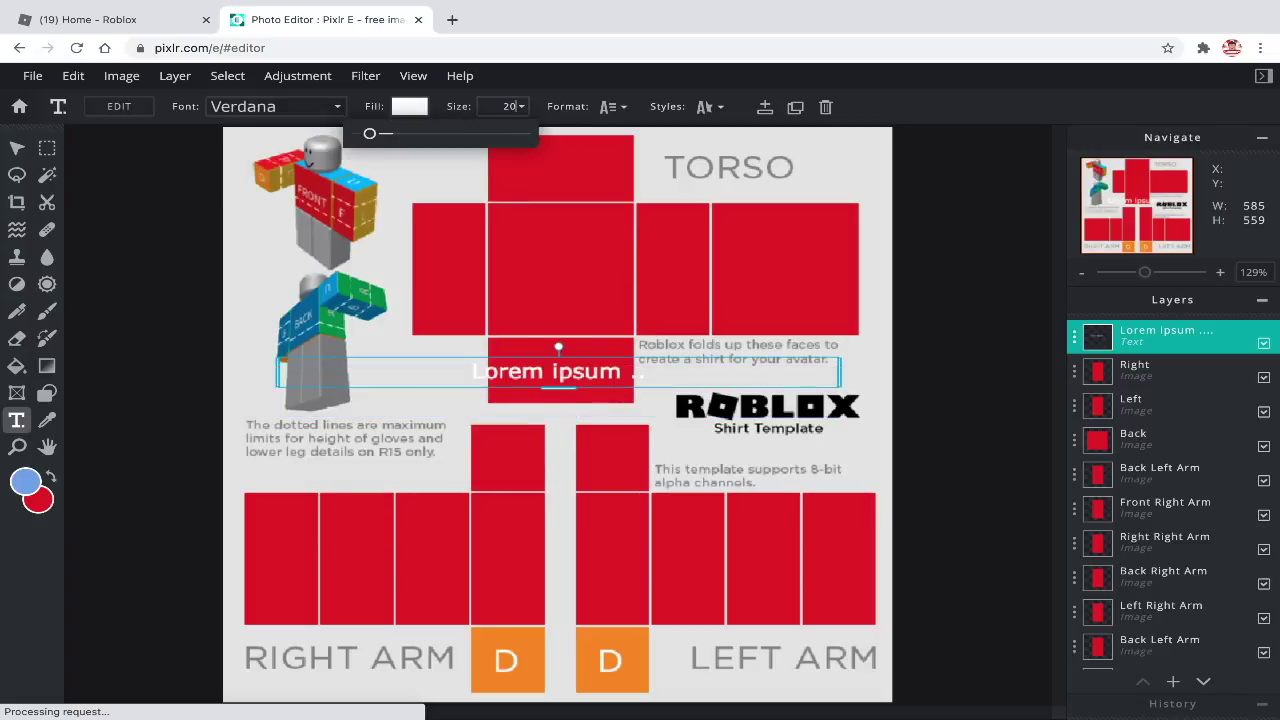
key("shift+Up")
key("shift+Up")
key("shift+Up")
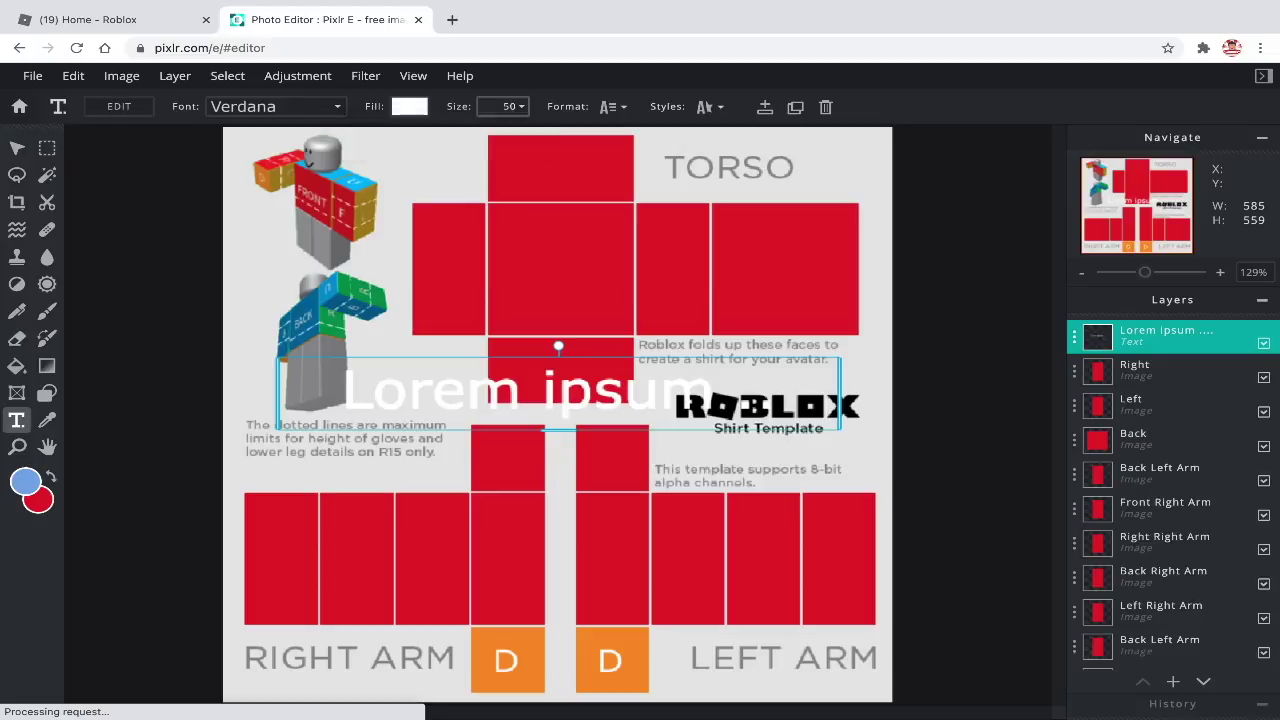
Try letter spacing, italics, case and alignment options on the text, ending with letter spacing 0 and centred alignment.
left_click(610, 107)
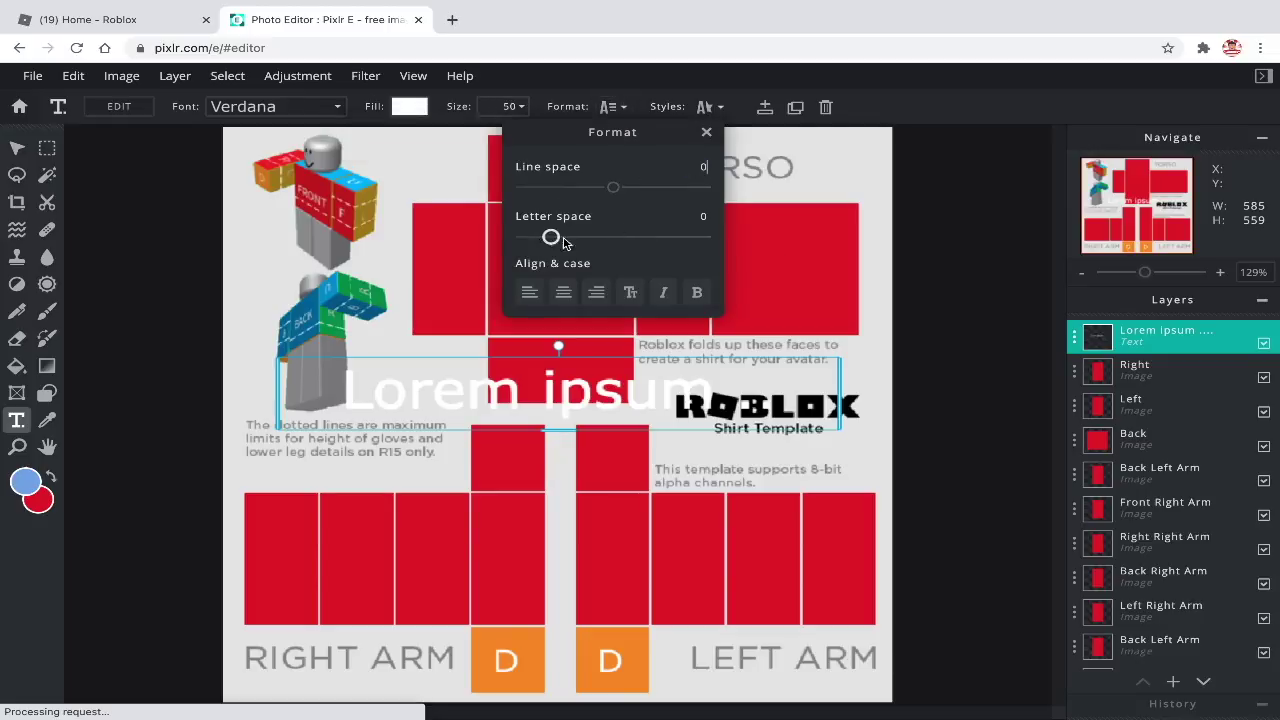
left_click_drag(563, 243, 705, 237)
type("0")
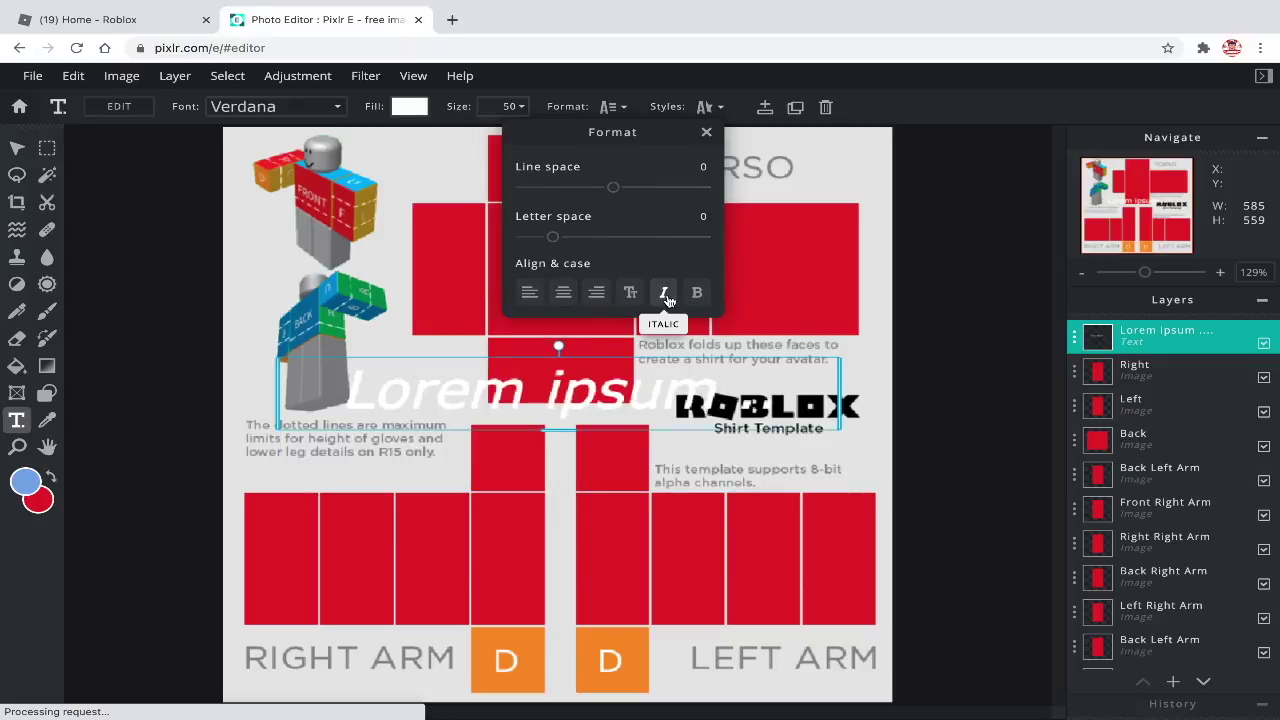
left_click(634, 298)
left_click(634, 298)
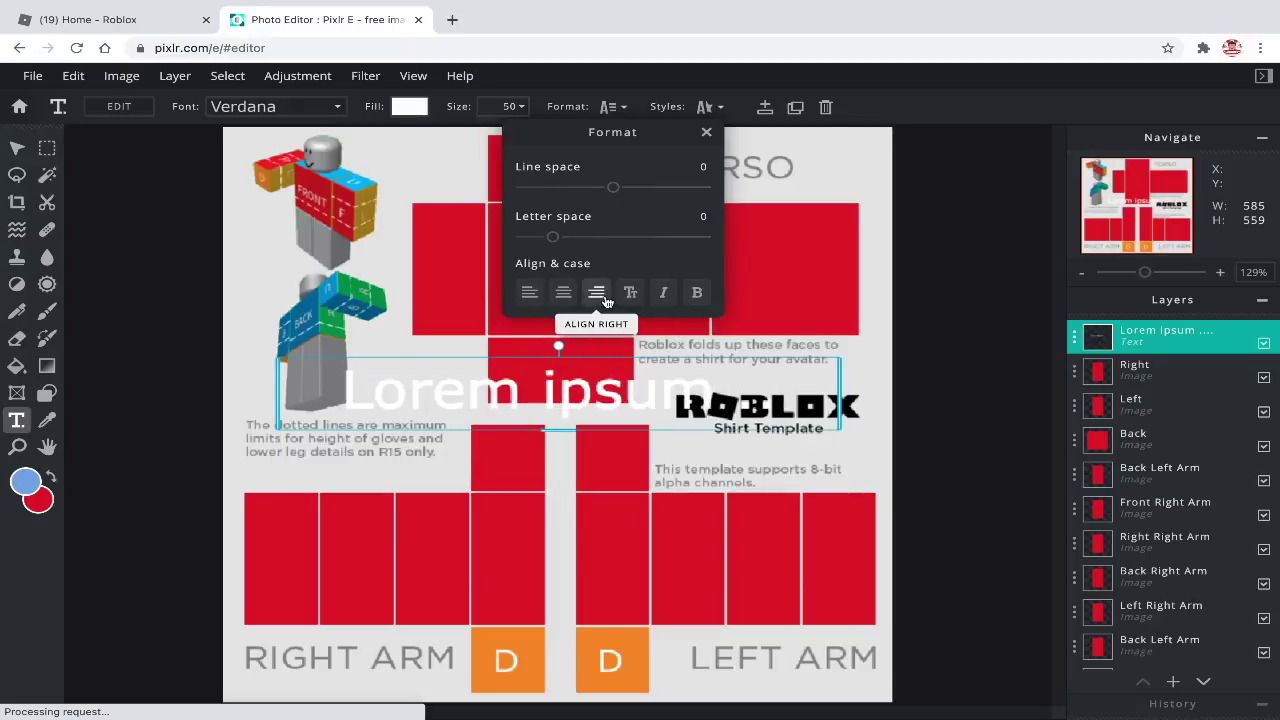
left_click(598, 296)
left_click(529, 296)
left_click(556, 296)
Try the Circle and Half curve styles on the text and switch the curve off again.
left_click(721, 107)
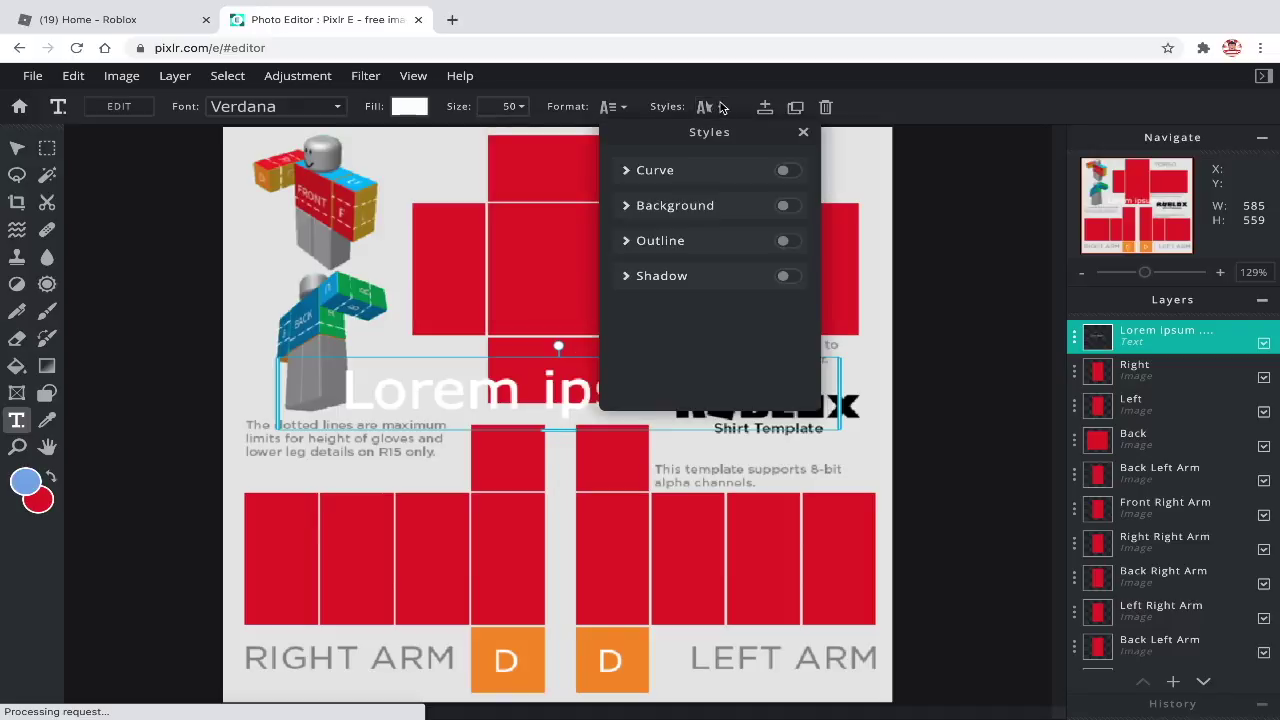
left_click(786, 170)
left_click(709, 211)
left_click(775, 211)
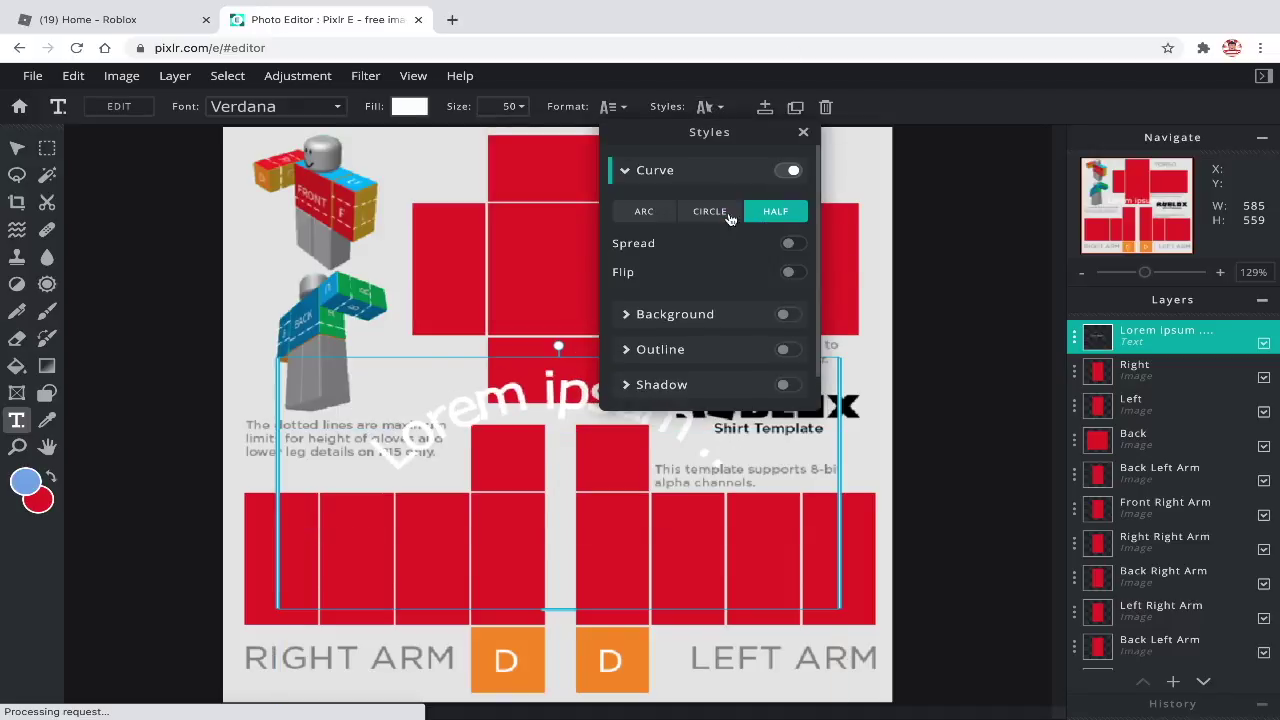
left_click(786, 170)
Try a dark red background behind the placeholder text, testing punch out and a larger offset, and switch the background off again.
left_click(786, 205)
left_click(788, 241)
left_click(652, 432)
left_click(799, 520)
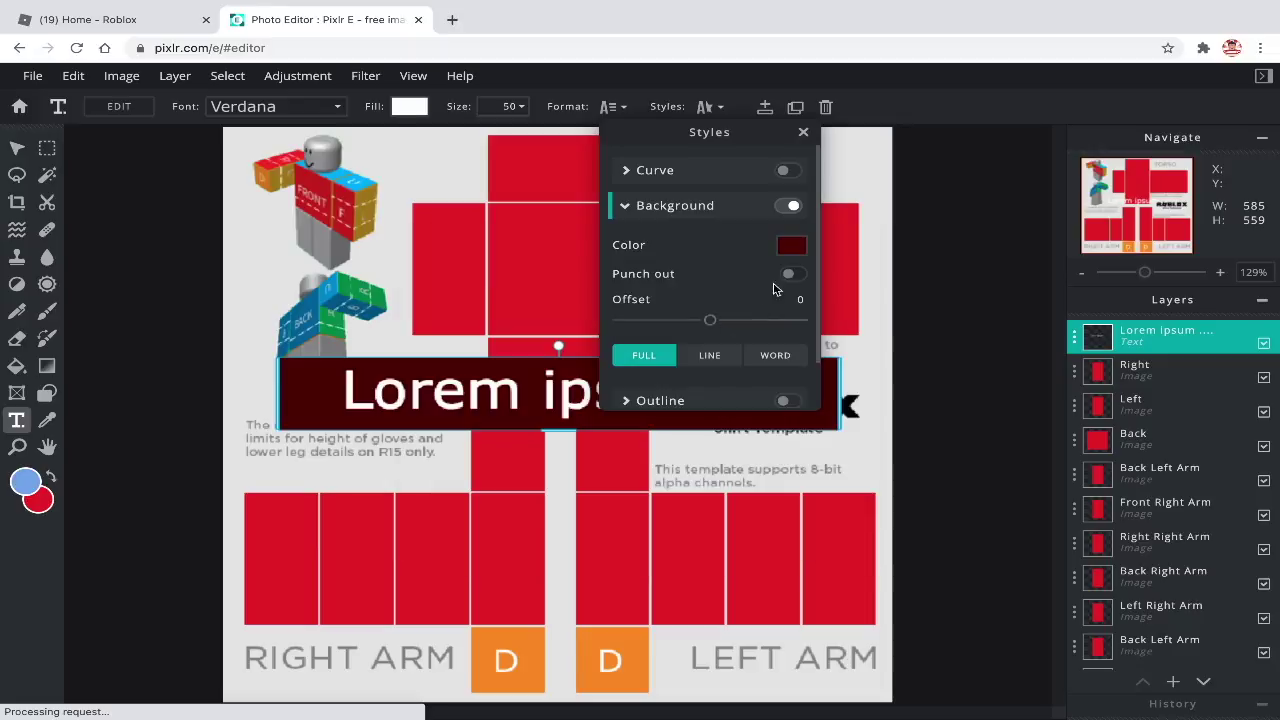
left_click(786, 273)
left_click(786, 273)
left_click_drag(711, 320, 769, 320)
left_click(803, 132)
left_click(709, 106)
left_click(786, 206)
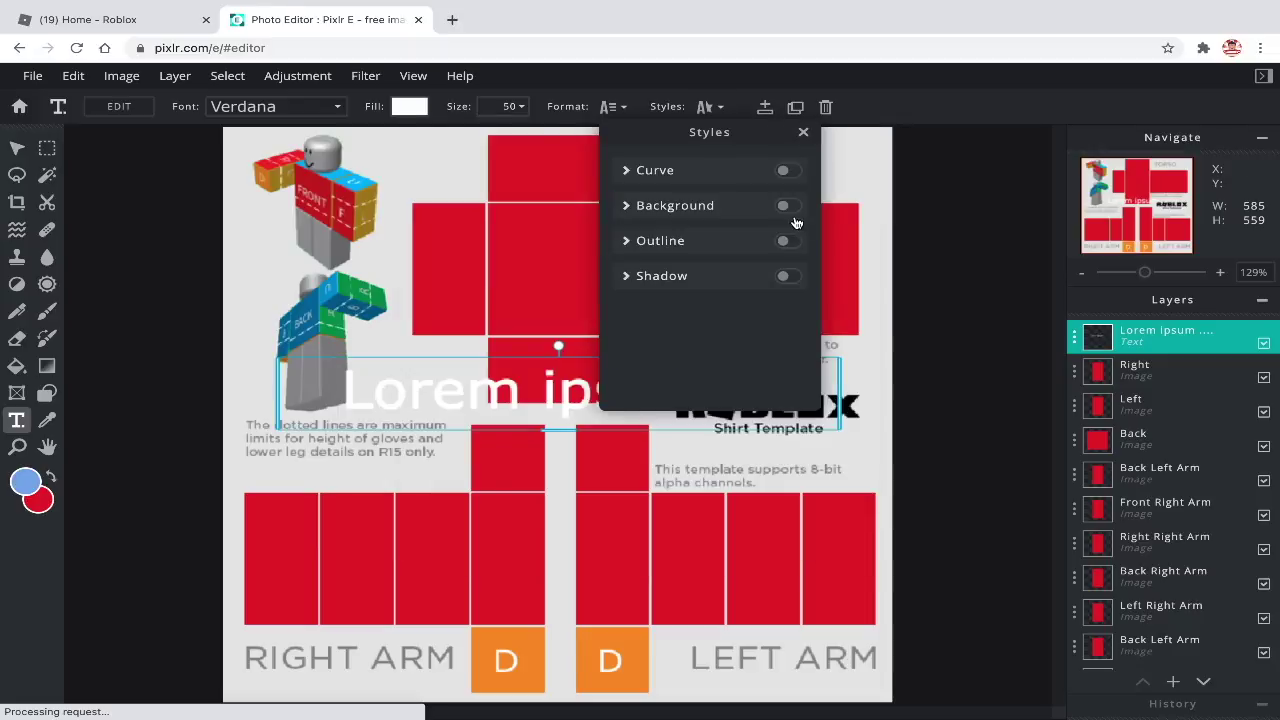
Try a black outline on the placeholder text with size 100, distance 80 and direction 306.4, and switch the outline off again.
left_click(786, 241)
left_click(791, 280)
left_click(663, 491)
left_click(799, 521)
left_click_drag(673, 323, 803, 323)
scroll(754, 314, "down", 2)
scroll(784, 243, "down", 1)
left_click_drag(619, 295, 765, 295)
mouse_move(773, 337)
left_mouse_down()
mouse_move(646, 337)
mouse_move(774, 337)
left_mouse_up()
scroll(773, 231, "up", 2)
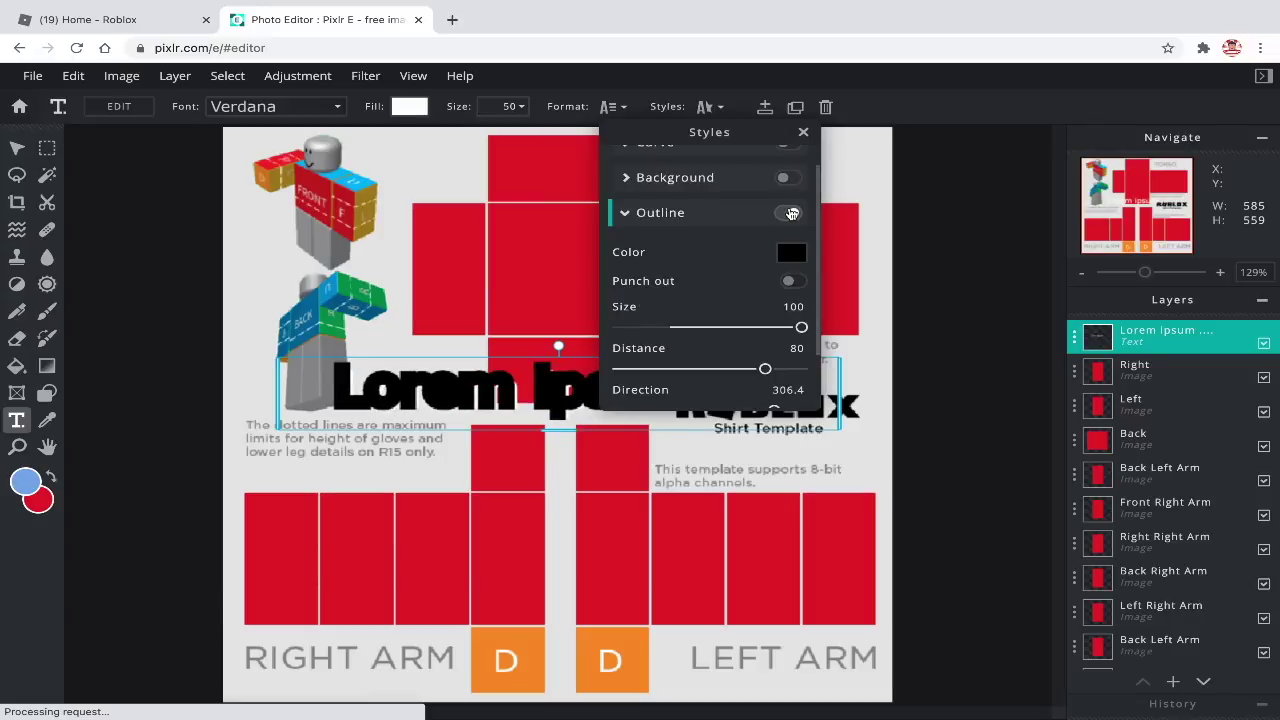
left_click(787, 211)
Try a shadow on the placeholder text with different blur, distance, direction and opacity settings, and switch the shadow off again.
left_click(787, 276)
scroll(740, 285, "down", 2)
left_click_drag(799, 291, 717, 291)
scroll(717, 295, "down", 1)
left_click_drag(675, 373, 801, 373)
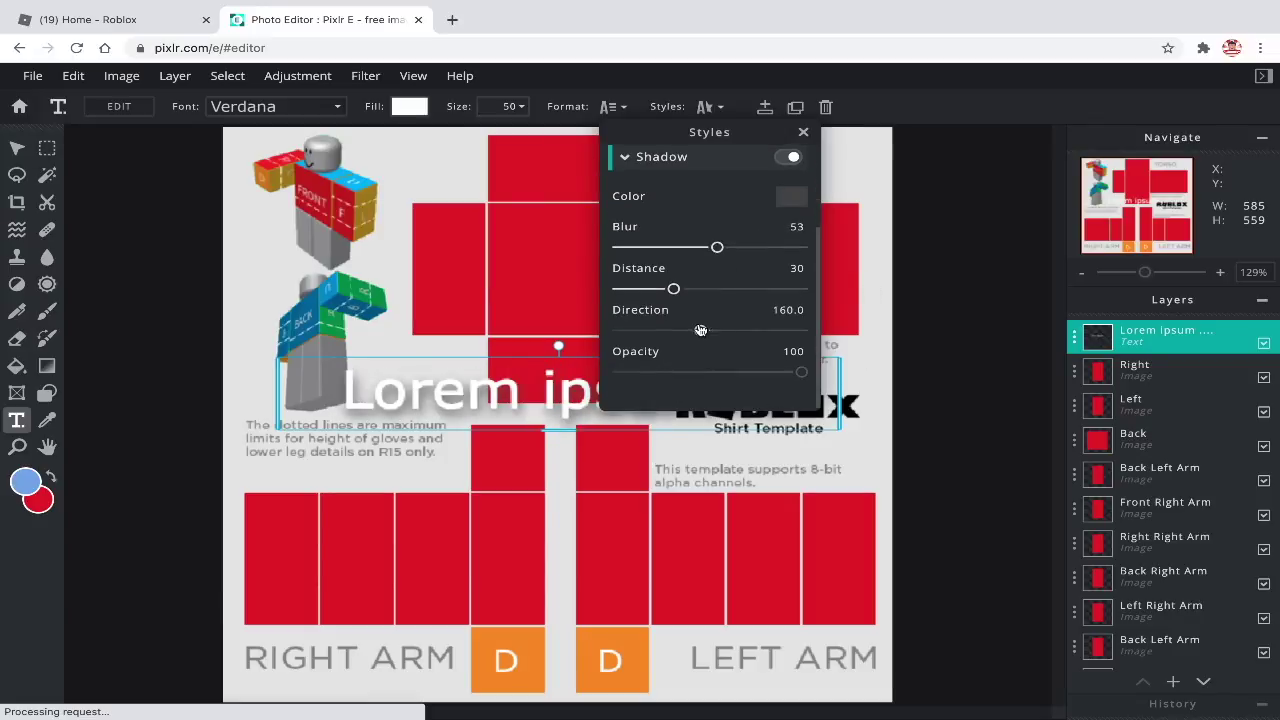
mouse_move(700, 332)
left_mouse_down()
mouse_move(731, 345)
mouse_move(716, 334)
left_mouse_up()
left_click_drag(674, 290, 688, 303)
left_click(792, 157)
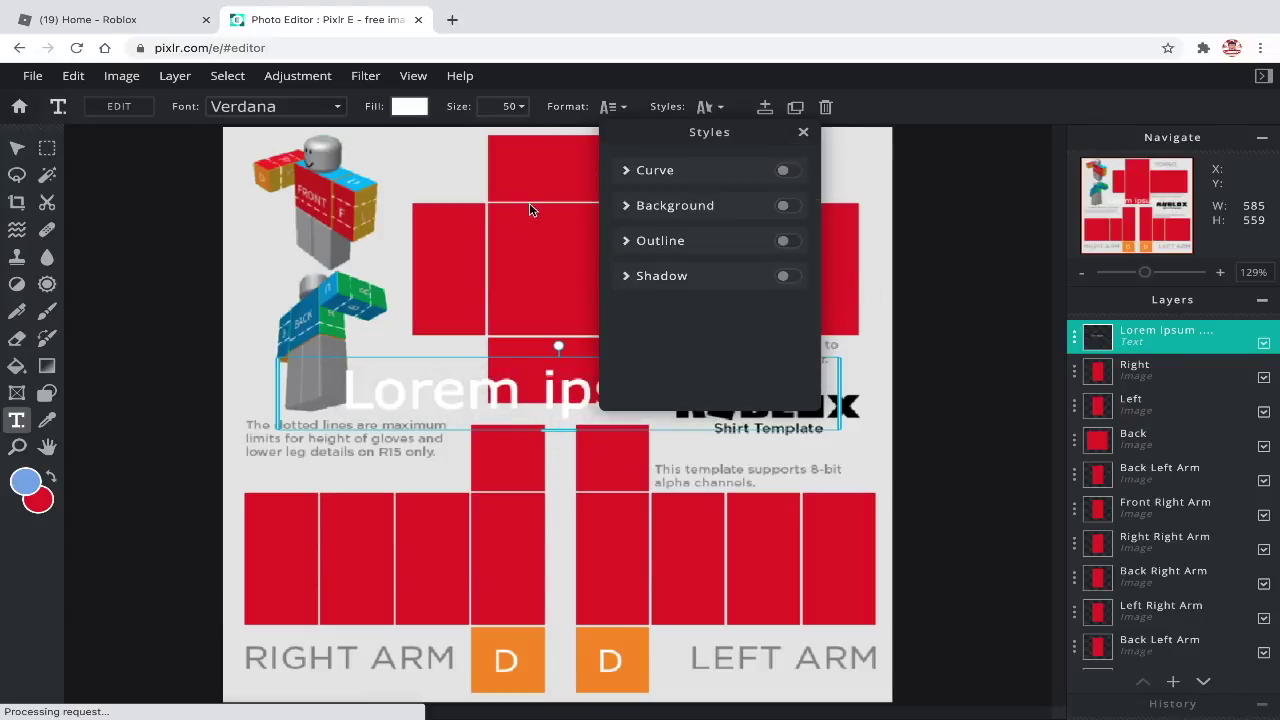
left_click(803, 132)
Move the placeholder text onto the torso's front panel and narrow its text box to the panel's width, 128 px.
left_click(16, 147)
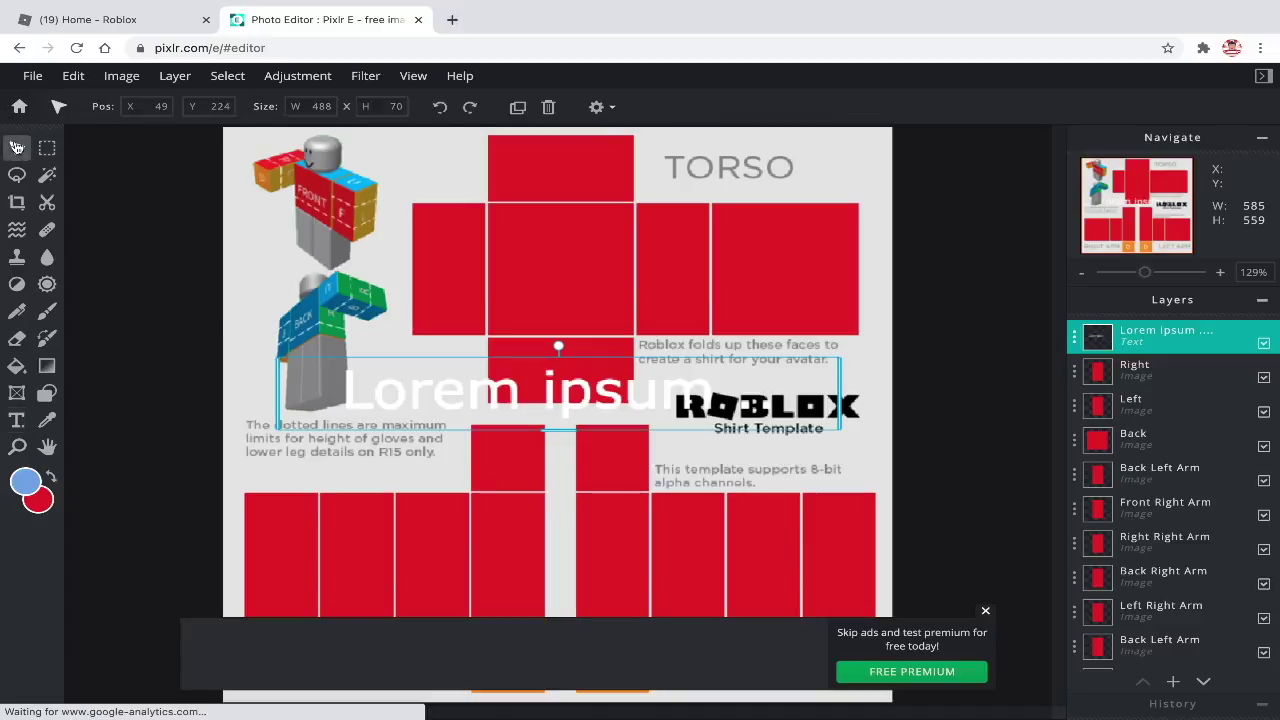
left_click_drag(497, 366, 724, 349)
left_click(985, 610)
scroll(564, 223, "up", 3)
left_click_drag(178, 286, 438, 286)
scroll(396, 266, "up", 3)
scroll(470, 282, "down", 4)
scroll(987, 258, "down", 3)
scroll(688, 301, "up", 6)
left_click_drag(1040, 301, 645, 298)
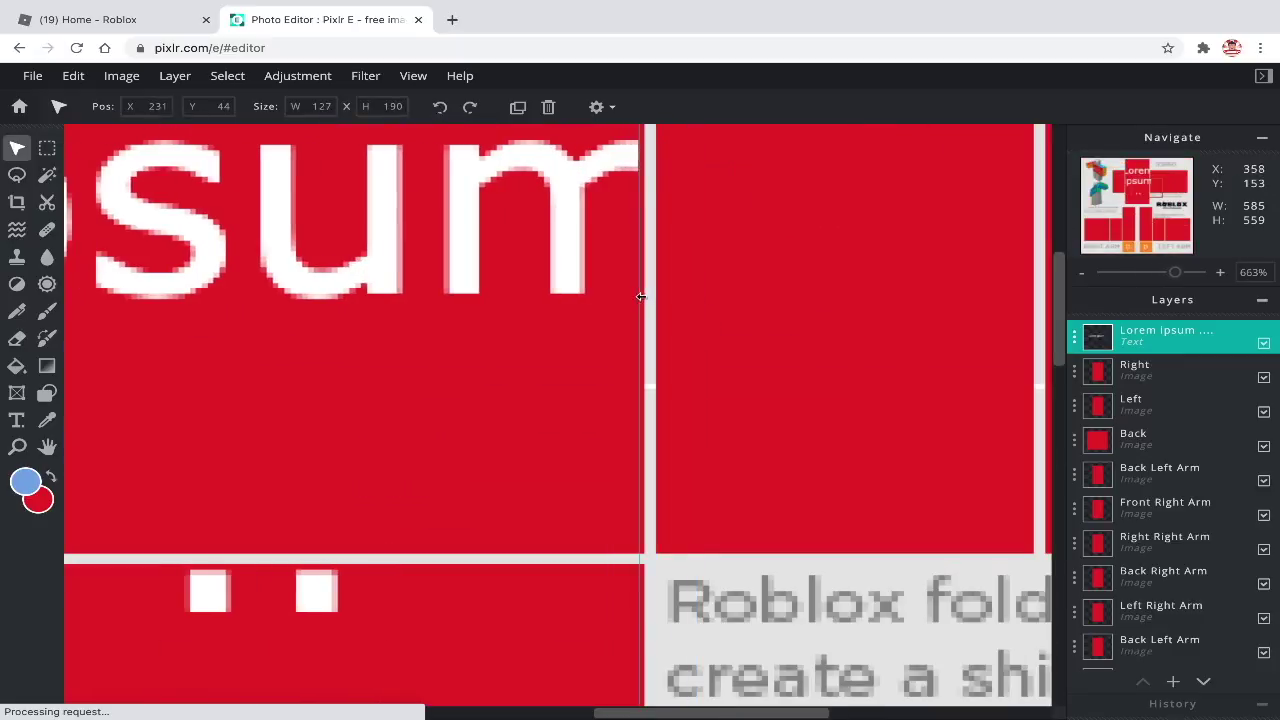
scroll(648, 298, "down", 6)
scroll(573, 267, "up", 2)
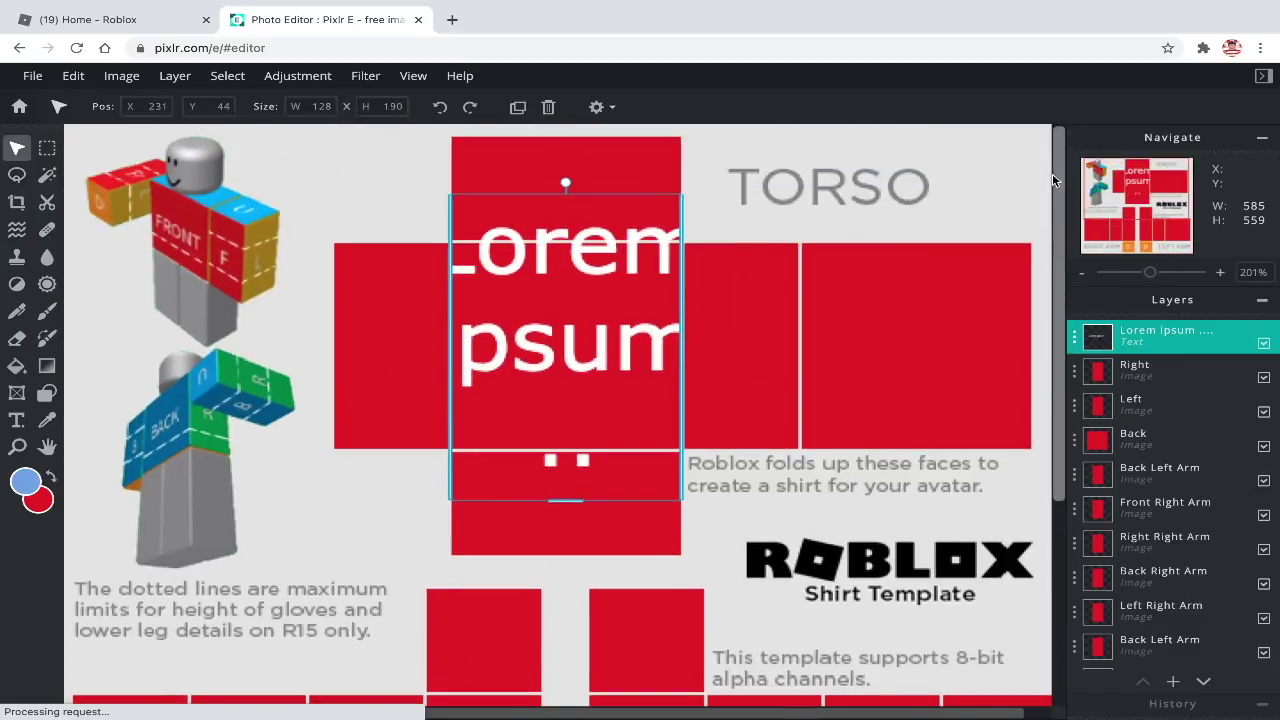
Set the placeholder text's size to 13 and try other fonts on it, ending on ROAD_RAGE.
left_click(16, 420)
left_click(503, 105)
type("13")
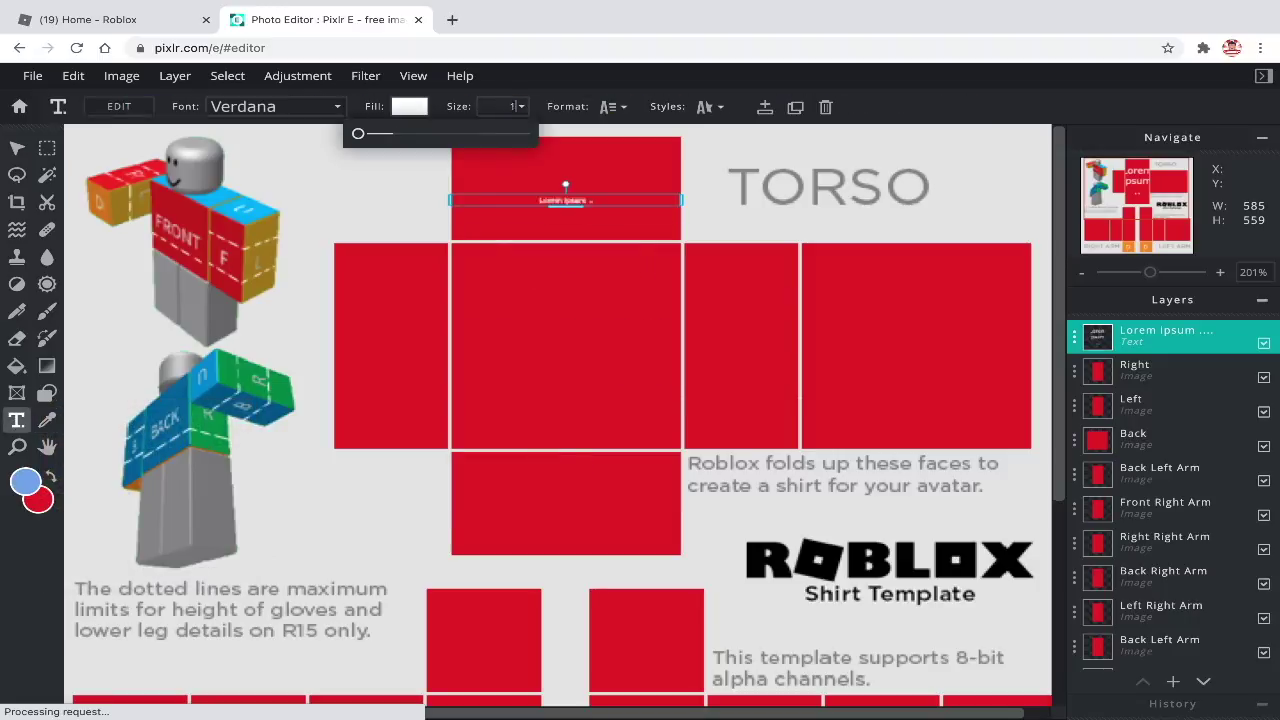
left_click(238, 118)
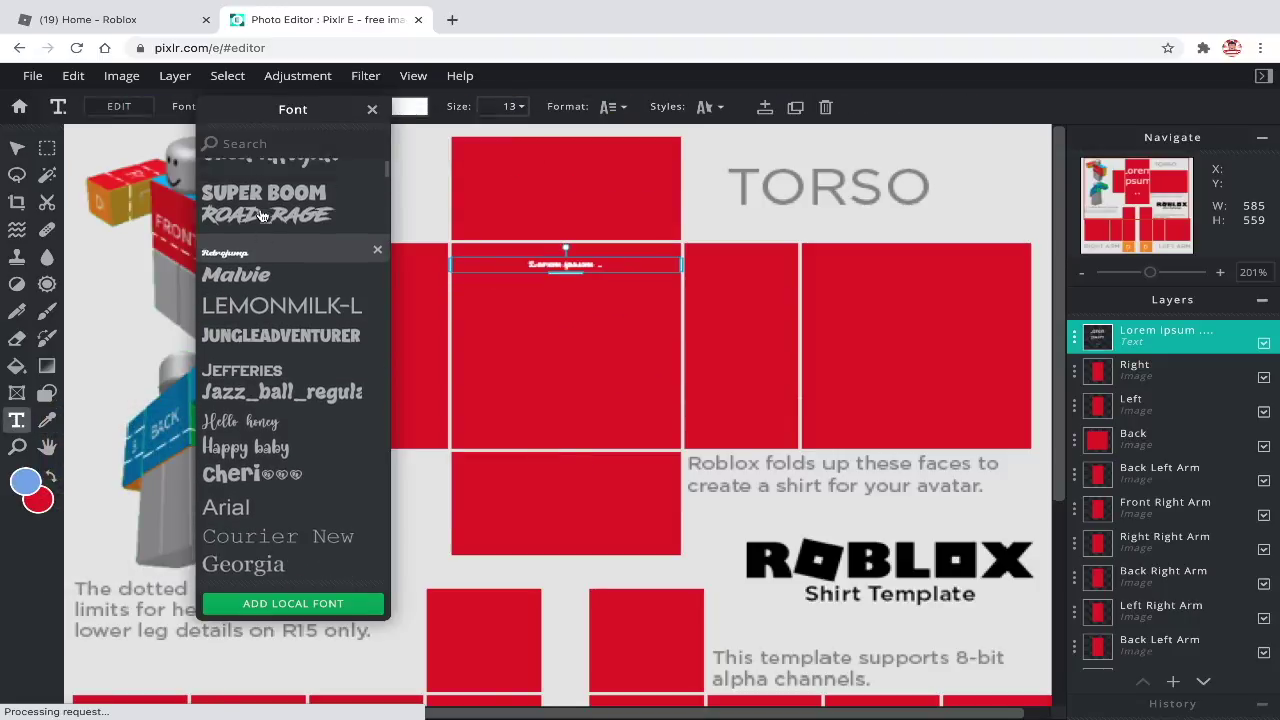
Open dafont.com in a new browser tab, look over the recently added fonts and go to the Fancy > Cartoon category.
left_click(452, 19)
type("dafont.c")
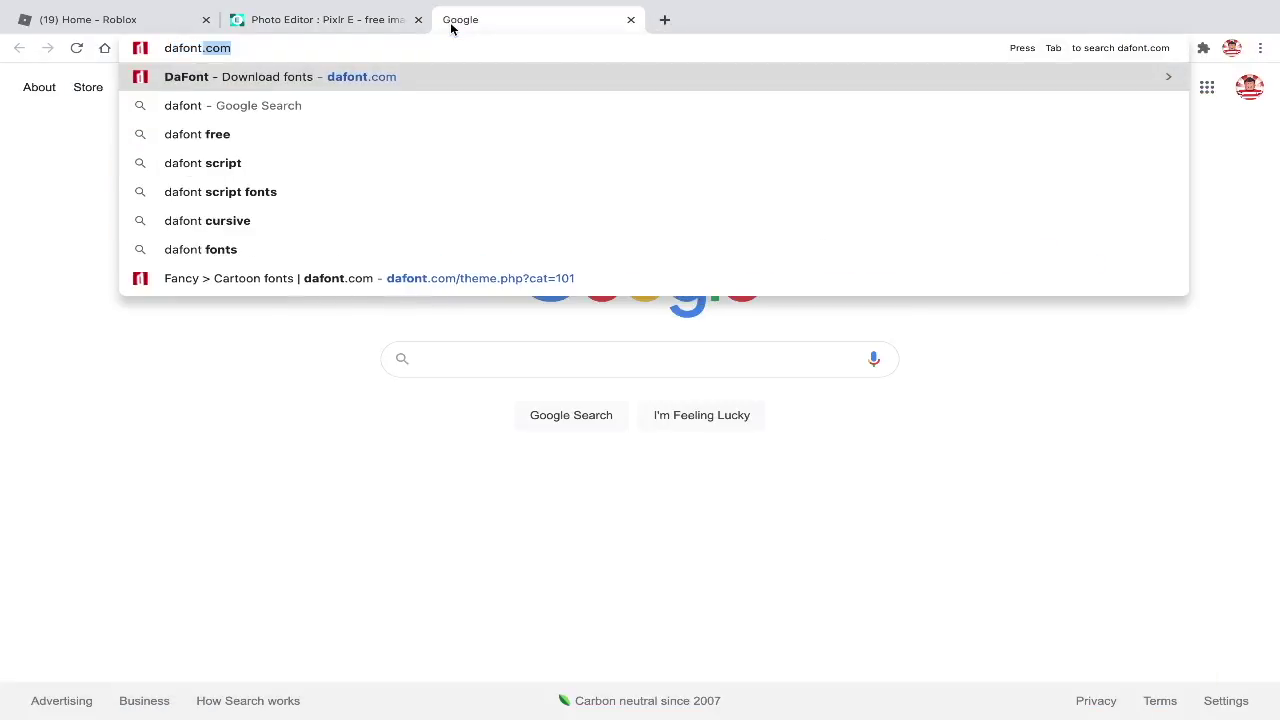
type("om")
key("Return")
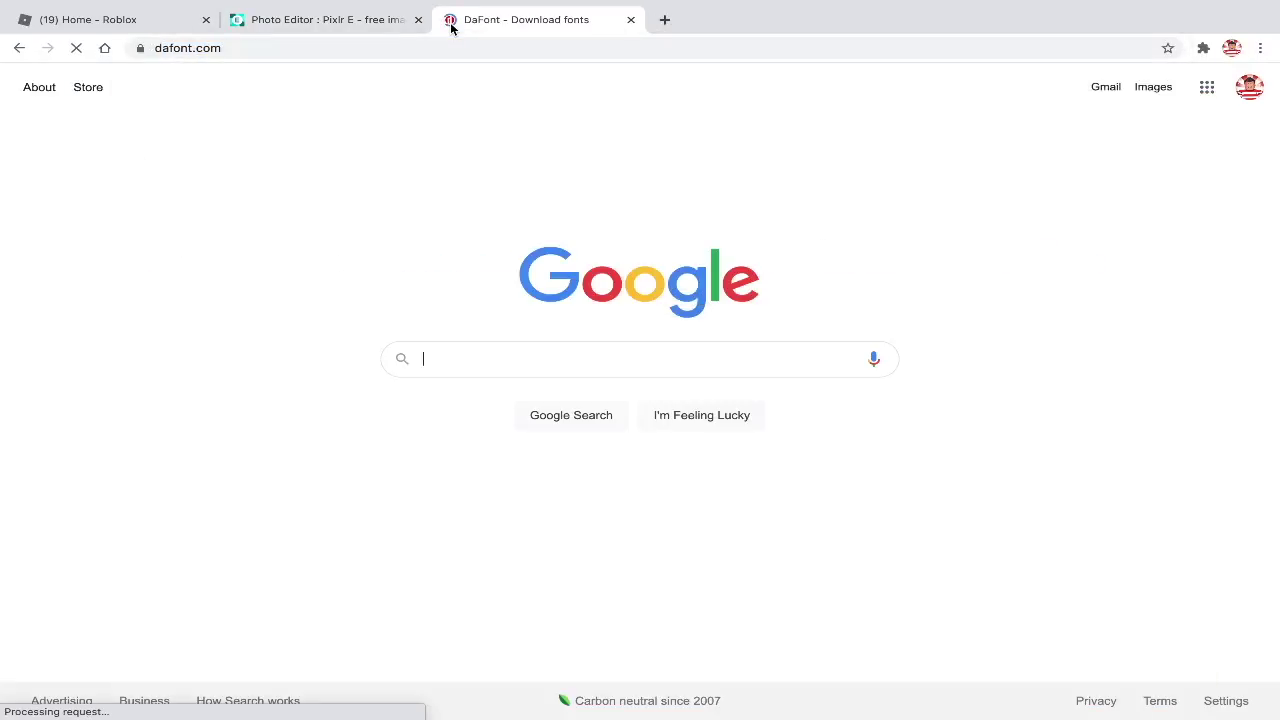
scroll(417, 485, "down", 4)
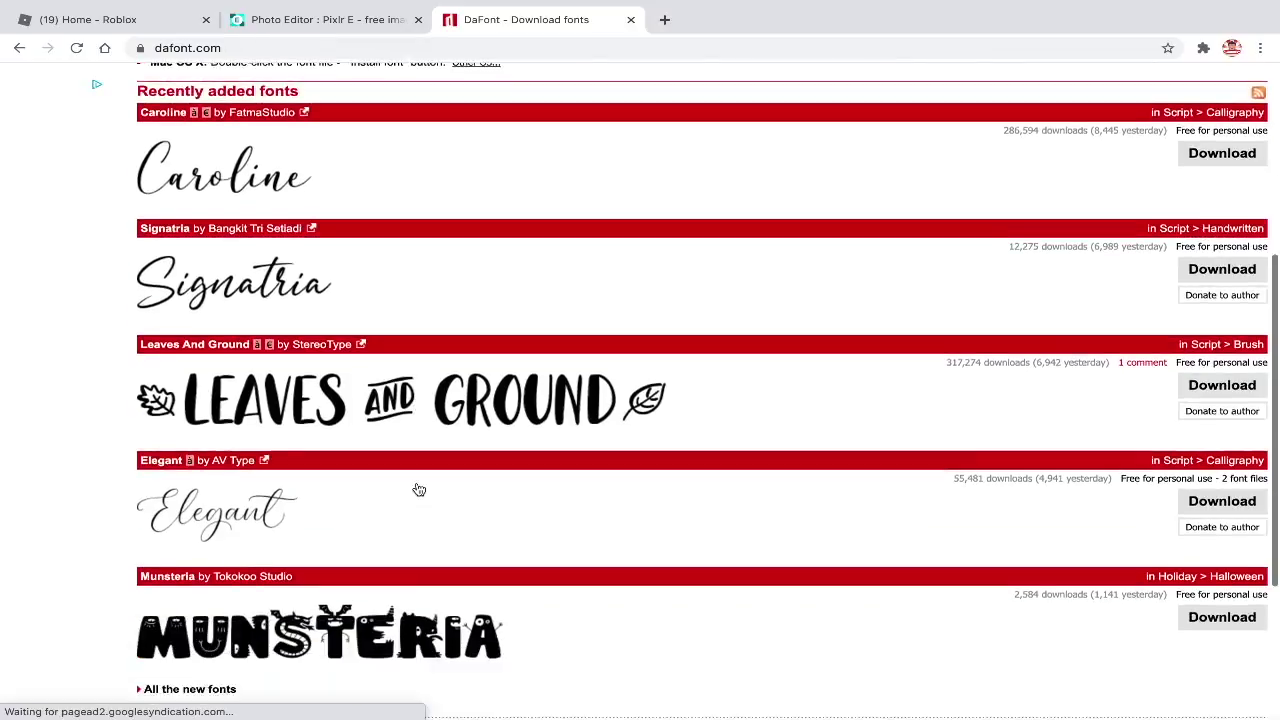
scroll(414, 489, "down", 3)
scroll(414, 491, "up", 7)
left_click(155, 258)
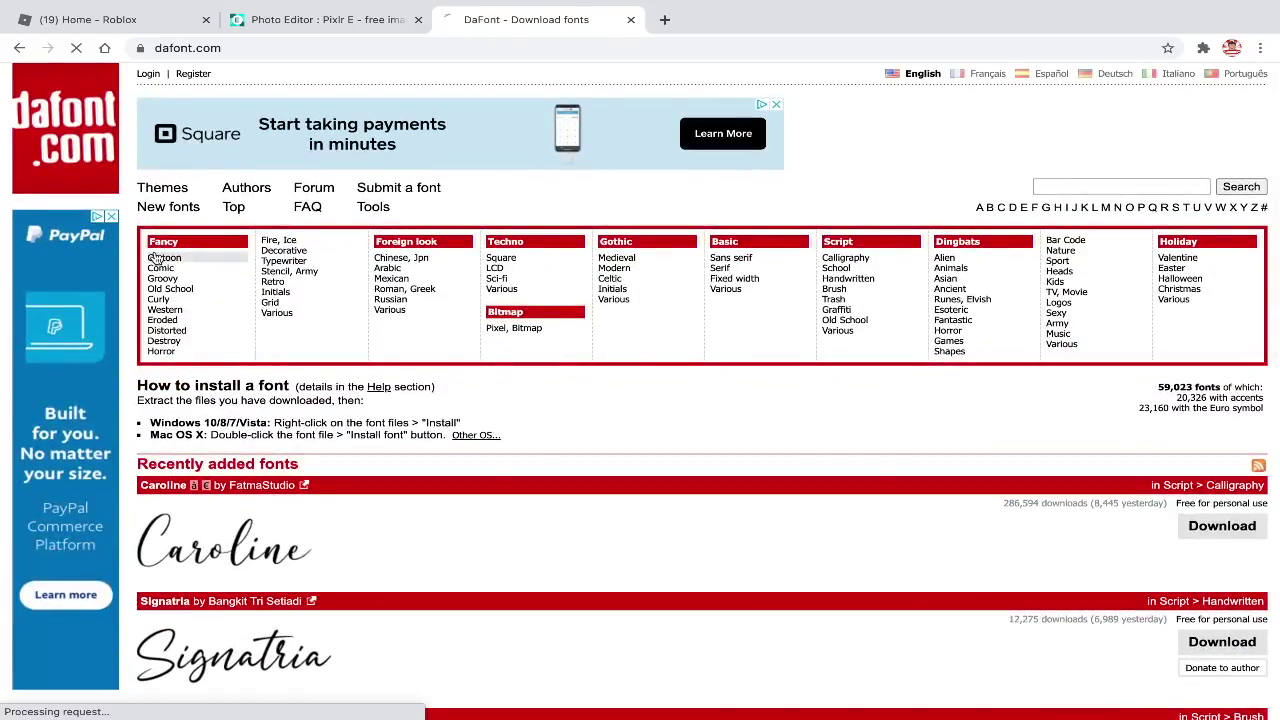
Preview the cartoon fonts with the text "Hello There!" and look through the samples.
left_click(226, 446)
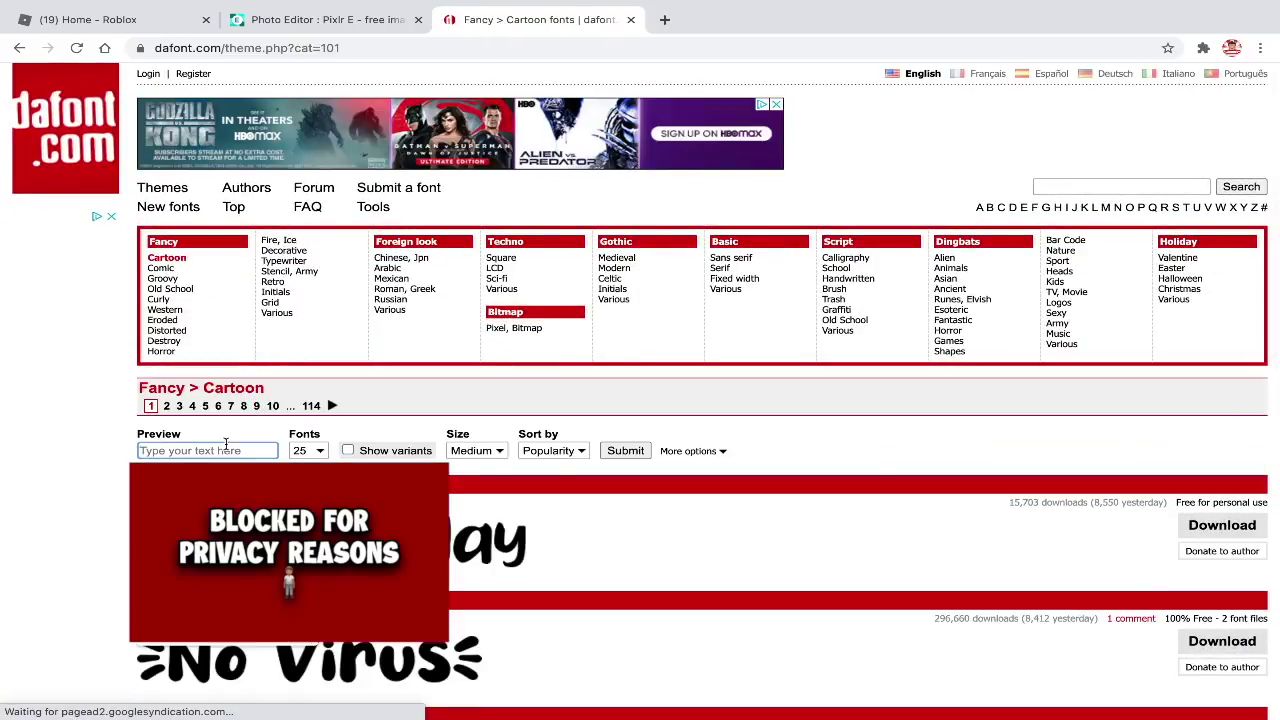
type("Hello")
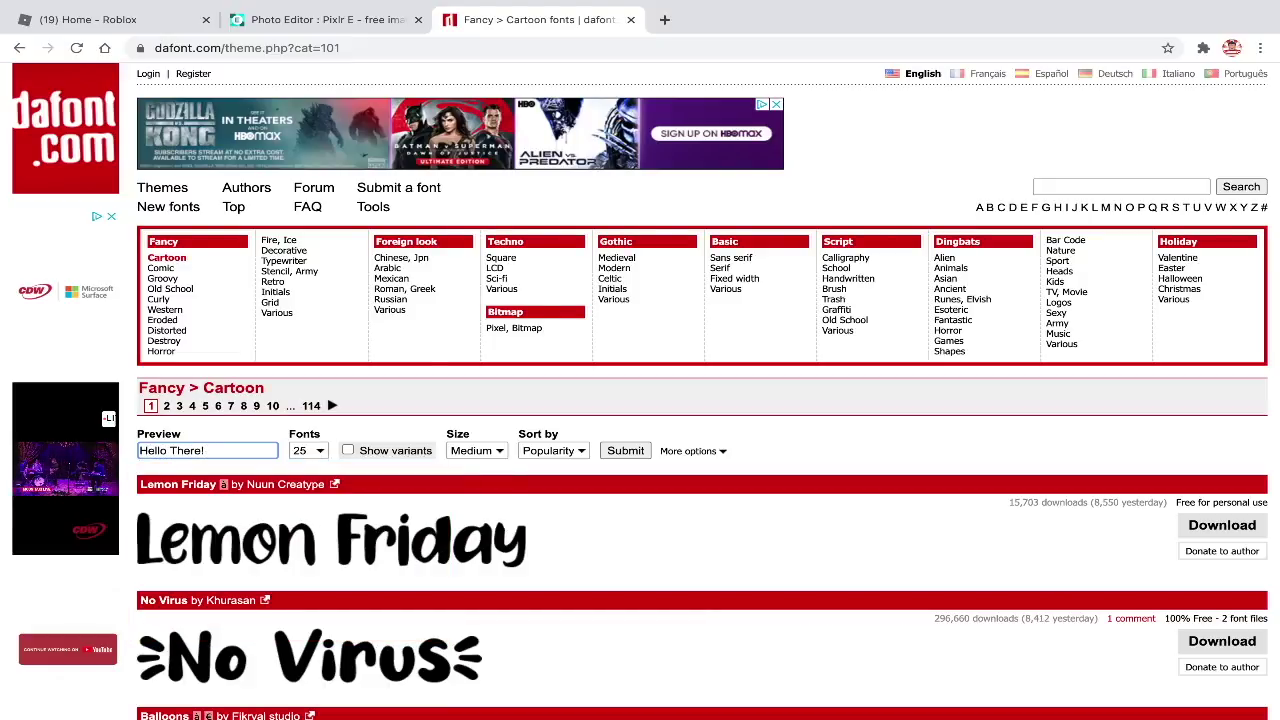
type("There!")
key("Return")
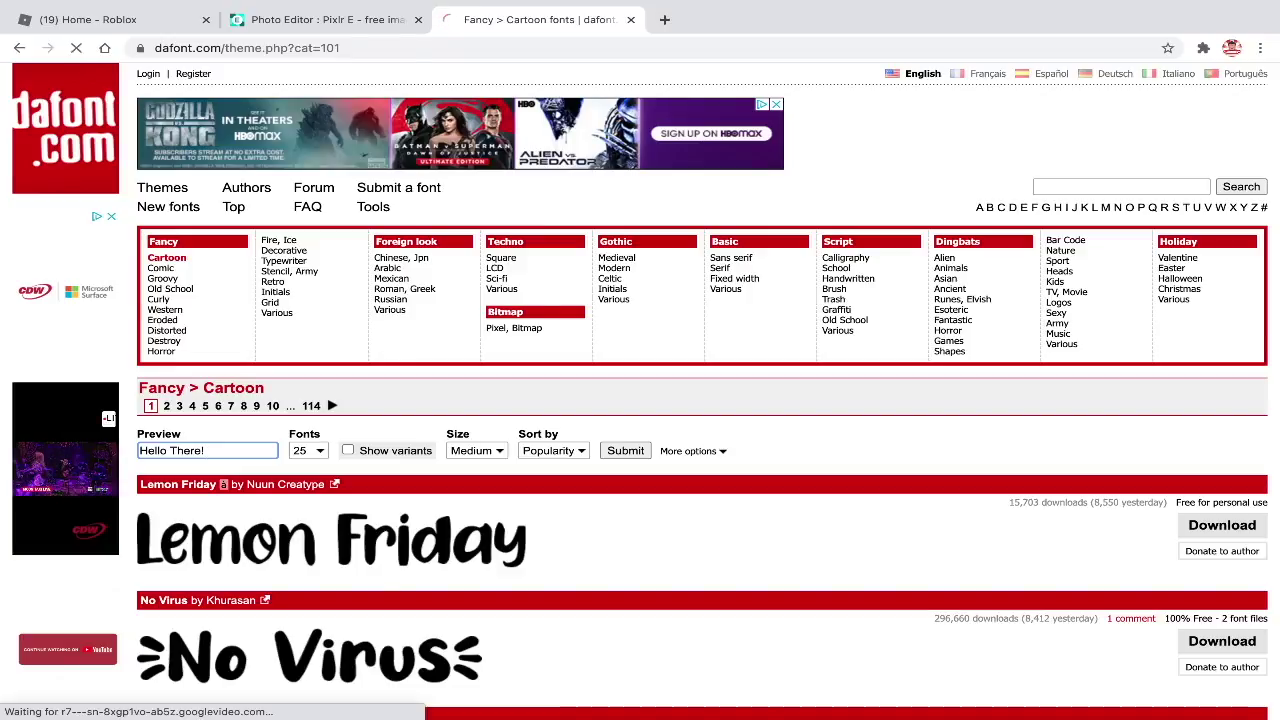
scroll(405, 481, "down", 10)
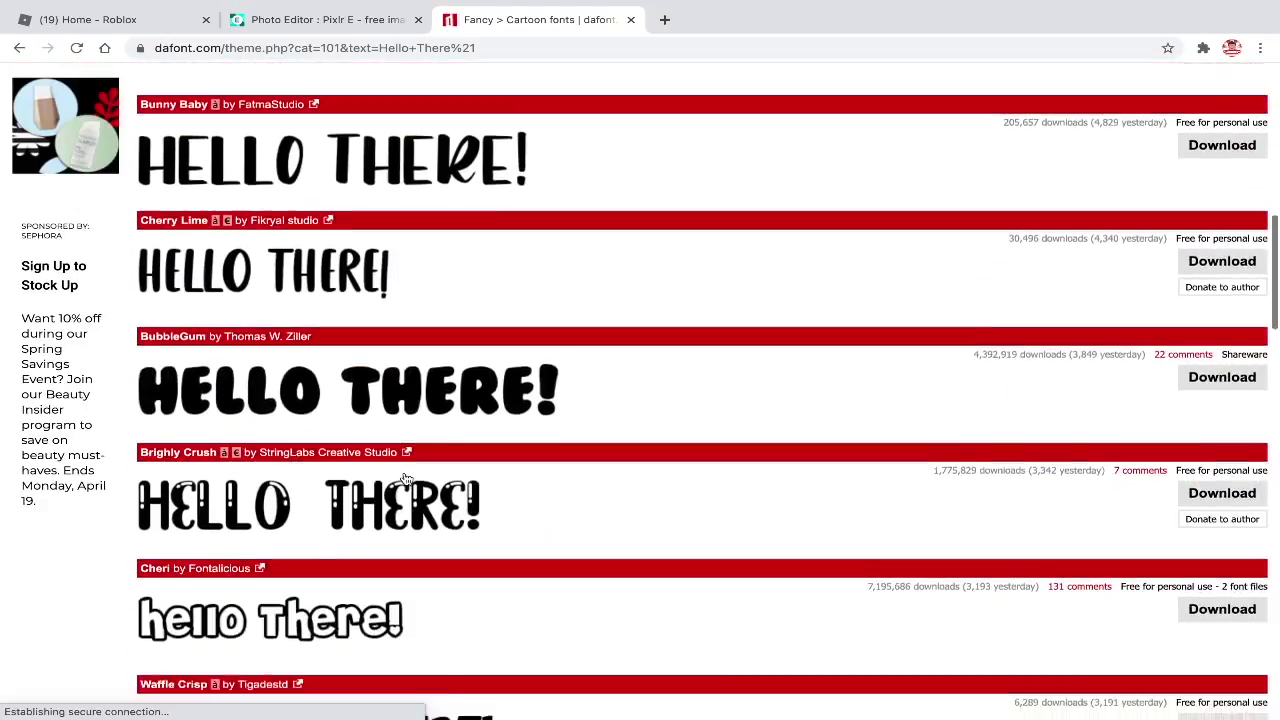
scroll(405, 479, "down", 4)
Switch back to Pixlr E, set the text's font to SUPER BOOM and replace the placeholder wording with "Hello There".
left_click(312, 24)
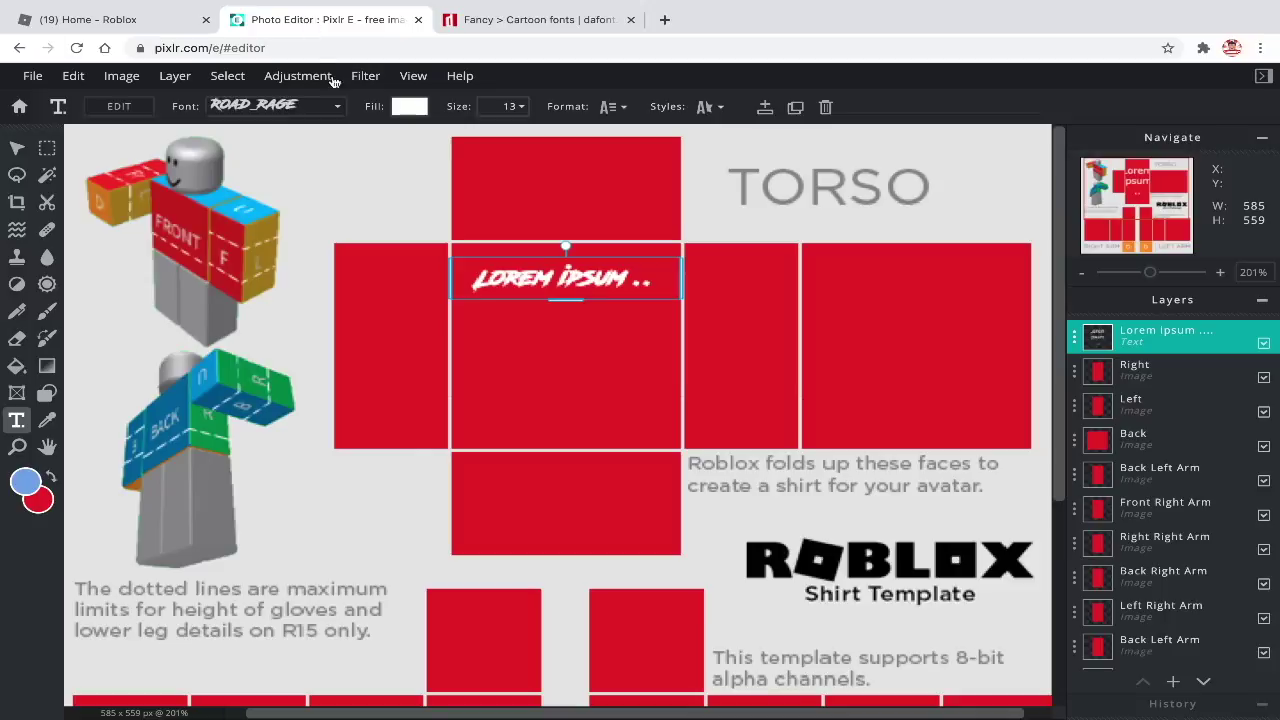
left_click(275, 107)
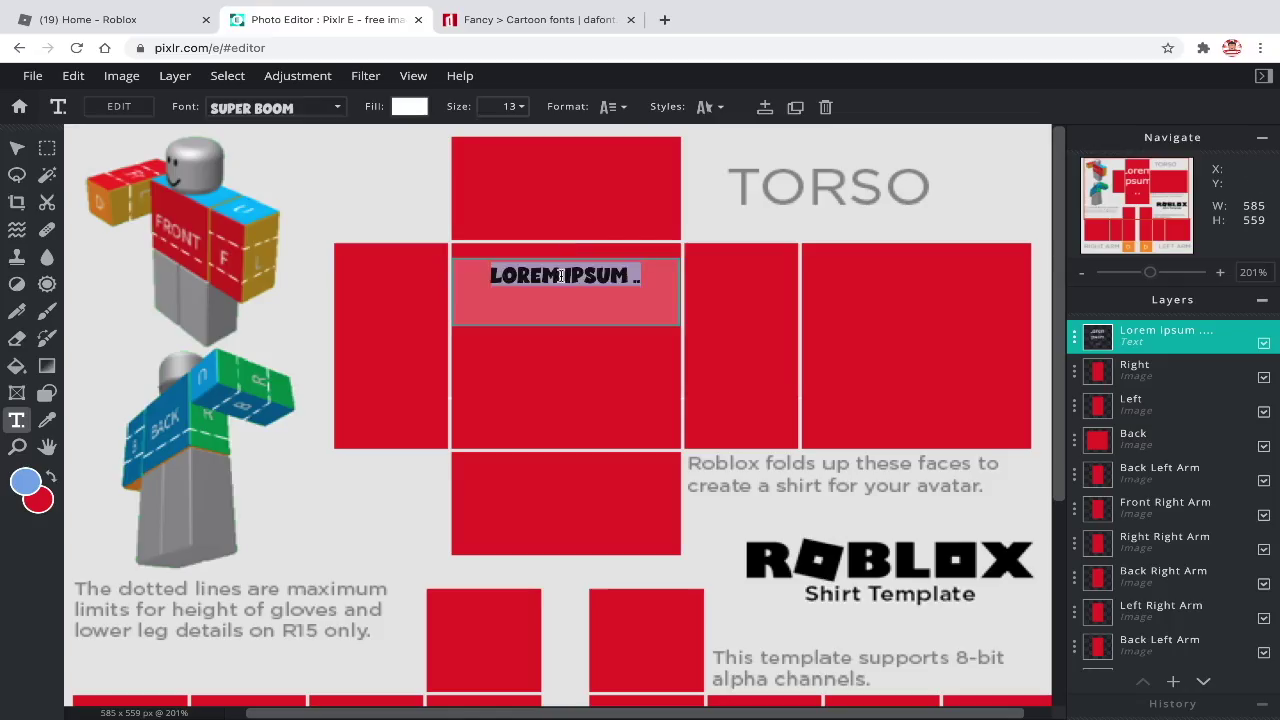
type("Hello There")
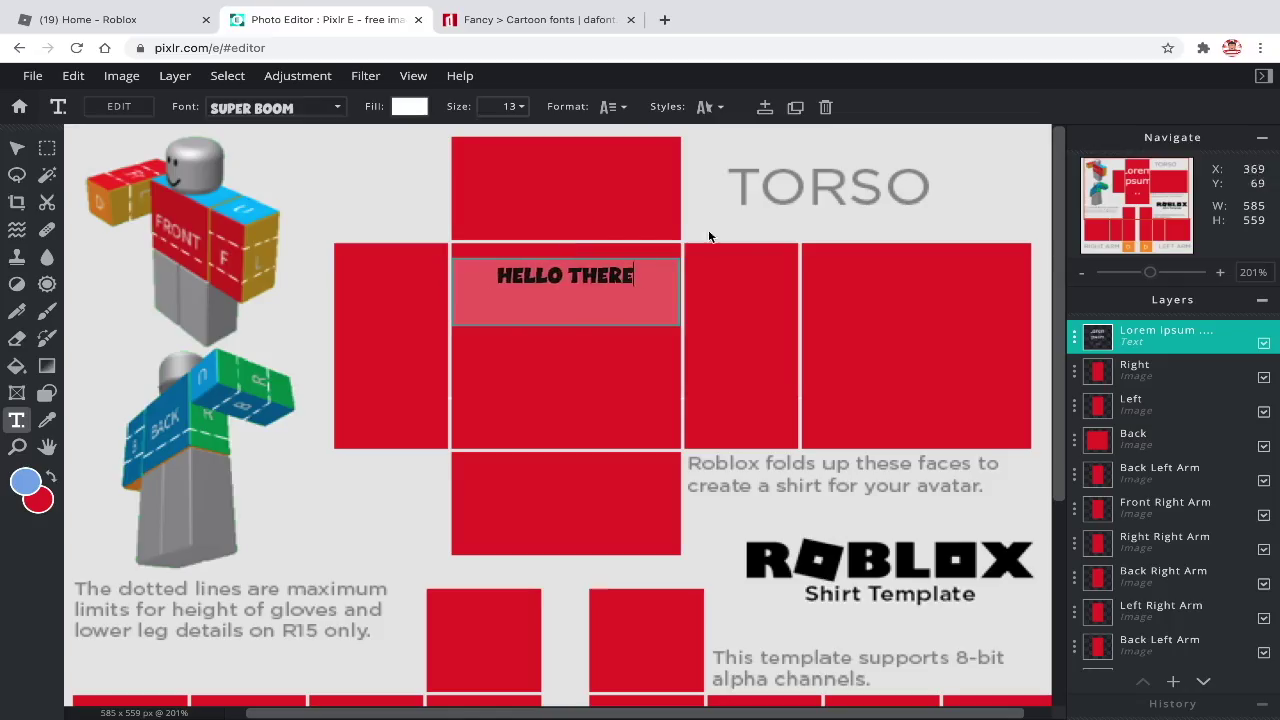
Give the "Hello There" text a black outline with size 75, distance 0 and direction 0.
left_click(705, 106)
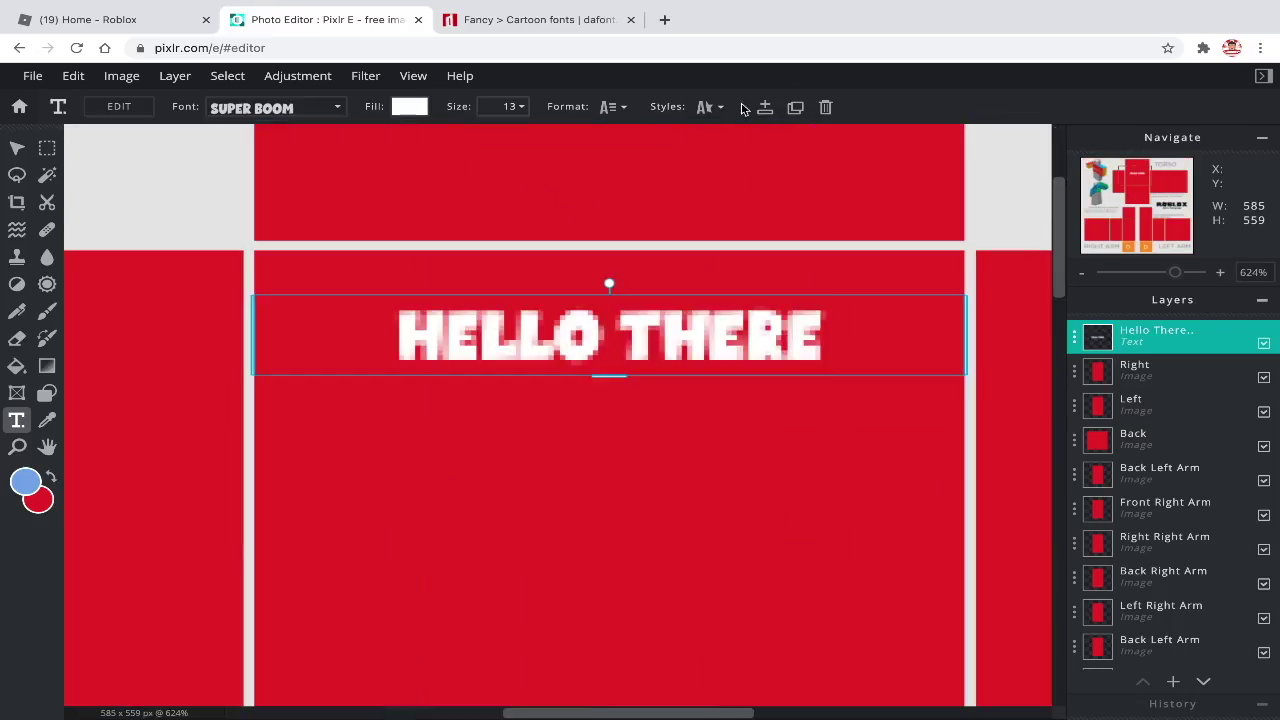
scroll(782, 283, "down", 1)
left_click(777, 315)
type("0")
left_click_drag(801, 253, 755, 253)
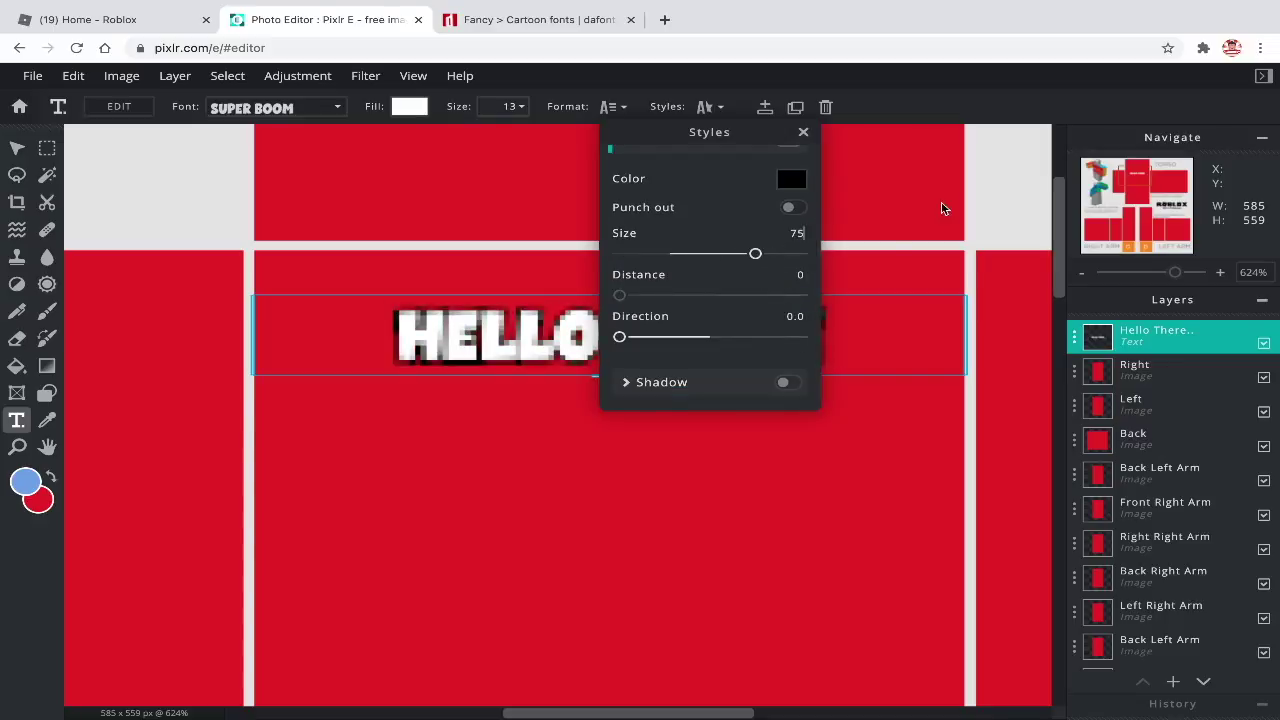
Add a black shadow to the "Hello There" text with distance 50 and direction 180, adjusting its blur and lowering its opacity.
scroll(709, 211, "up", 1)
scroll(643, 249, "down", 1)
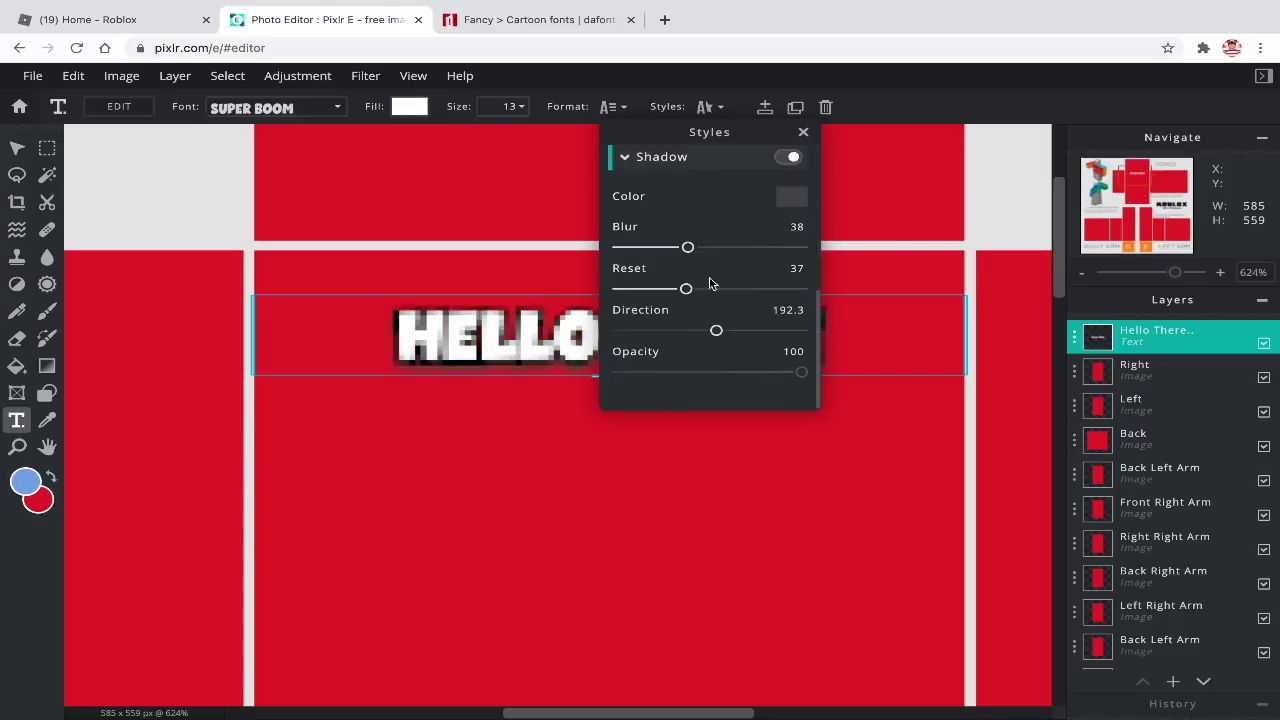
left_click(791, 196)
left_click(795, 520)
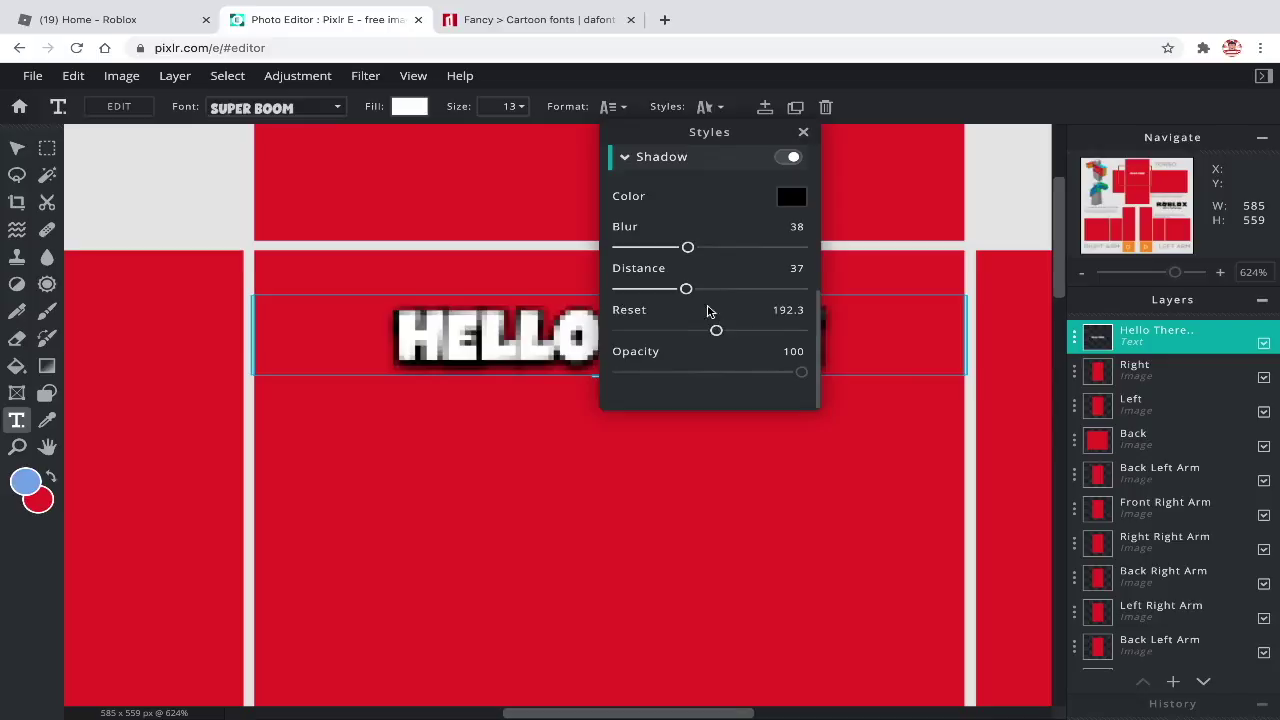
left_click(781, 309)
mouse_move(686, 288)
left_mouse_down()
mouse_move(801, 288)
mouse_move(710, 288)
left_mouse_up()
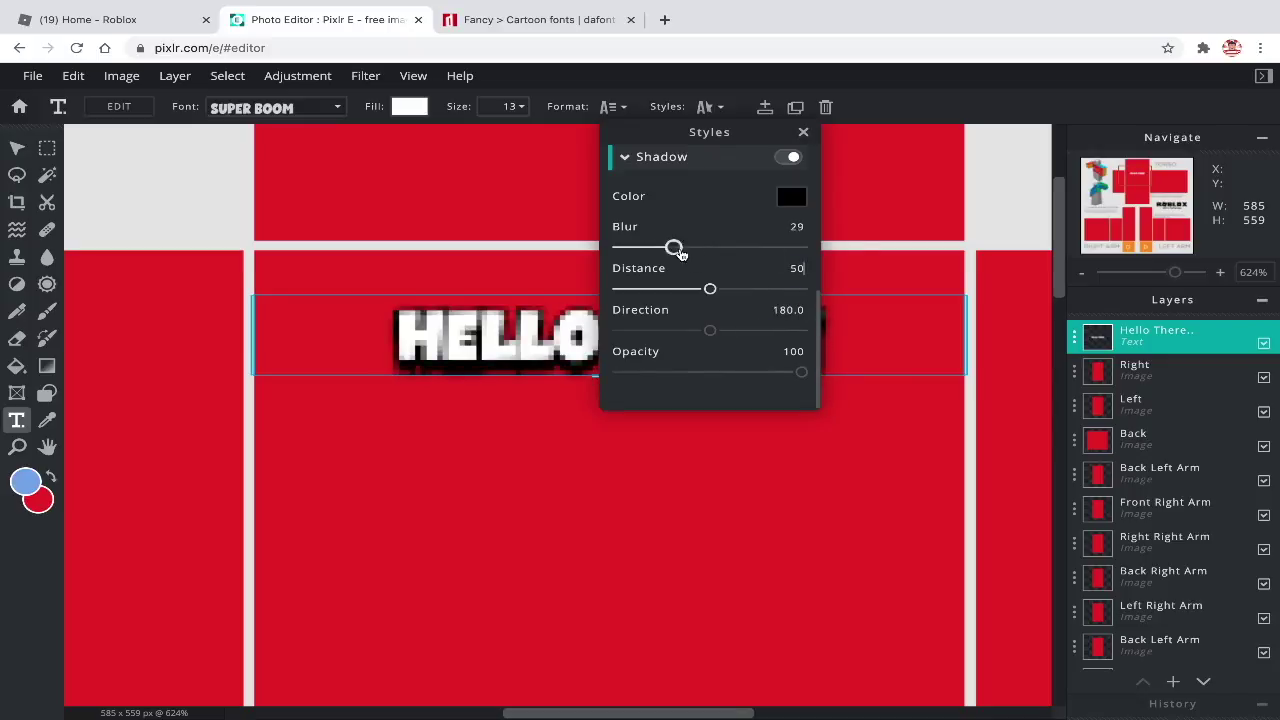
left_click_drag(675, 248, 691, 247)
left_click_drag(801, 371, 723, 371)
left_click(803, 132)
Move the "Hello There" text slightly lower on the torso's front panel.
scroll(864, 211, "down", 5)
left_click(883, 209)
scroll(597, 225, "up", 4)
left_click_drag(586, 271, 584, 320)
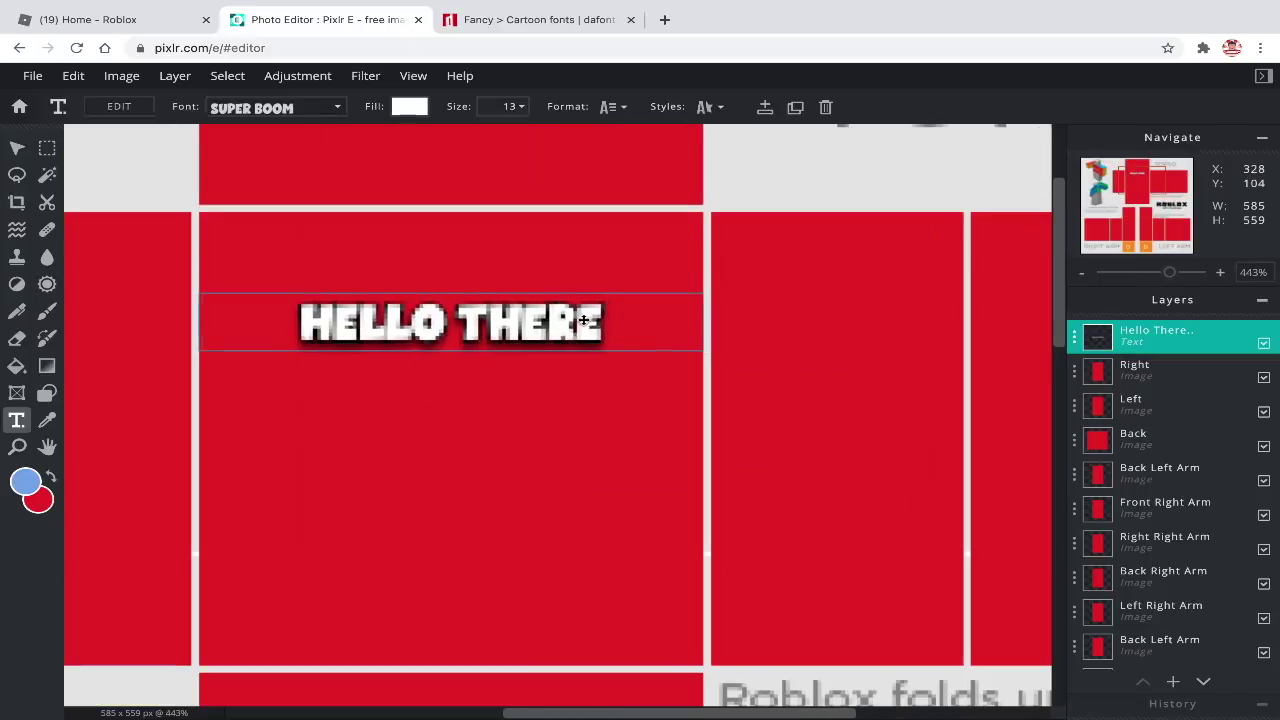
key("Escape")
scroll(758, 208, "down", 2)
Lock the "Hello There" text layer in position and activate the Arrange tool.
left_click(1090, 338)
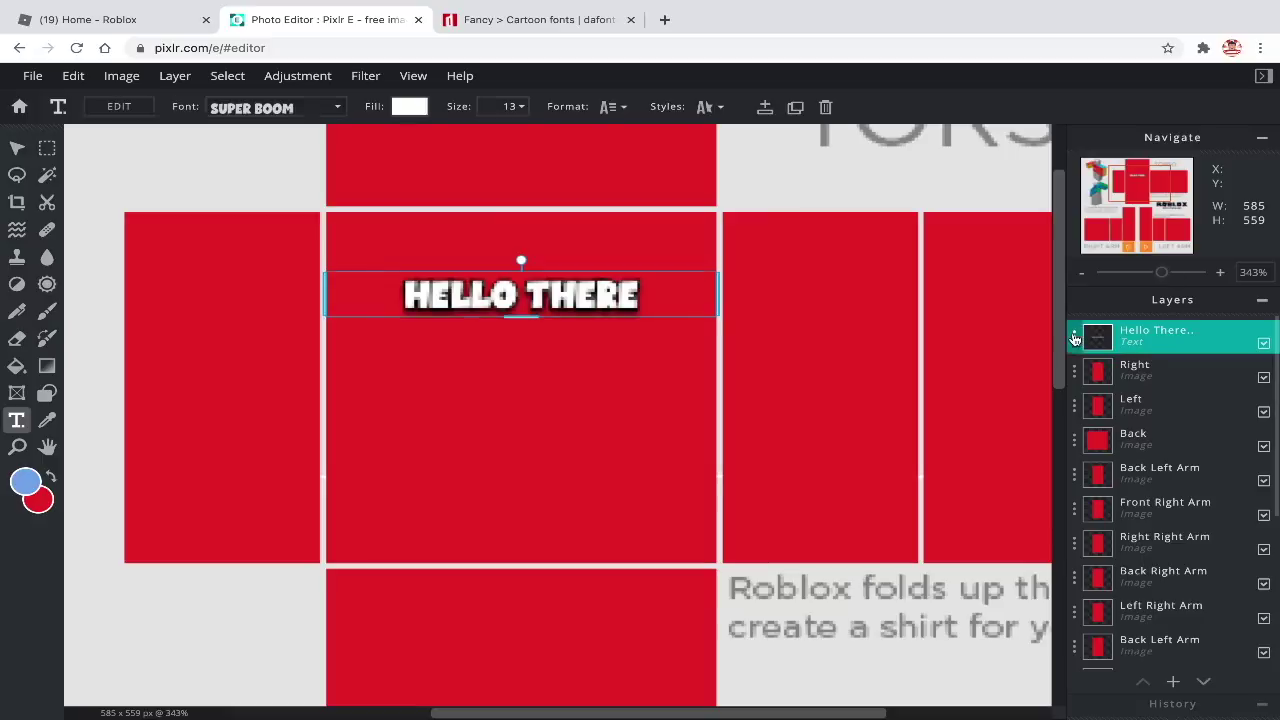
left_click(1090, 338)
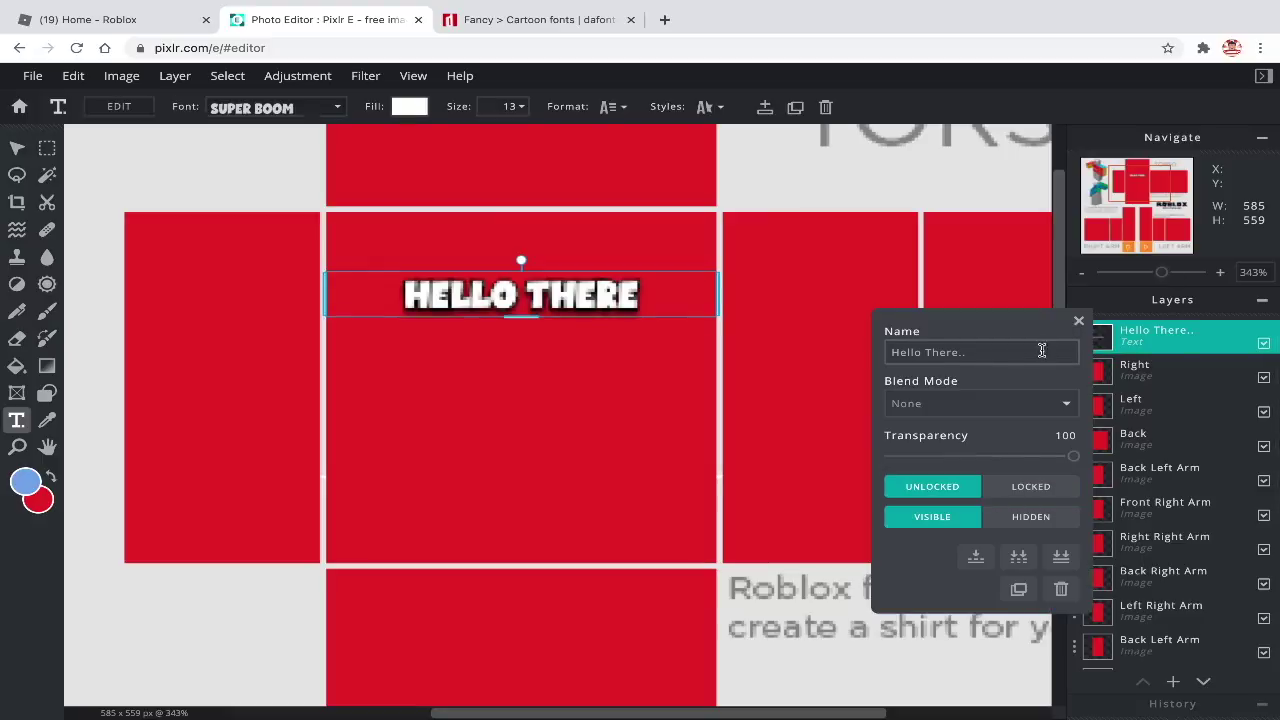
left_click(1031, 486)
key("v")
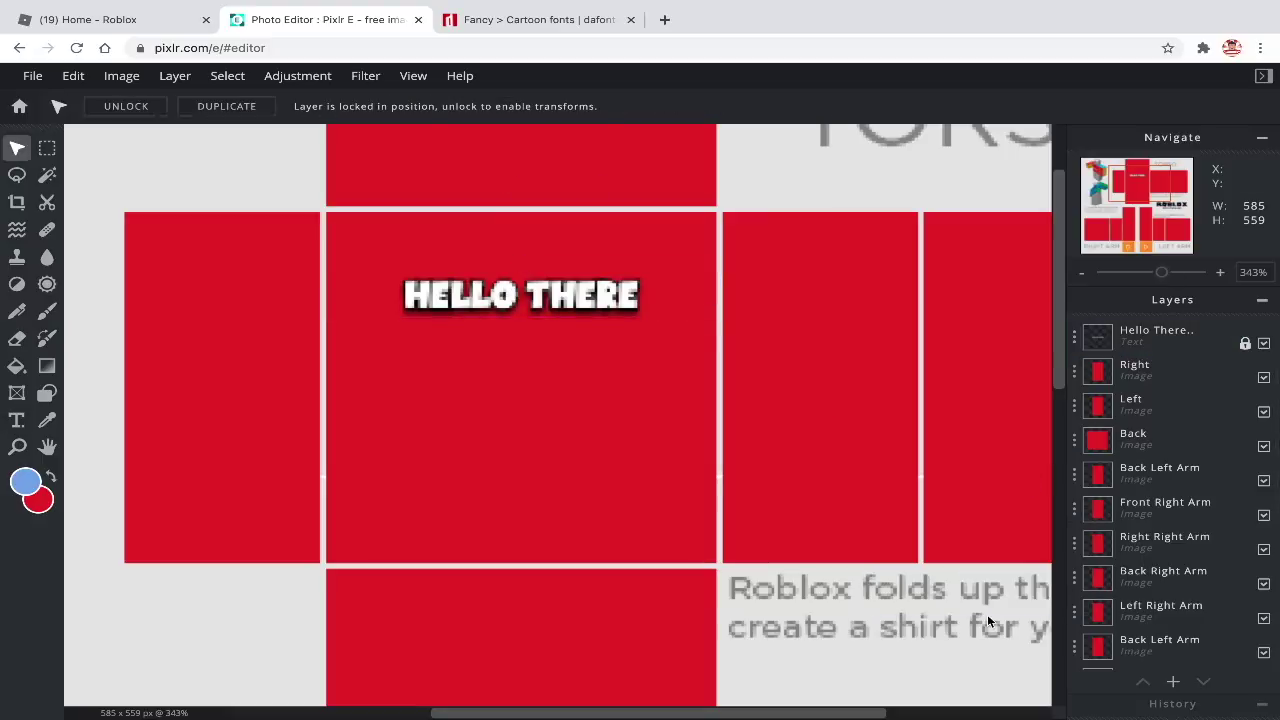
Search Google in a new browser tab for "Star png" and show the image results.
left_click(663, 20)
left_click(505, 360)
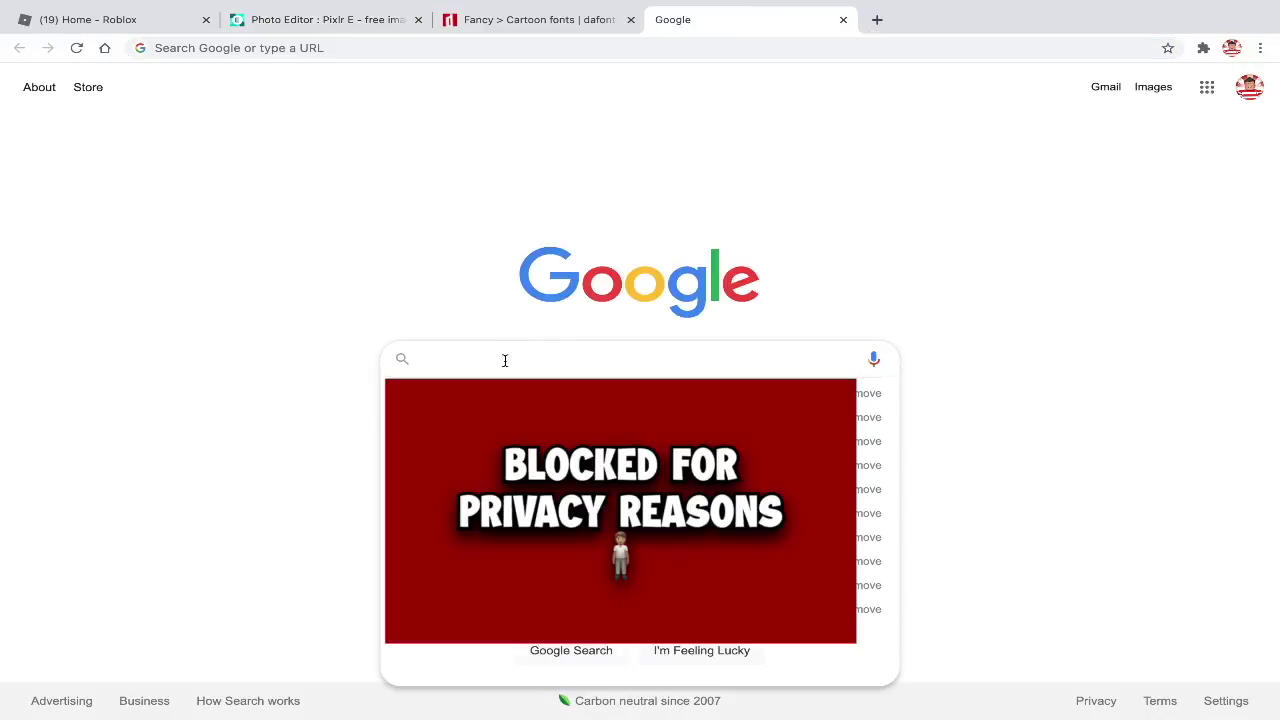
type("Star")
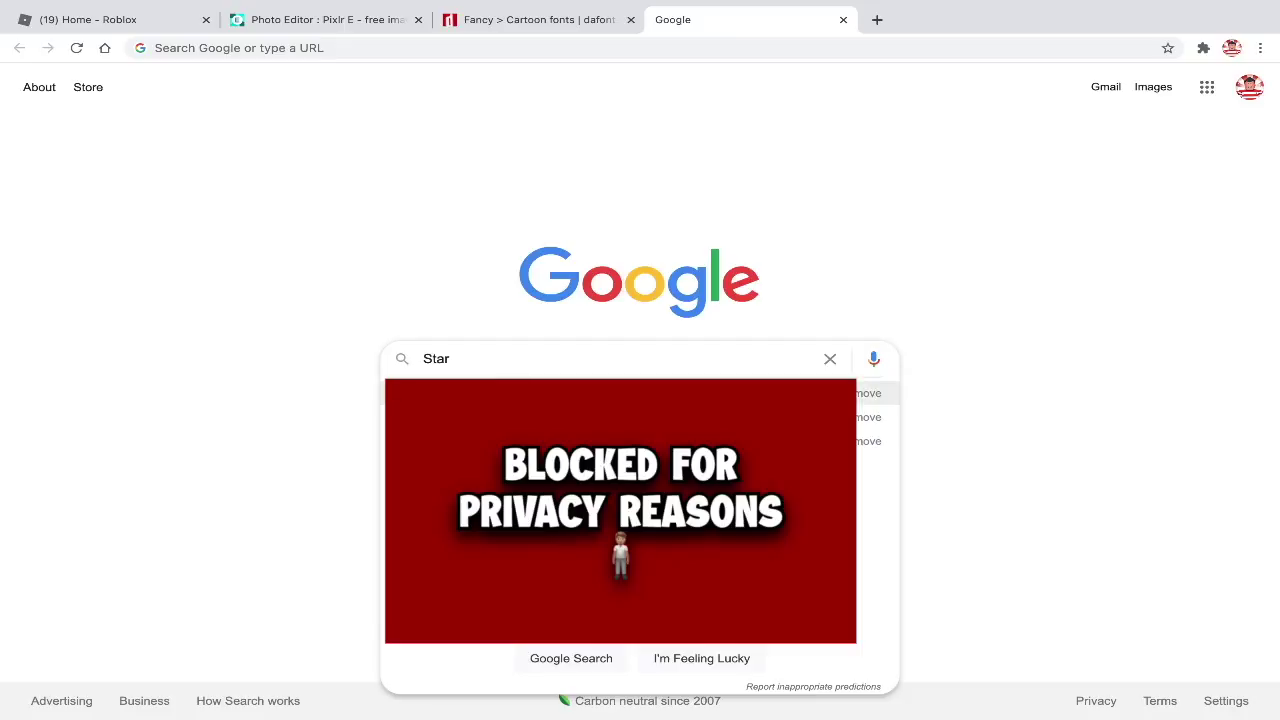
type(" png")
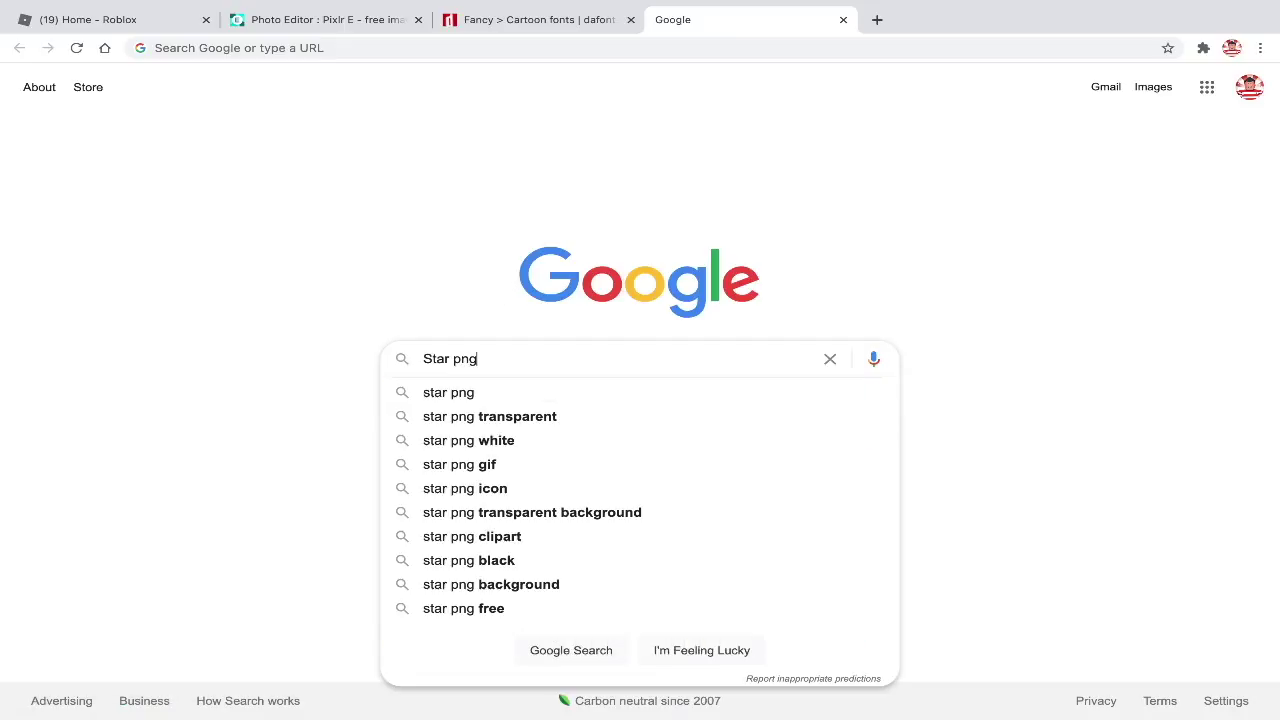
key("Return")
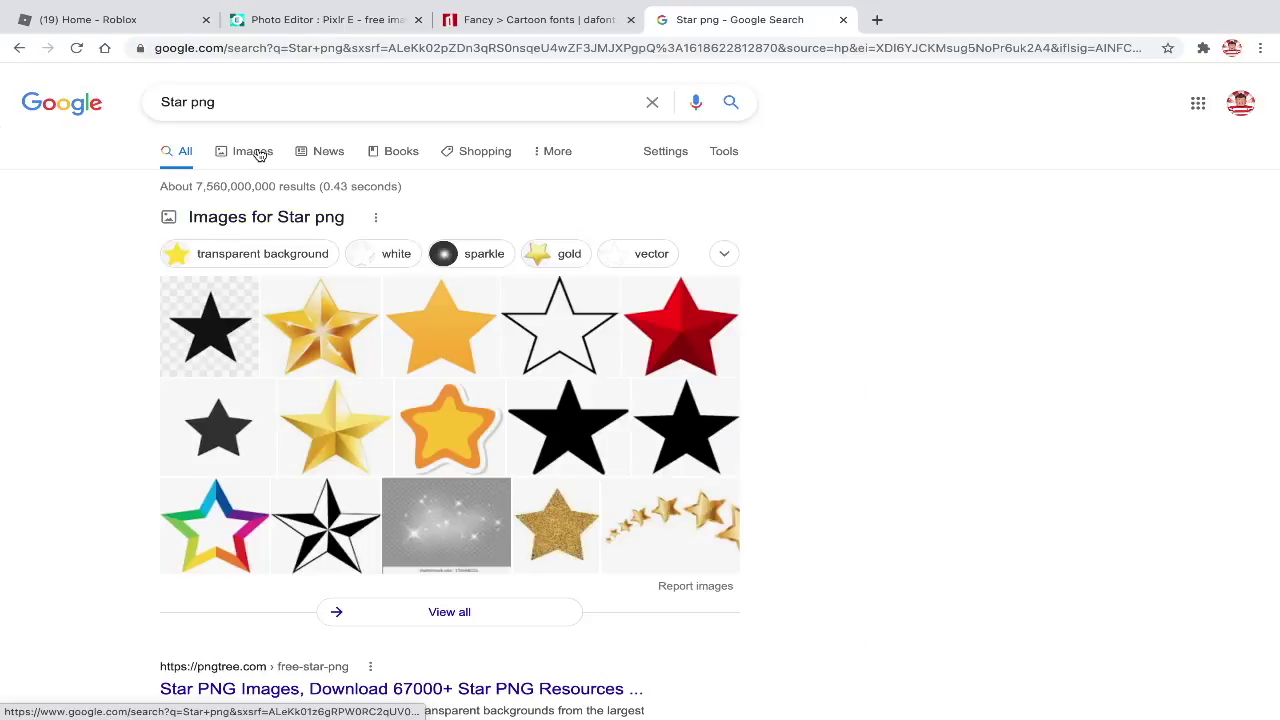
left_click(255, 150)
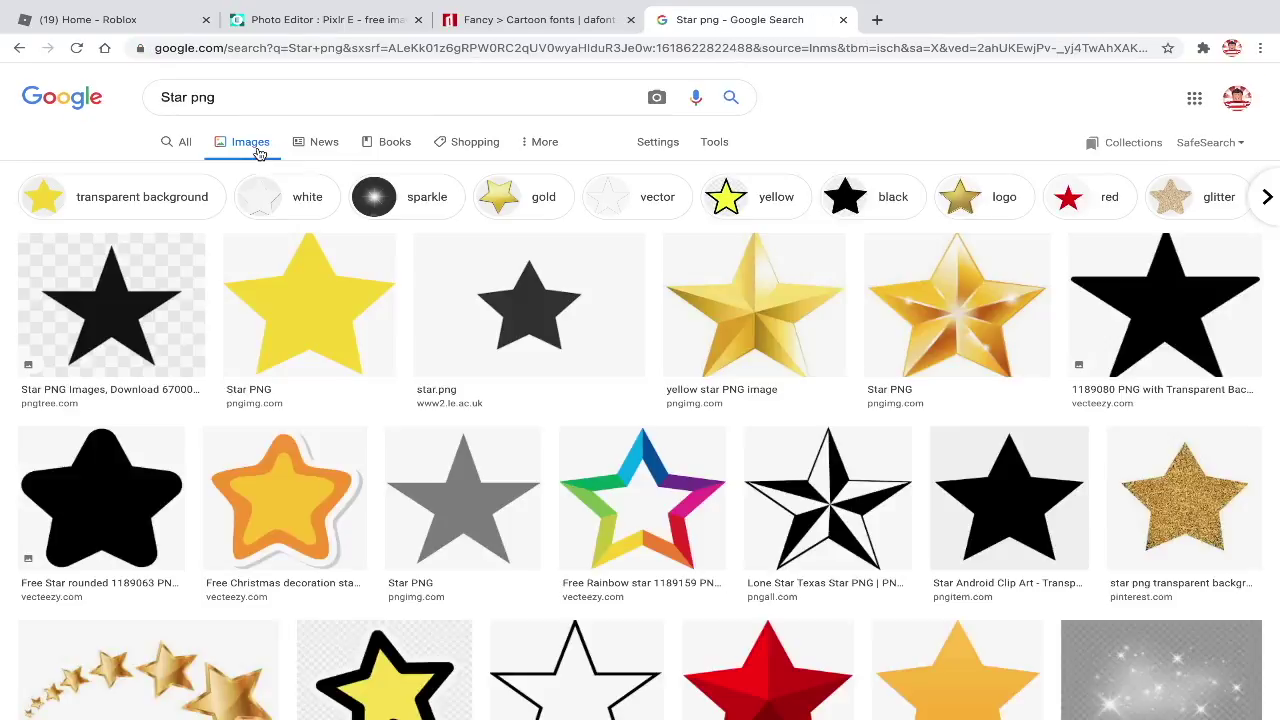
Filter the star image results to transparent images and browse them.
left_click(694, 143)
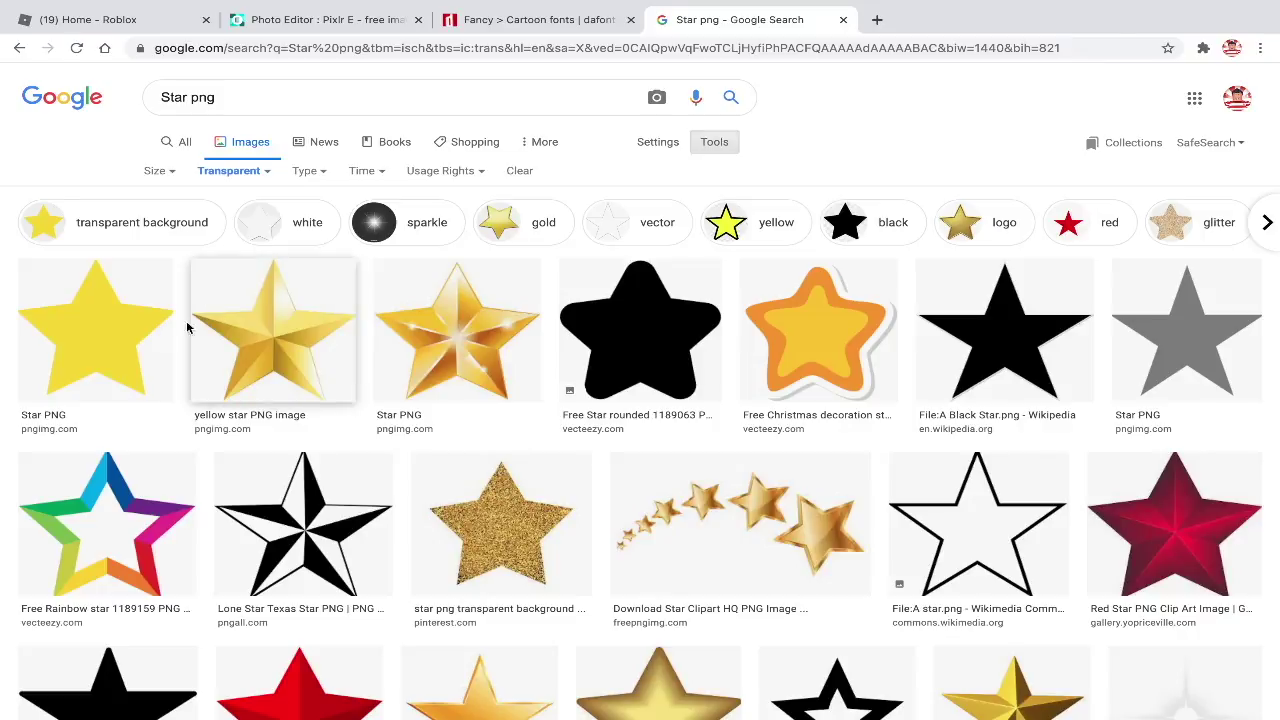
scroll(186, 320, "down", 3)
scroll(290, 290, "up", 3)
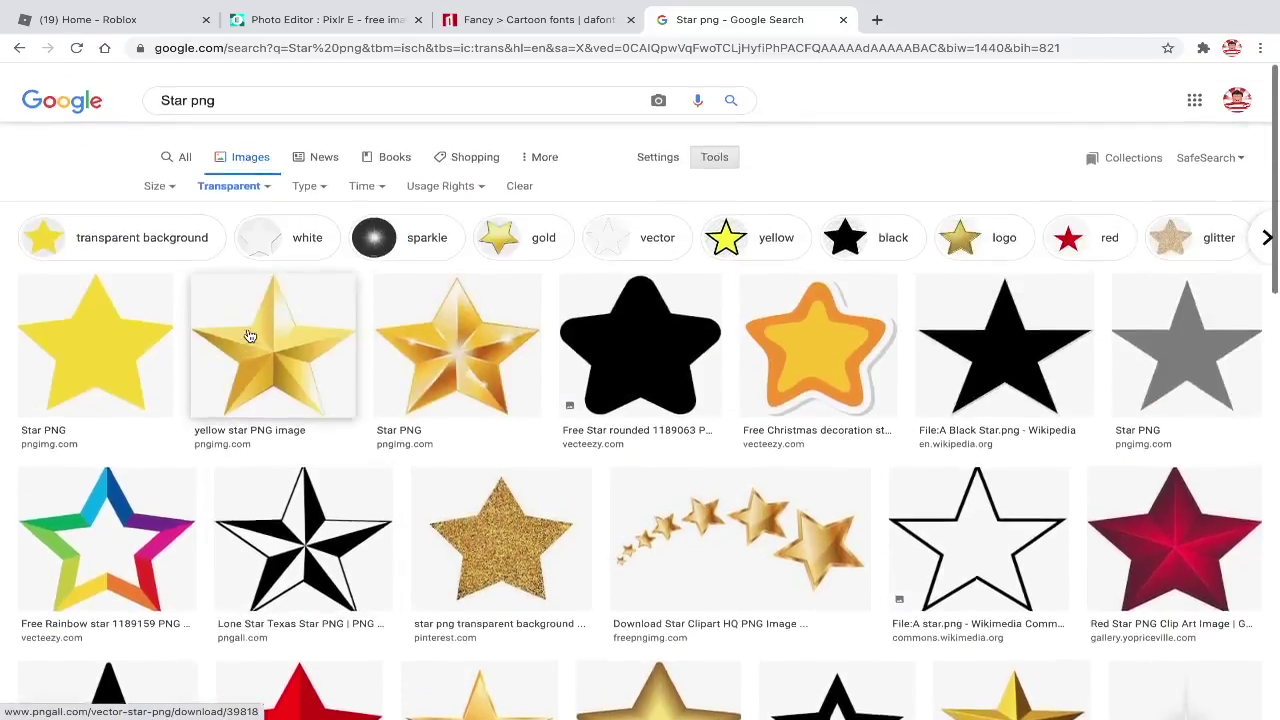
Open the Wikipedia black star result, copy the image and save it to the computer.
left_click(995, 281)
right_click(995, 281)
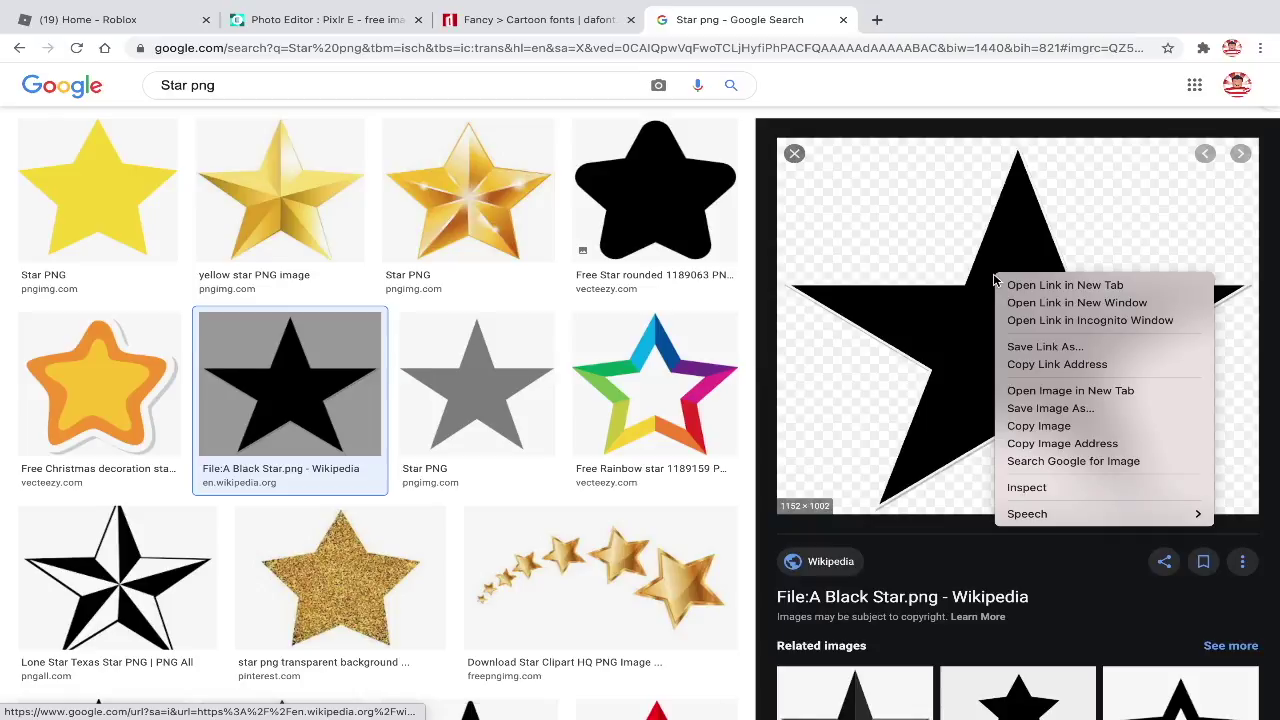
left_click(1031, 432)
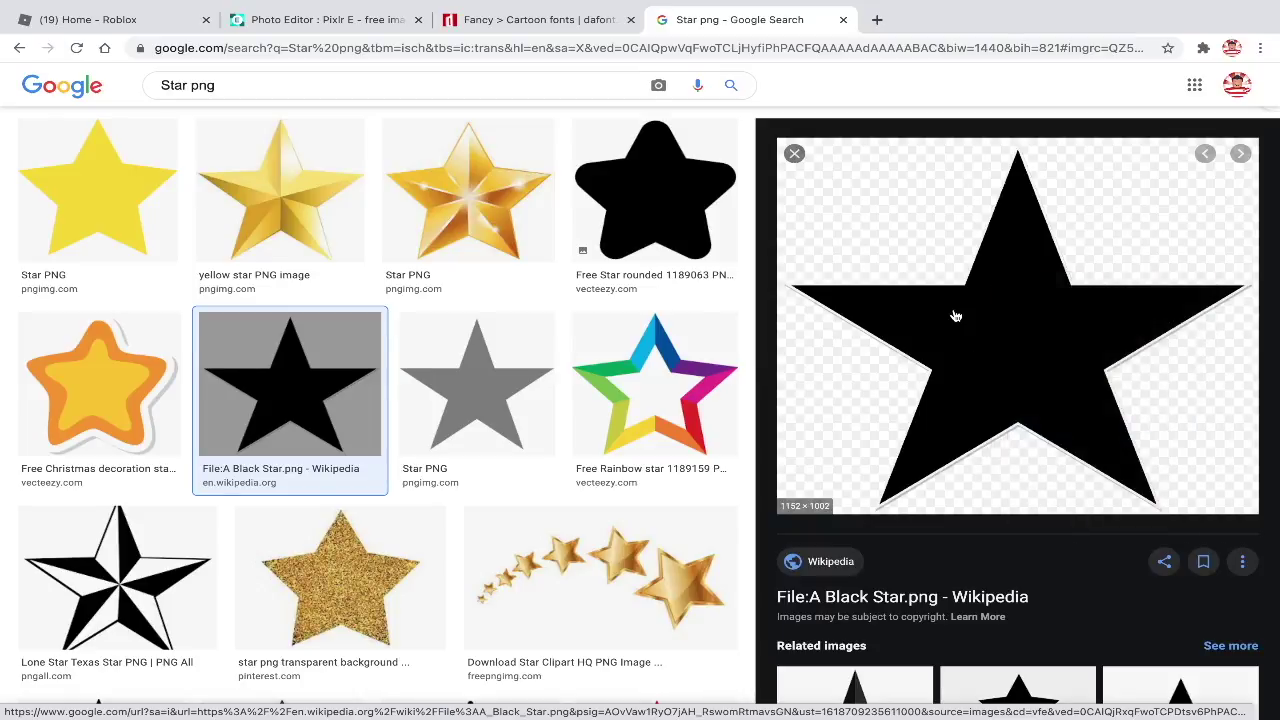
right_click(955, 312)
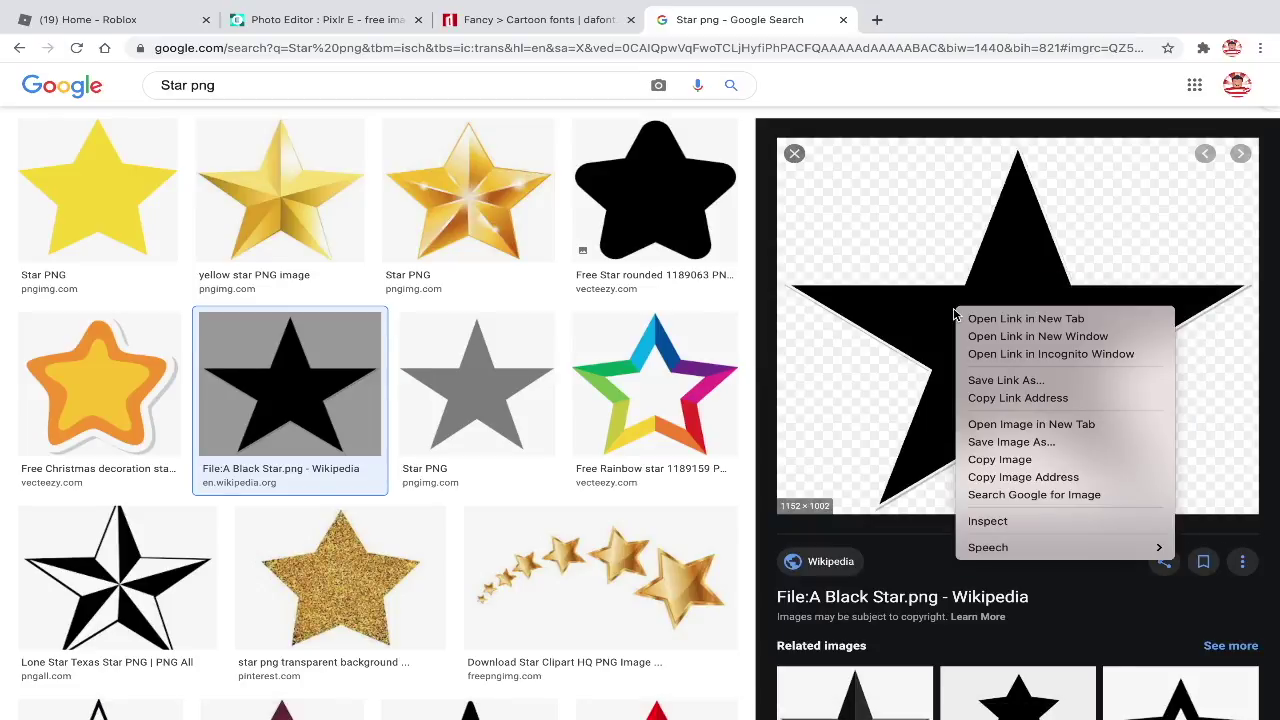
left_click(1072, 447)
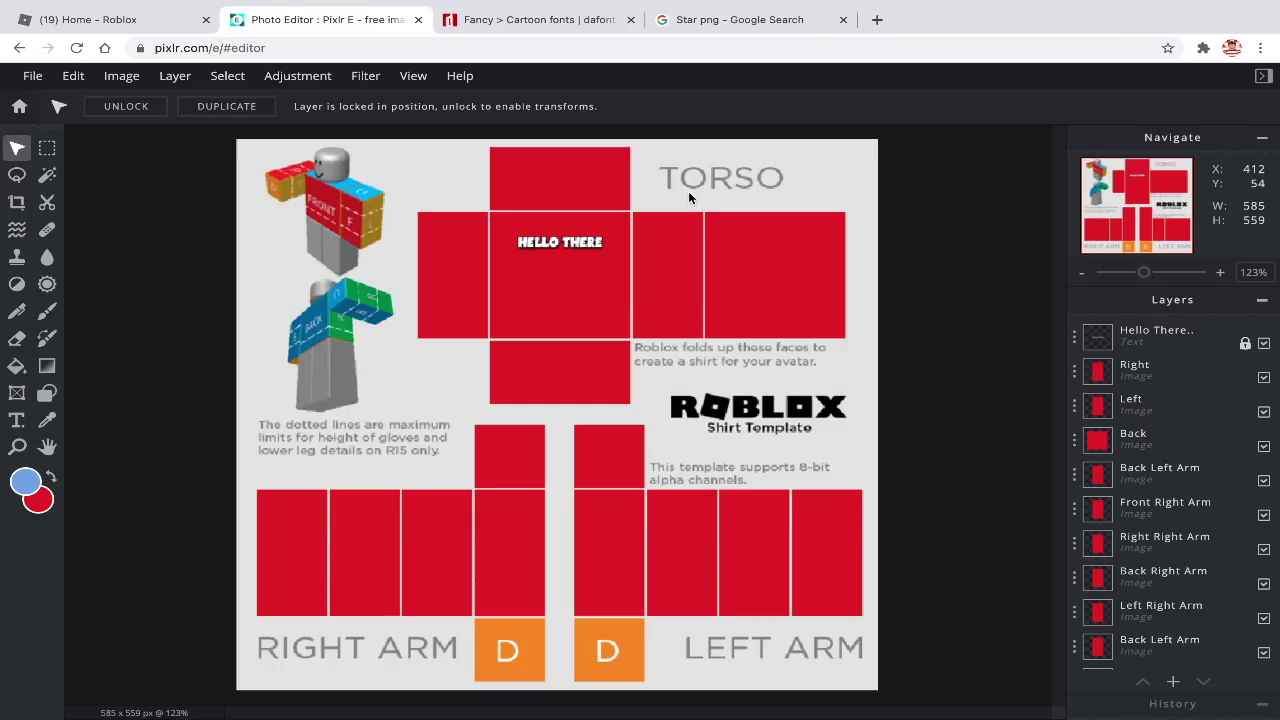
Add A_Black_Star.png to the shirt template as an image layer and move it to the top of the layer stack.
key("ctrl+v")
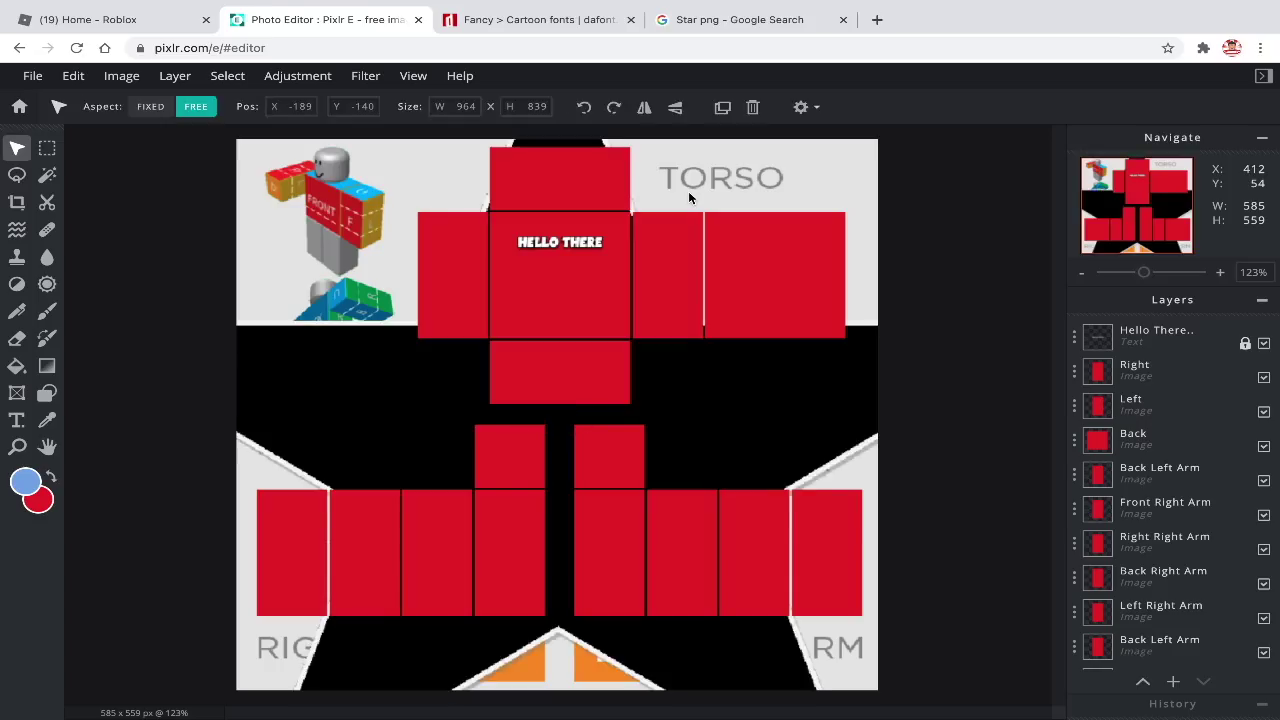
key("Delete")
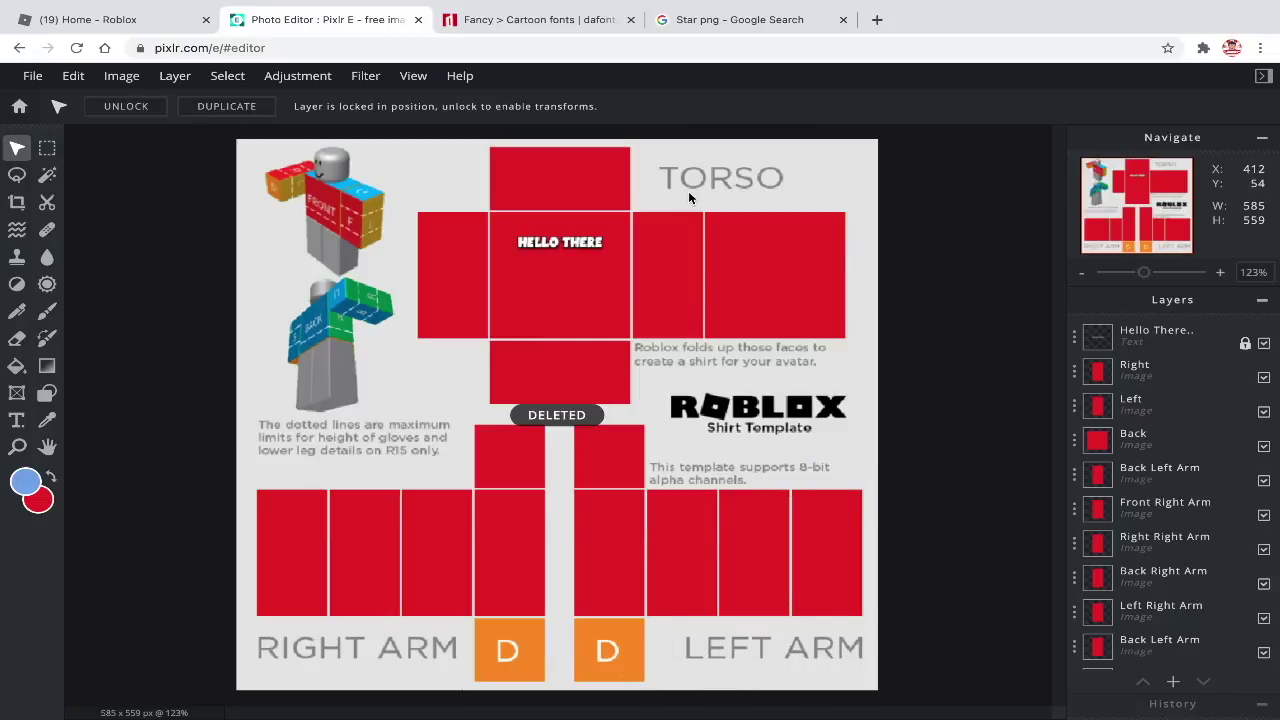
mouse_move(1175, 680)
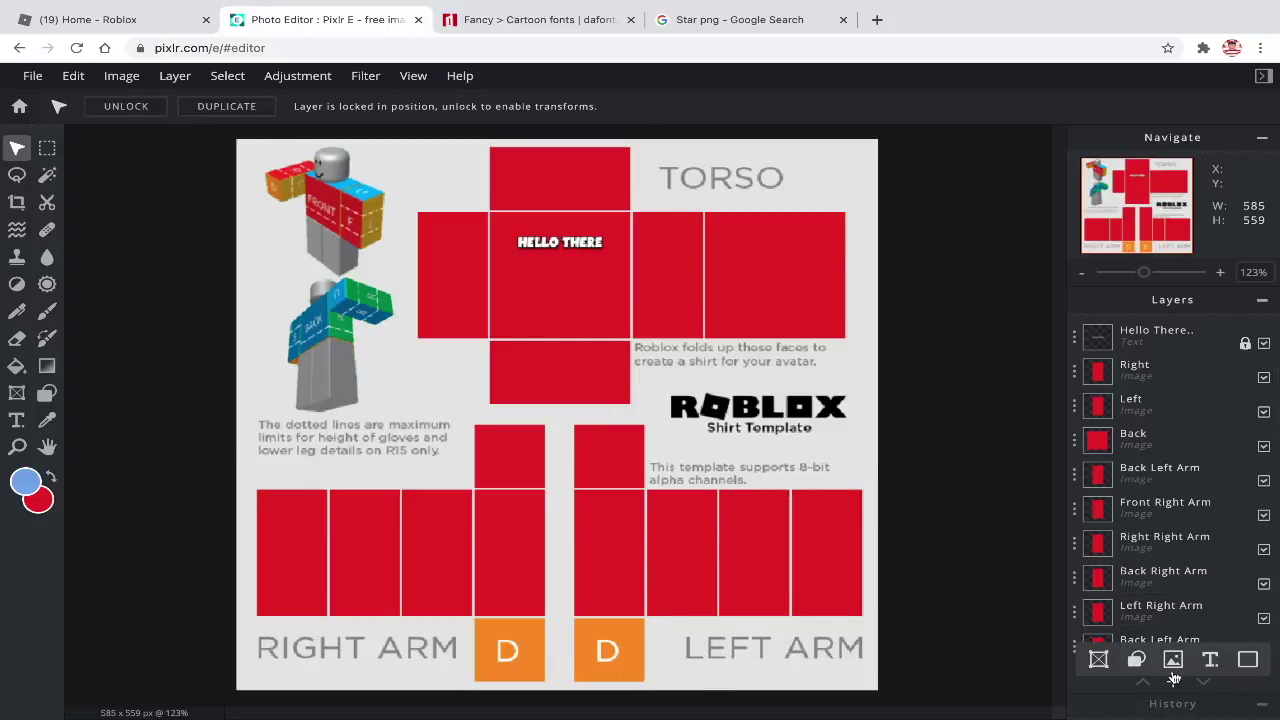
left_click(1174, 682)
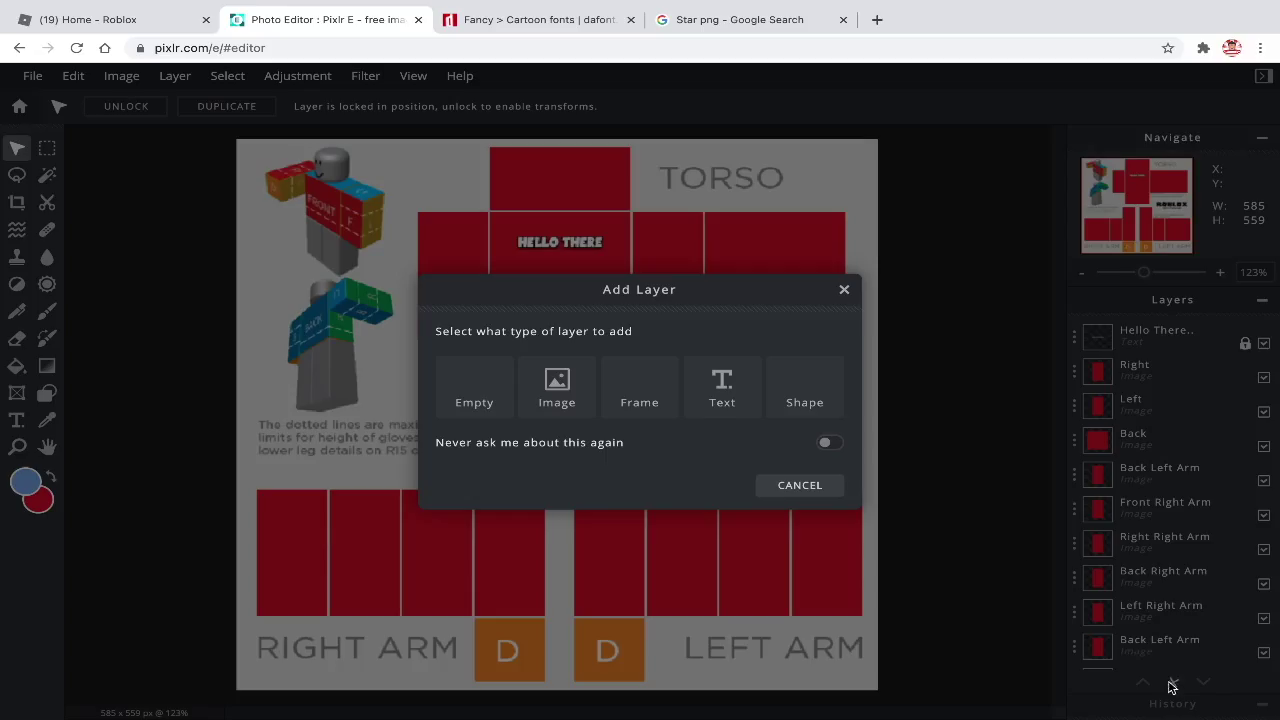
left_click(556, 382)
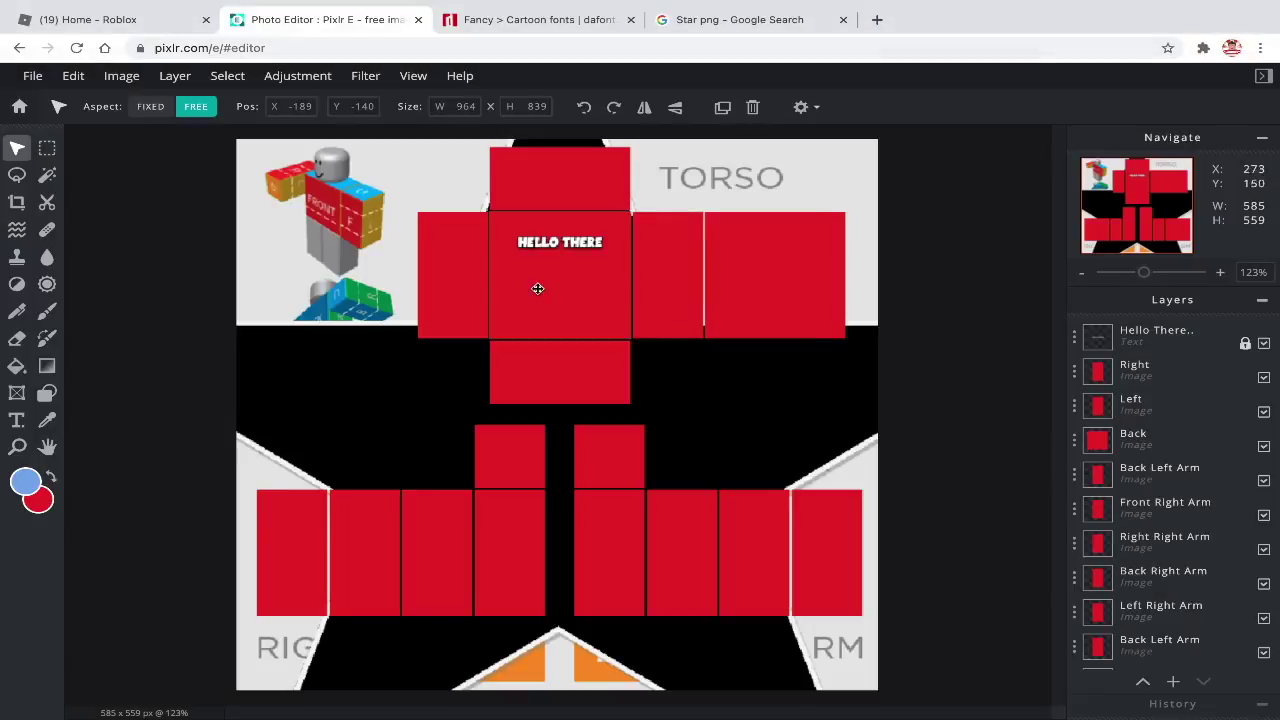
scroll(1137, 500, "down", 5)
left_click_drag(1137, 614, 1129, 340)
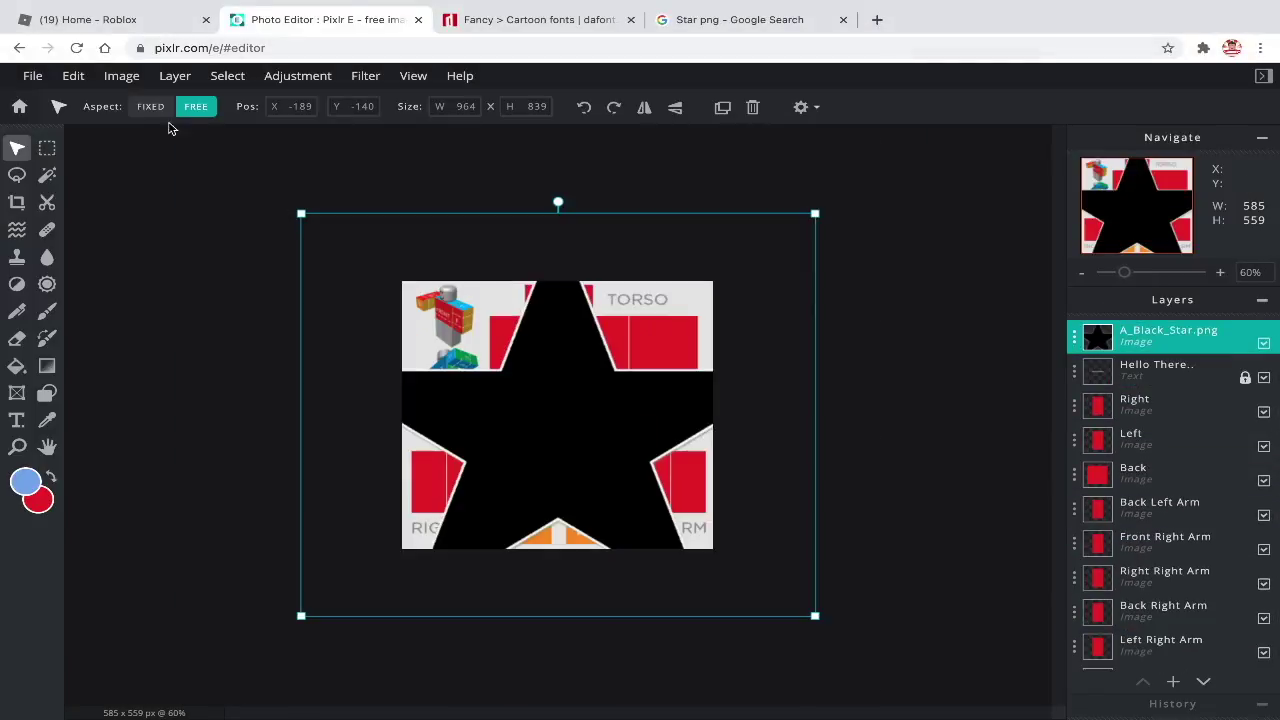
Fix the star's aspect ratio, shrink it to about 329 × 286 px and move it onto the torso panels.
left_click(150, 106)
left_click_drag(301, 213, 637, 477)
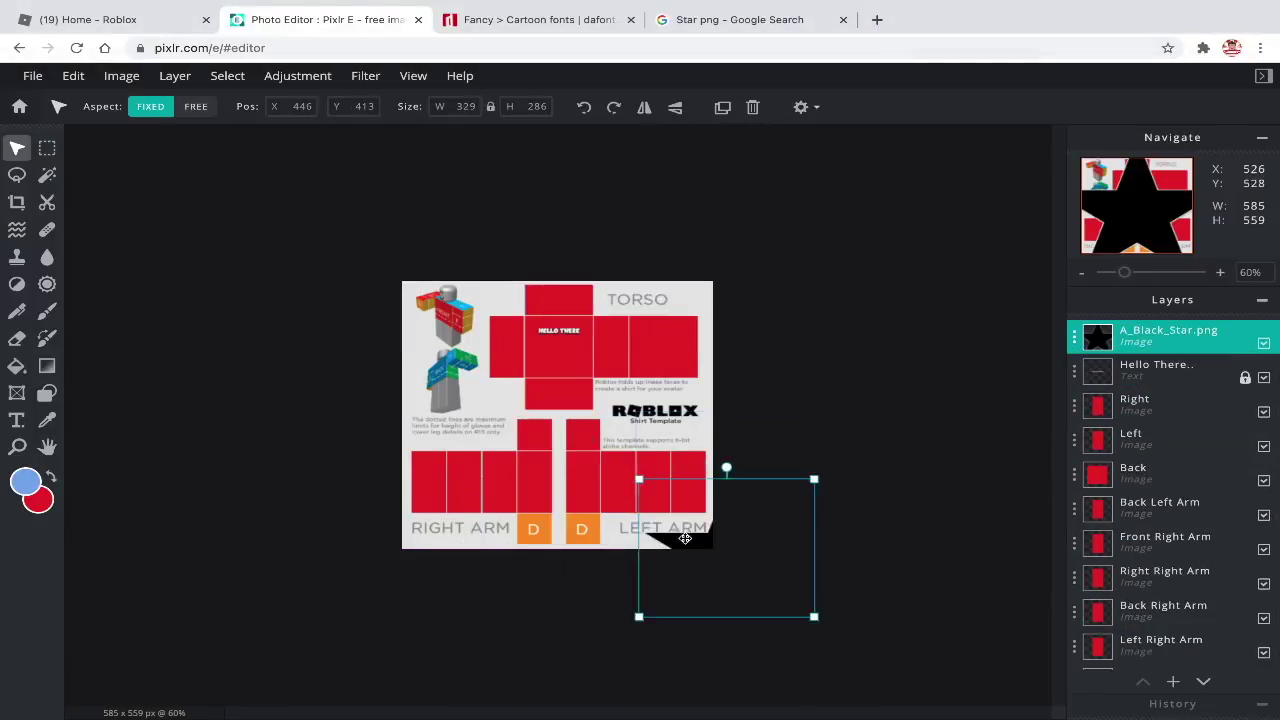
left_click_drag(683, 534, 599, 351)
scroll(564, 406, "up", 8)
scroll(564, 406, "up", 4)
Shrink the black star further to fit inside the torso's back panel, centre it there and deselect it.
left_click_drag(176, 181, 700, 563)
left_click_drag(717, 640, 609, 404)
scroll(600, 420, "up", 3)
scroll(638, 357, "down", 5)
left_click_drag(1018, 509, 981, 479)
scroll(920, 425, "up", 1)
left_click_drag(717, 429, 780, 380)
left_click_drag(970, 266, 943, 286)
left_click(780, 148)
scroll(780, 148, "down", 2)
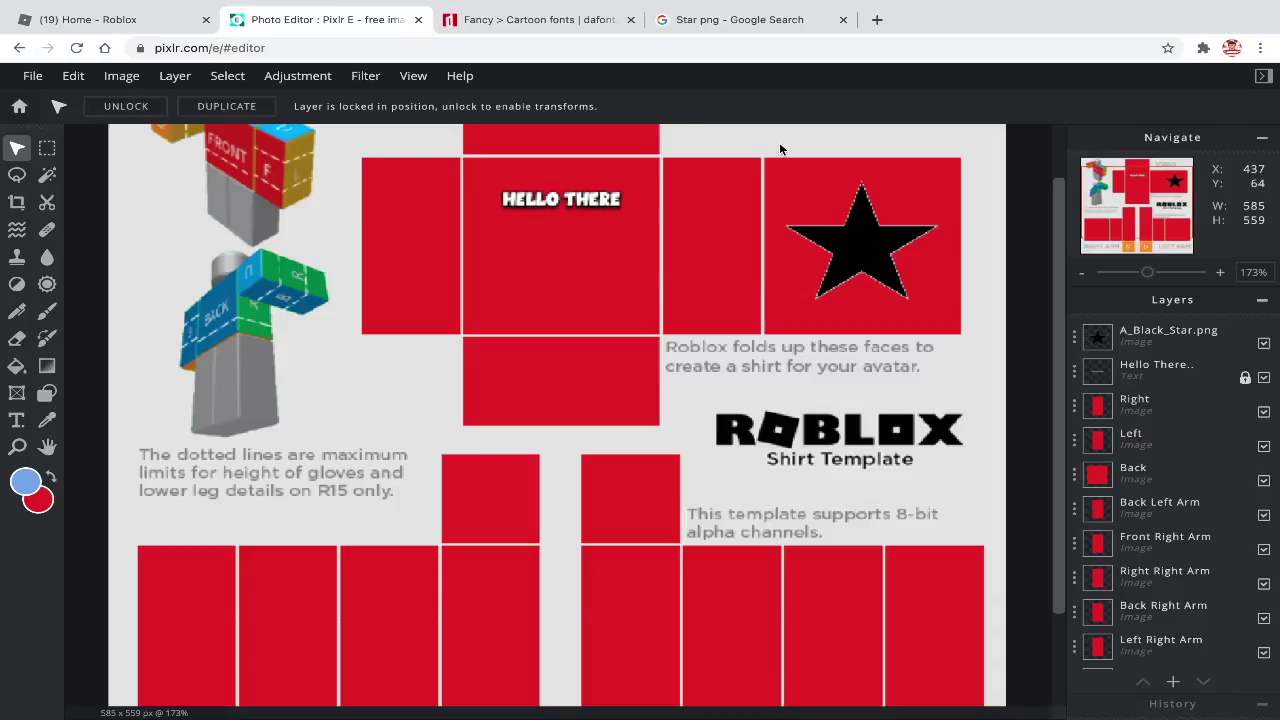
Create a new image named "design" with a width and height of 1000 px and no background.
left_click(21, 109)
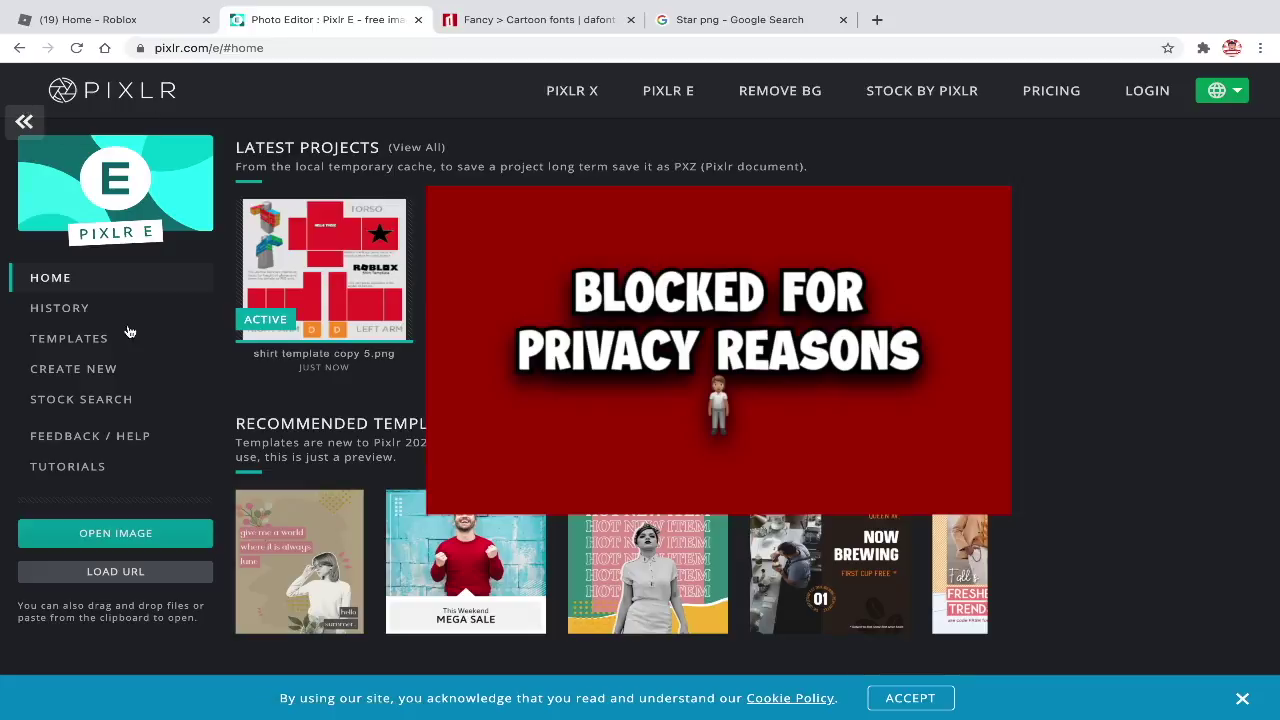
left_click(84, 370)
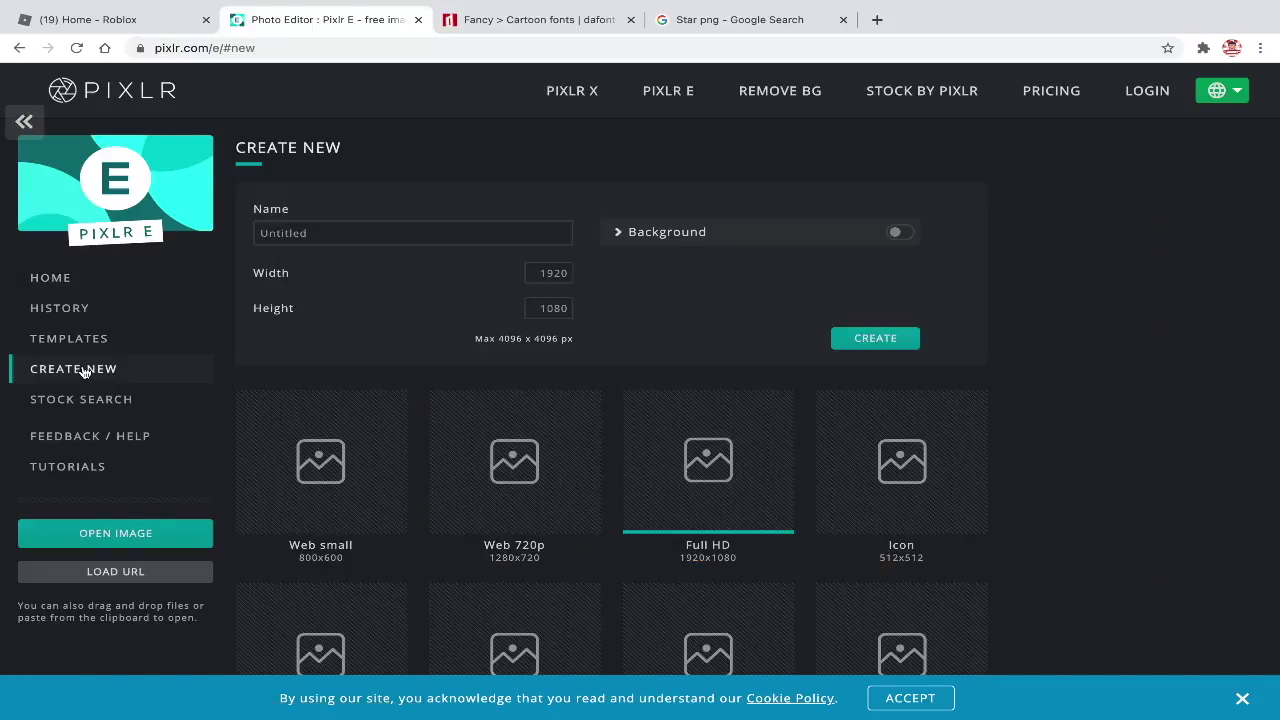
left_click(497, 245)
type("design")
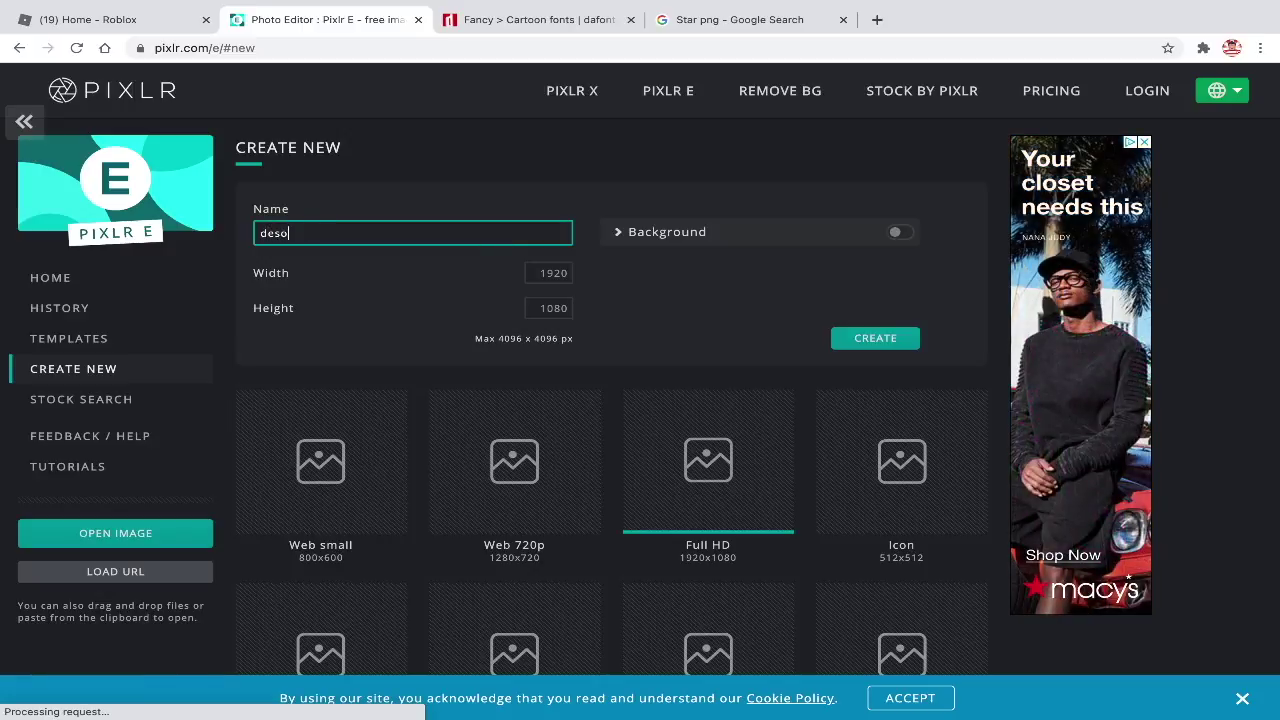
key("Tab")
type("1000")
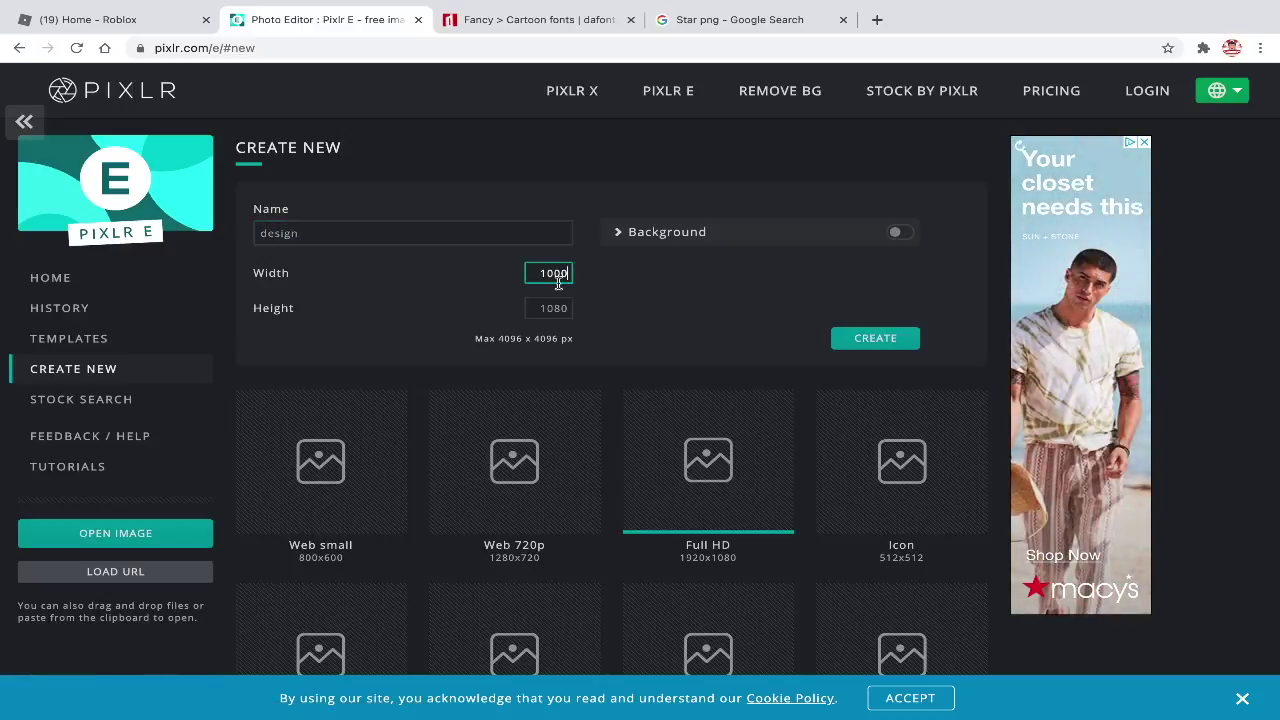
key("Tab")
type("1000")
left_click(869, 340)
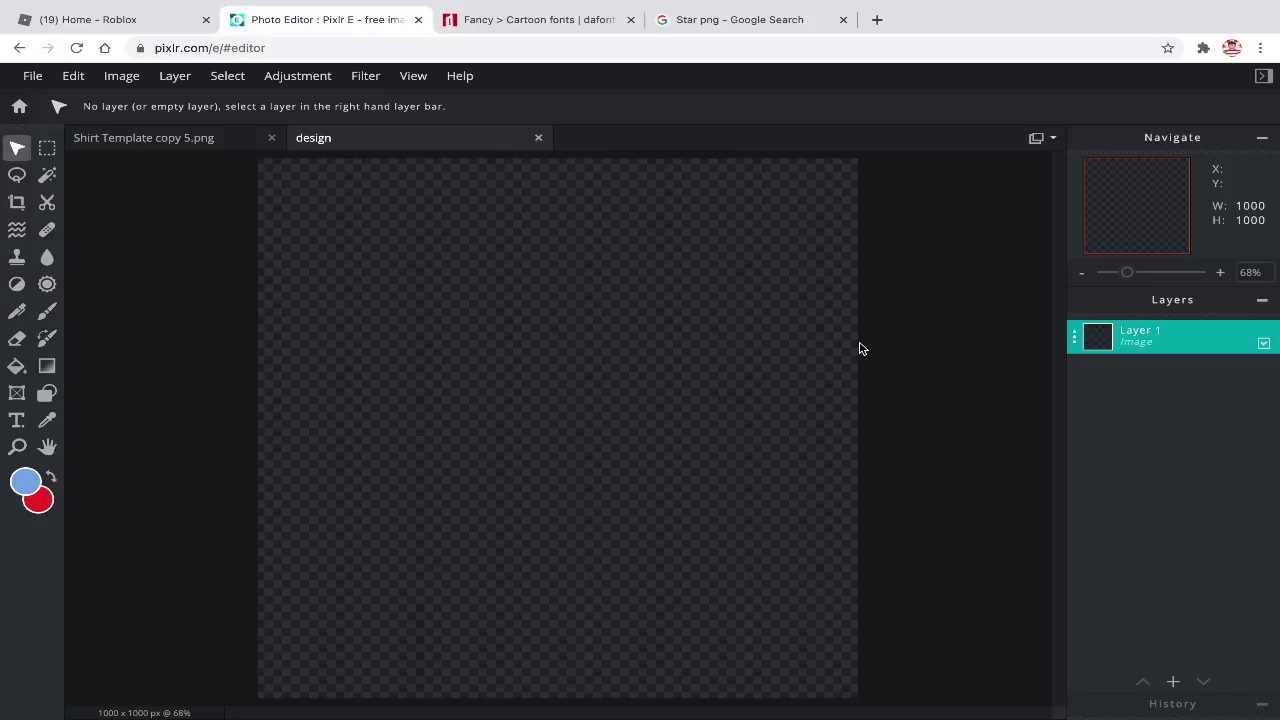
Paint the word "Hi" in light blue on the left half of the canvas with a soft 40 px brush.
mouse_move(337, 286)
left_mouse_down()
mouse_move(449, 377)
mouse_move(586, 457)
left_mouse_up()
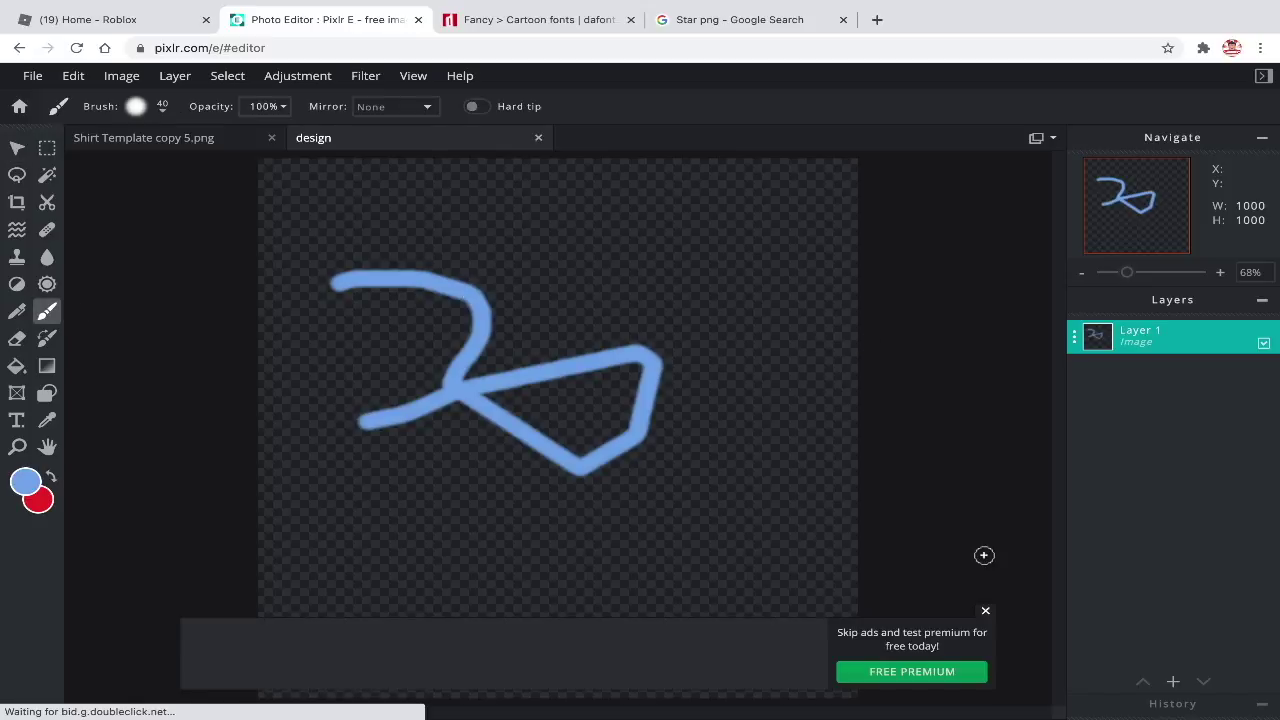
left_click(986, 609)
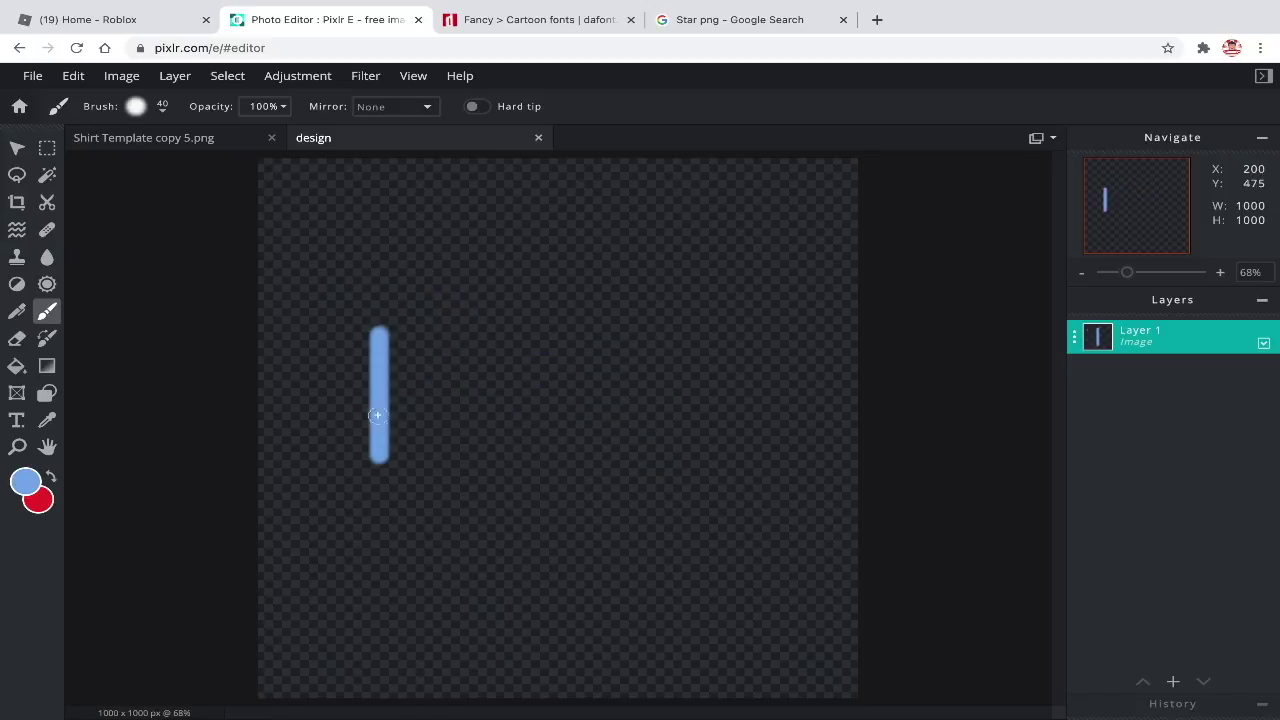
left_click_drag(377, 414, 453, 415)
left_click_drag(447, 340, 447, 455)
left_click_drag(492, 405, 492, 432)
left_click(486, 343)
Paint a light blue smiley face beside "Hi" and add angled eyebrows above its eyes in red.
left_click_drag(600, 340, 600, 380)
left_click_drag(662, 342, 662, 378)
mouse_move(585, 428)
left_mouse_down()
mouse_move(674, 475)
mouse_move(728, 435)
left_mouse_up()
key("x")
left_click_drag(580, 312, 682, 318)
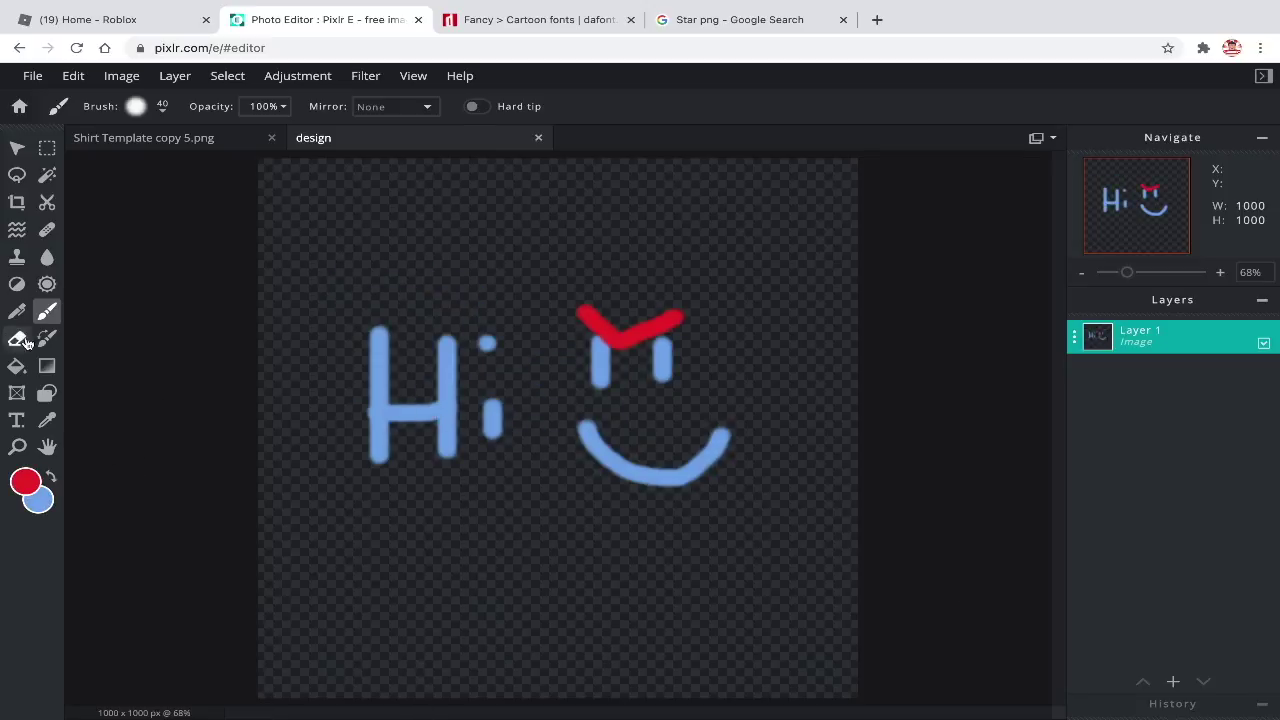
Stamp red stars around the "Hi" and the smiley face using the star-shaped brush at size 100.
left_click(136, 106)
scroll(240, 386, "down", 2)
left_click(385, 437)
left_click(626, 280)
left_click(342, 227)
left_click(655, 227)
left_click(377, 543)
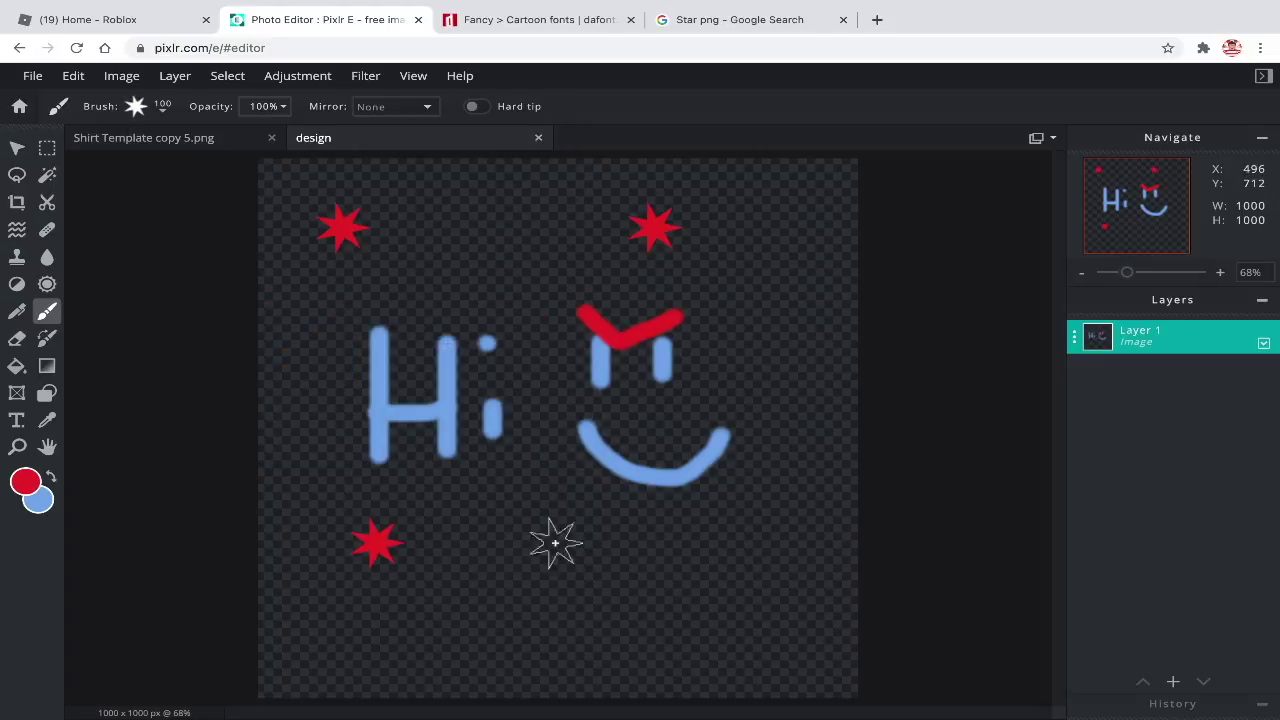
left_click(655, 546)
left_click(775, 290)
left_click(840, 495)
left_click(522, 577)
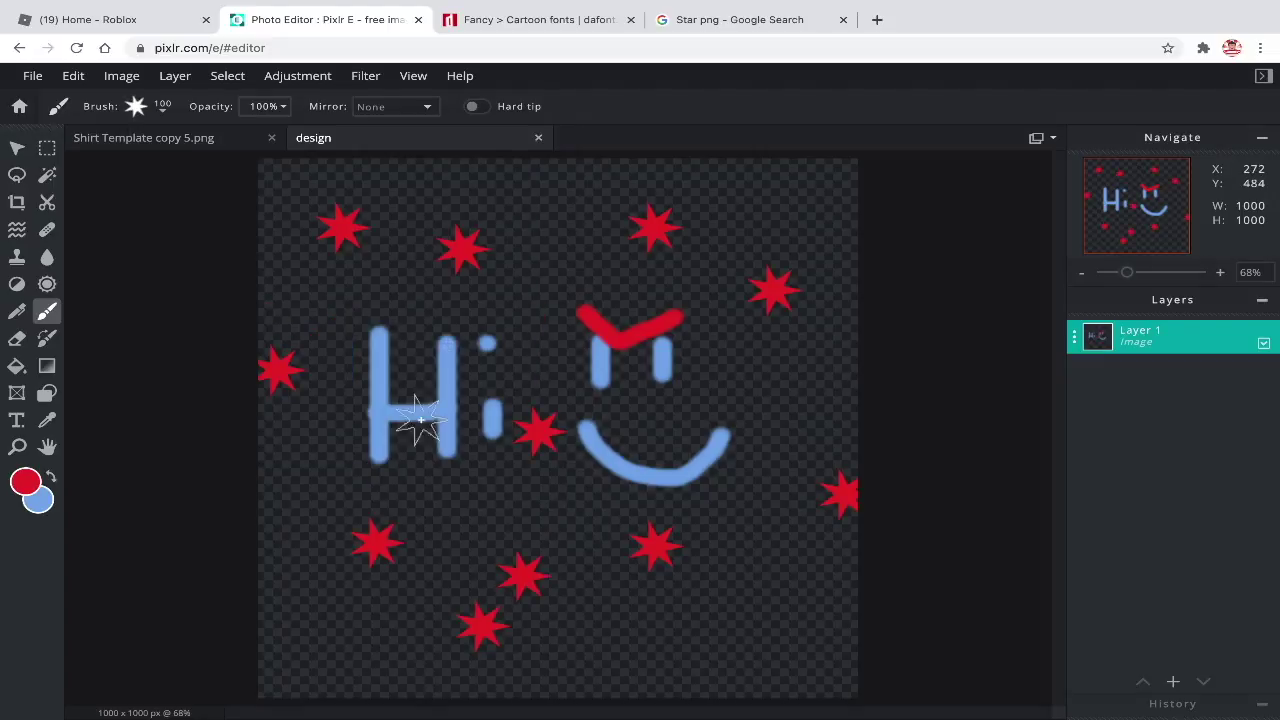
Download the drawing as a PNG named "shirt design" and close the design document.
left_click(30, 77)
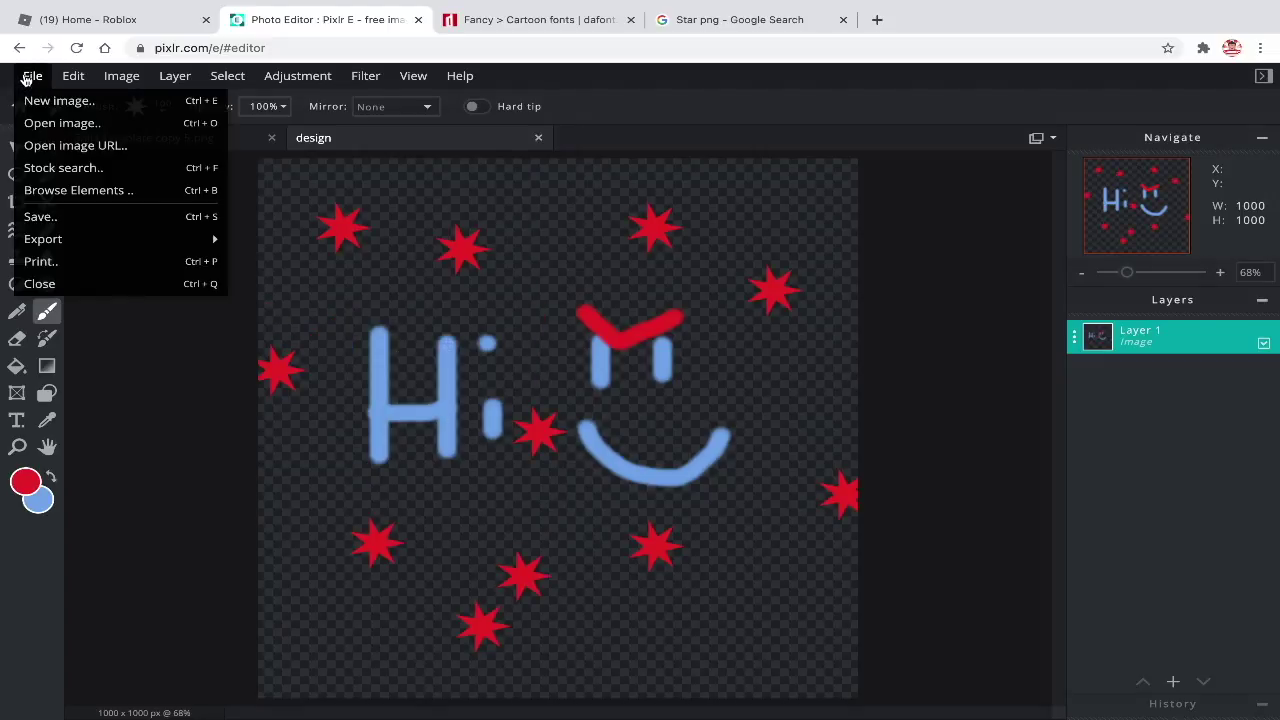
left_click(58, 215)
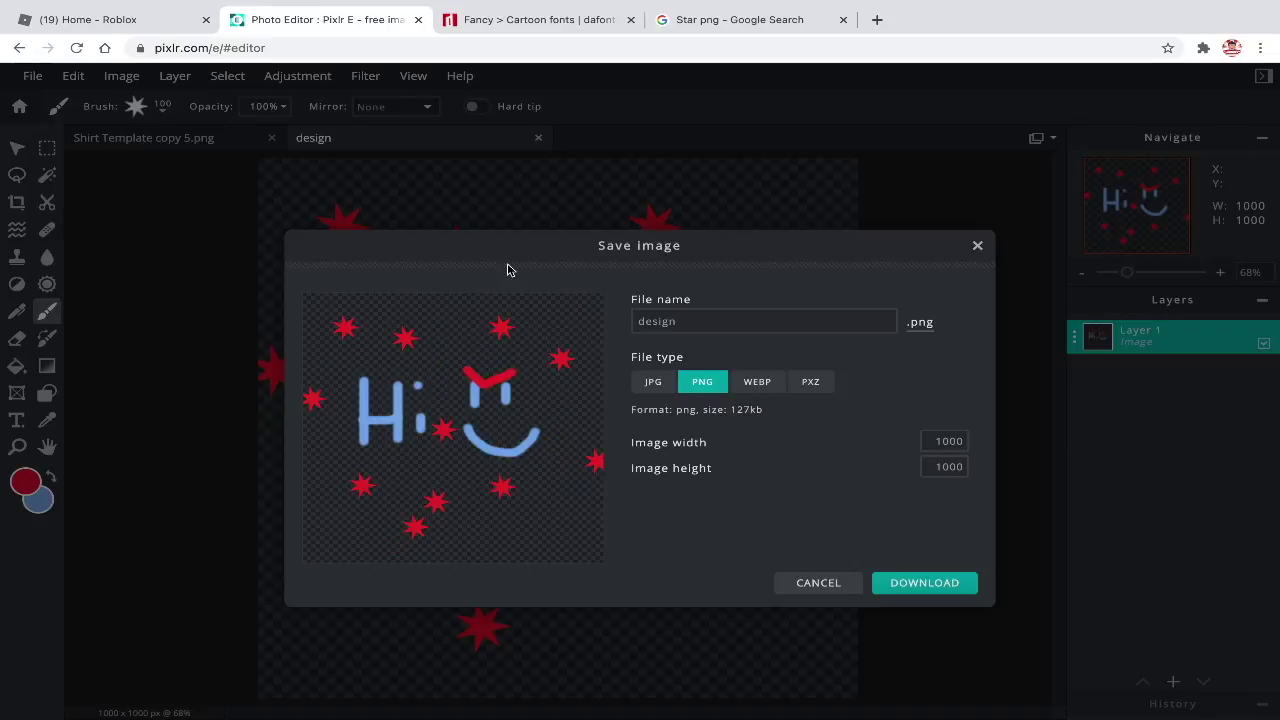
double_click(656, 316)
type("des")
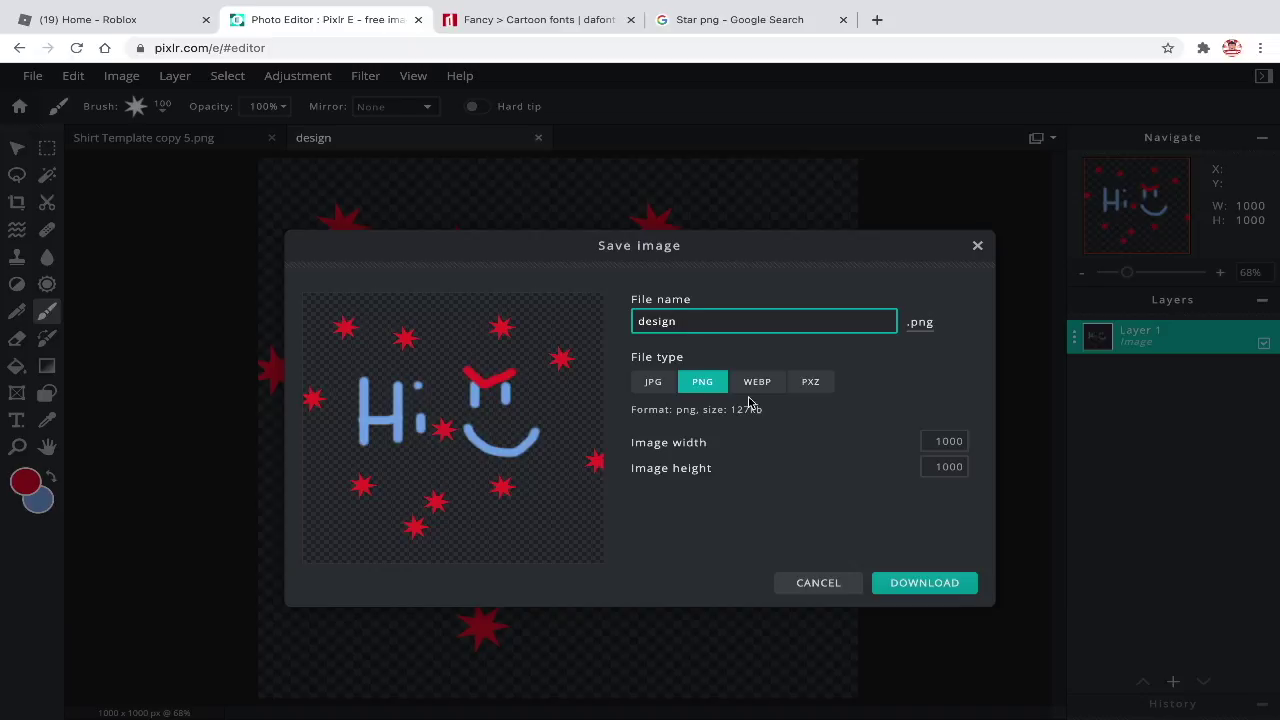
type("shirt")
left_click(942, 586)
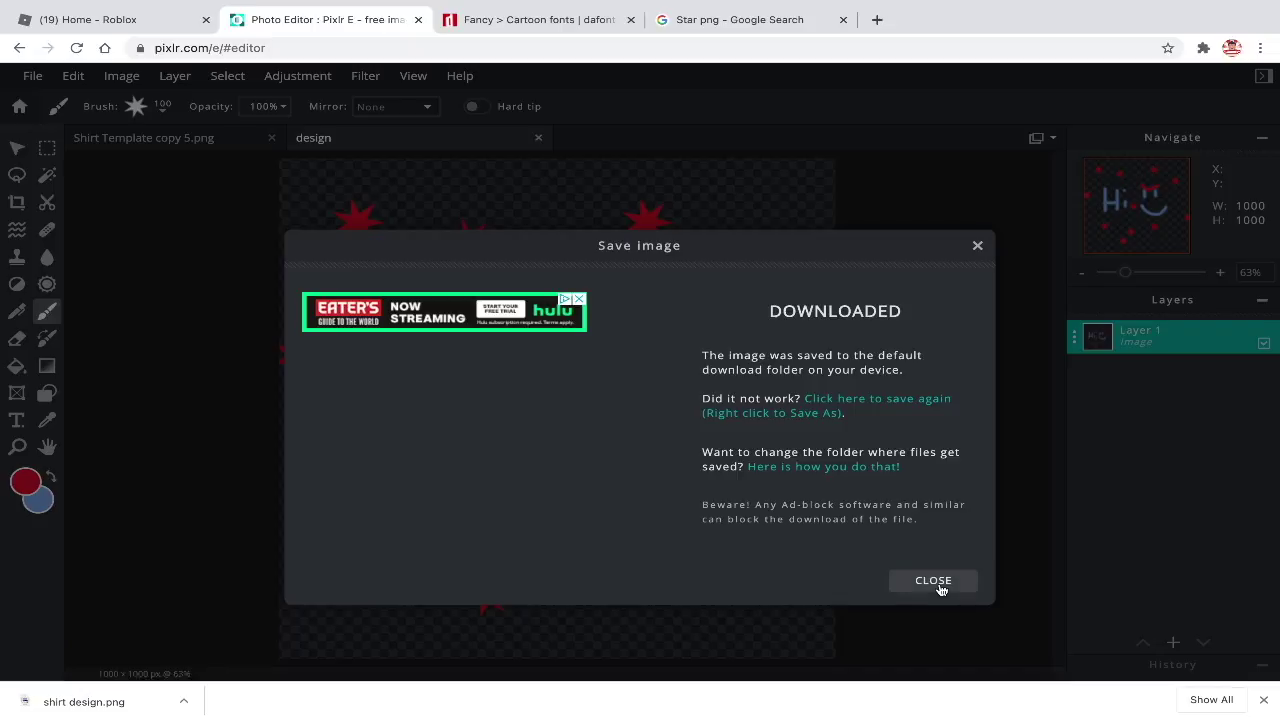
left_click(939, 586)
left_click(538, 137)
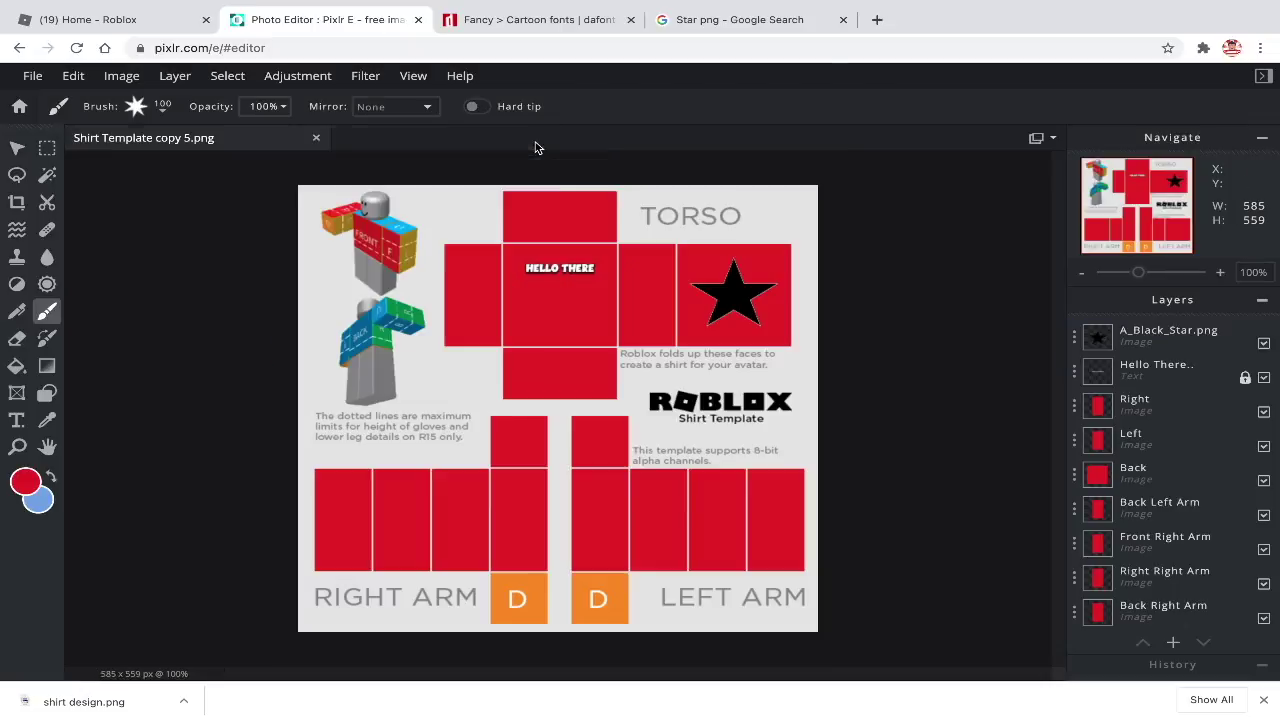
left_click(1265, 699)
Add shirt design.png to the shirt template as an image layer and move it to the top of the layer stack.
left_click(1168, 684)
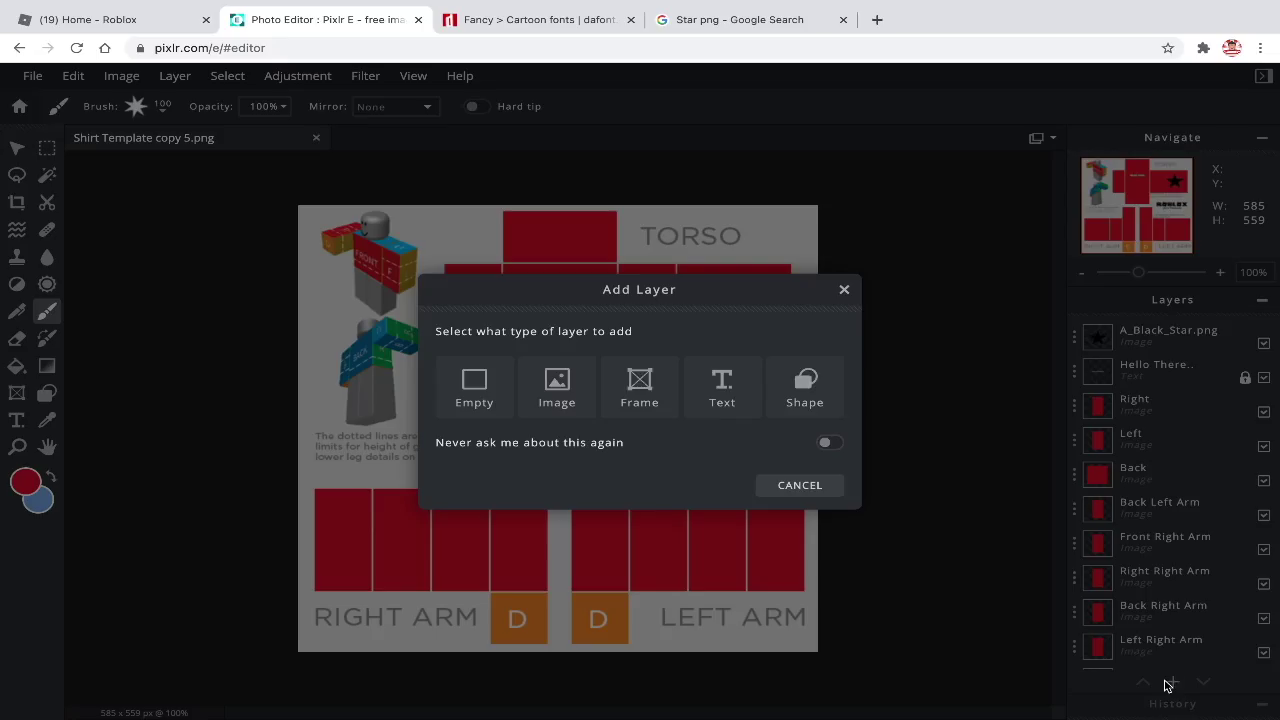
left_click(584, 394)
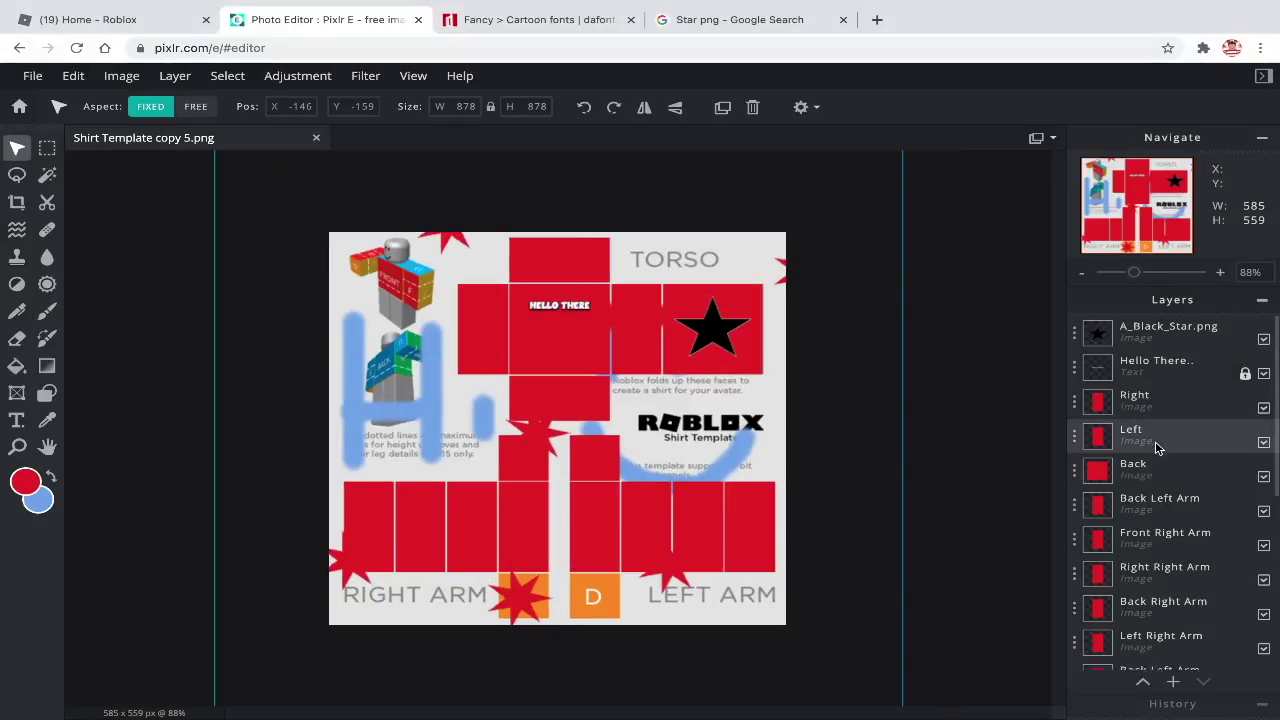
scroll(1157, 446, "down", 2)
left_click_drag(1128, 652, 1124, 332)
scroll(320, 223, "down", 2)
Shrink the shirt design image and place it beneath the "Hello There" text on the torso's front panel.
left_click_drag(291, 189, 660, 523)
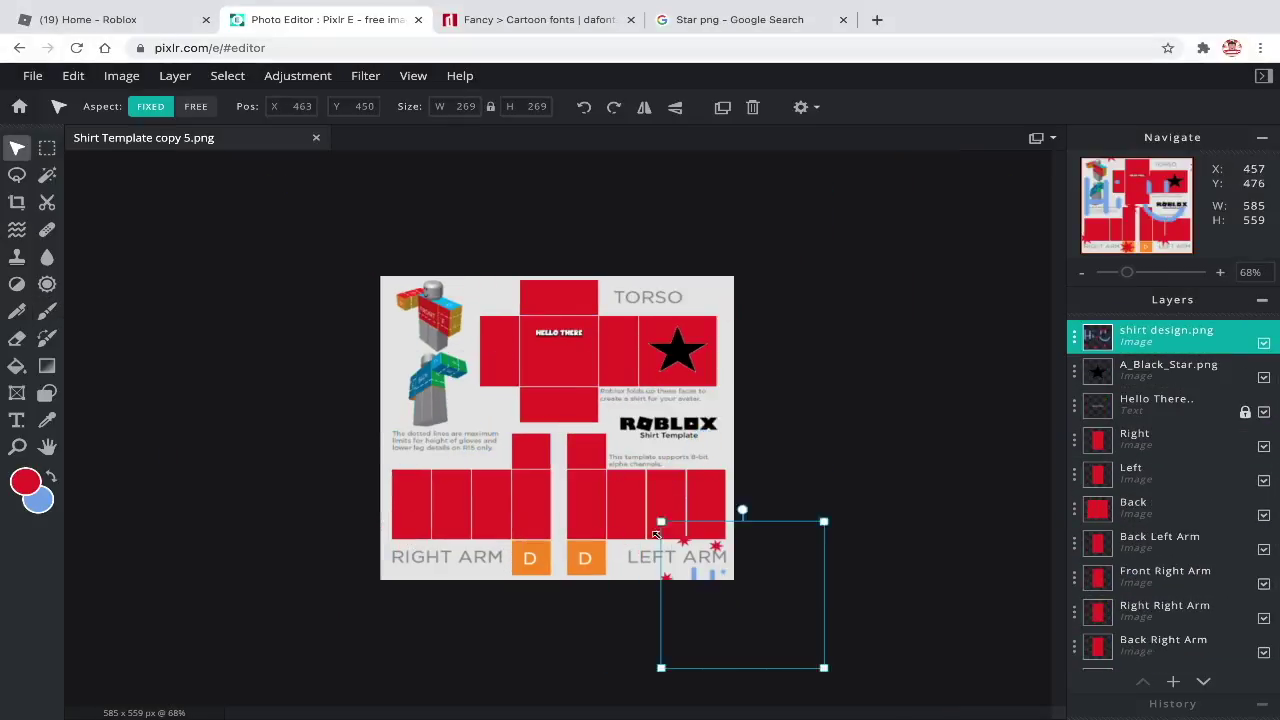
left_click_drag(700, 560, 547, 300)
left_click_drag(510, 262, 584, 324)
scroll(592, 300, "up", 8)
left_click_drag(861, 312, 551, 305)
left_click_drag(746, 532, 552, 358)
left_click_drag(451, 257, 499, 299)
left_click_drag(599, 400, 655, 443)
left_click_drag(570, 323, 581, 308)
left_click(773, 491)
scroll(773, 491, "down", 5)
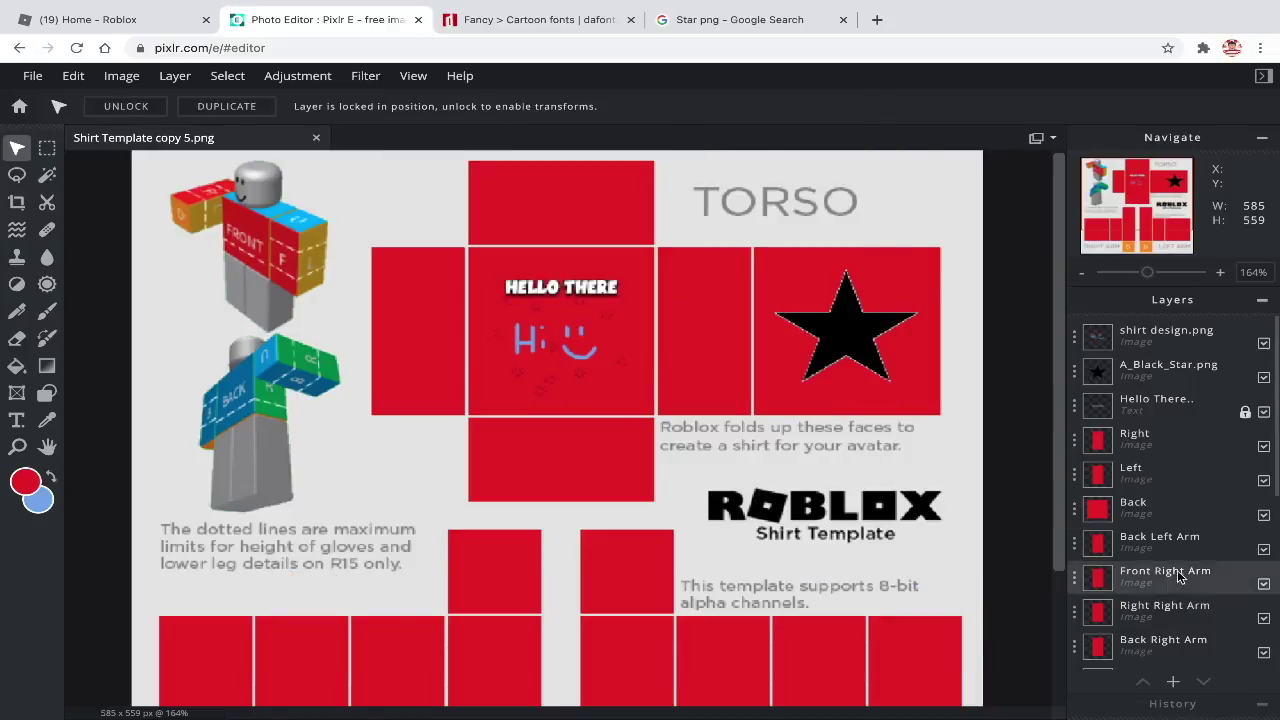
Add an empty layer to the shirt template and move it to the top of the layer stack.
left_click(1173, 681)
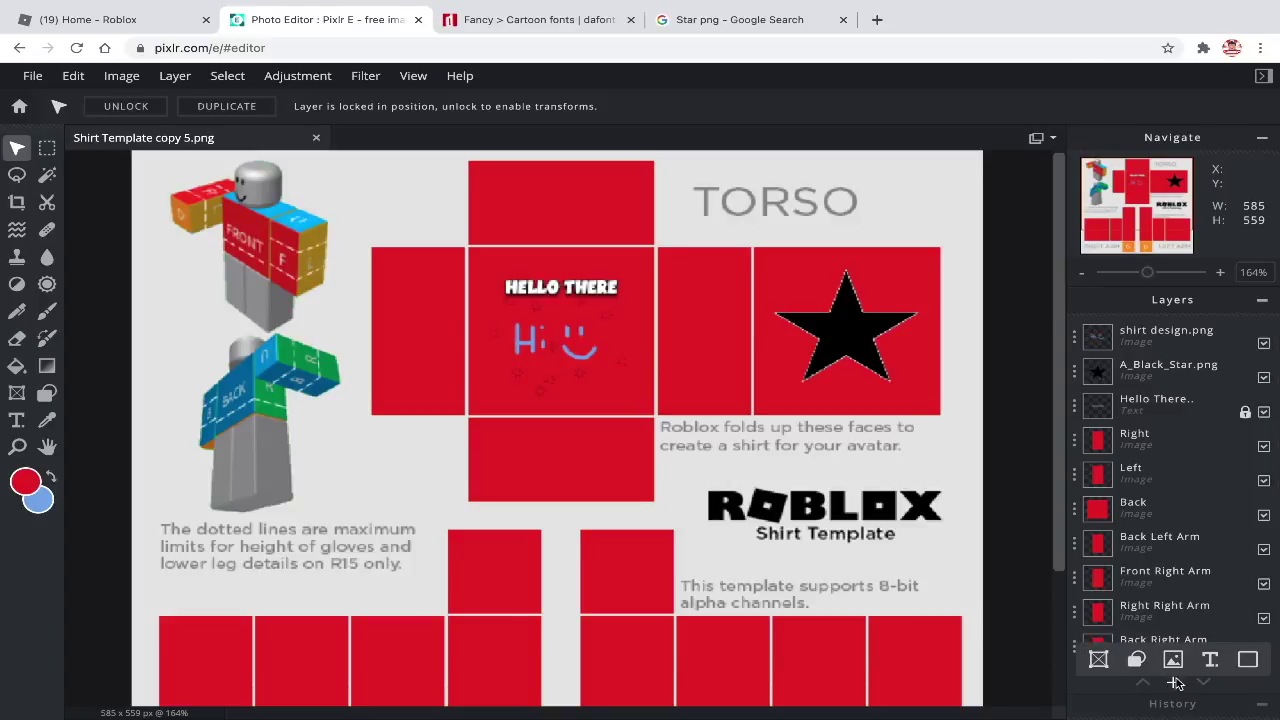
left_click(1175, 682)
left_click(483, 397)
scroll(1143, 406, "down", 3)
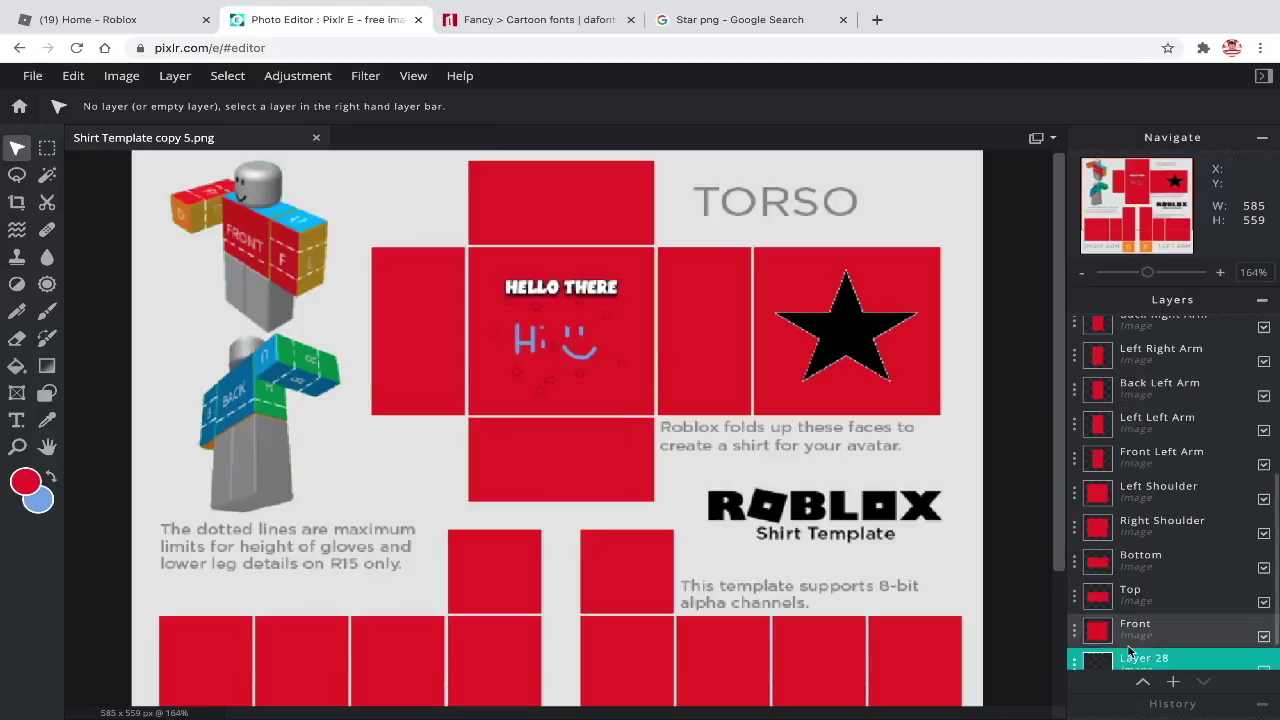
left_click_drag(1128, 651, 1144, 338)
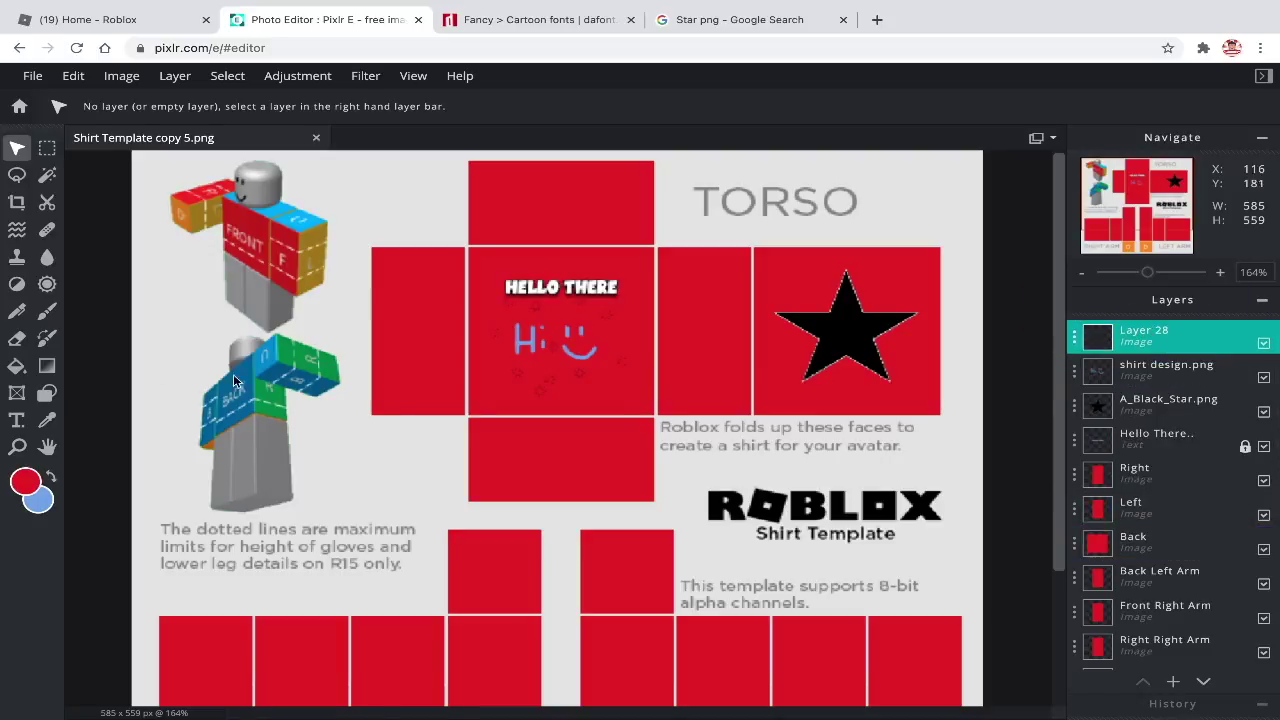
Draw an unfilled light blue ellipse with an outline of 4 on the torso's top panel.
left_click(47, 393)
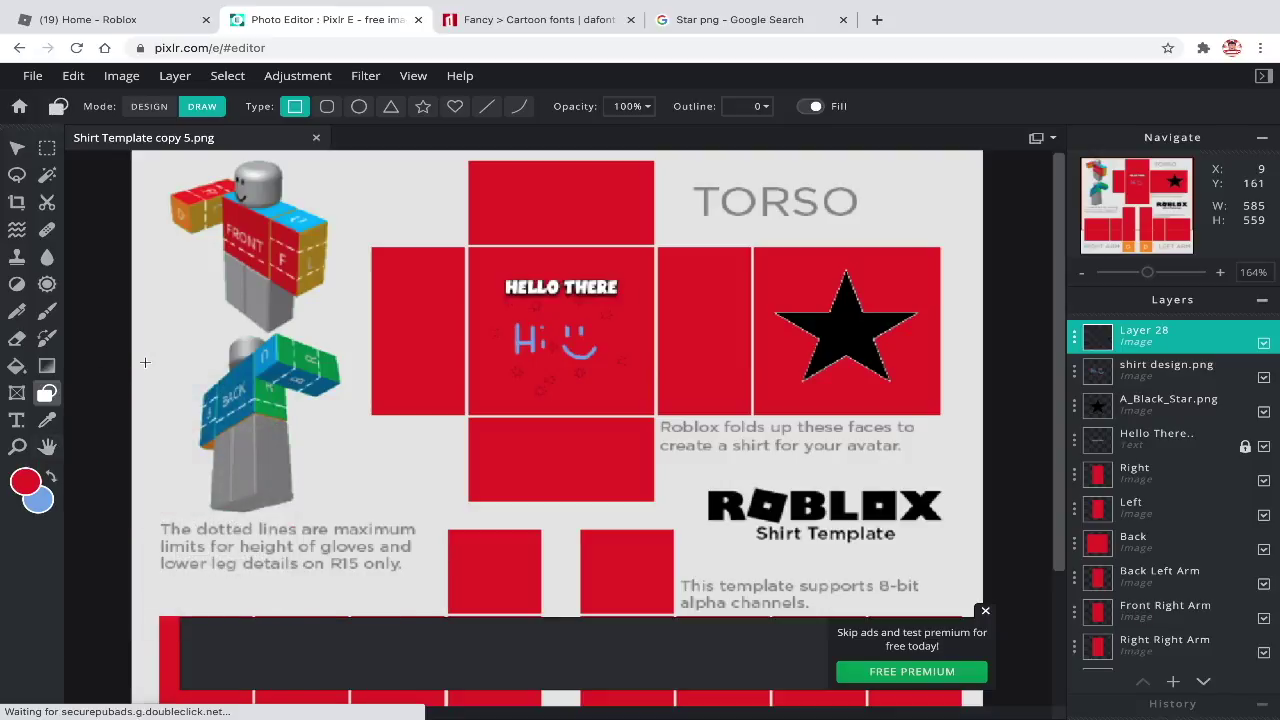
left_click(51, 477)
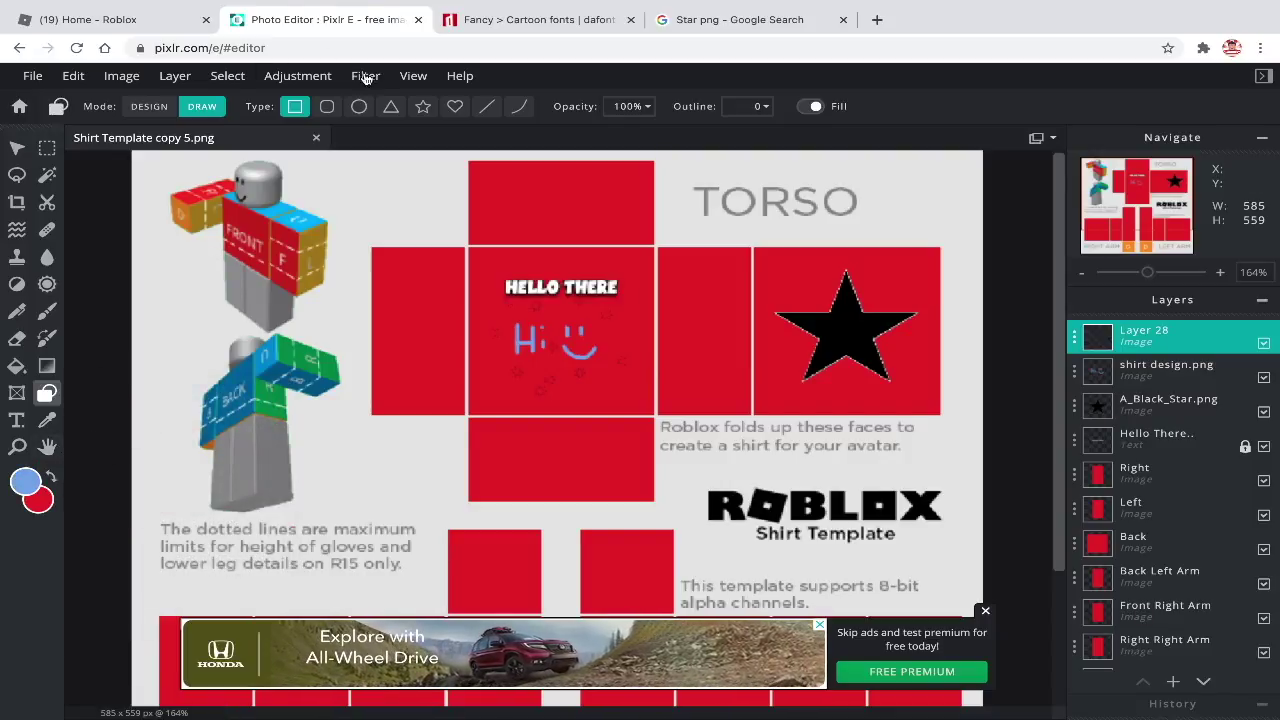
left_click(359, 106)
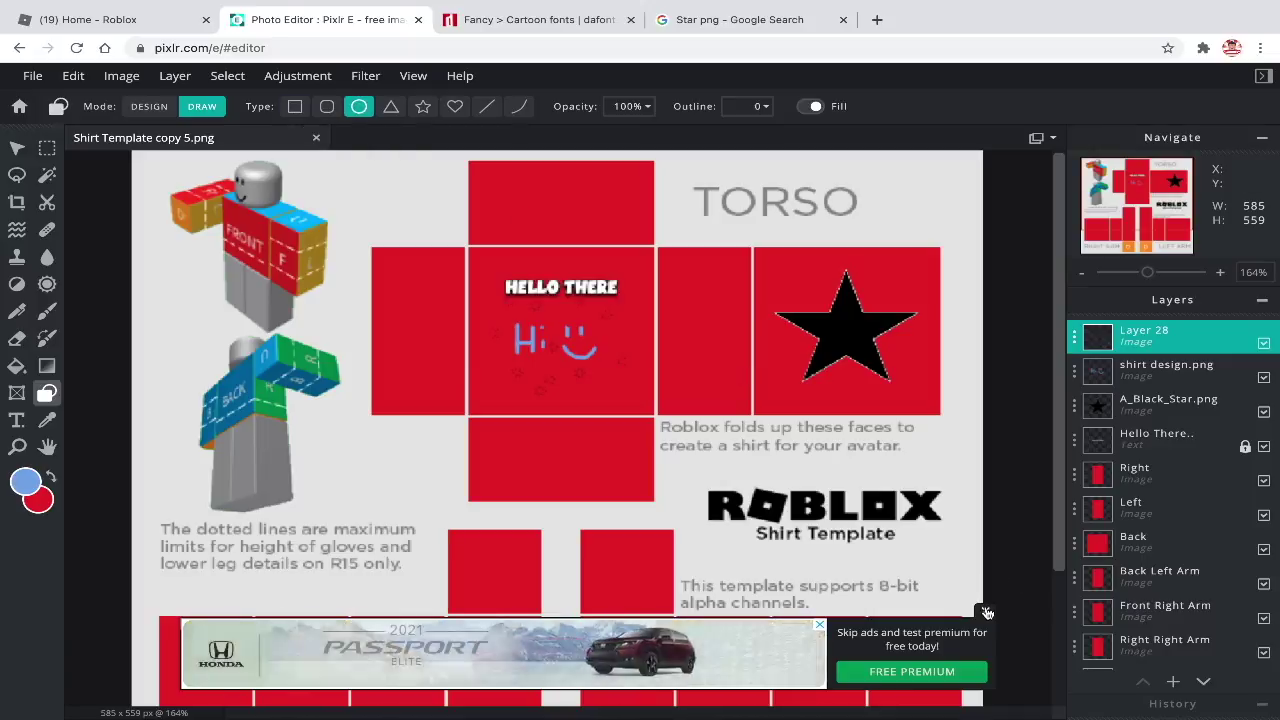
left_click(985, 610)
left_click(808, 106)
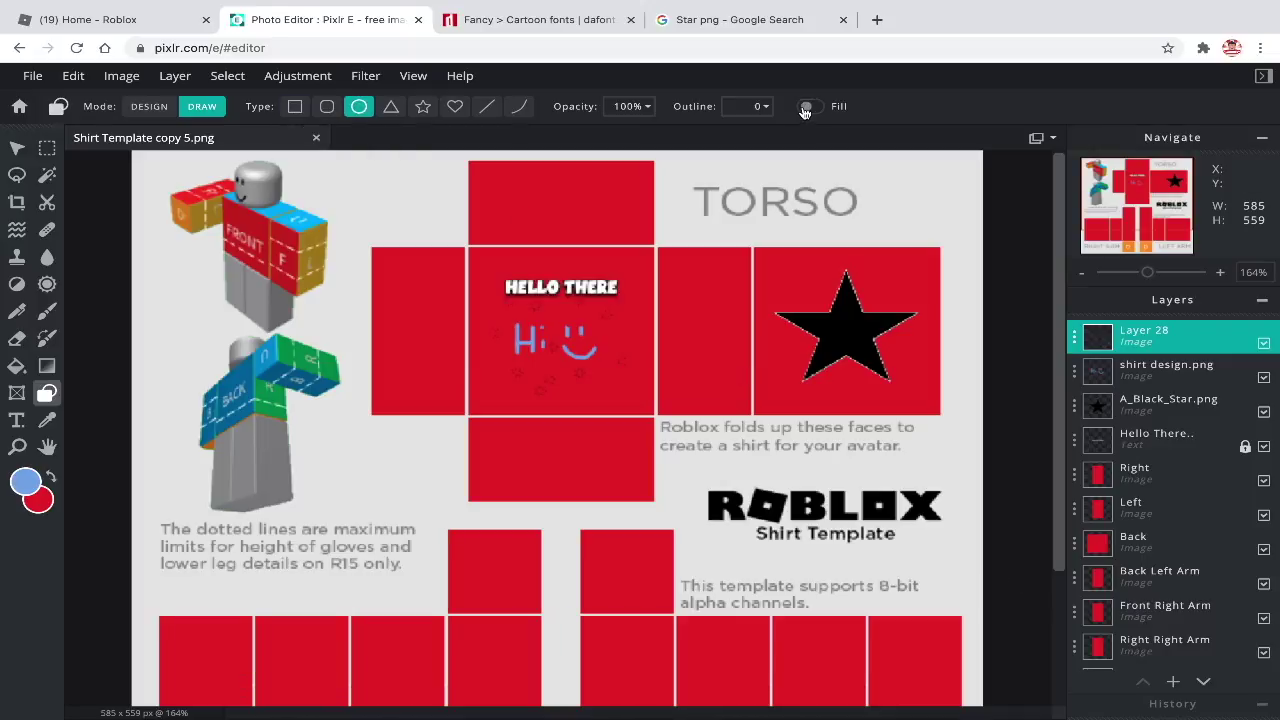
left_click(732, 106)
key("Return")
left_click_drag(516, 171, 608, 238)
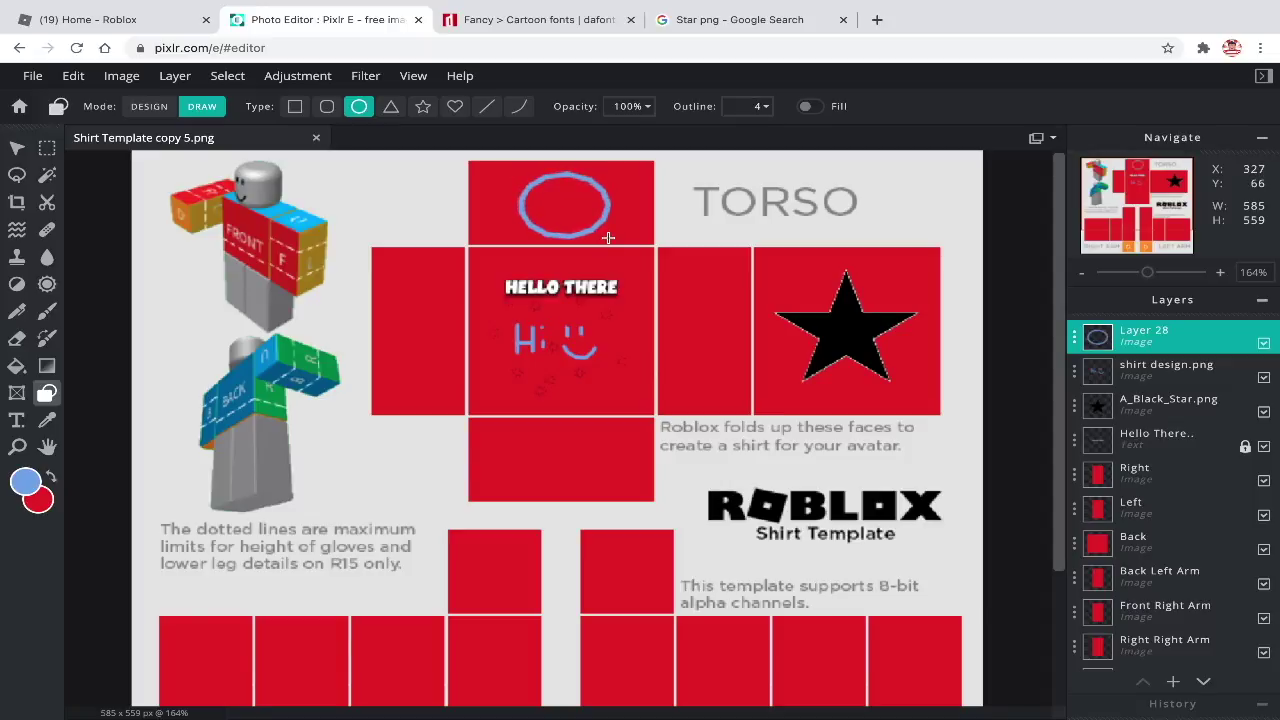
Resize the blue ellipse freely to 60 wide by 50 high, then fix its aspect ratio.
left_click(16, 147)
left_click(194, 107)
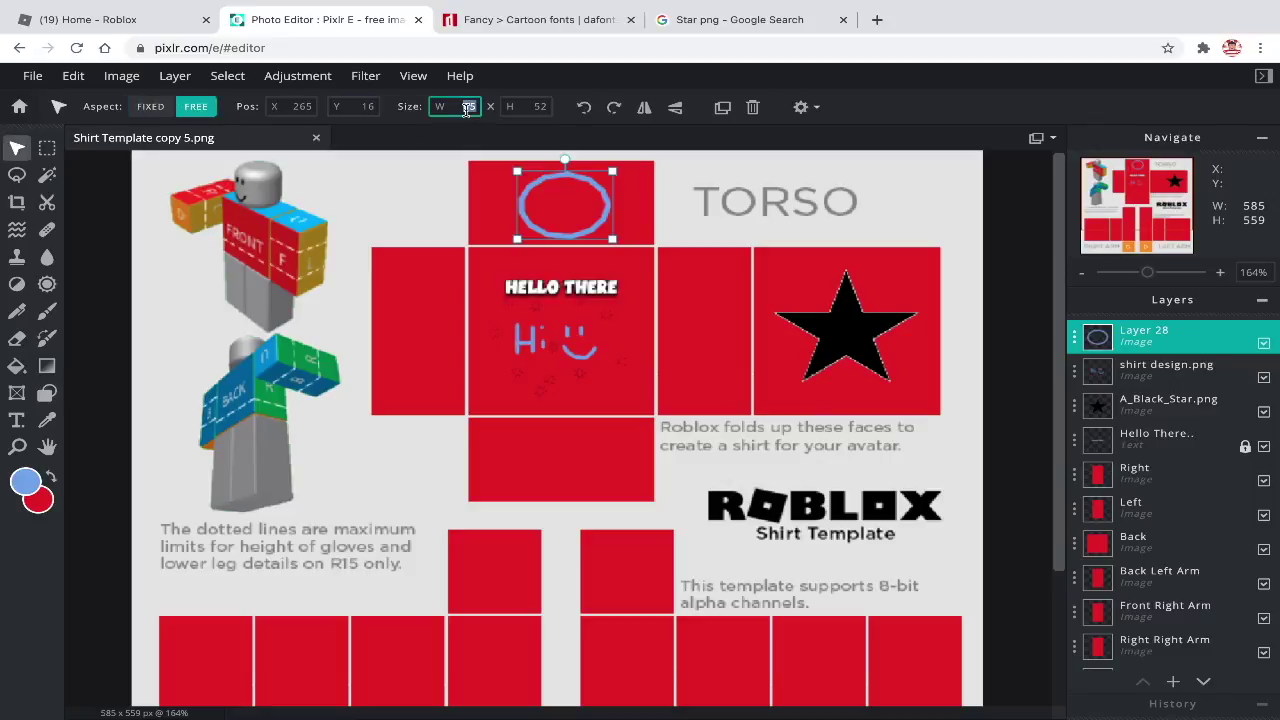
type("60")
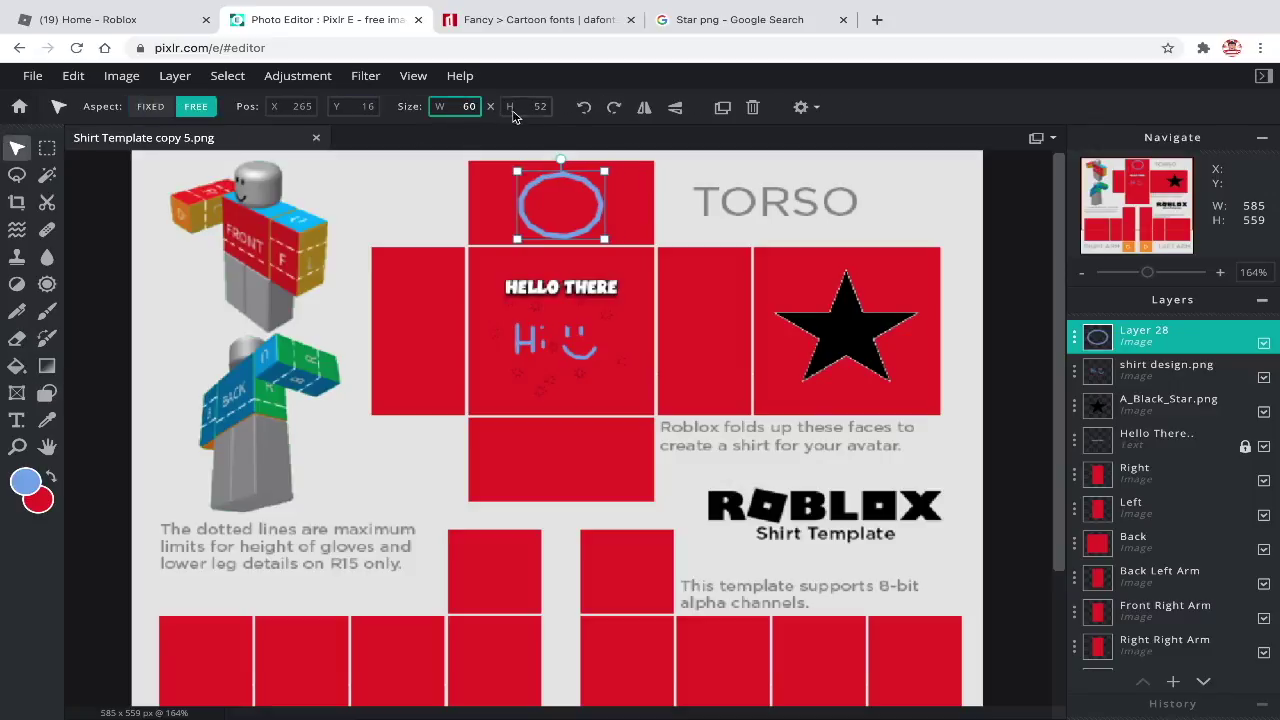
left_click(522, 107)
type("50")
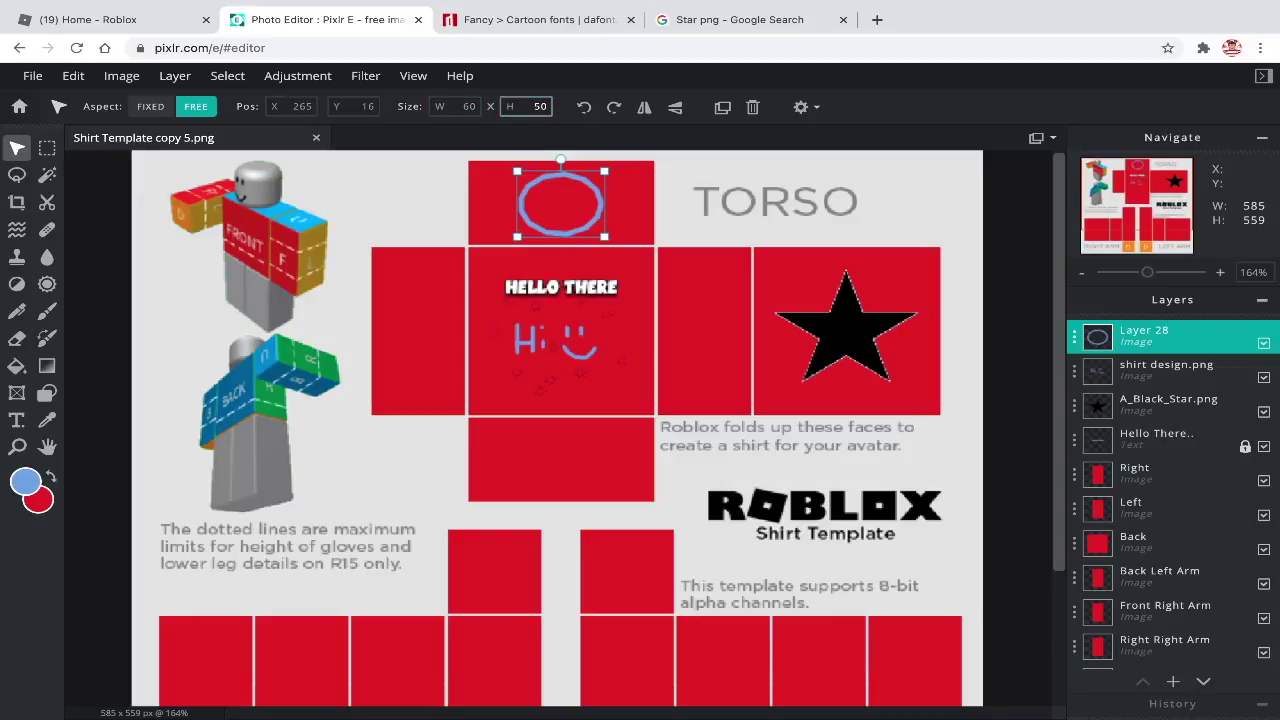
left_click(139, 107)
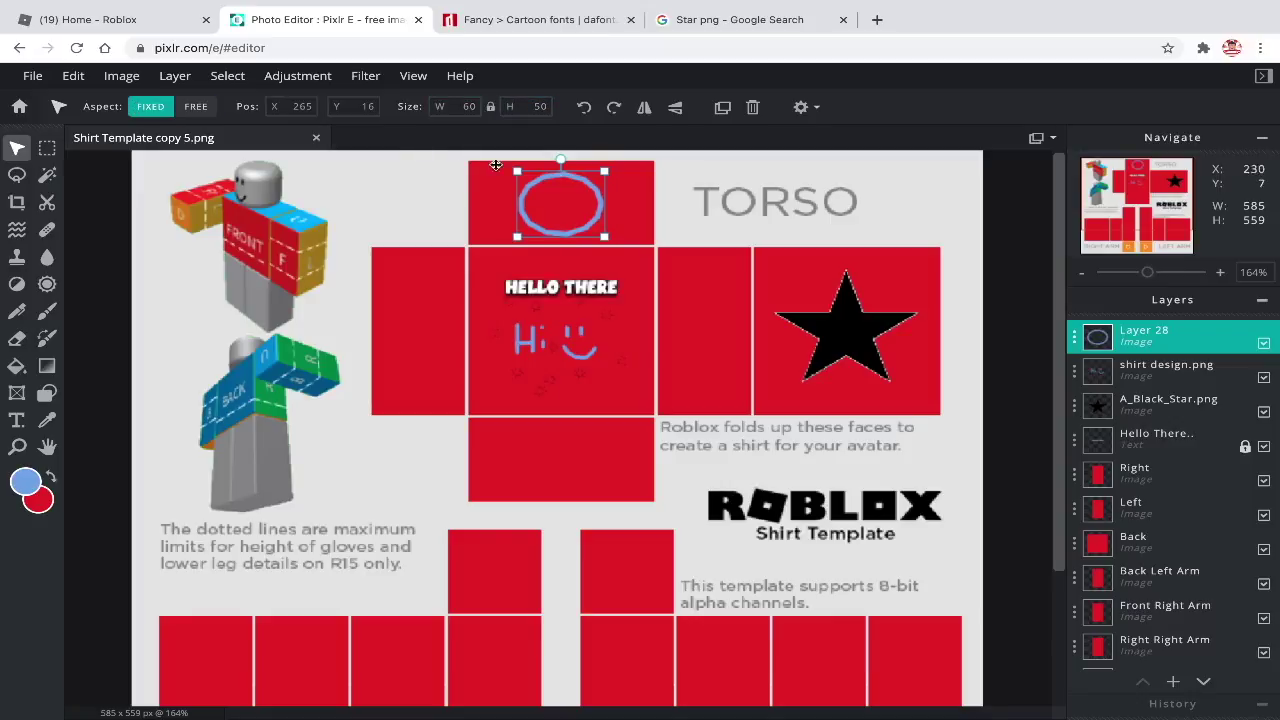
Move the blue ellipse up slightly to Y 15 on the torso's top panel and lock its layer.
scroll(563, 180, "up", 6)
scroll(654, 334, "up", 1)
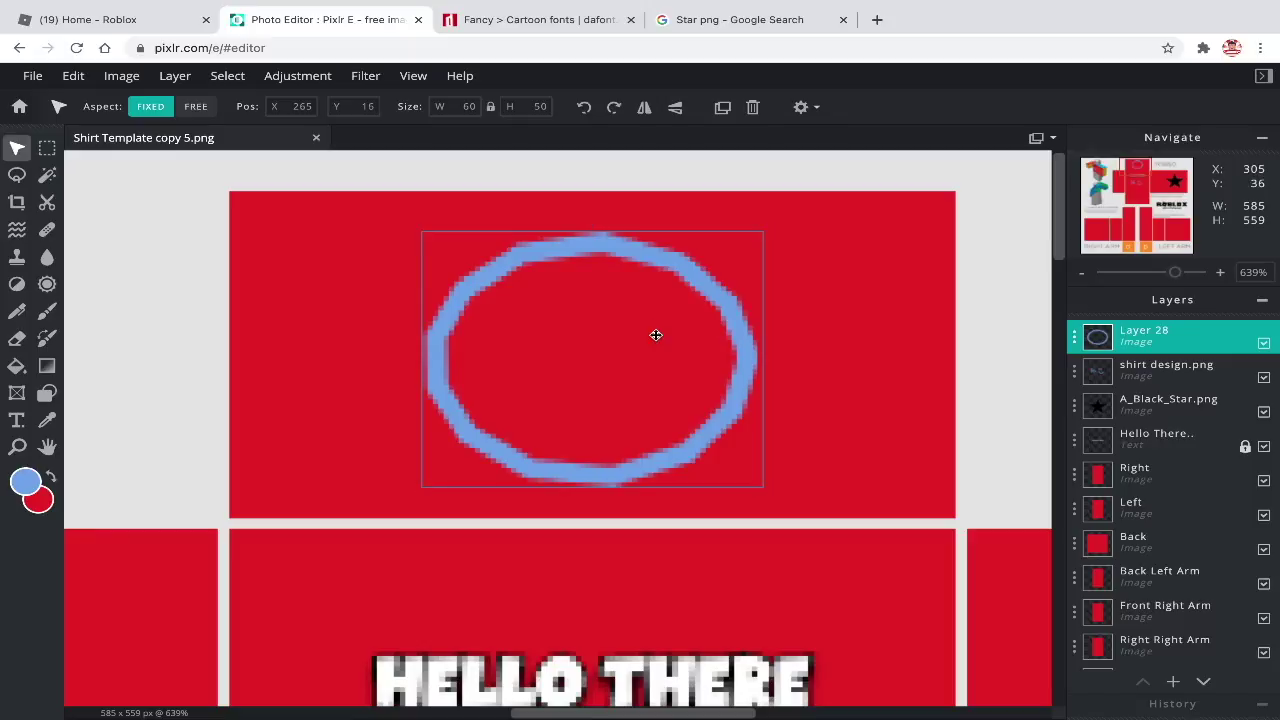
mouse_move(654, 334)
left_mouse_down()
mouse_move(638, 328)
mouse_move(654, 326)
left_mouse_up()
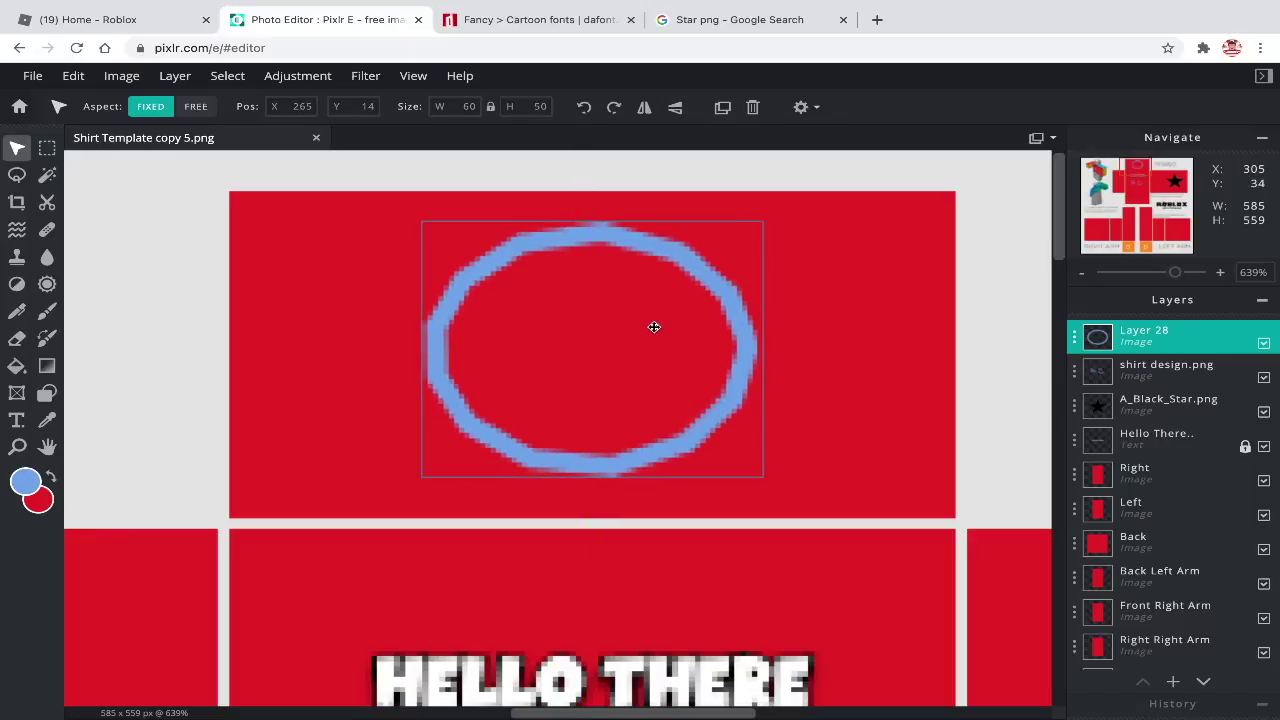
left_click(1075, 336)
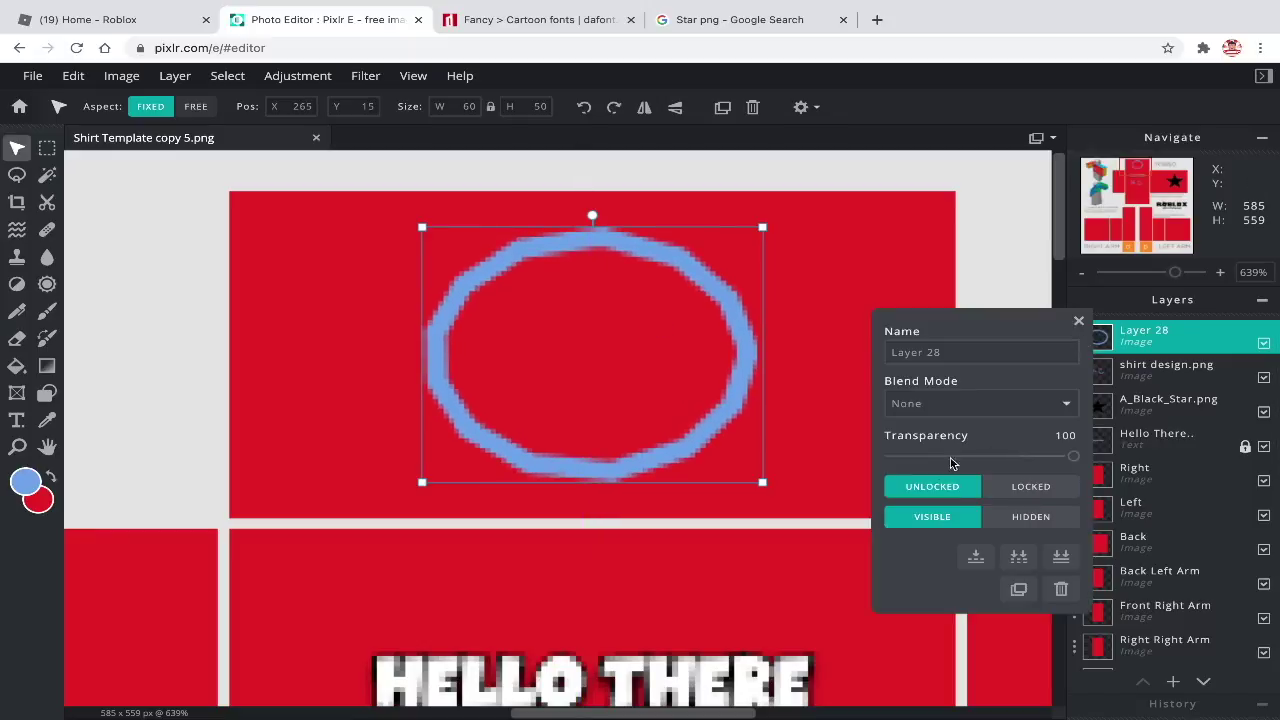
left_click(1018, 486)
Select a circular area inside the blue ellipse on the Top layer and delete its red pixels.
scroll(1195, 573, "down", 2)
scroll(1195, 573, "down", 4)
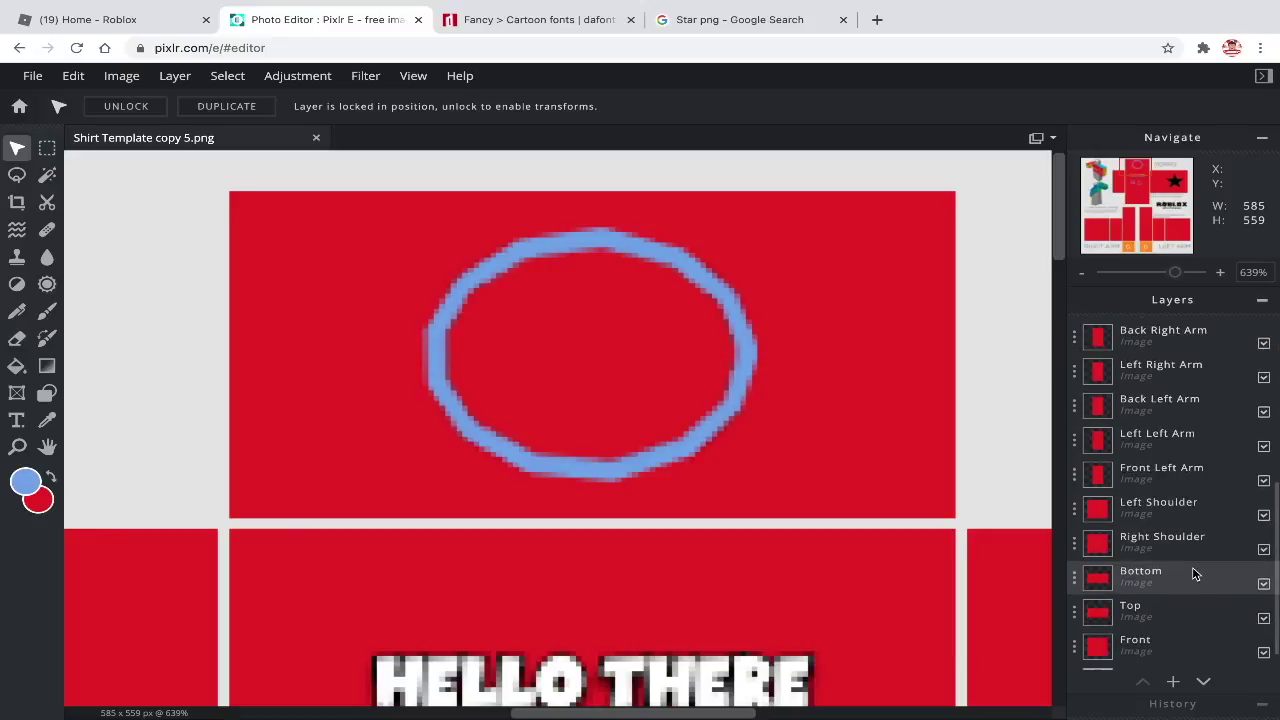
left_click(1163, 605)
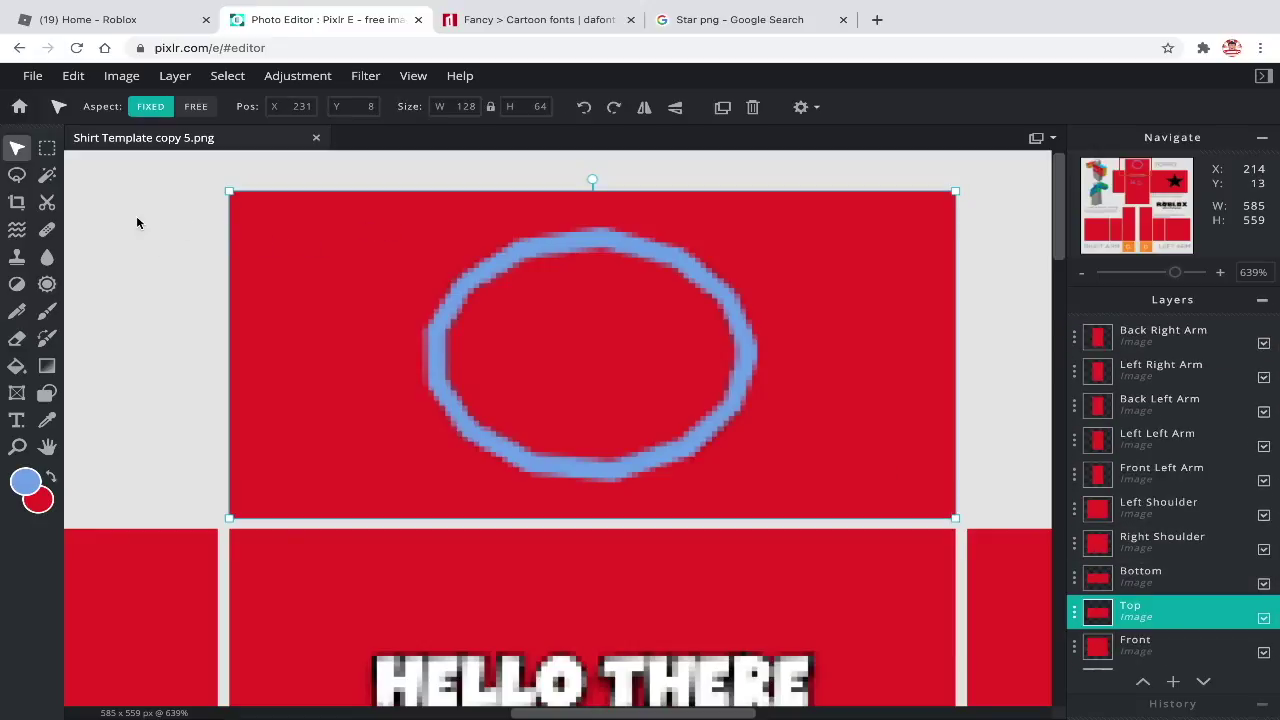
left_click(47, 148)
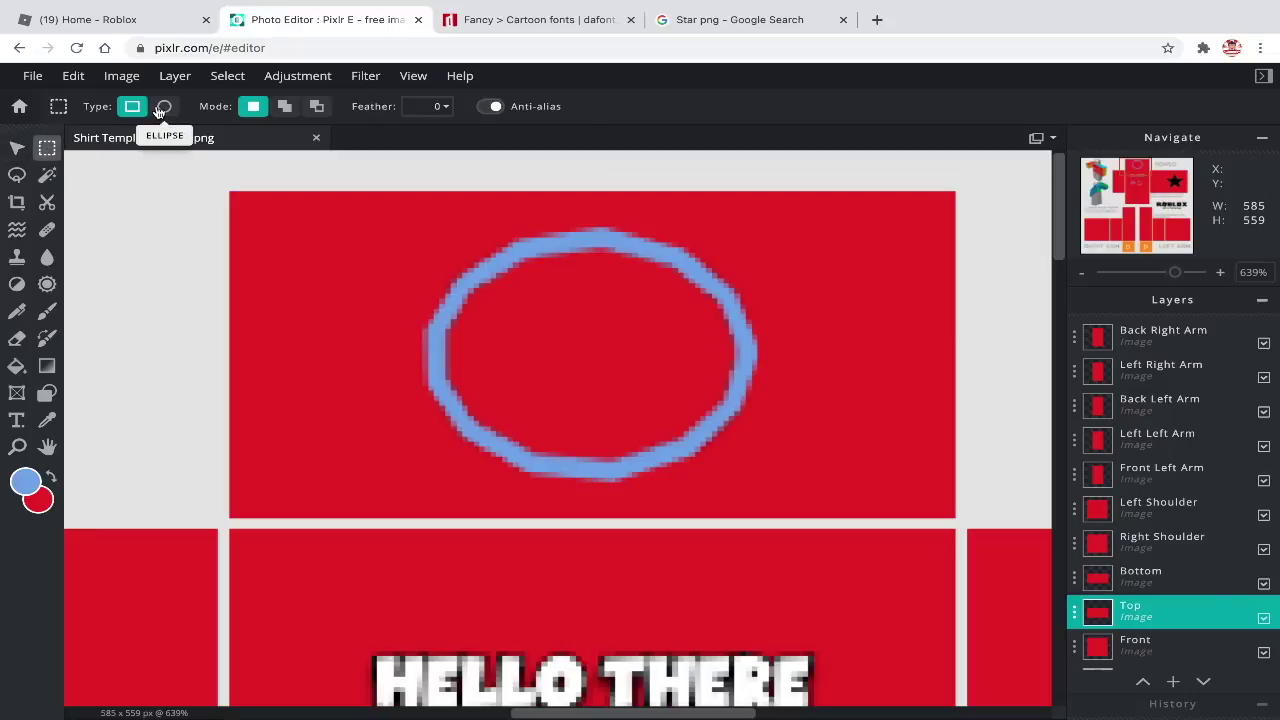
left_click(160, 108)
left_click_drag(505, 262, 690, 450)
left_click(18, 148)
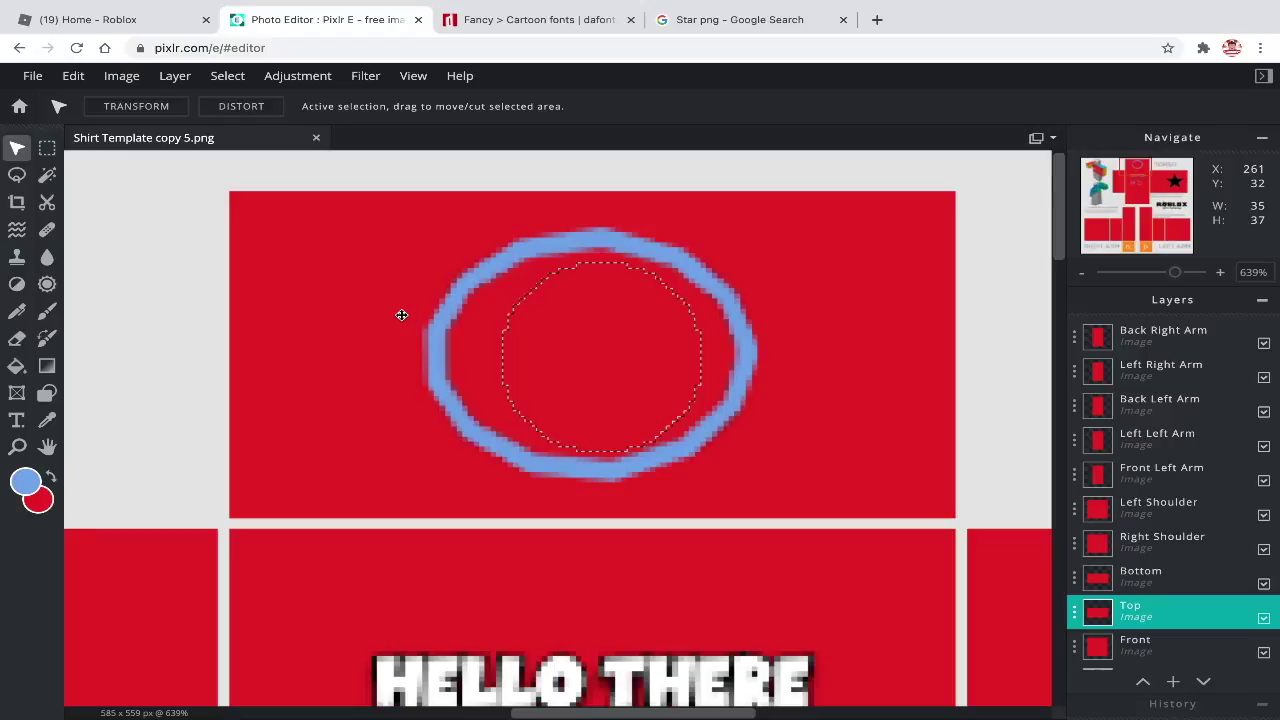
key("ctrl+v")
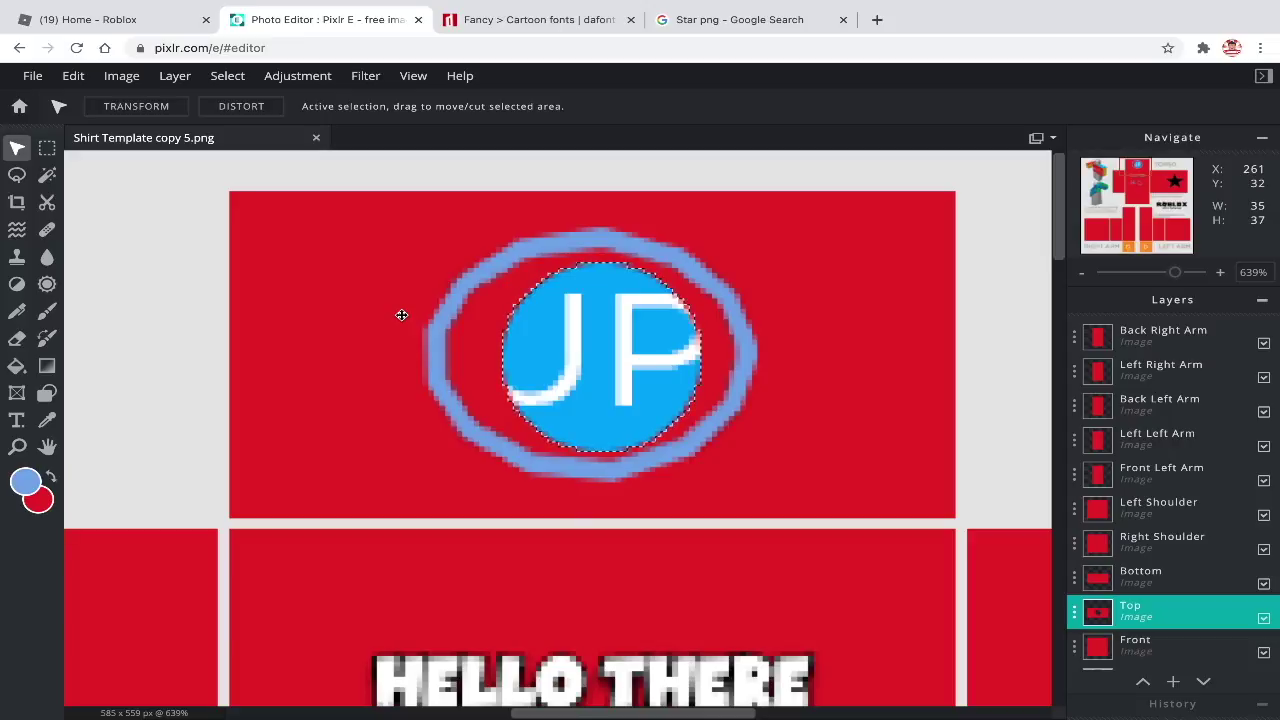
Shift the circular selection around inside the blue ellipse and delete the remaining red pixels from the Top layer.
left_click_drag(387, 329, 428, 325)
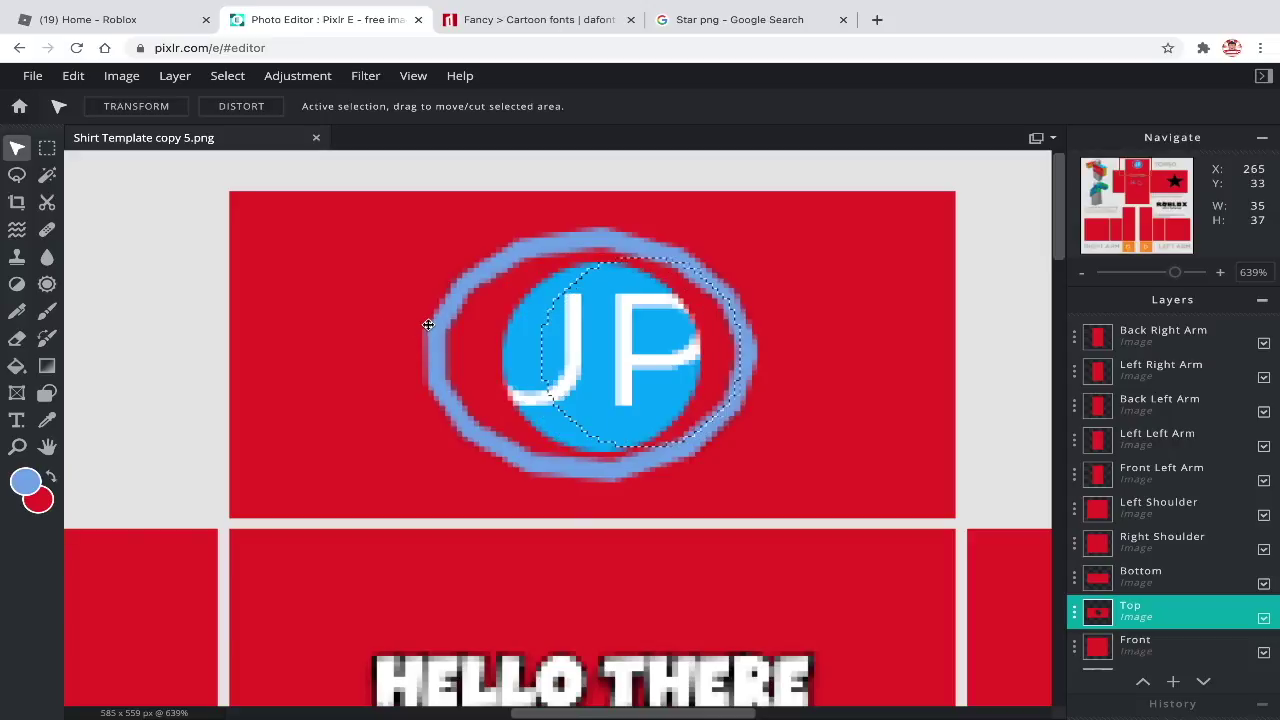
key("Left")
key("Left")
key("Left")
key("Left")
key("Left")
key("Left")
key("Left")
key("Left")
key("Left")
key("Left")
key("Up")
key("Up")
key("Up")
key("Up")
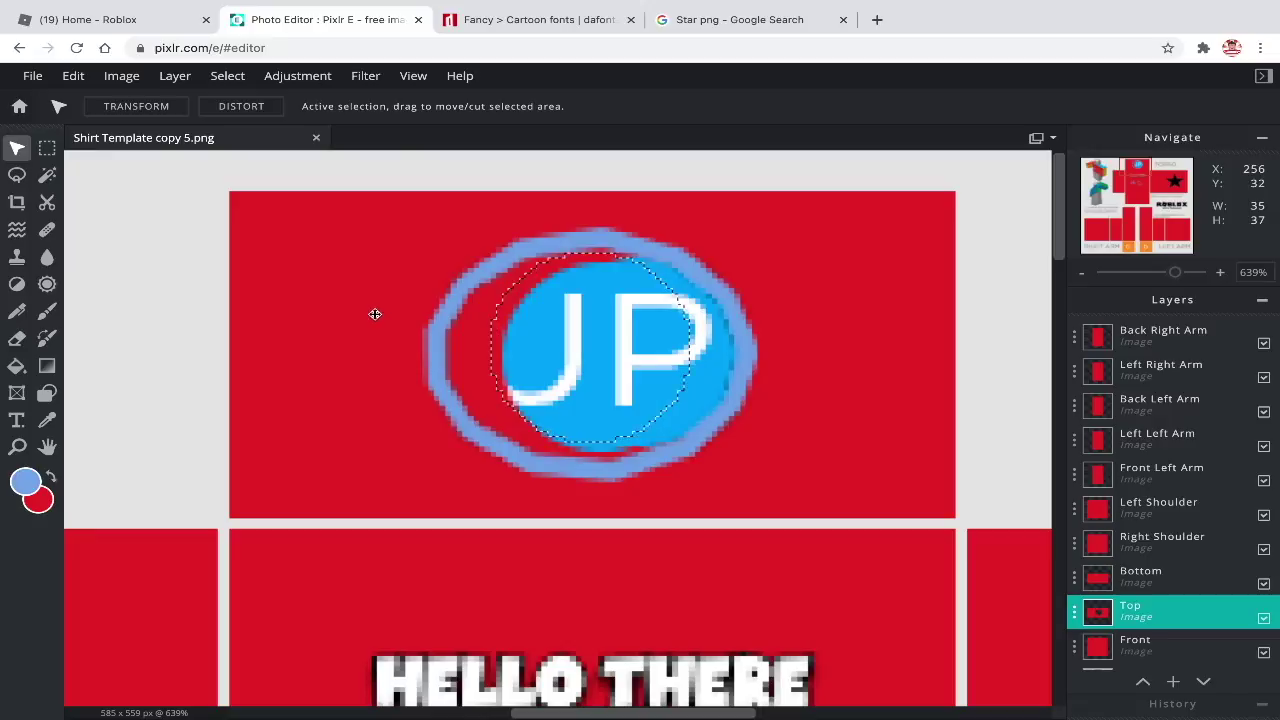
left_click_drag(369, 297, 546, 316)
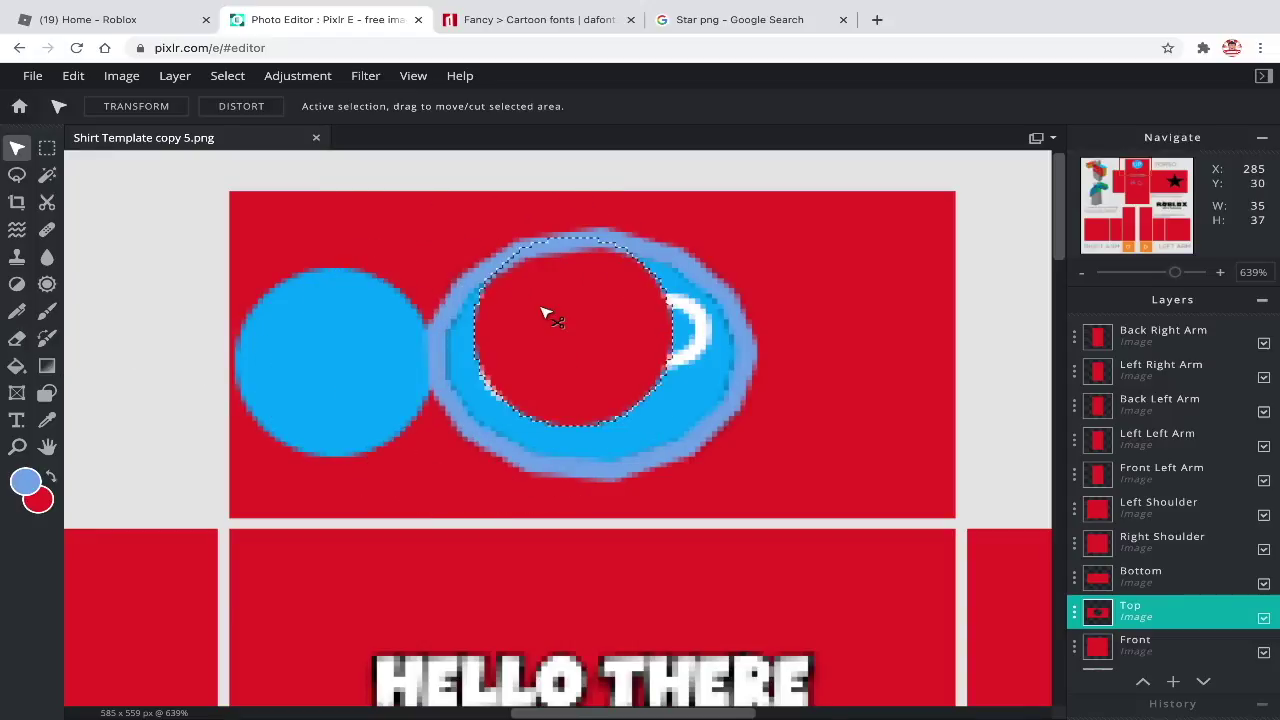
Undo the last move of the selected pixels on the Top layer and deselect the circular area.
key("ctrl+z")
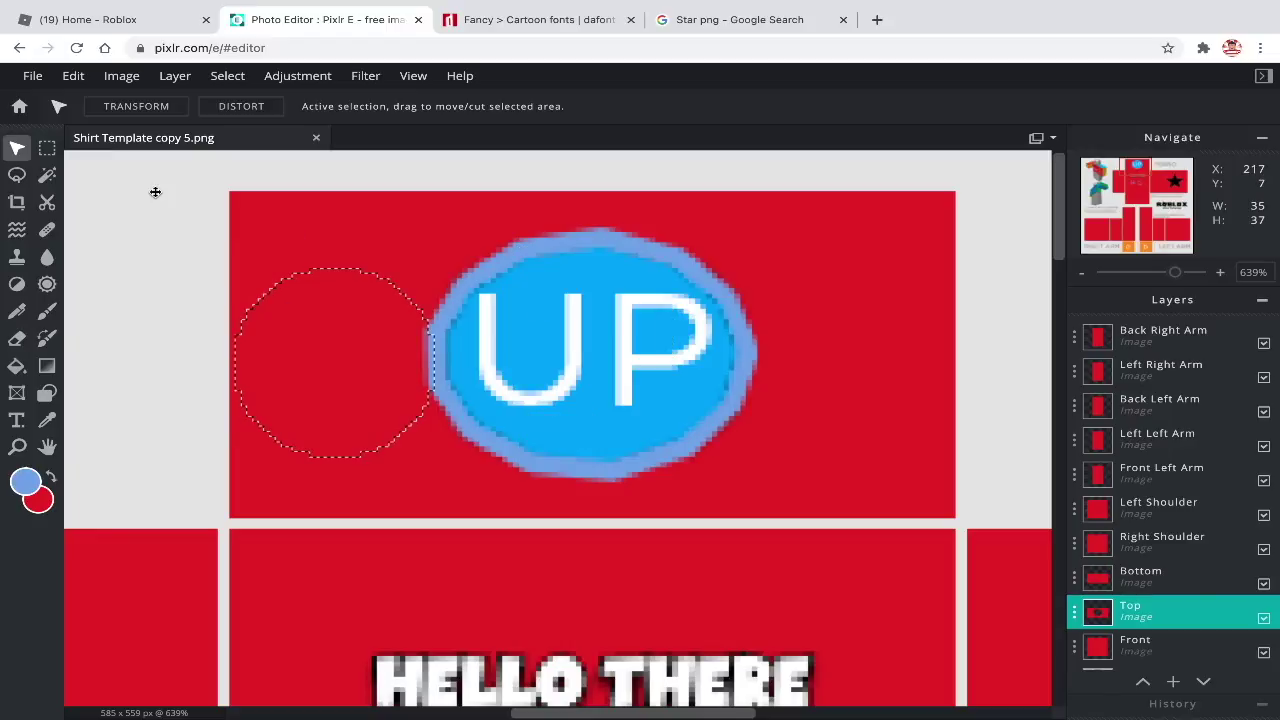
left_click(228, 80)
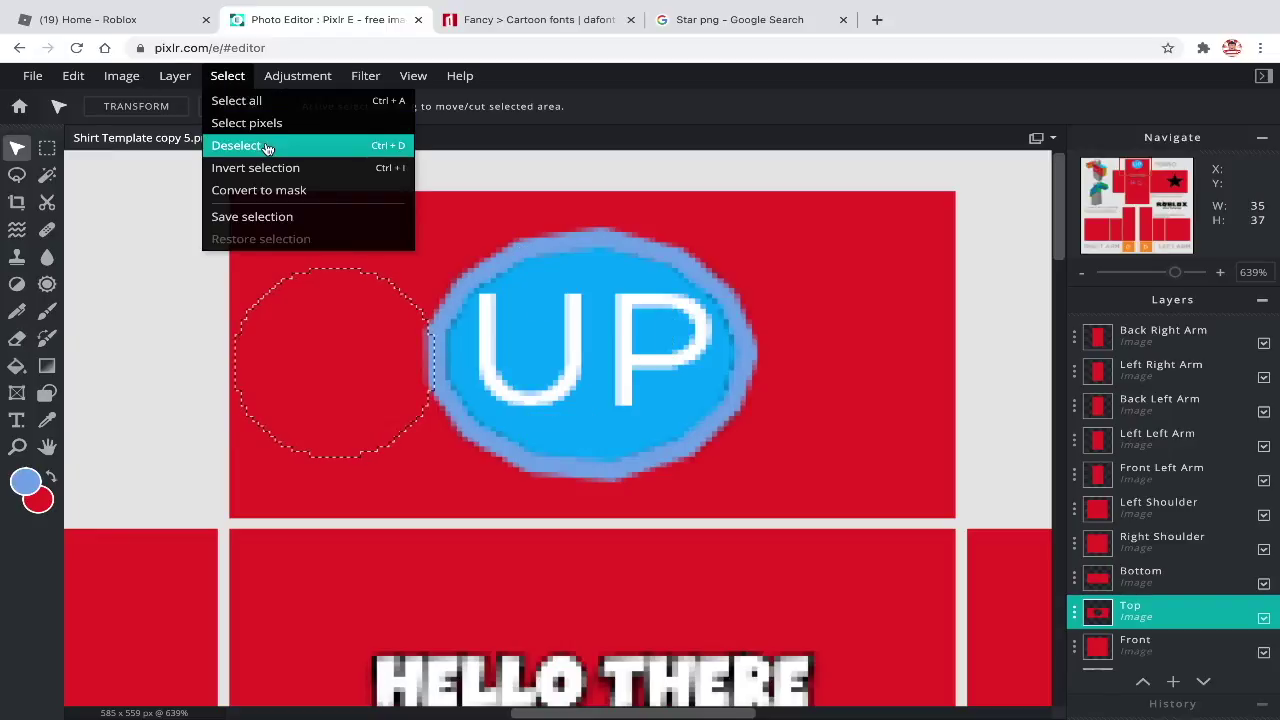
left_click(240, 145)
Delete the Background layer and add Shirt cut out.png as an image layer in its place.
scroll(500, 363, "down", 10)
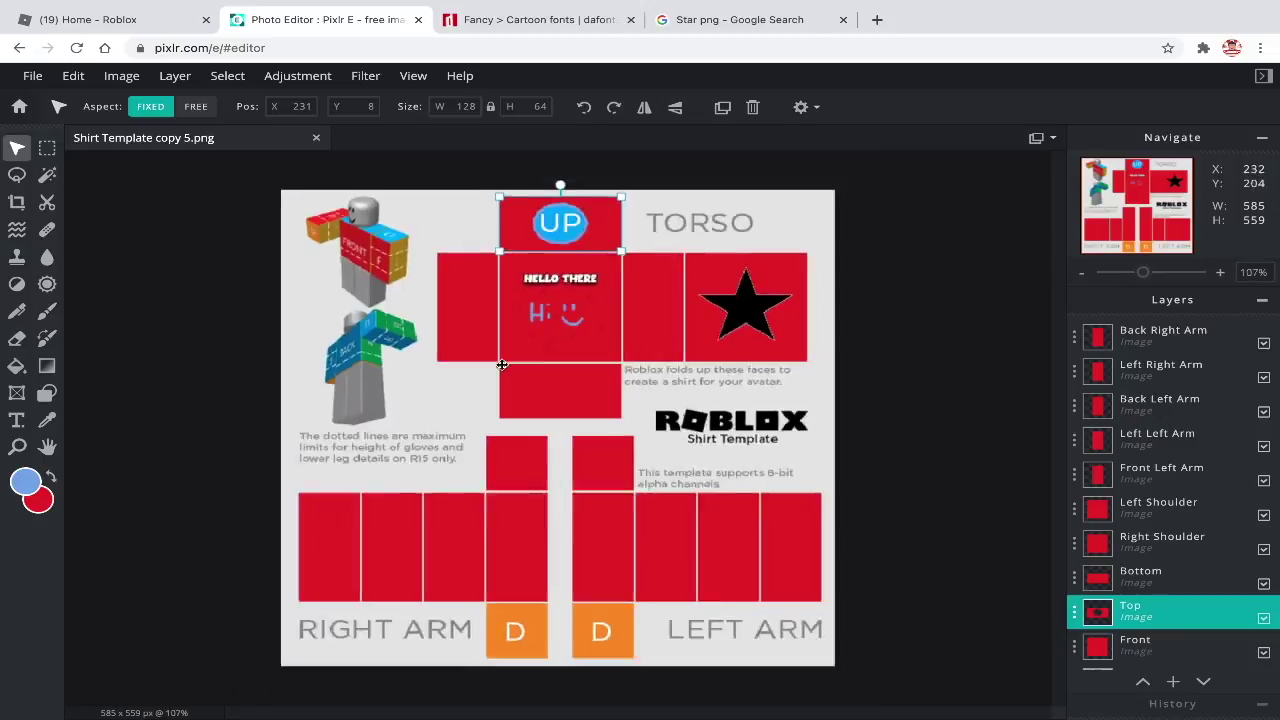
left_click(220, 381)
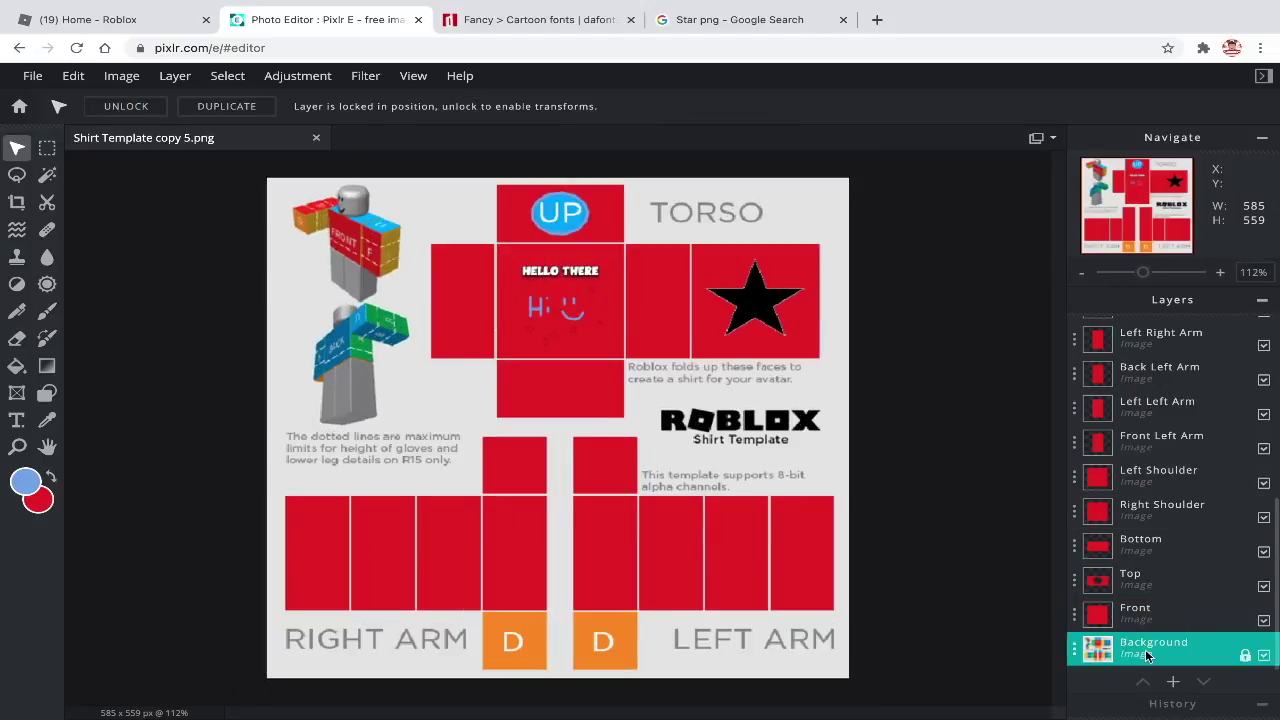
key("Delete")
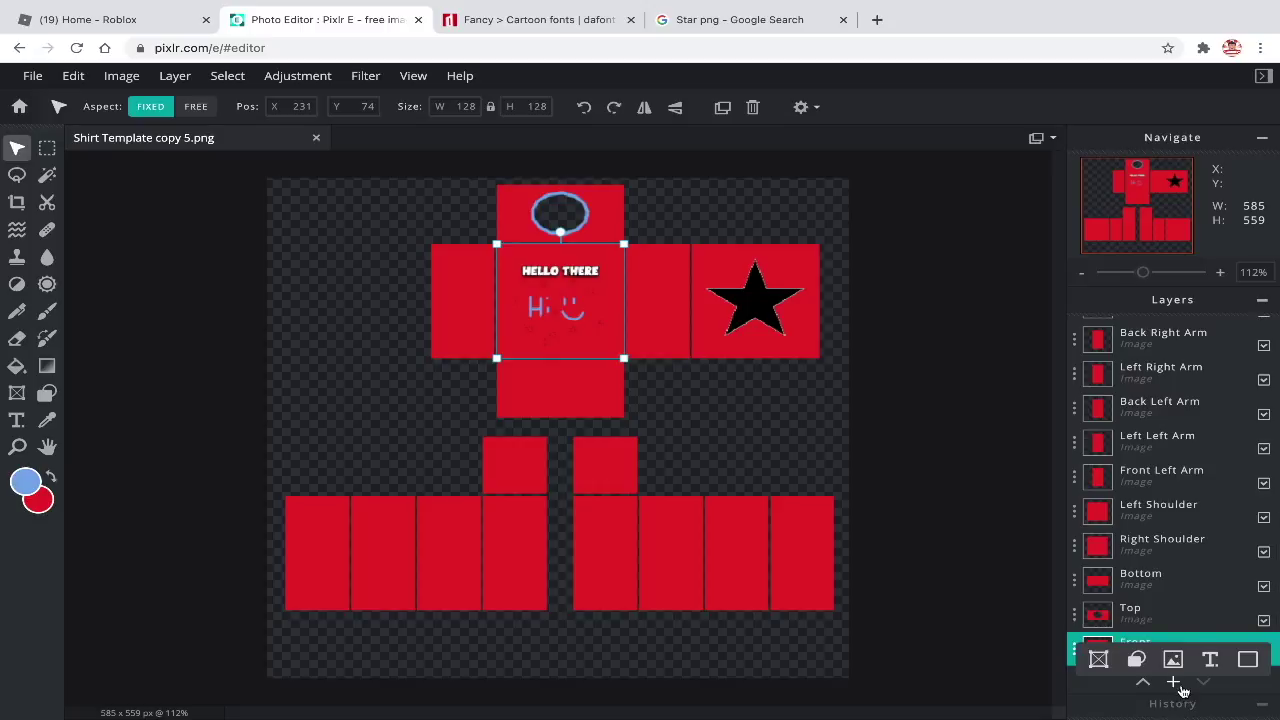
left_click(1173, 681)
left_click(571, 402)
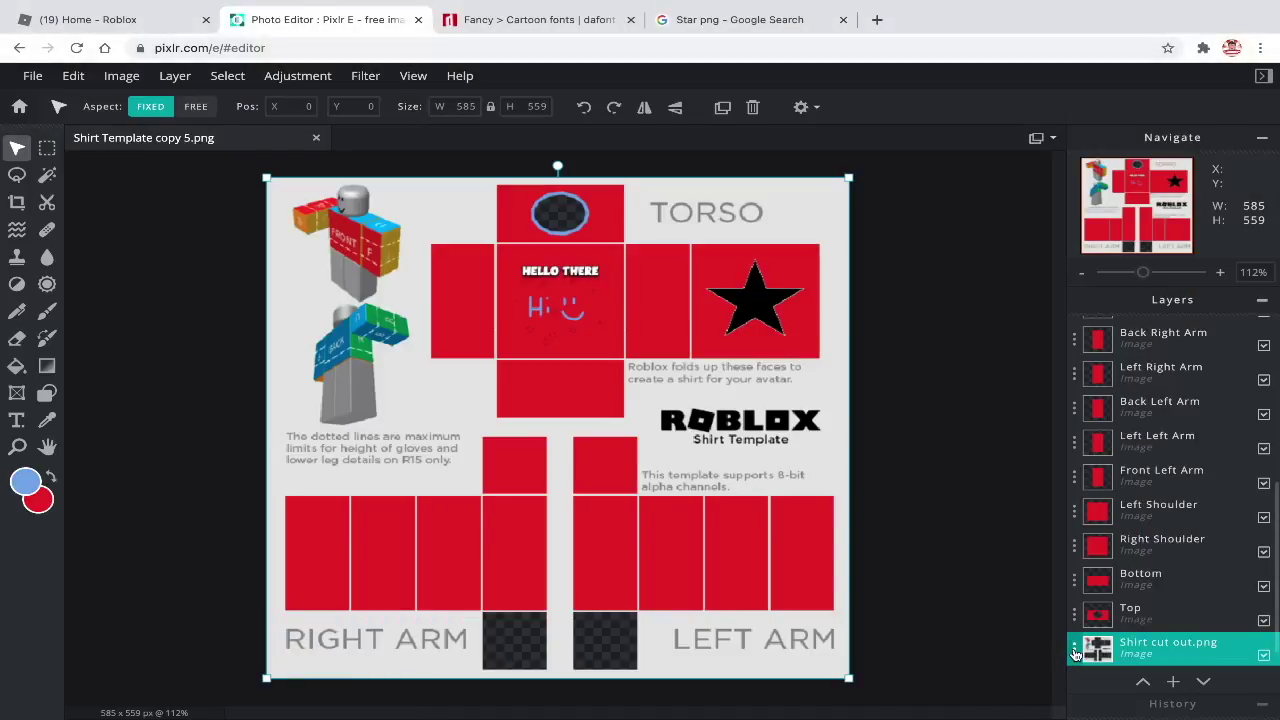
Move the Shirt cut out.png layer to the top of the layer stack and lock it.
left_click(1075, 652)
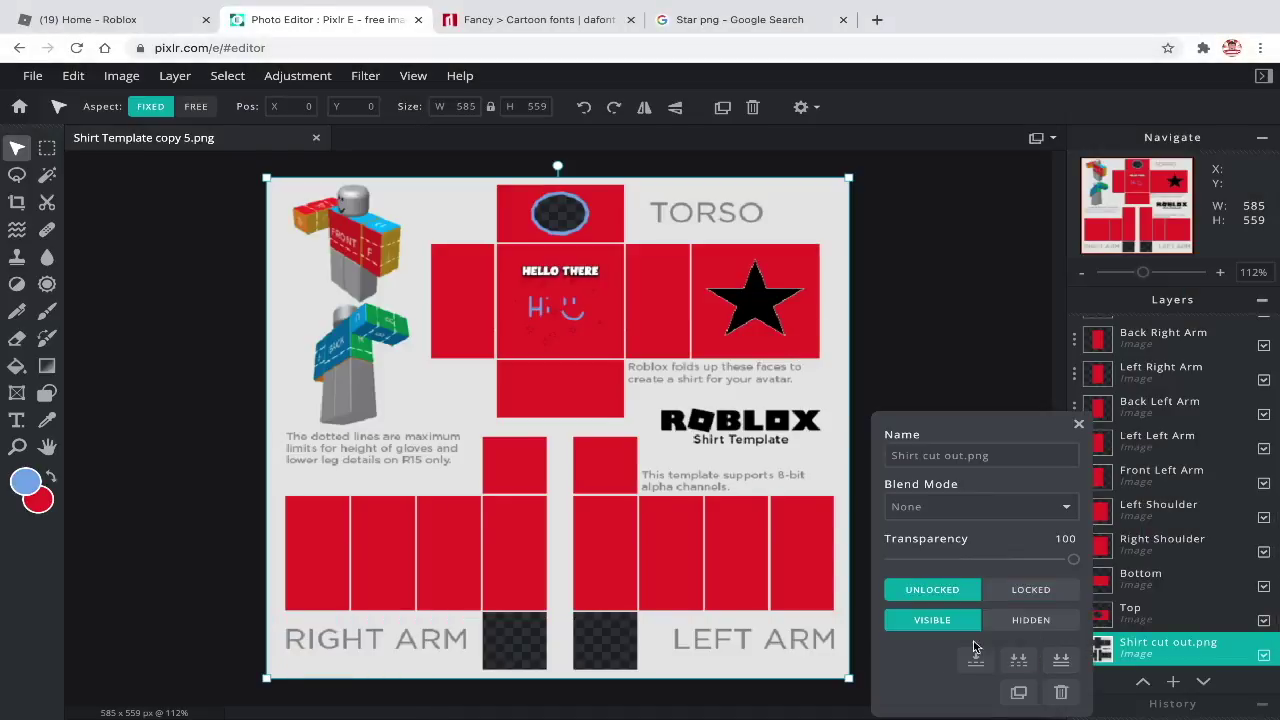
left_click_drag(1157, 654, 1125, 340)
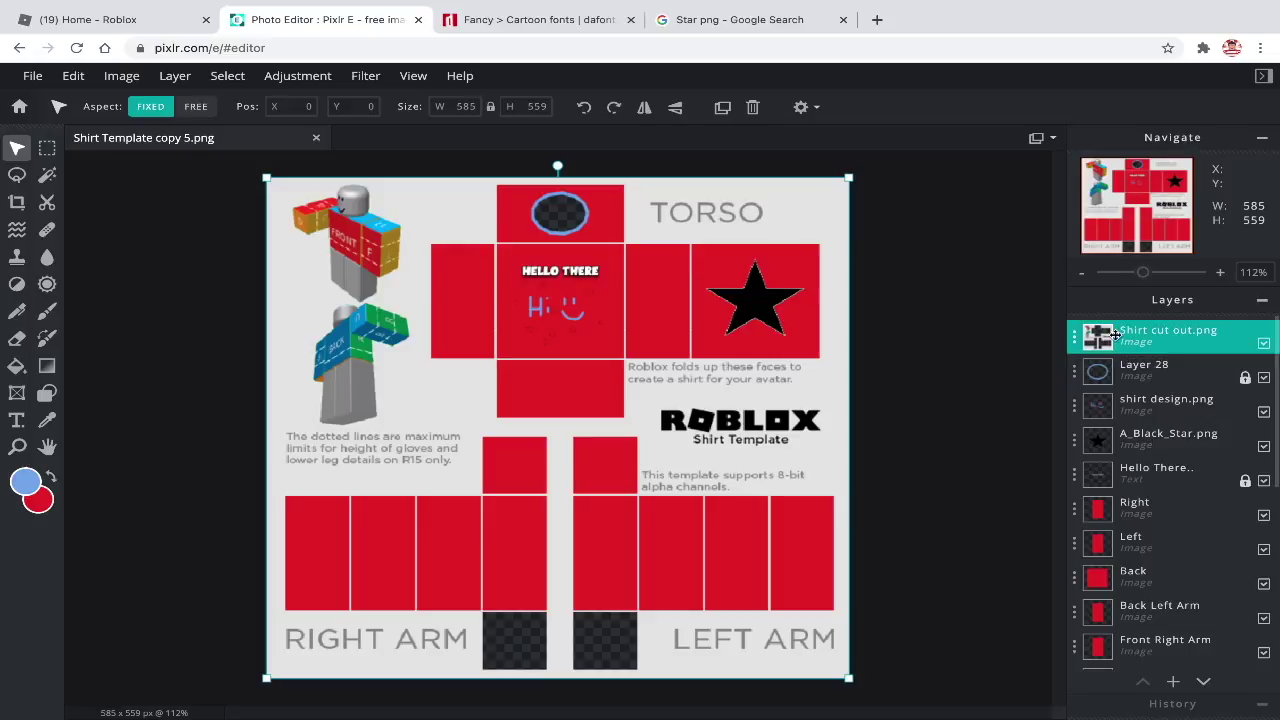
left_click(1075, 338)
left_click(1031, 486)
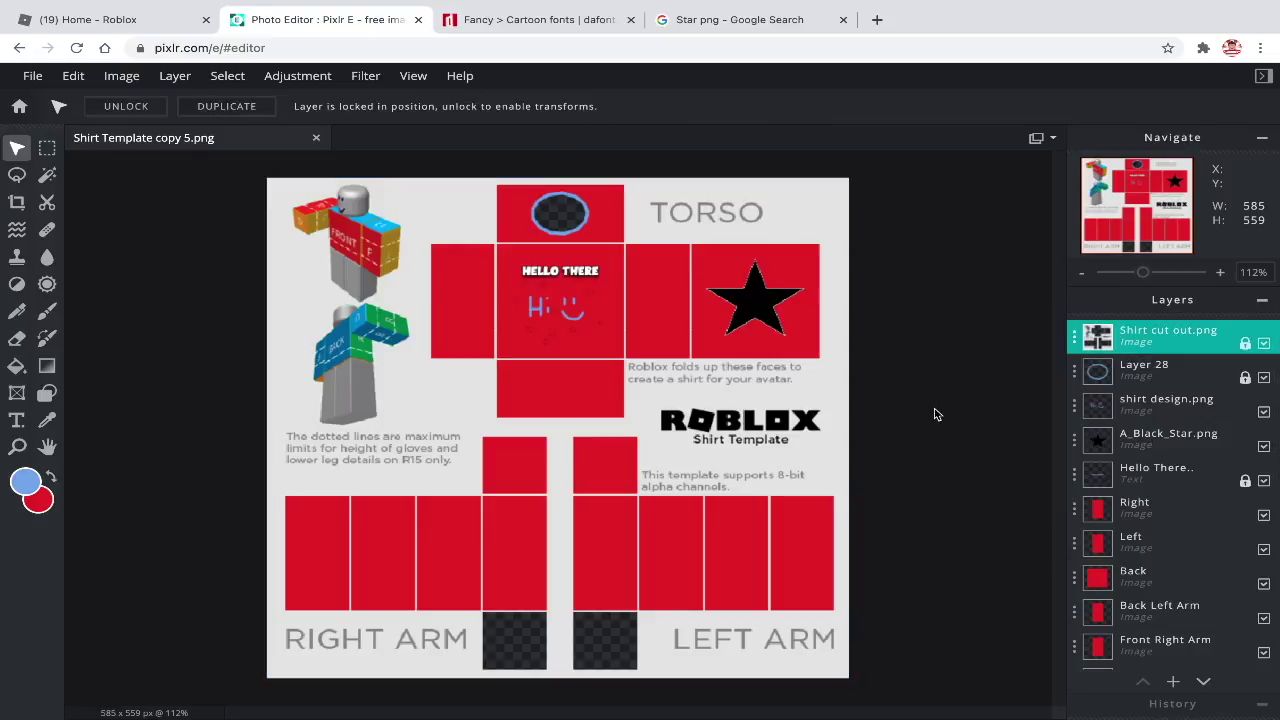
Leave the shirt document and open the Roblox pants template image.
left_click(935, 414)
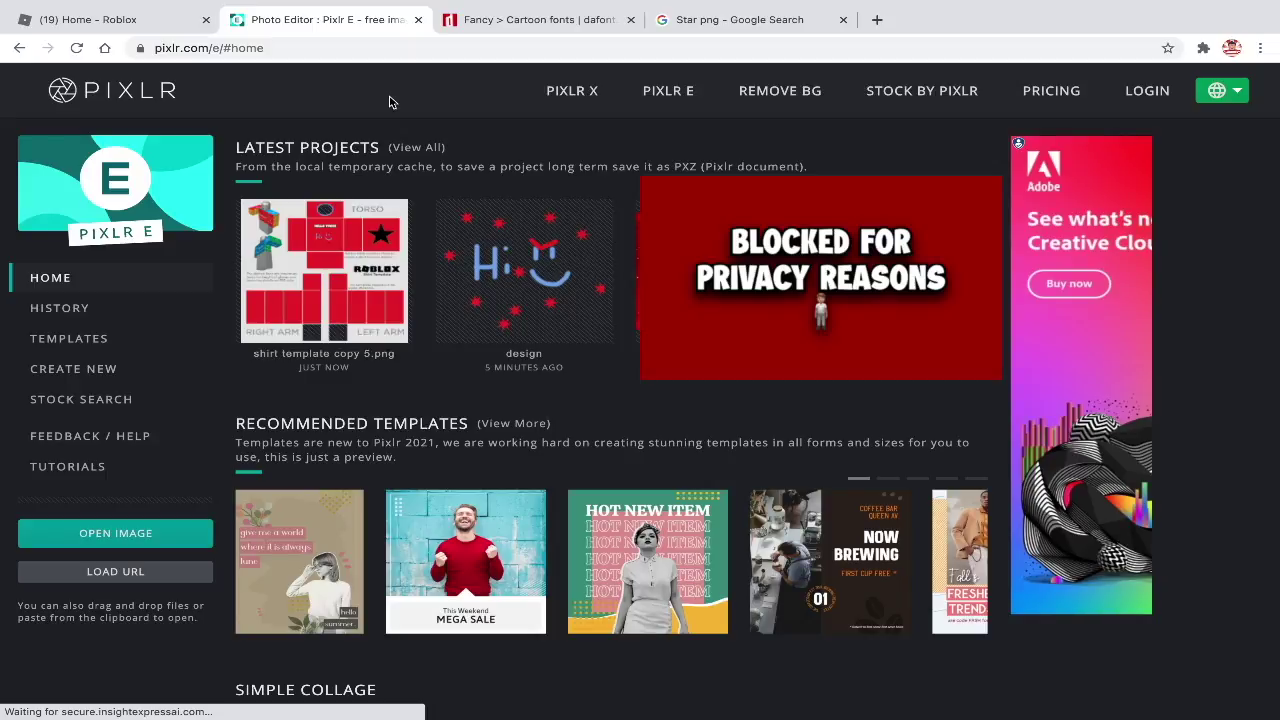
left_click(197, 532)
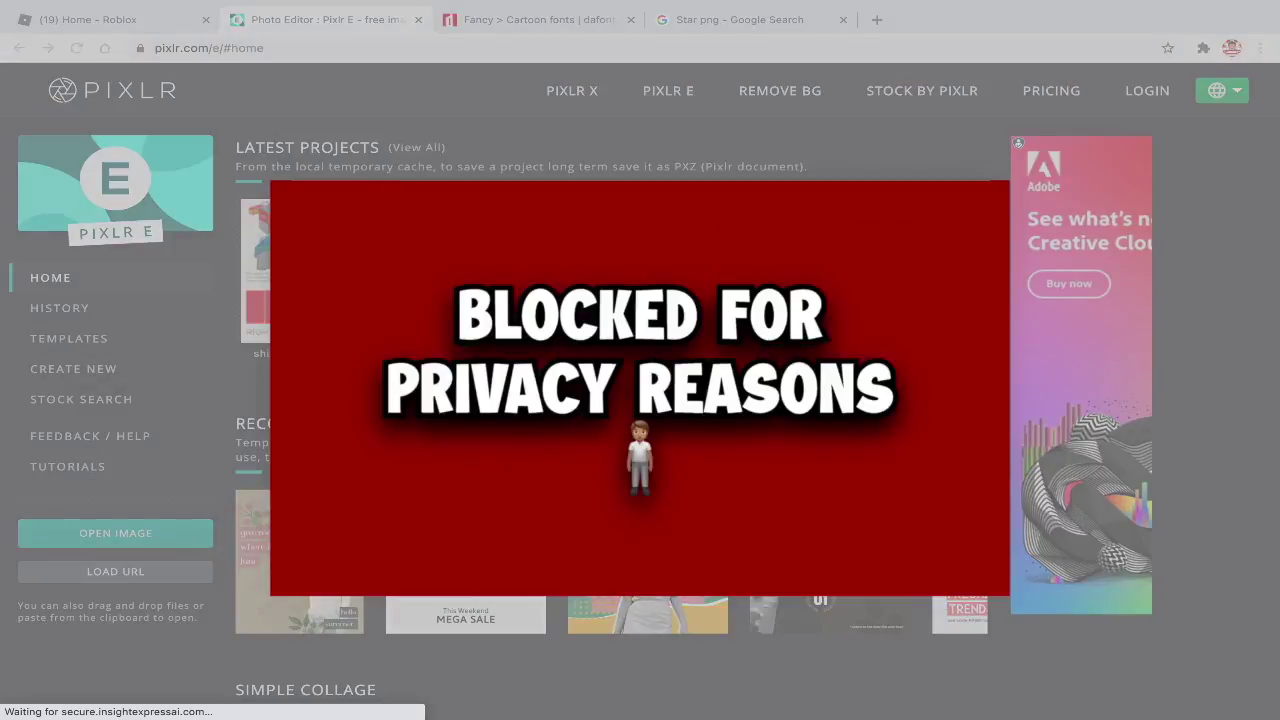
double_click(452, 321)
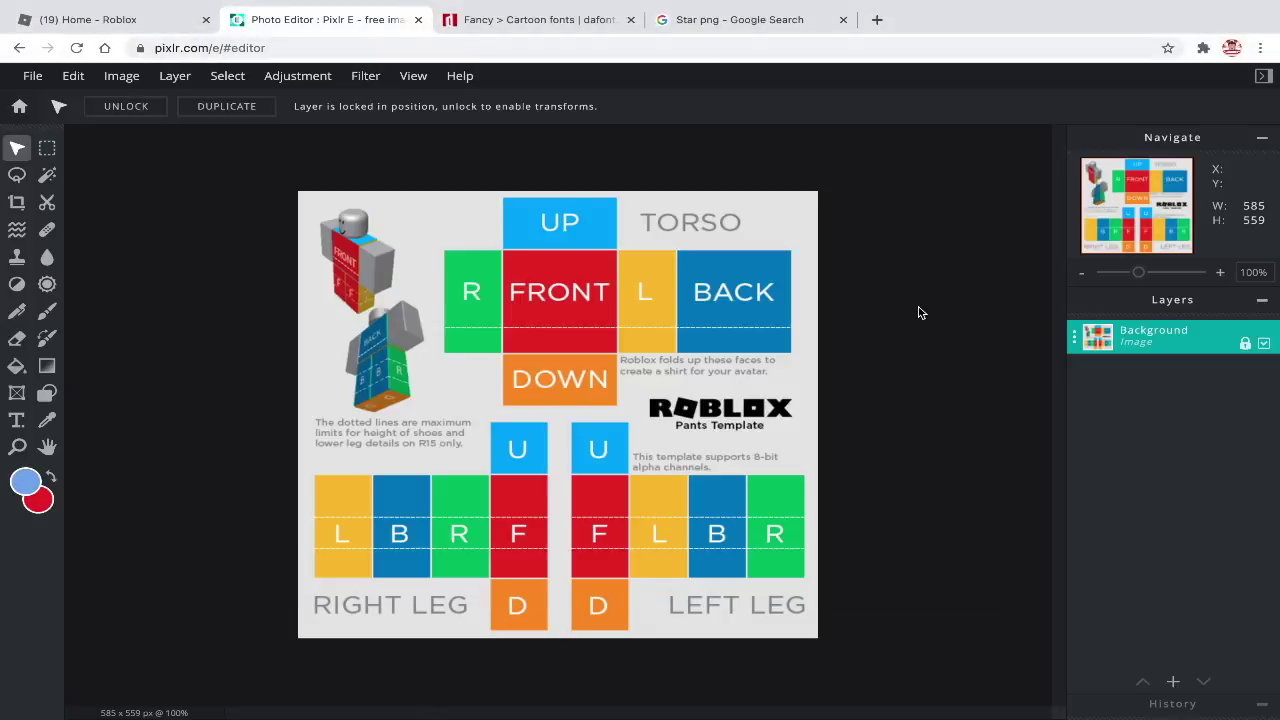
Add an empty layer and draw a filled red rectangle about 221 by 212 px over the middle of the template.
left_click(1173, 680)
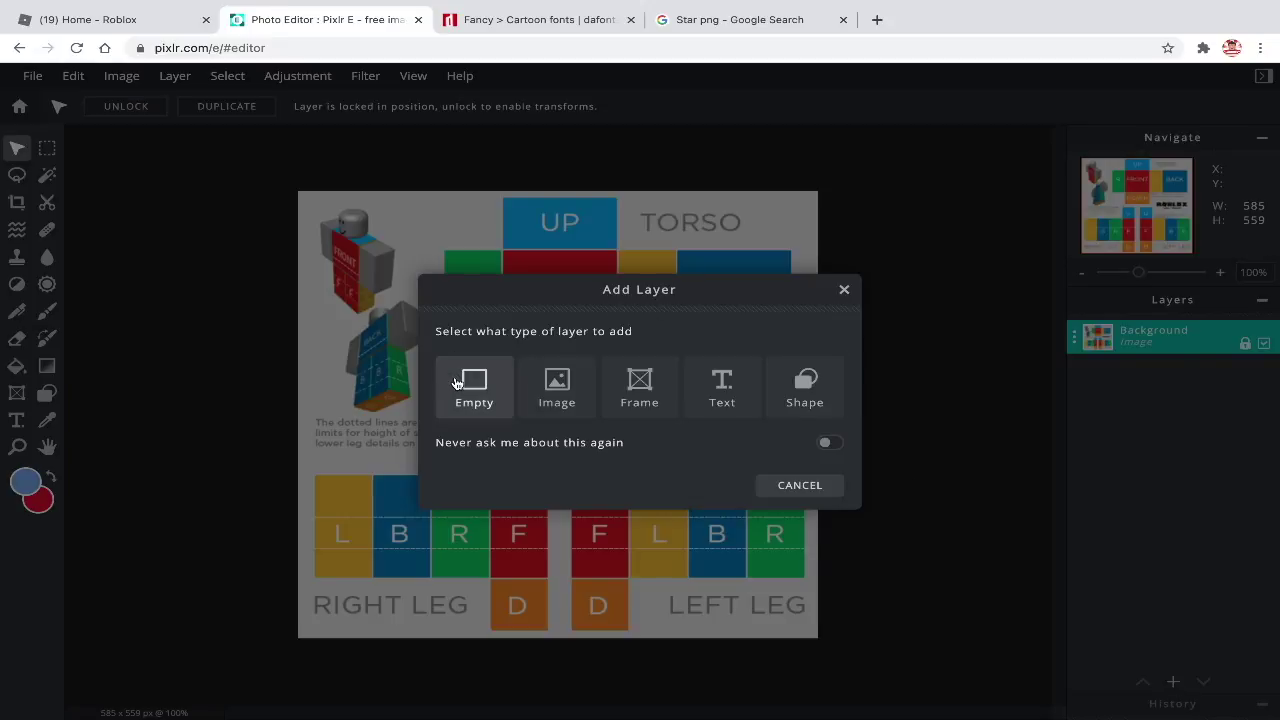
left_click(456, 383)
left_click(47, 393)
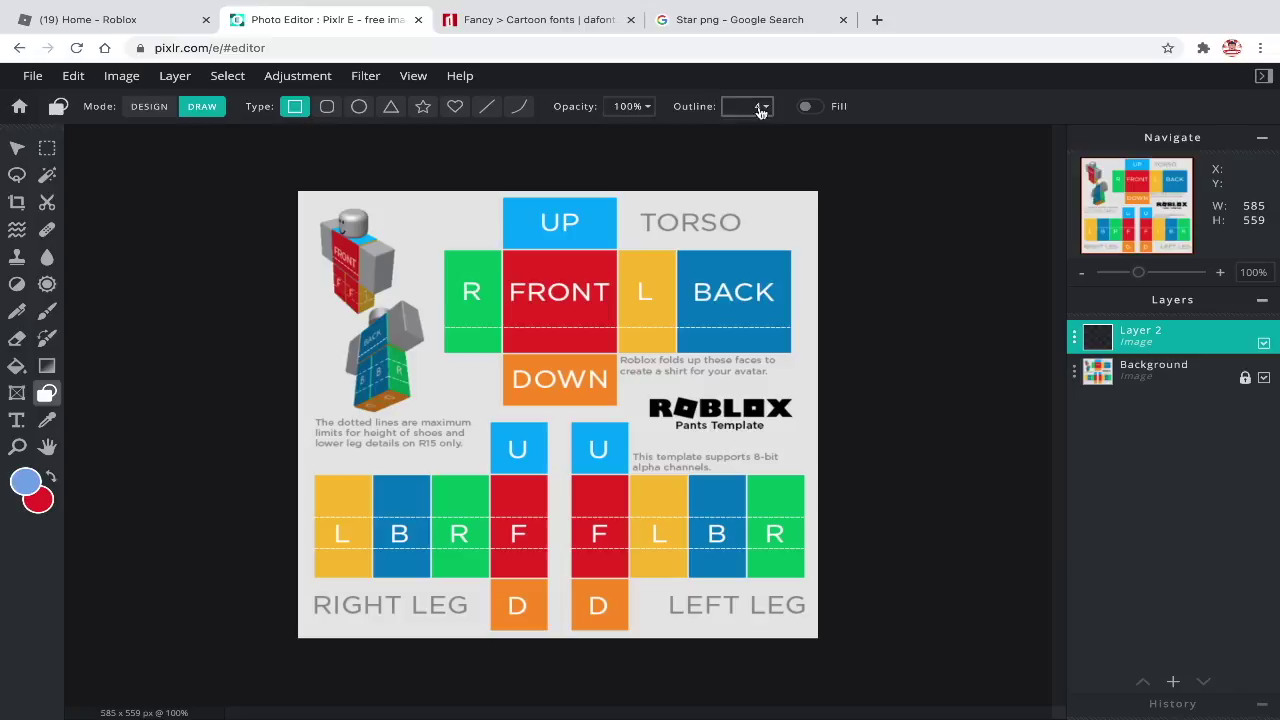
left_click_drag(470, 348, 668, 518)
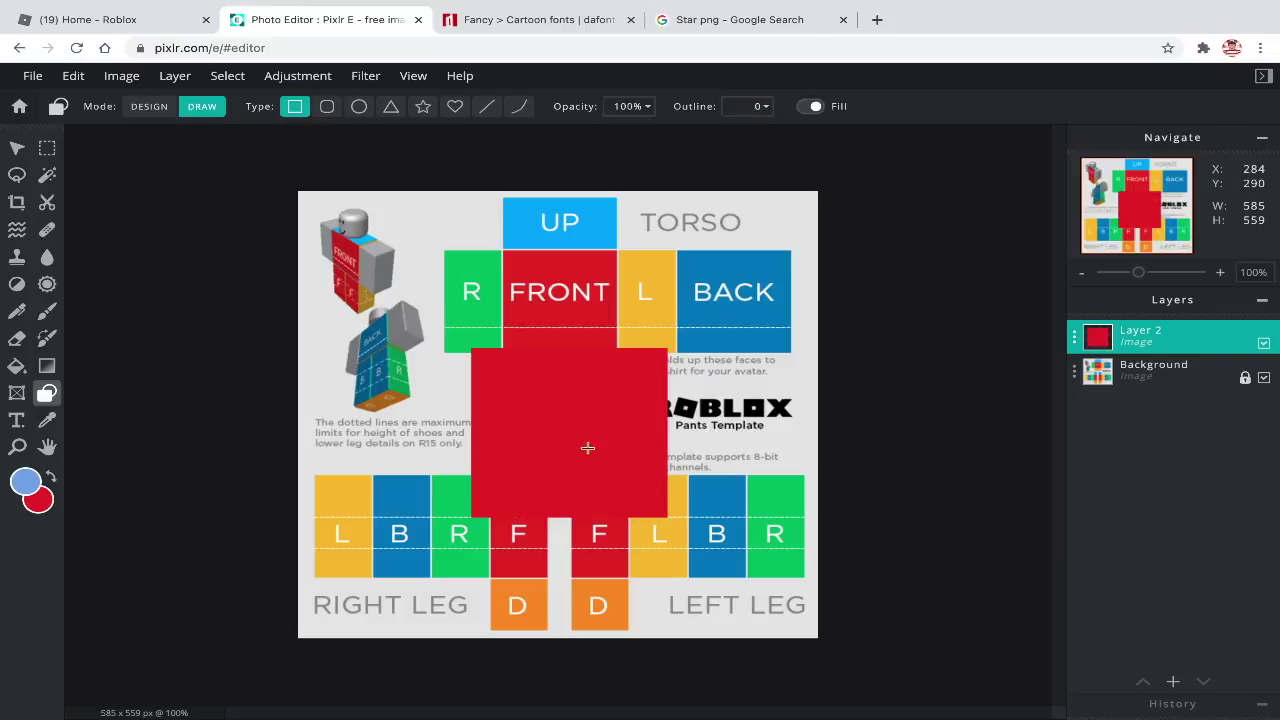
Move and resize the red rectangle to cover the right leg's L panel exactly, at 64 by 128 px.
key("v")
scroll(418, 427, "up", 3)
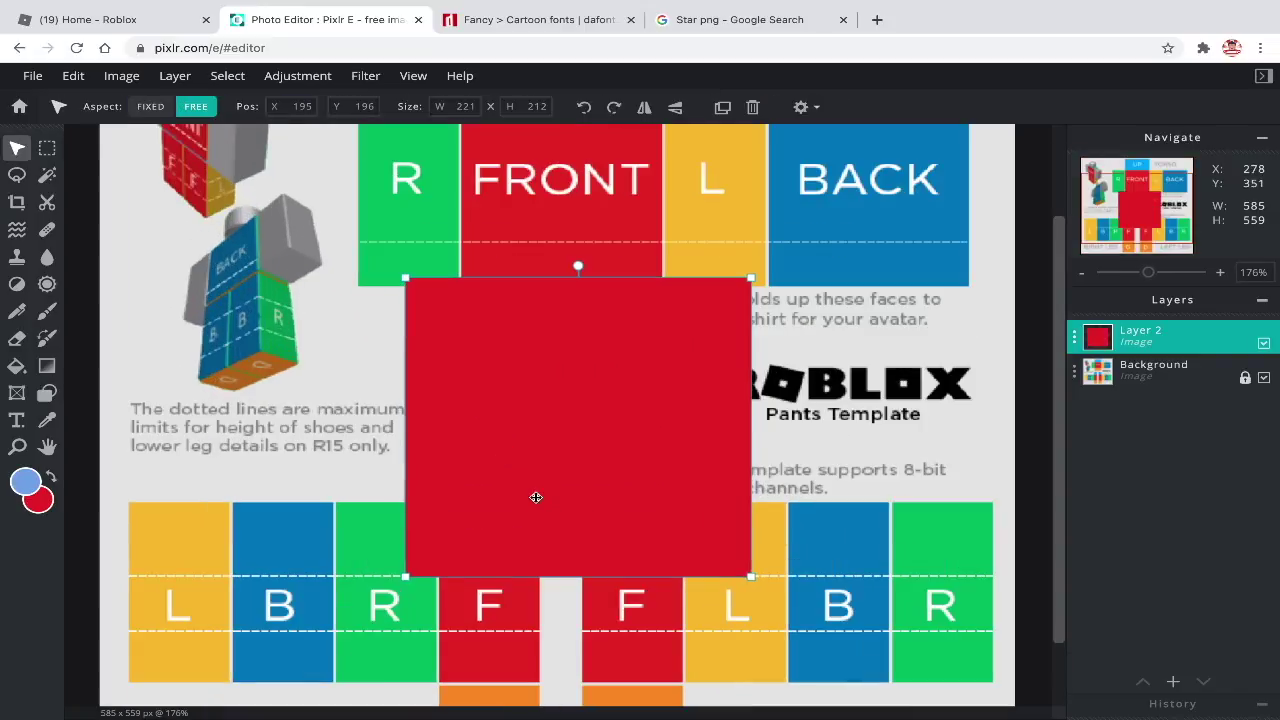
scroll(536, 497, "down", 2)
left_click_drag(714, 310, 513, 401)
left_click_drag(1148, 272, 1165, 272)
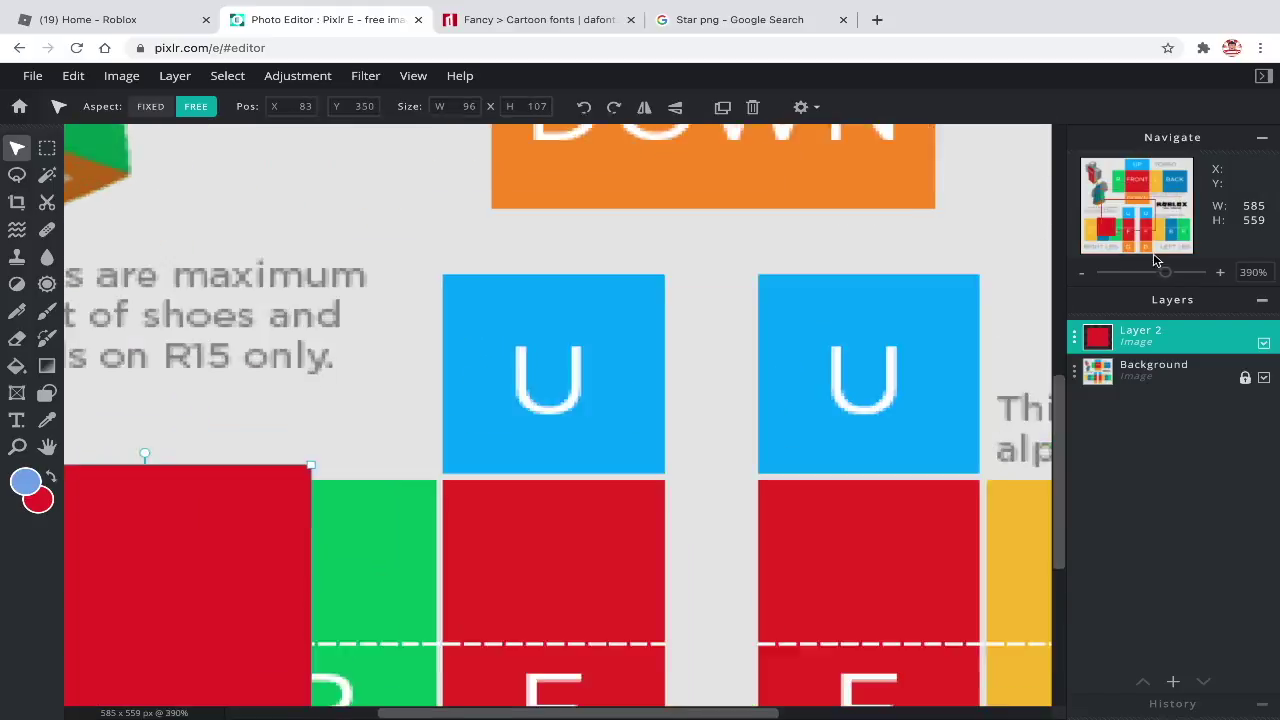
left_click_drag(1129, 215, 1094, 224)
left_click_drag(576, 303, 354, 317)
left_click_drag(462, 566, 351, 633)
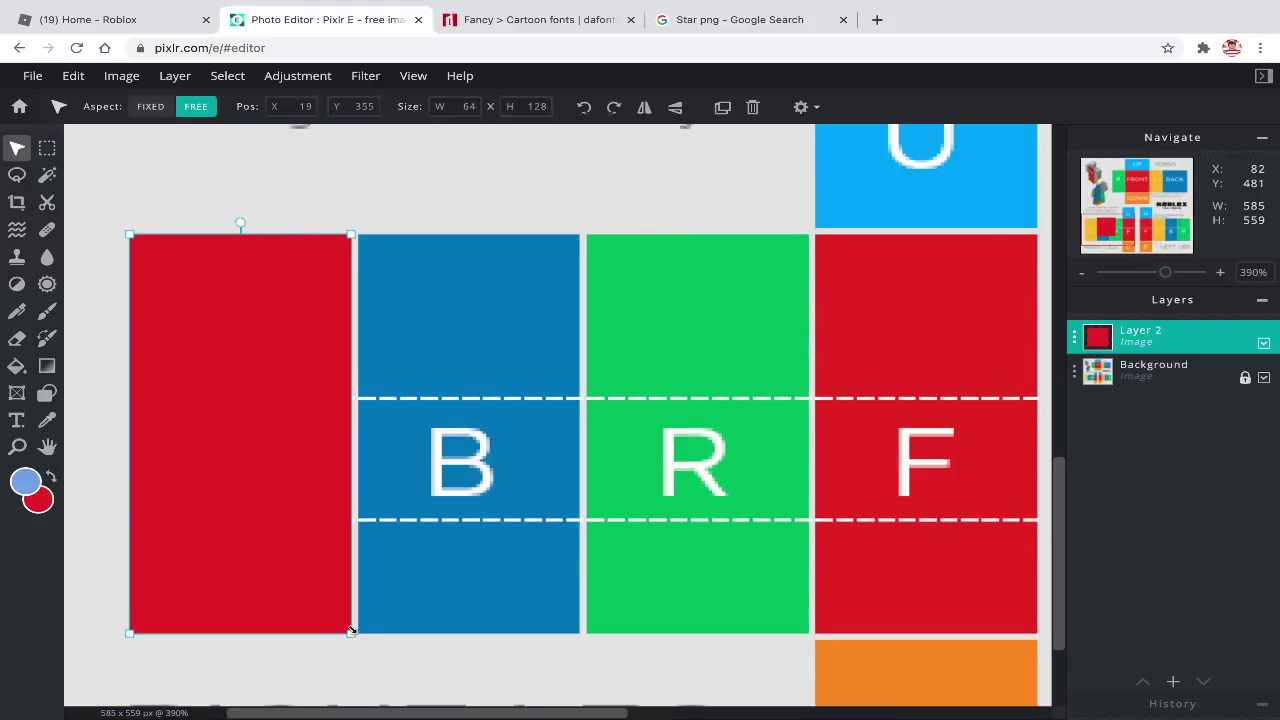
Duplicate the red panel and place the copies over the right leg's B, R and F panels.
left_click(722, 106)
left_click_drag(276, 334, 504, 334)
left_click(196, 107)
left_click(722, 106)
left_click_drag(428, 343, 891, 321)
key("super+d")
Duplicate the red panel further and place the copies over the left leg's F, L, B and R panels.
scroll(721, 320, "right", 6)
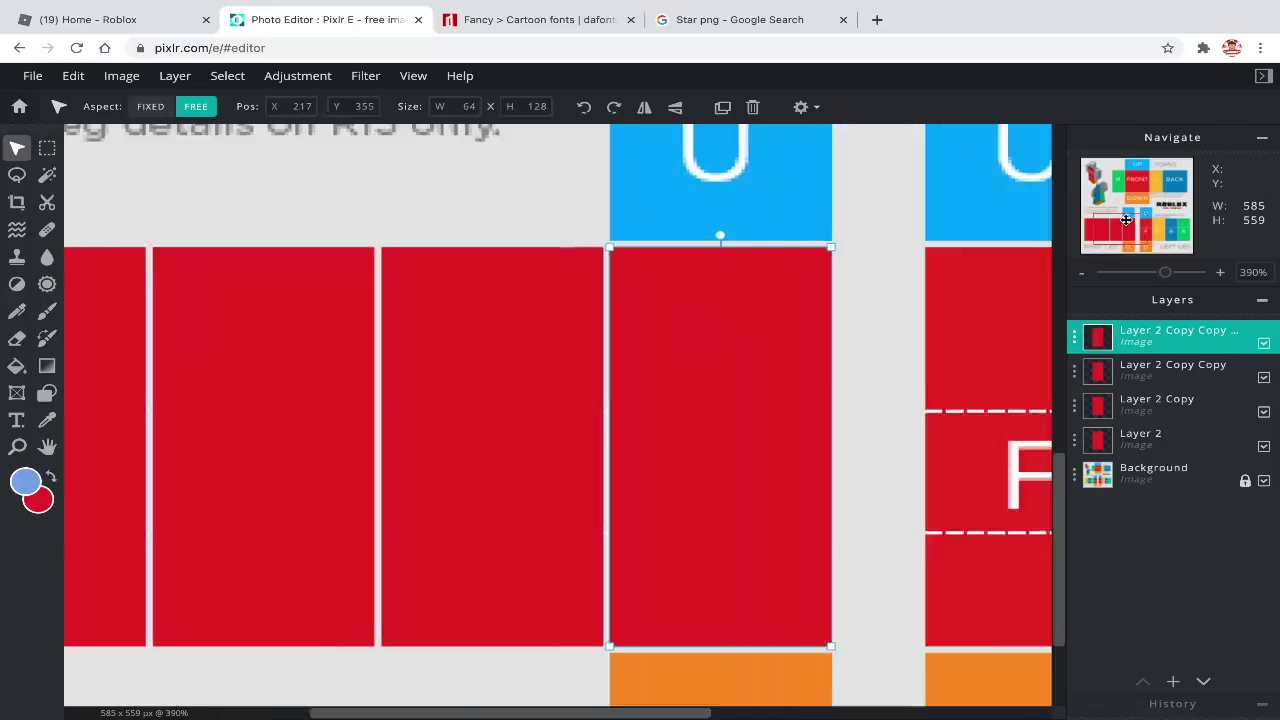
key("super+d")
left_click_drag(274, 245, 588, 243)
scroll(588, 243, "right", 4)
left_click(722, 106)
left_click_drag(238, 254, 921, 285)
left_click(722, 106)
left_click(722, 106)
Duplicate the left leg's front panel and fit the copy to the U square above it, about 64 by 64 px.
scroll(921, 285, "up", 4)
scroll(921, 285, "left", 4)
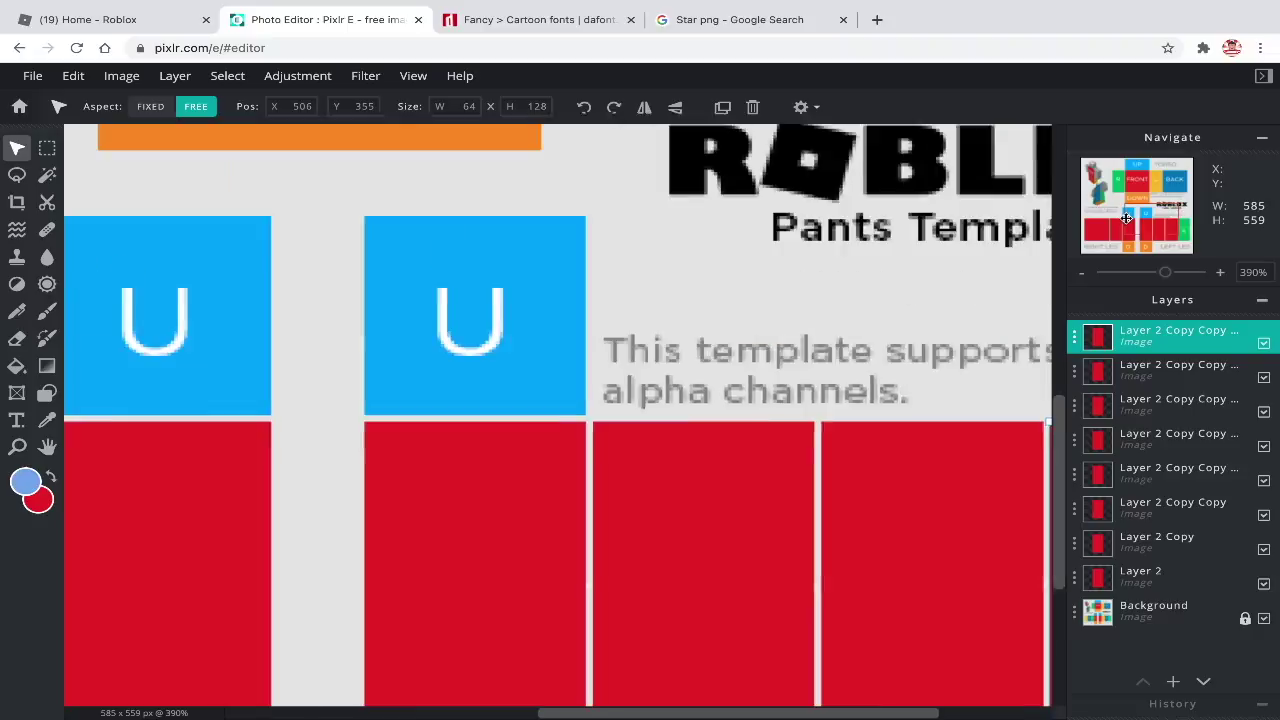
left_click(630, 600)
left_click(722, 106)
left_click_drag(617, 589, 616, 387)
scroll(616, 386, "down", 3)
left_click_drag(703, 641, 706, 509)
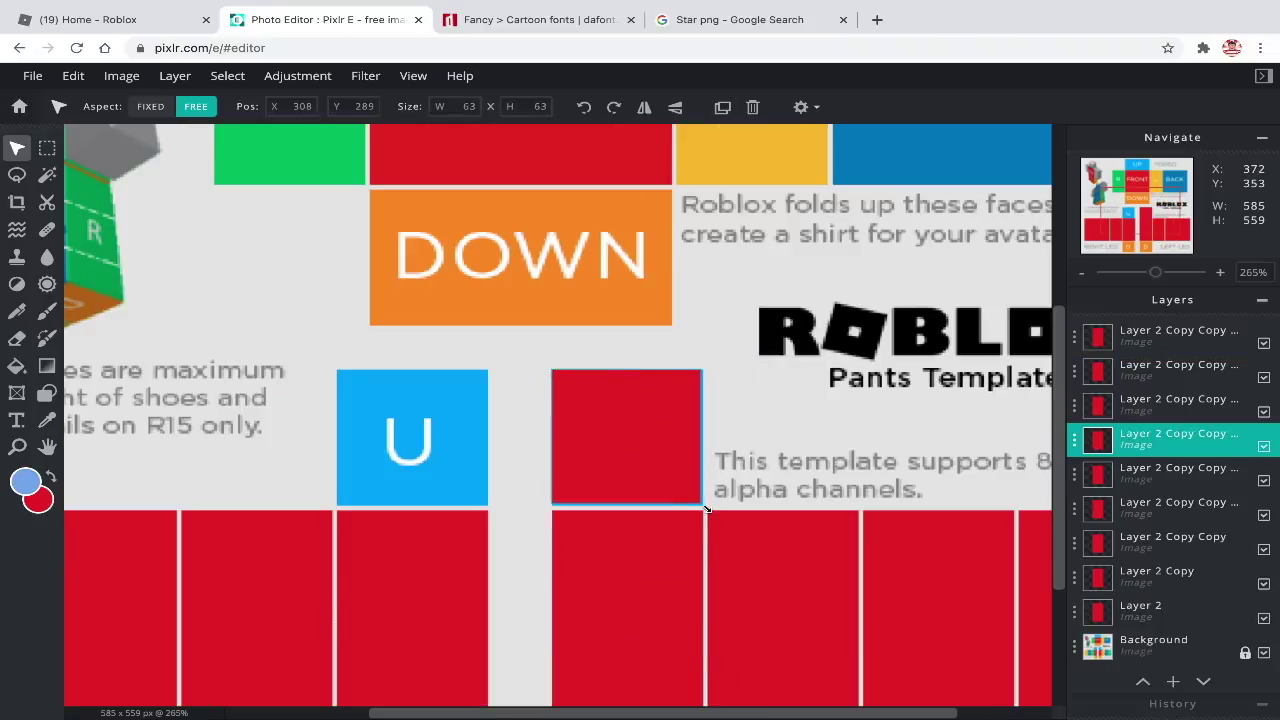
Fix the aspect ratio and place a duplicate of the red square over the right leg's U square.
left_click(152, 106)
left_click(722, 108)
left_click_drag(619, 399, 406, 398)
Duplicate the red square twice more to cover the D squares of both legs.
scroll(406, 398, "down", 3)
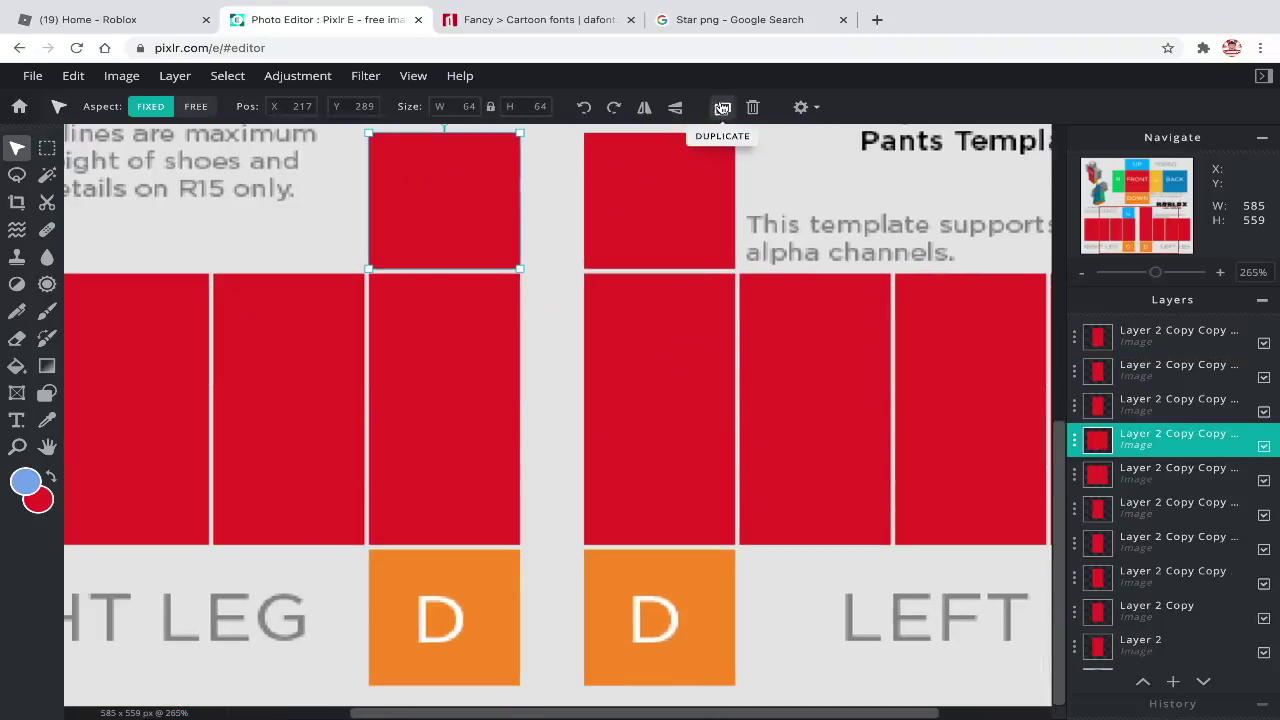
left_click(722, 107)
left_click_drag(466, 187, 677, 606)
left_click(722, 107)
left_click(769, 598)
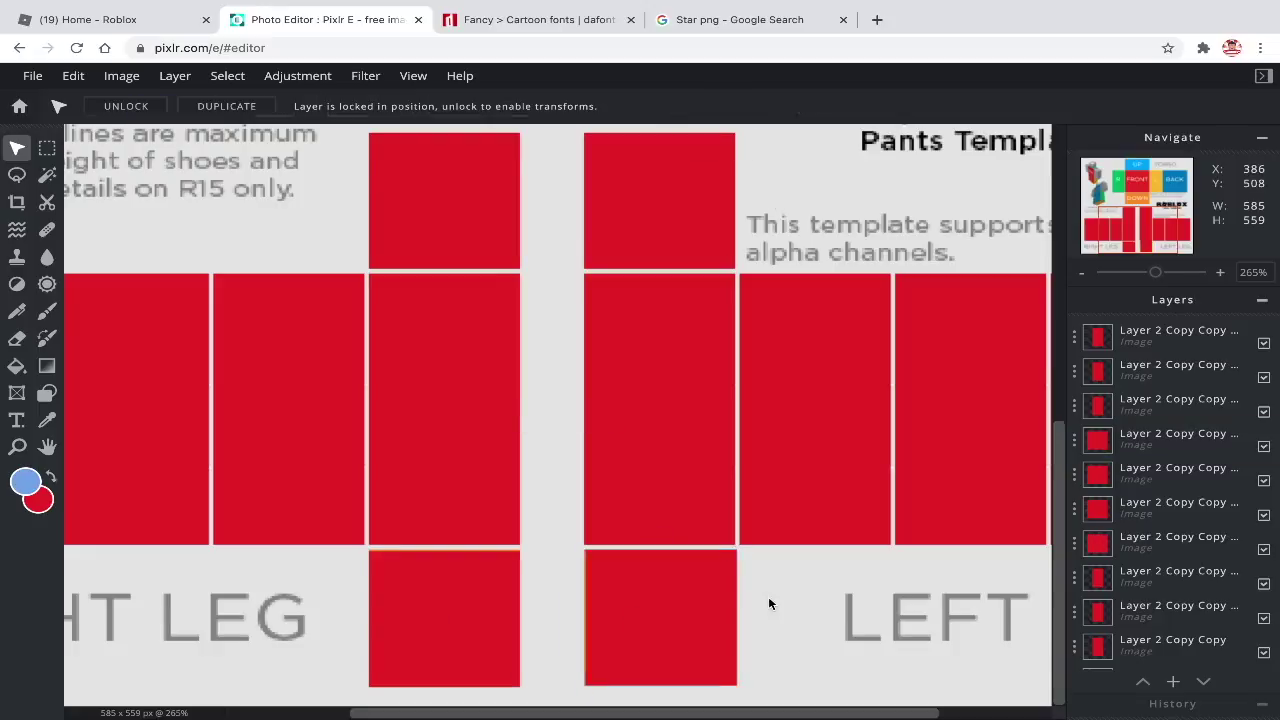
Duplicate the Top Right Leg layer with free aspect and move the copy up onto the torso's front panel.
scroll(769, 598, "down", 3)
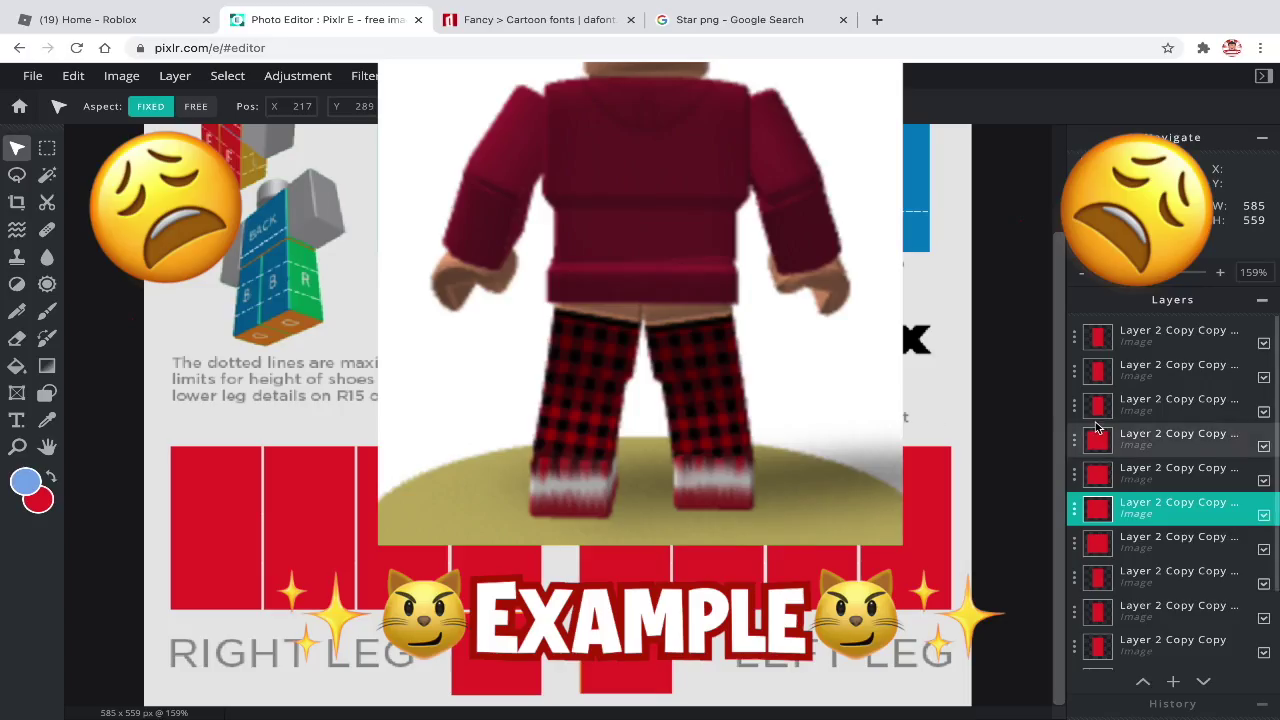
scroll(1097, 428, "down", 2)
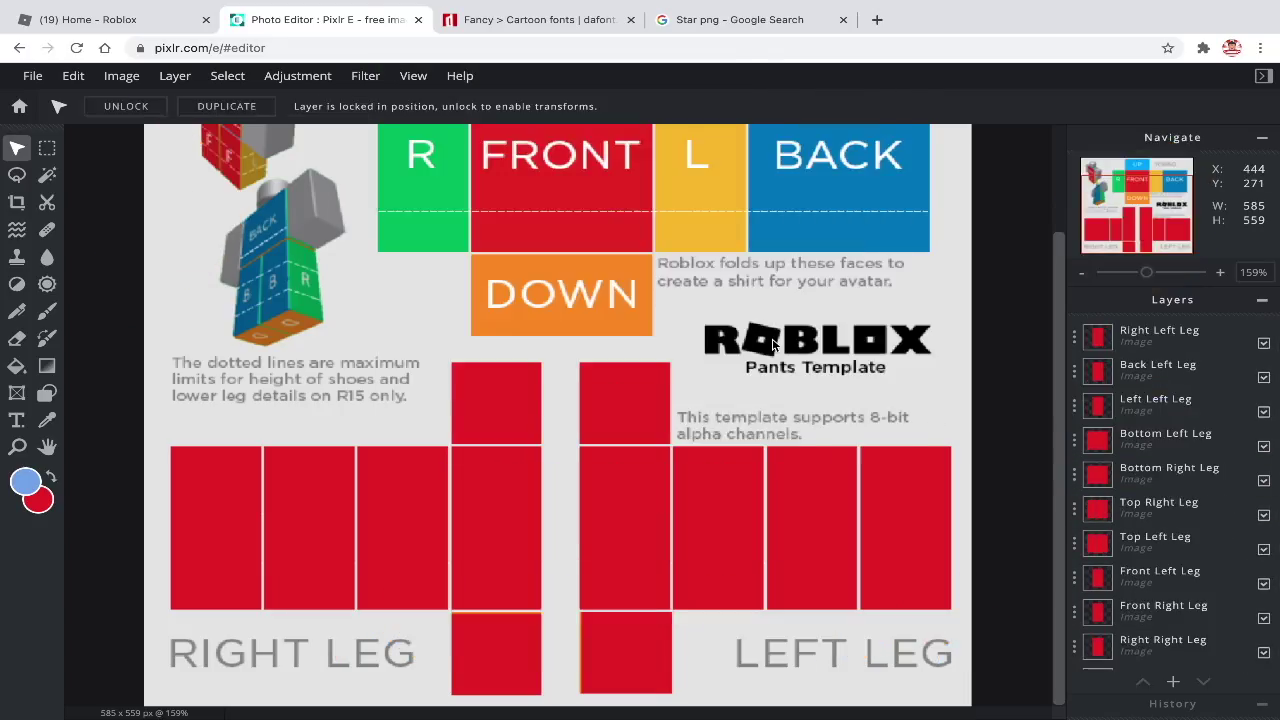
scroll(772, 338, "up", 3)
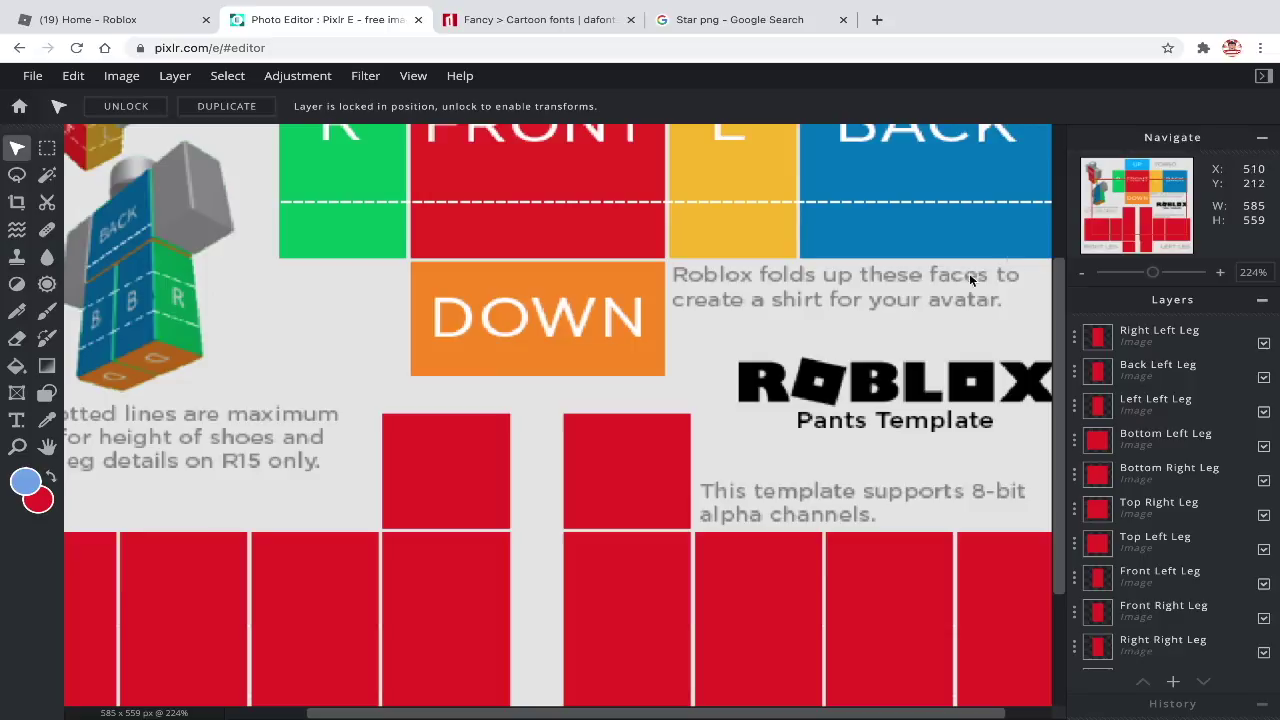
left_click_drag(1094, 222, 1094, 213)
left_click(535, 568)
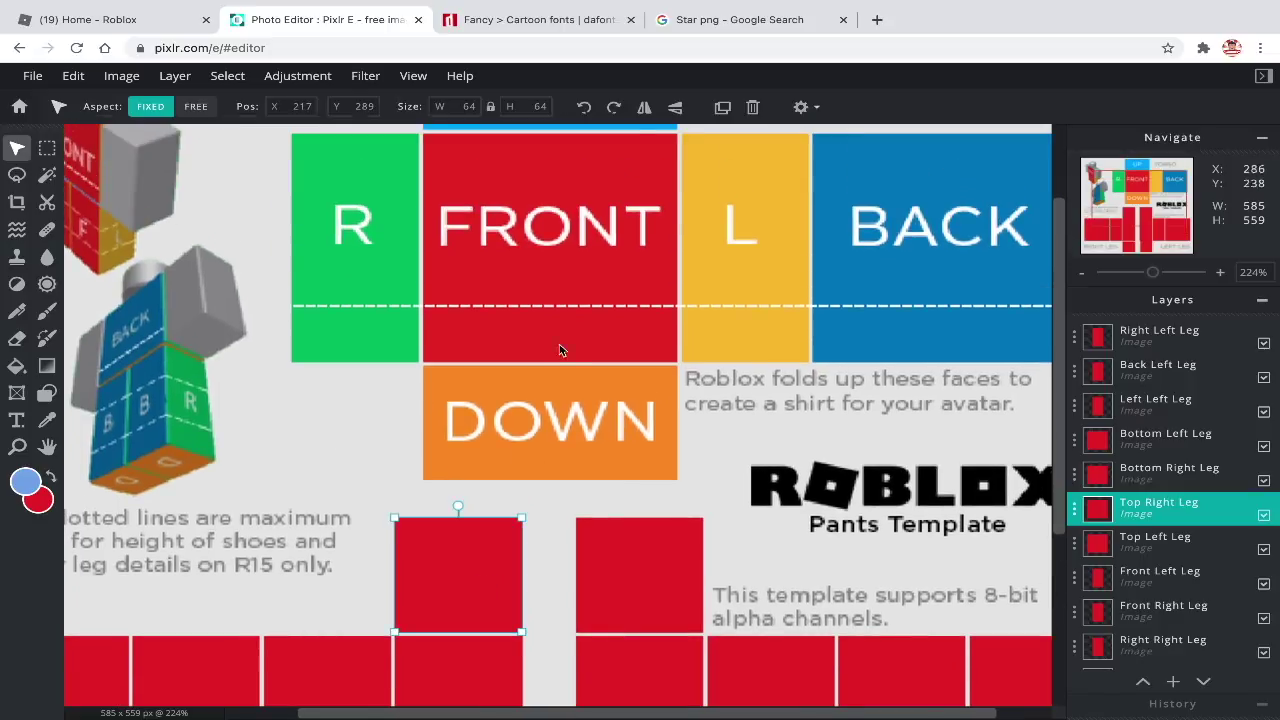
left_click(722, 107)
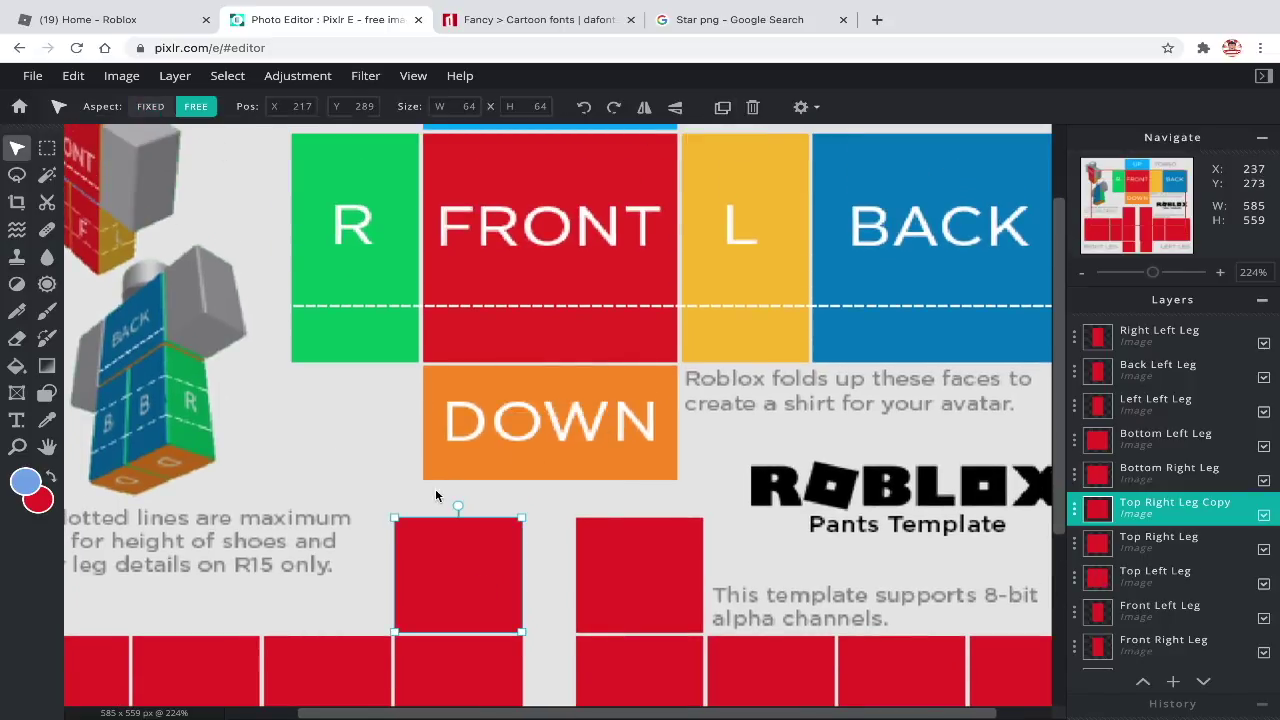
left_click_drag(437, 486, 451, 271)
Fit the copied square to the strip below the dotted line of the torso's R panel, at 64 by 32 px.
scroll(451, 271, "up", 3)
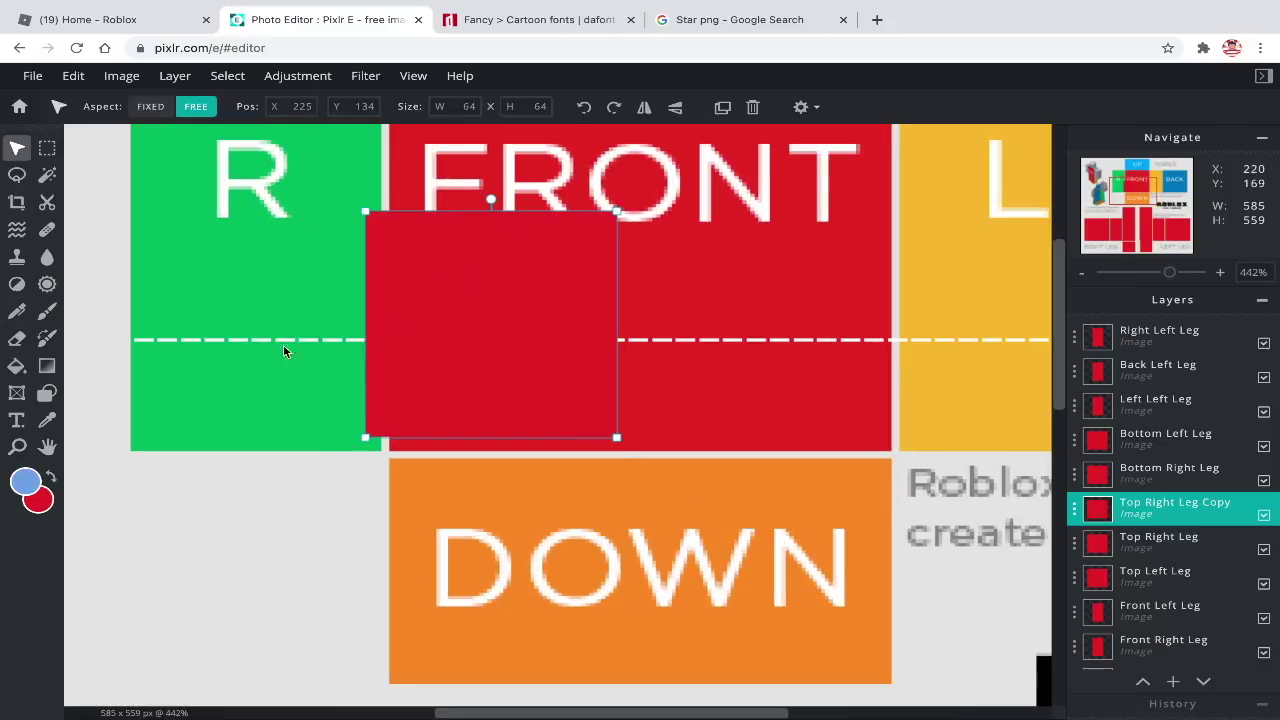
scroll(186, 365, "up", 2)
left_click_drag(472, 374, 223, 392)
left_click_drag(537, 168, 547, 326)
scroll(323, 377, "down", 2)
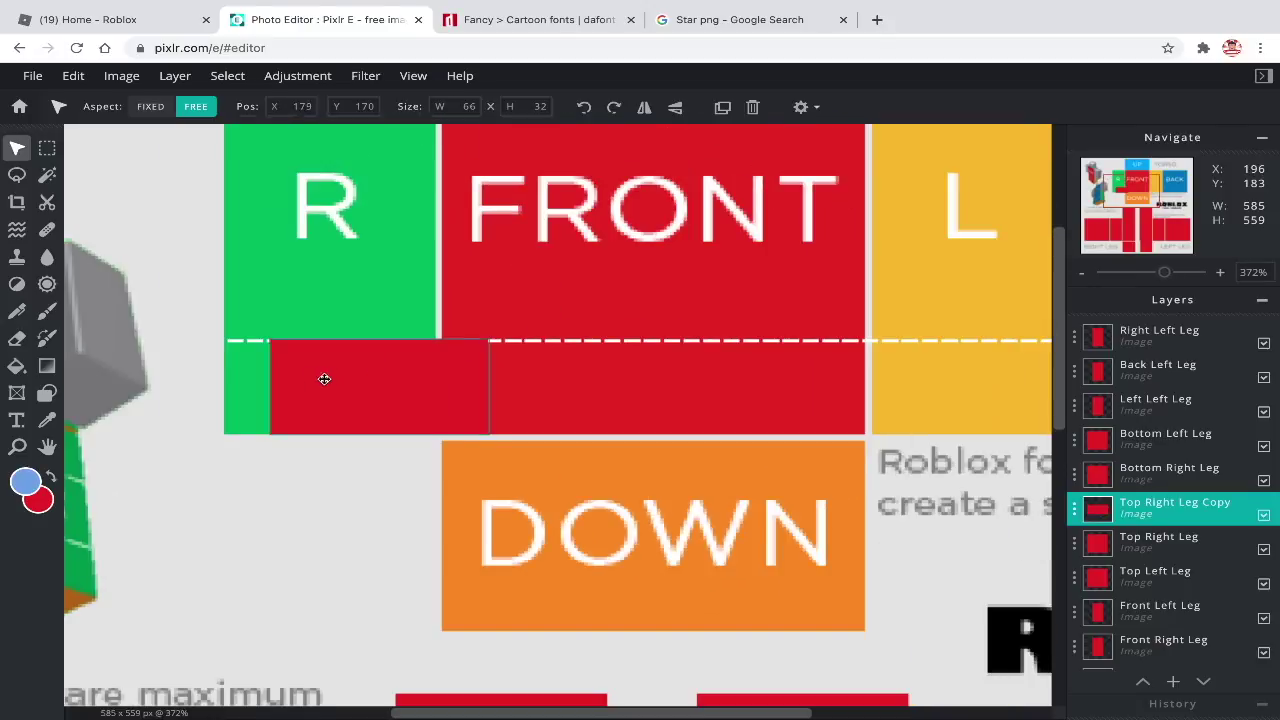
left_click_drag(323, 377, 283, 379)
mouse_move(442, 433)
left_mouse_down()
mouse_move(415, 430)
mouse_move(437, 433)
left_mouse_up()
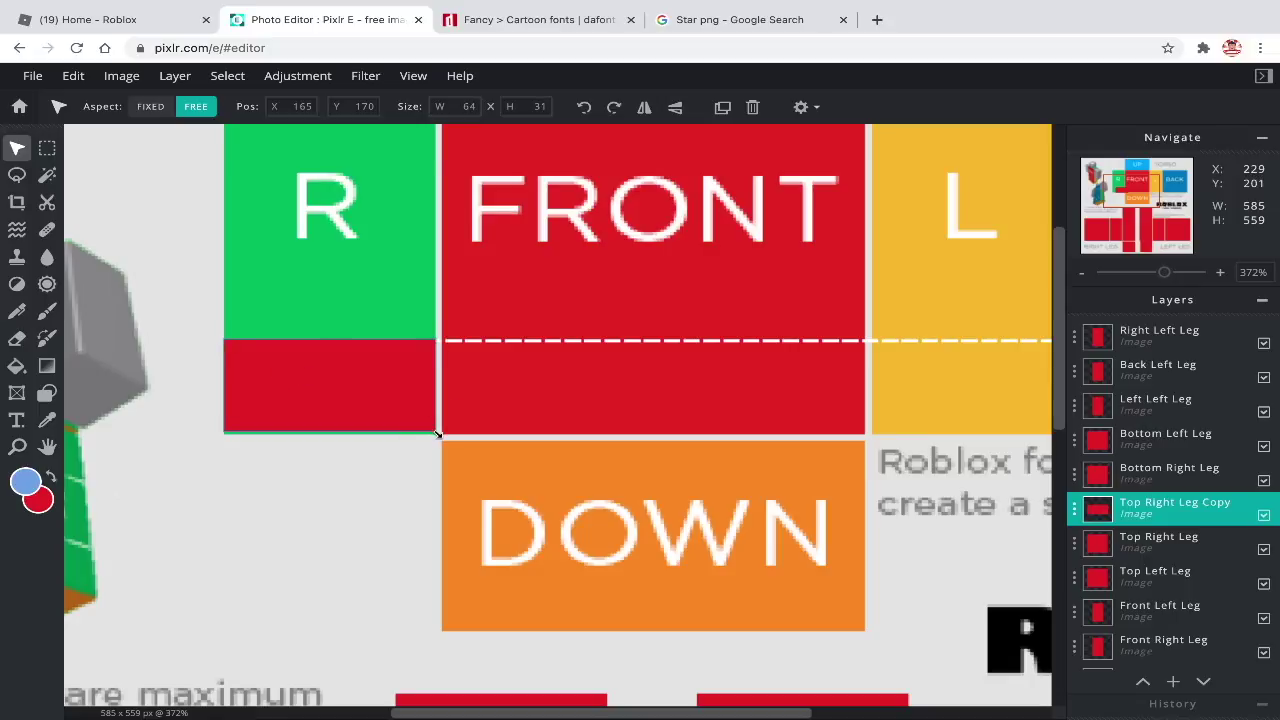
left_click(419, 469)
Duplicate the red strip and place the copy below the dotted line of the torso's L panel.
left_click(357, 361)
left_click(722, 106)
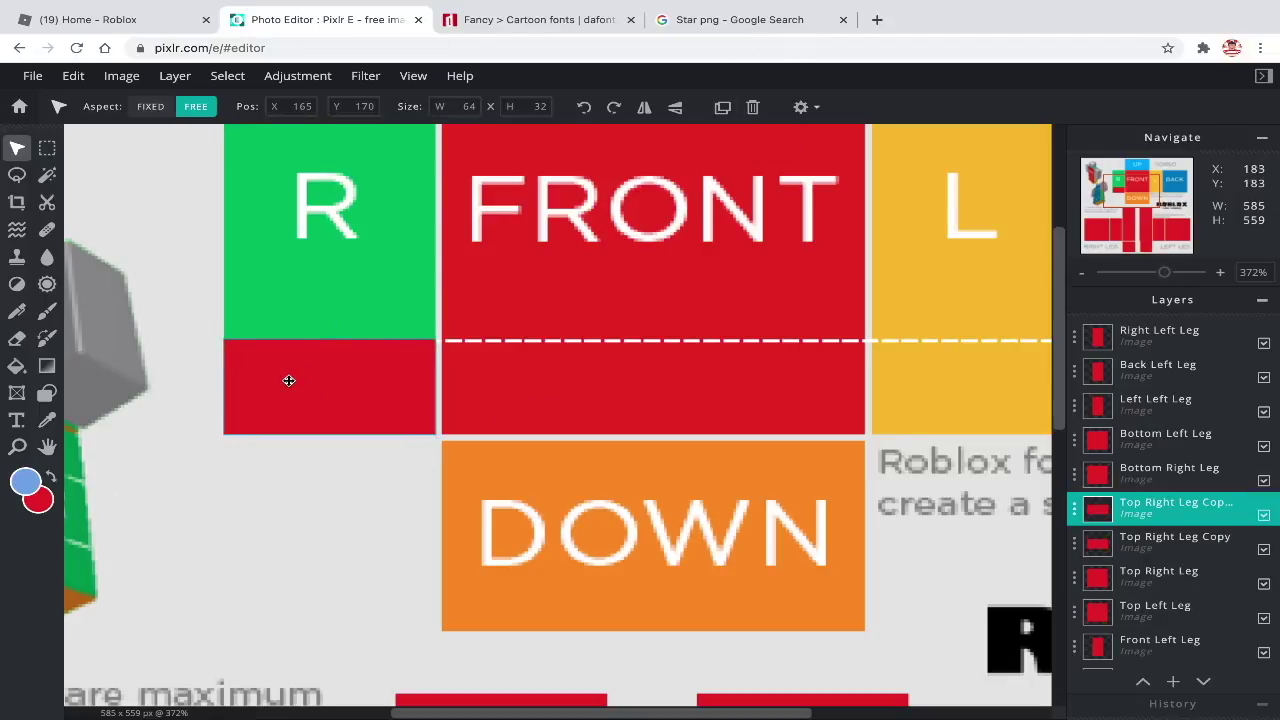
left_click_drag(289, 380, 937, 377)
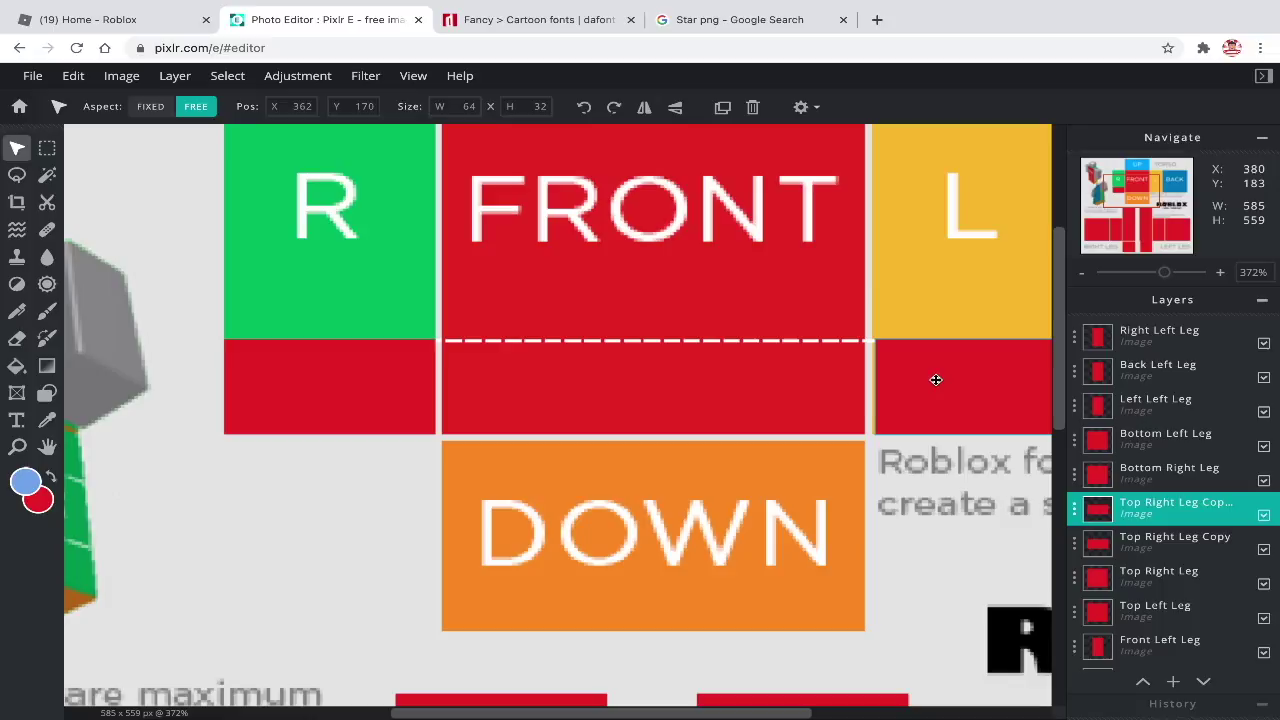
scroll(934, 377, "up", 2)
scroll(931, 377, "down", 4)
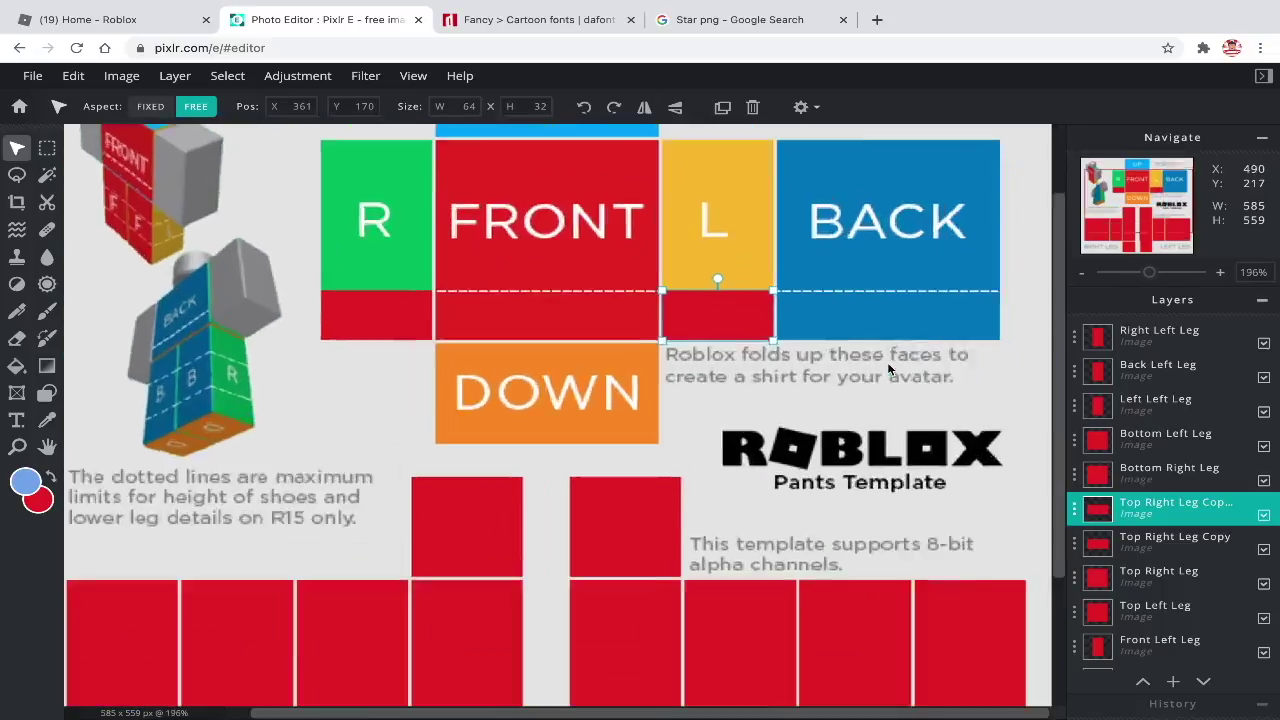
Duplicate the strip onto the lower part of the torso's BACK panel and widen the copy to 128 px.
scroll(888, 369, "up", 3)
left_click(722, 107)
left_click_drag(461, 243, 819, 243)
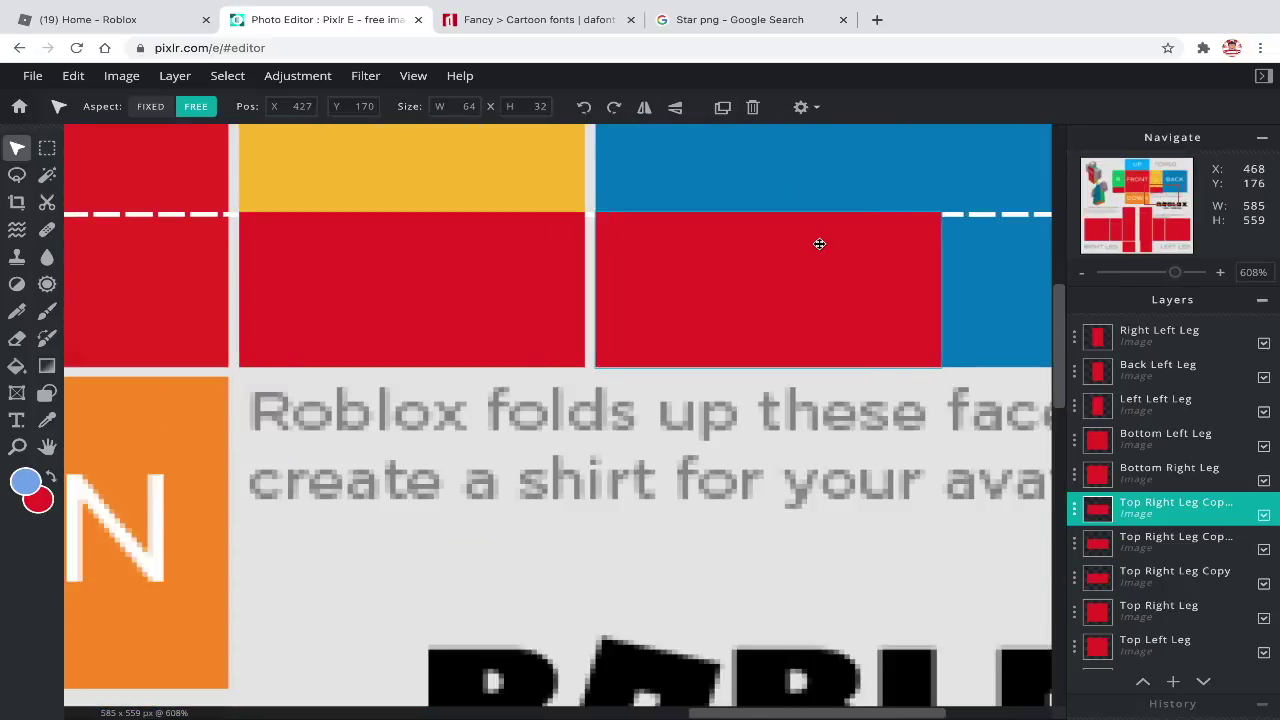
left_click_drag(1159, 194, 1172, 195)
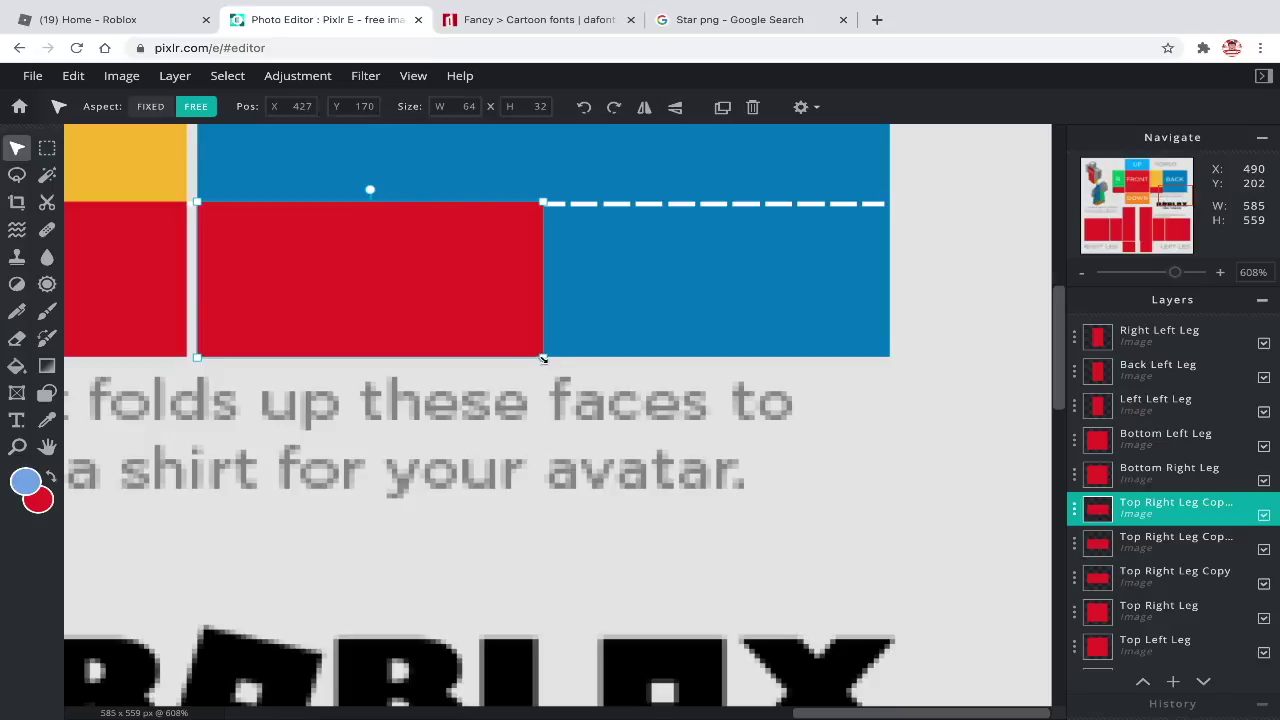
left_click_drag(543, 359, 889, 357)
Duplicate the 128 px wide strip and place the copy across the lower part of the torso's FRONT panel.
scroll(890, 360, "down", 2)
left_click(722, 107)
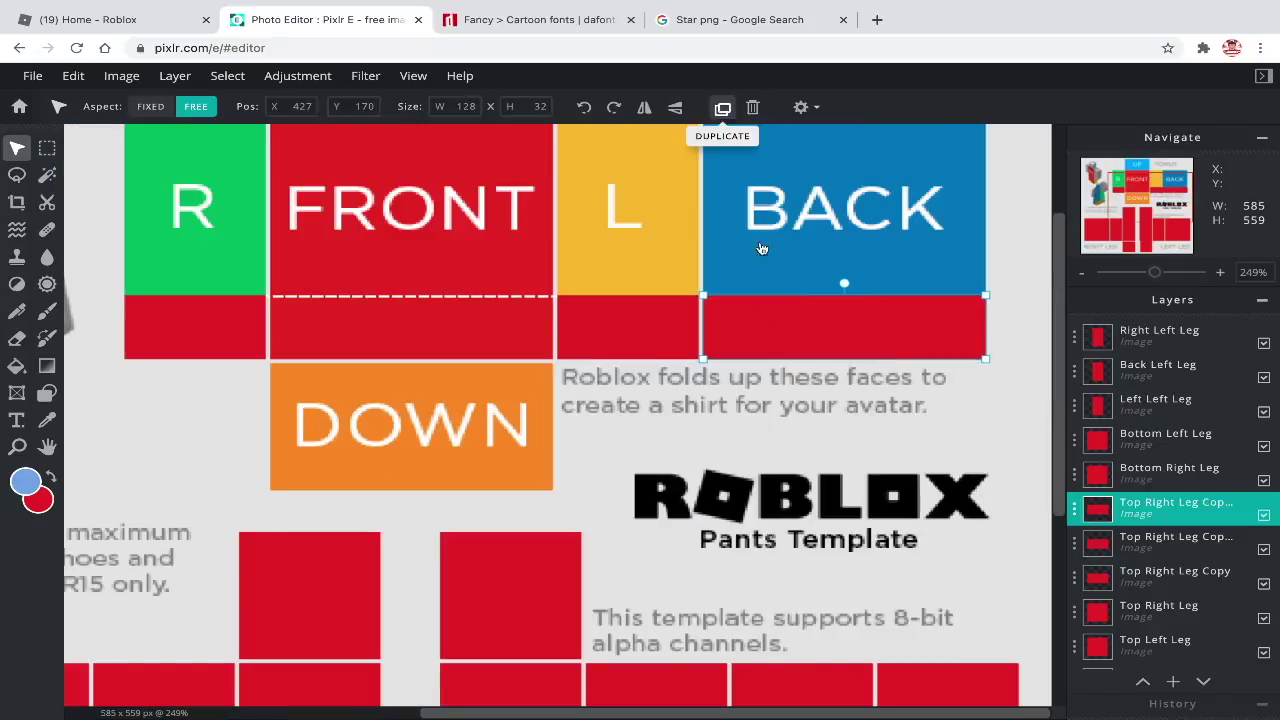
left_click_drag(797, 331, 364, 331)
Duplicate the front strip, move the copy onto the torso's DOWN panel and stretch it to cover the panel.
scroll(404, 390, "down", 2)
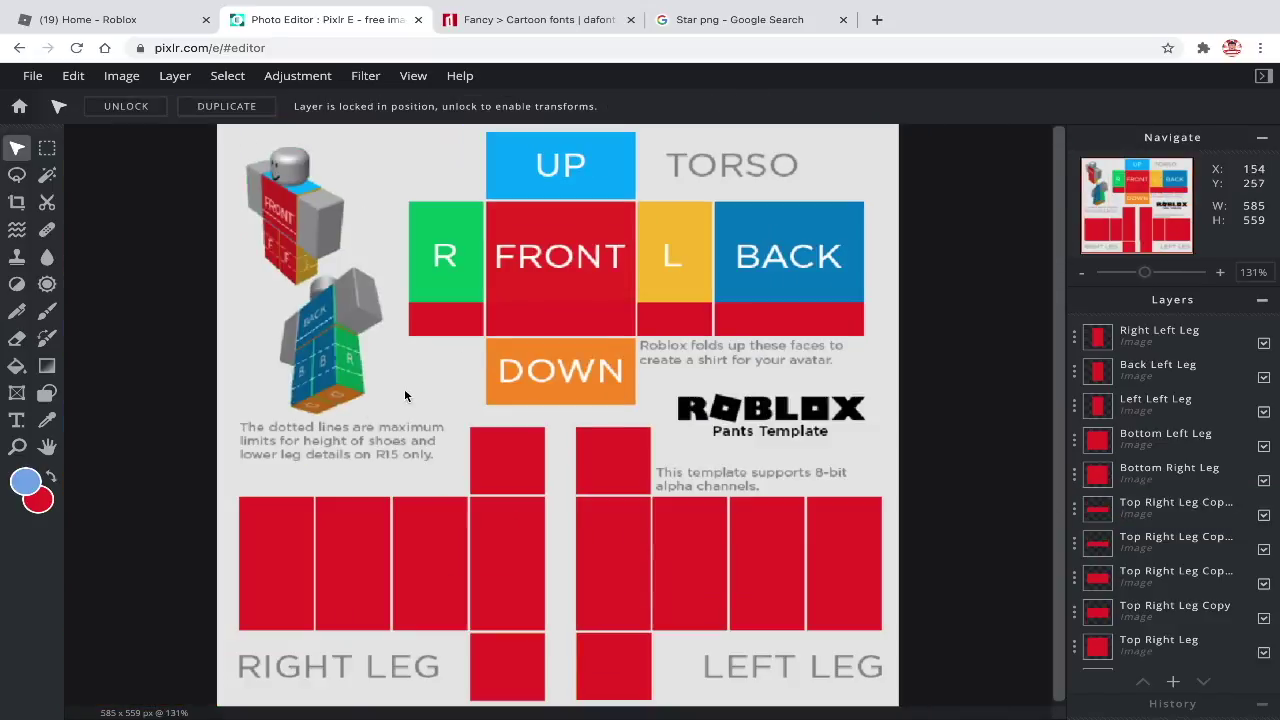
scroll(514, 309, "up", 4)
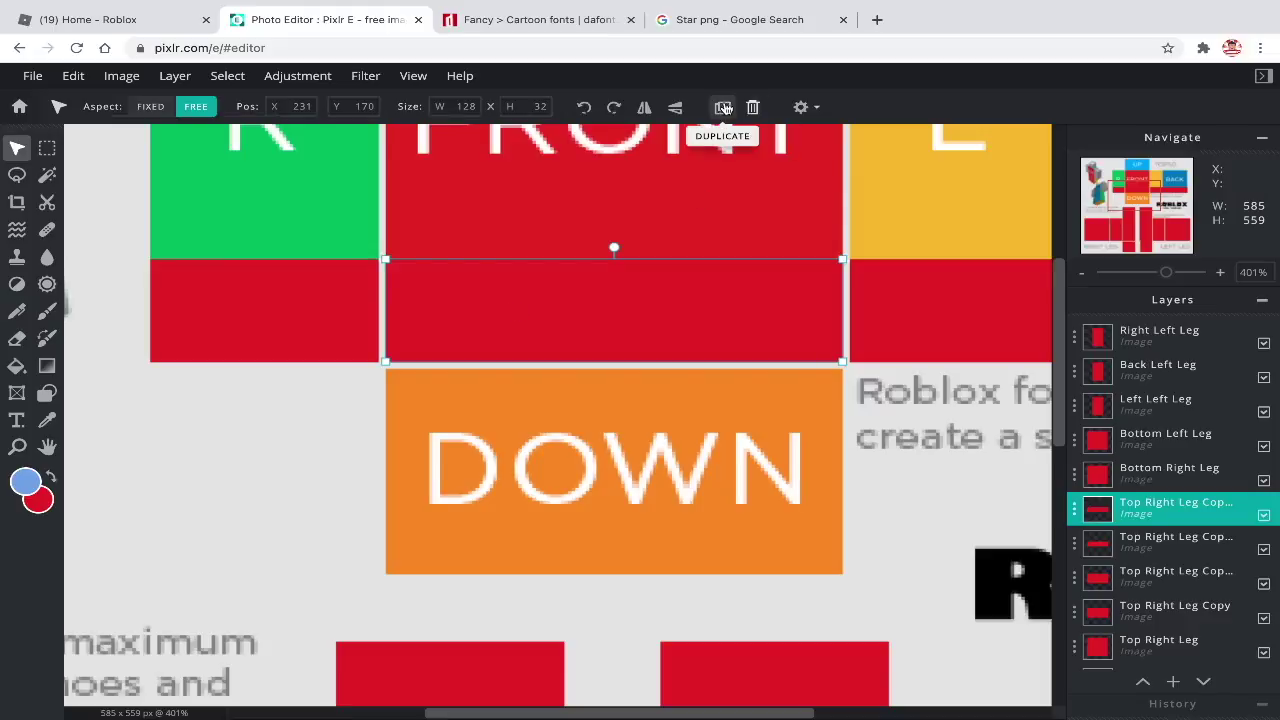
key("ctrl+j")
left_click_drag(600, 306, 604, 417)
left_click_drag(845, 473, 846, 574)
scroll(880, 530, "down", 5)
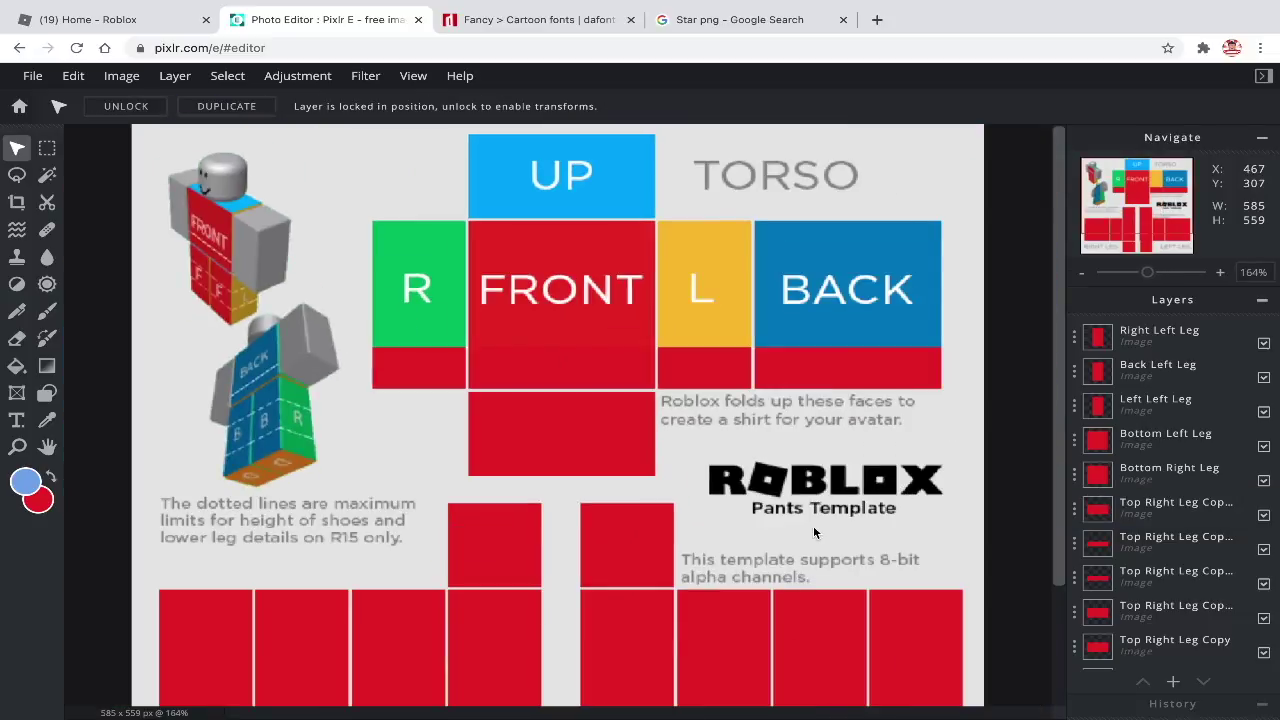
Add a new empty layer and swap the foreground and background colors for drawing with the Shape tool.
scroll(815, 533, "up", 5)
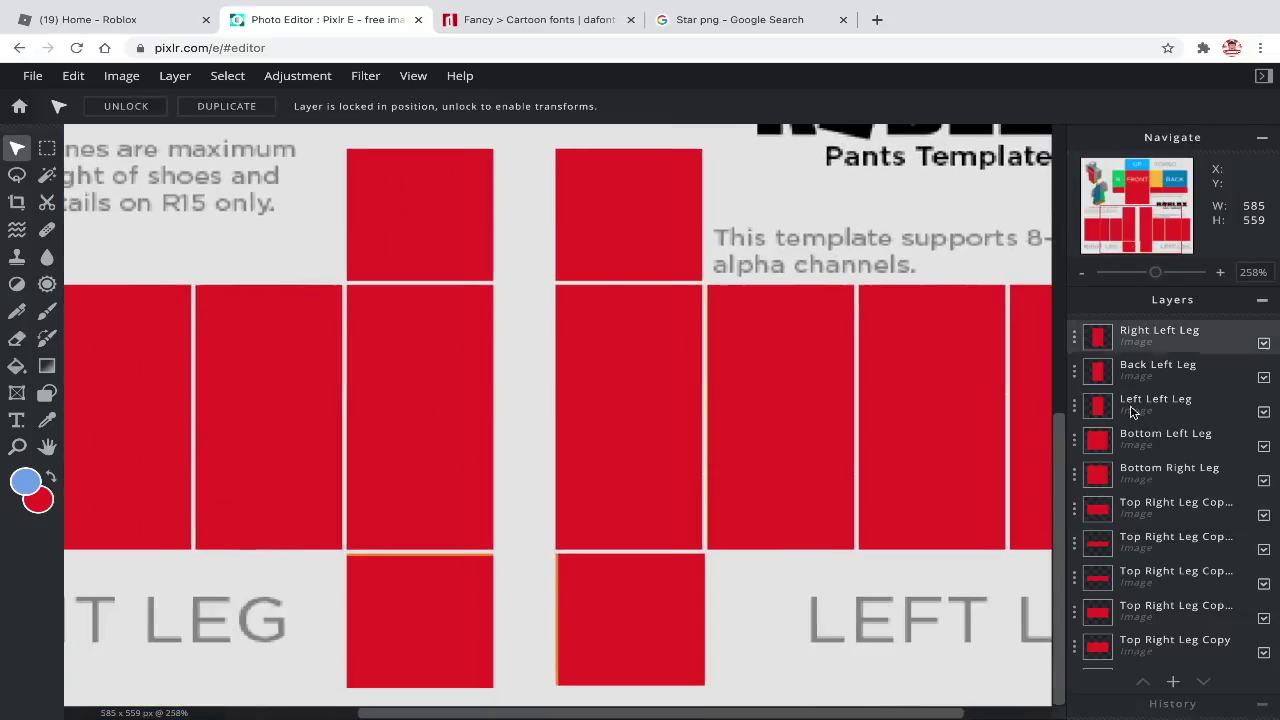
left_click(1174, 681)
left_click(386, 520)
scroll(376, 462, "up", 10)
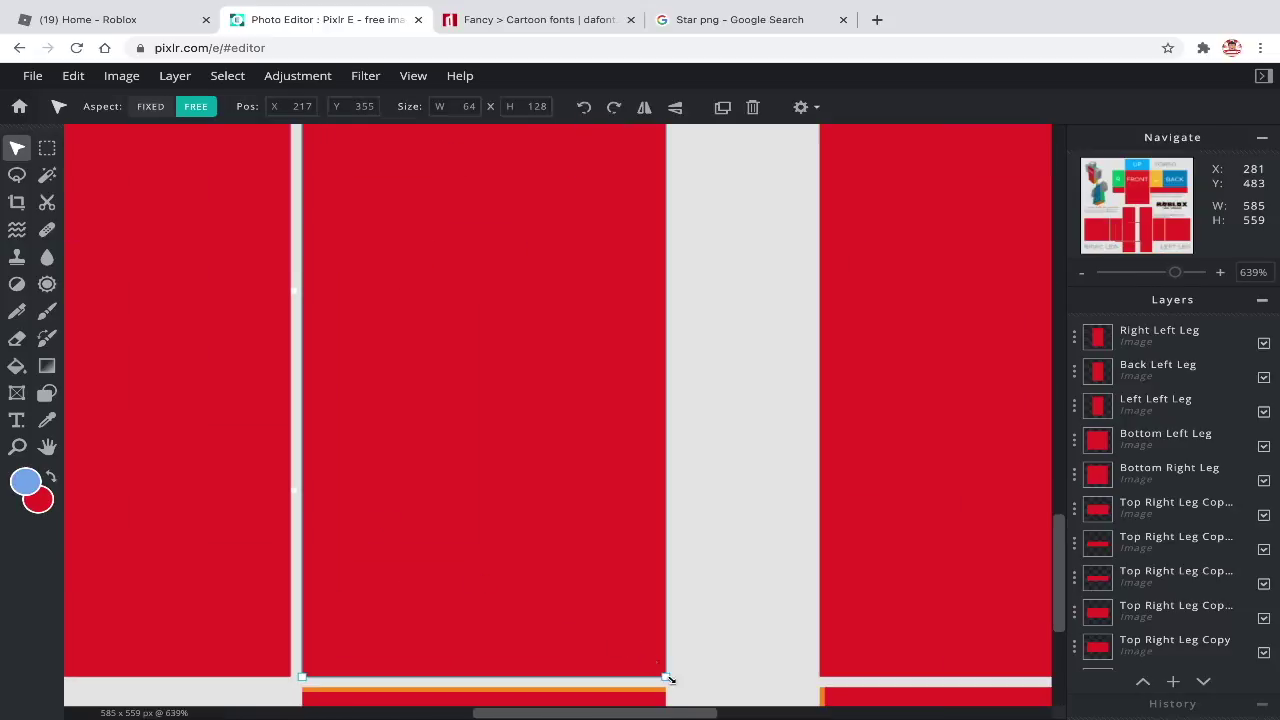
left_click(1174, 681)
left_click(803, 383)
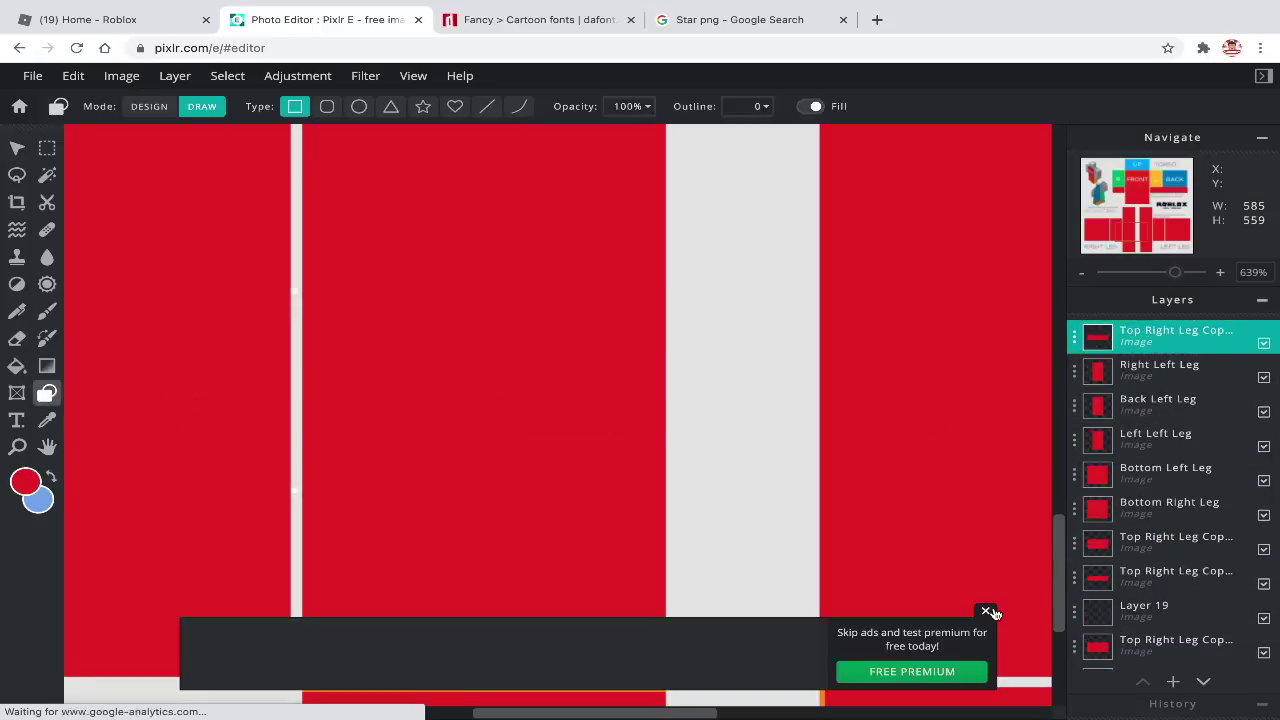
left_click(985, 610)
left_click_drag(599, 614, 637, 647)
left_click(17, 148)
left_click_drag(450, 580, 421, 600)
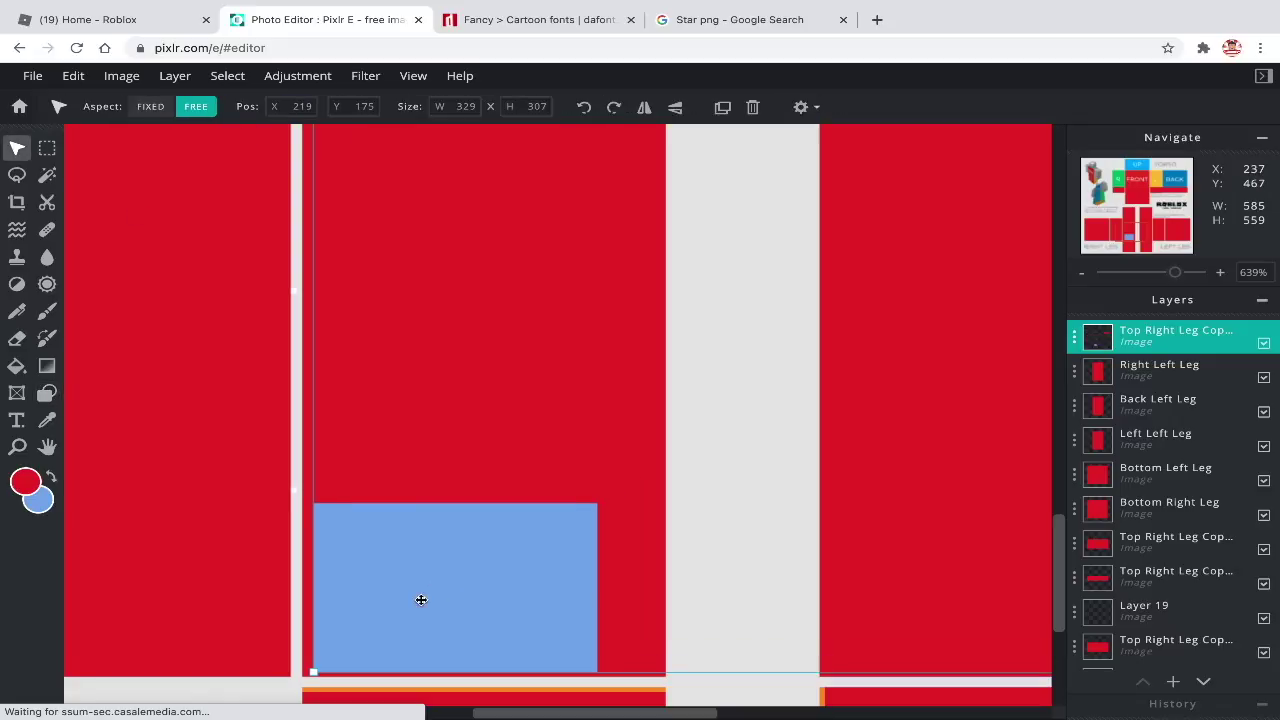
key("super+z")
key("super+z")
Move Layer 19 to the top of the stack and draw a blue rectangle about 64 by 33 px across the right leg's front panel.
left_click_drag(1100, 612, 1100, 335)
left_click(47, 393)
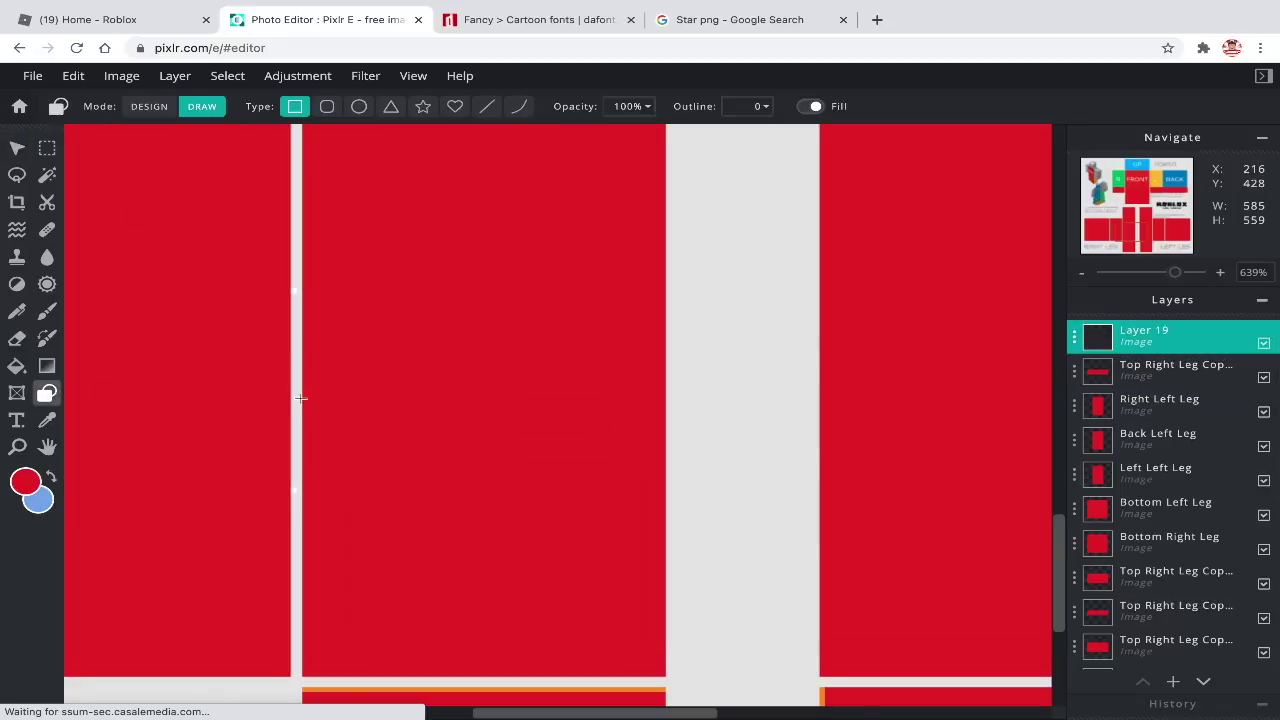
left_click_drag(302, 396, 666, 566)
Move the blue rectangle to the bottom edge of the right leg's front panel and reduce its height to 30 px.
left_click(17, 148)
left_click_drag(357, 530, 360, 642)
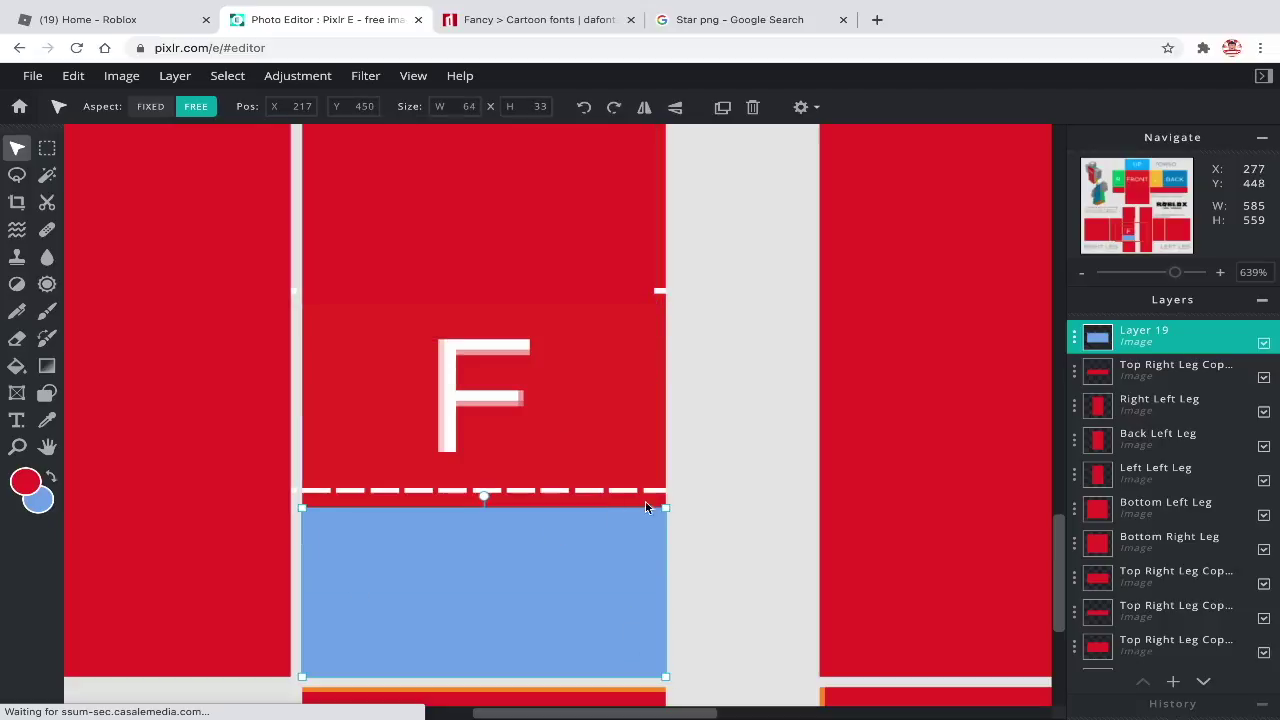
mouse_move(665, 508)
left_mouse_down()
mouse_move(670, 592)
mouse_move(668, 516)
left_mouse_up()
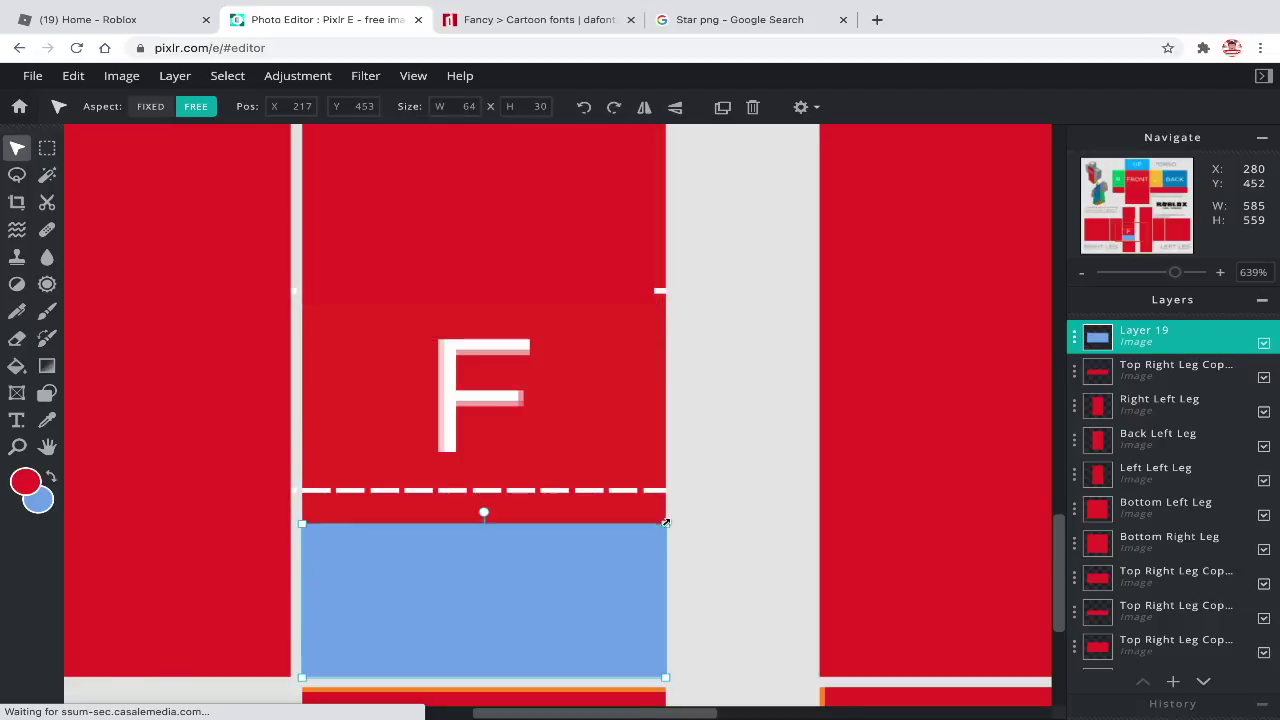
scroll(668, 516, "down", 3)
left_click(541, 328)
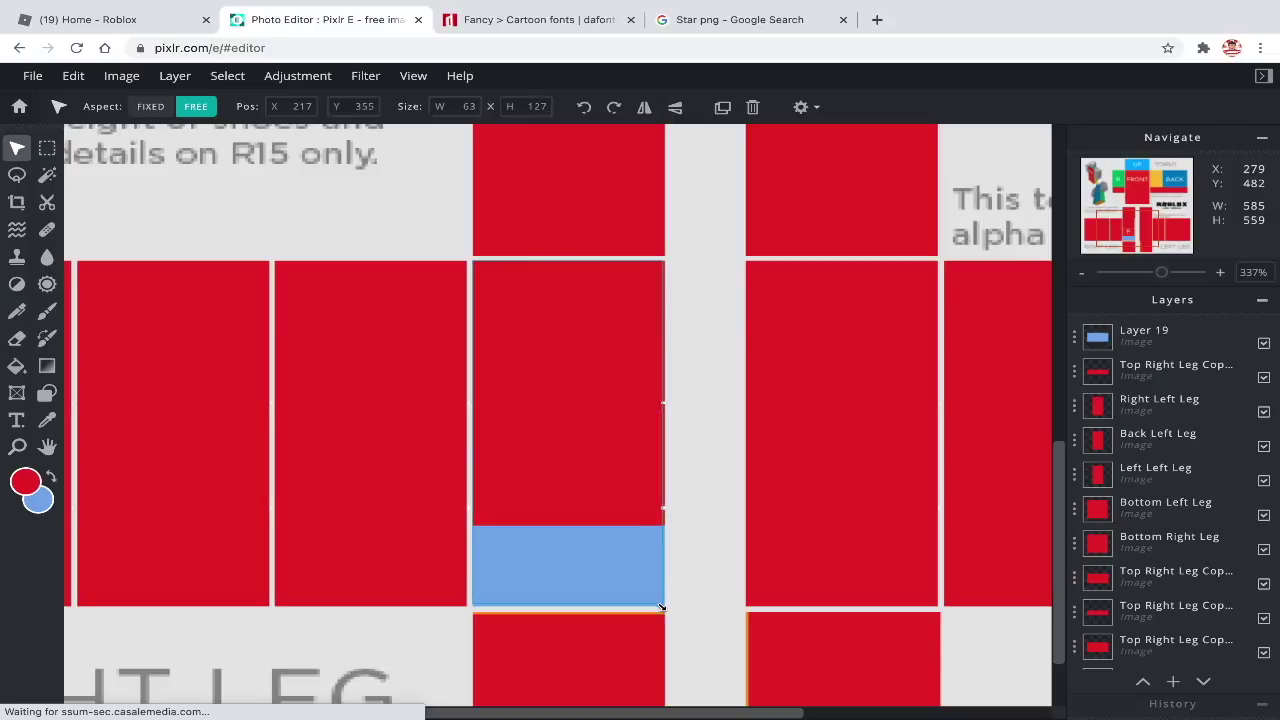
scroll(698, 554, "down", 3)
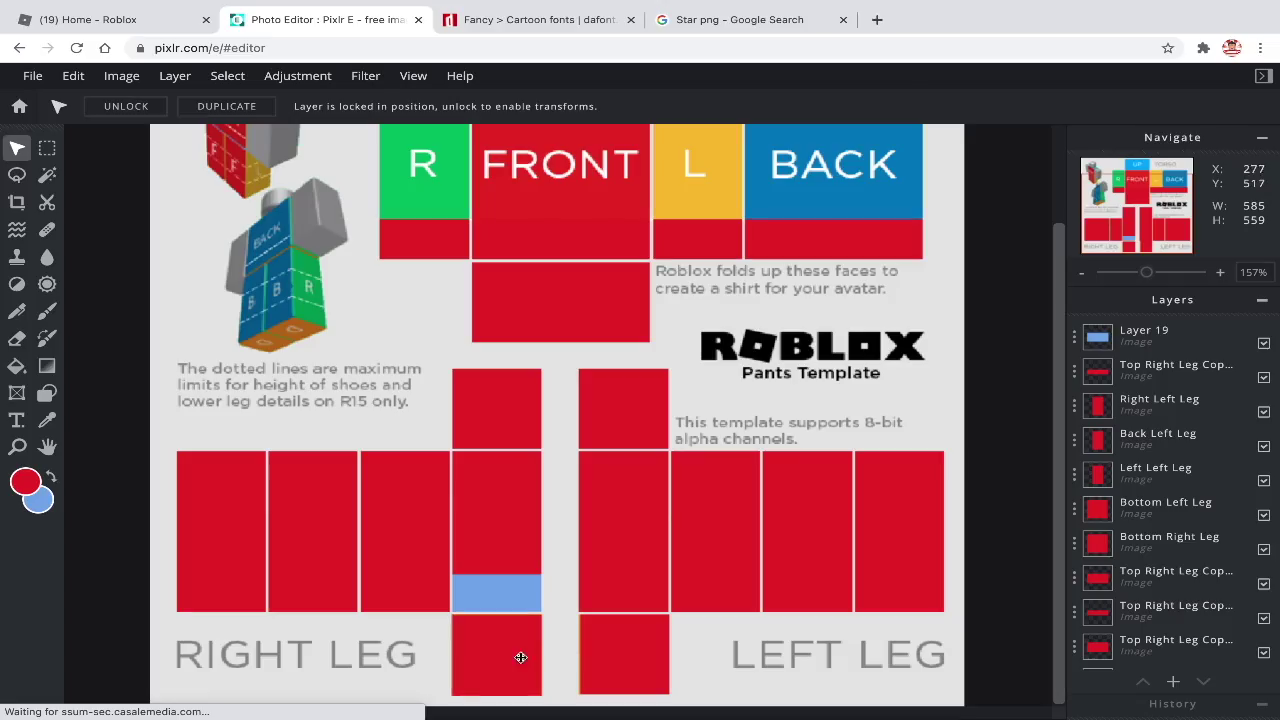
left_click(471, 506)
key("Delete")
left_click(595, 645)
key("Delete")
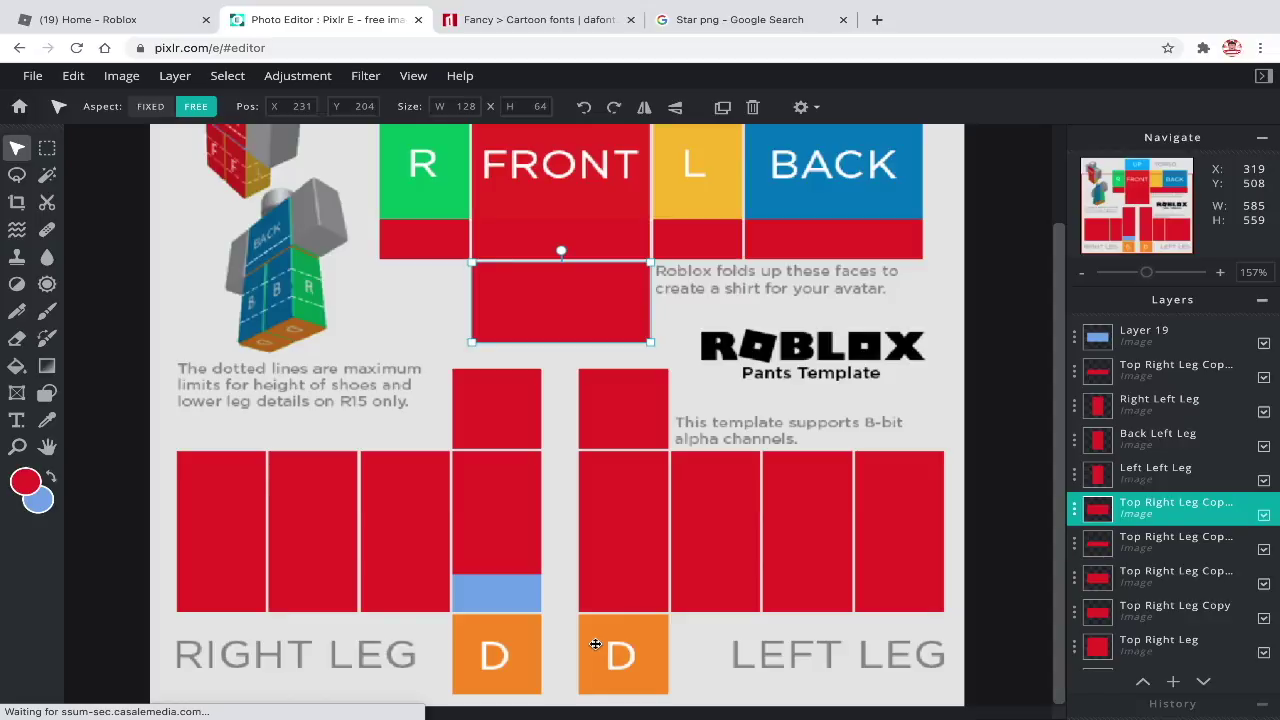
key("super+z")
key("super+z")
Duplicate the blue rectangle and place copies along the bottom edges of the other three right leg panels.
left_click(517, 590)
scroll(517, 540, "up", 5)
scroll(517, 540, "down", 3)
scroll(517, 540, "left", 5)
key("super+d")
left_click_drag(858, 454, 189, 456)
left_click(840, 525)
key("Up")
key("Up")
left_click_drag(274, 448, 747, 446)
left_click(721, 107)
left_click(721, 107)
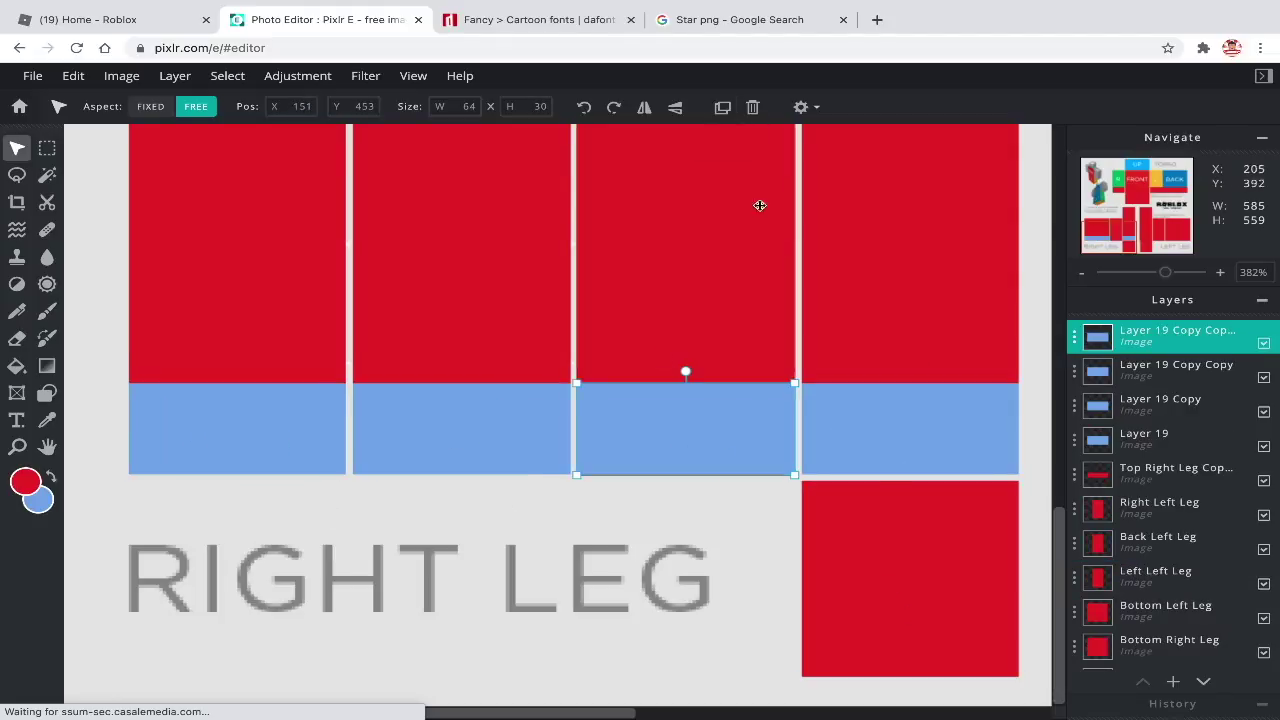
Duplicate the blue rectangle again and align the copy with the bottom of the left leg's front panel at X 308, Y 453.
scroll(760, 205, "down", 5)
left_click(722, 107)
left_click_drag(429, 600, 629, 600)
scroll(629, 600, "up", 5)
scroll(629, 600, "right", 4)
scroll(629, 600, "down", 2)
left_click_drag(243, 494, 241, 484)
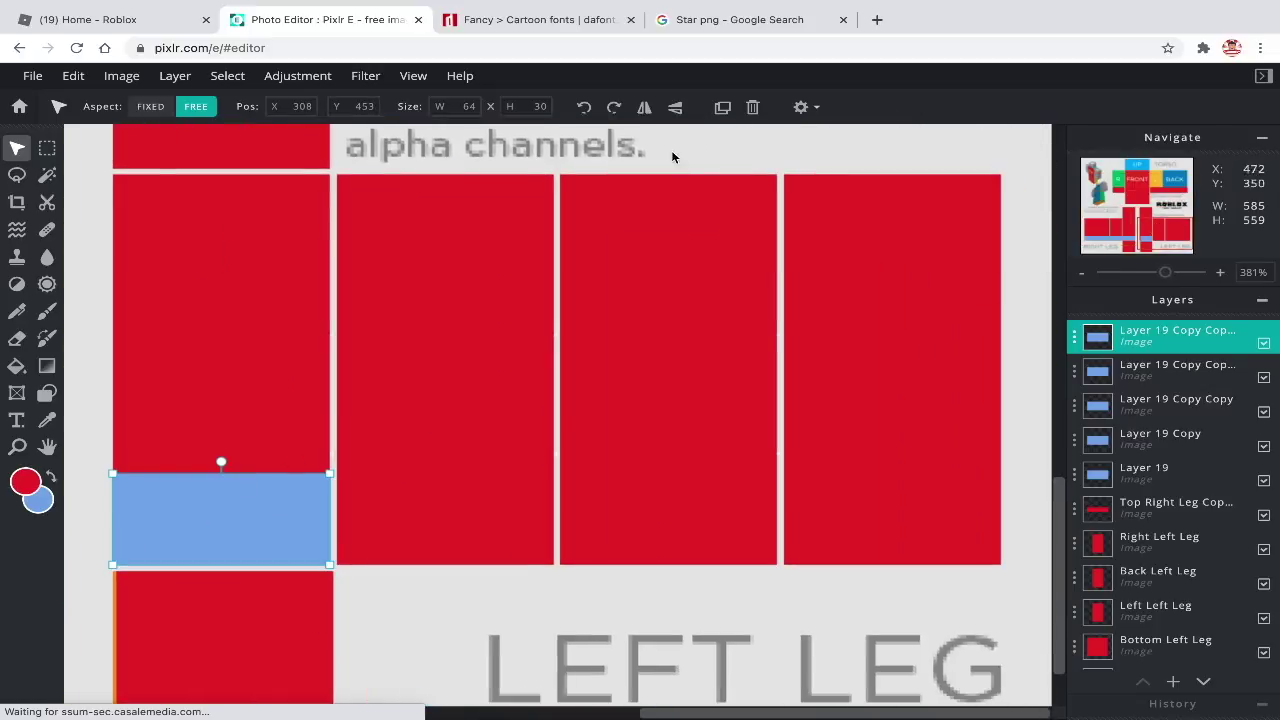
Duplicate the left leg's blue rectangle onto the bottom edges of its other three side panels.
left_click(721, 107)
left_click_drag(210, 540, 640, 554)
left_click(721, 107)
left_click(721, 107)
left_click_drag(700, 520, 921, 520)
Delete the red rectangles covering the DOWN panels of both legs.
left_click(297, 594)
key("Delete")
scroll(297, 594, "left", 6)
scroll(297, 594, "down", 1)
key("Delete")
Duplicate the right leg's front blue rectangle, move the copy onto the DOWN panel and stretch it to 64 by 64 px.
left_click(457, 444)
key("super+d")
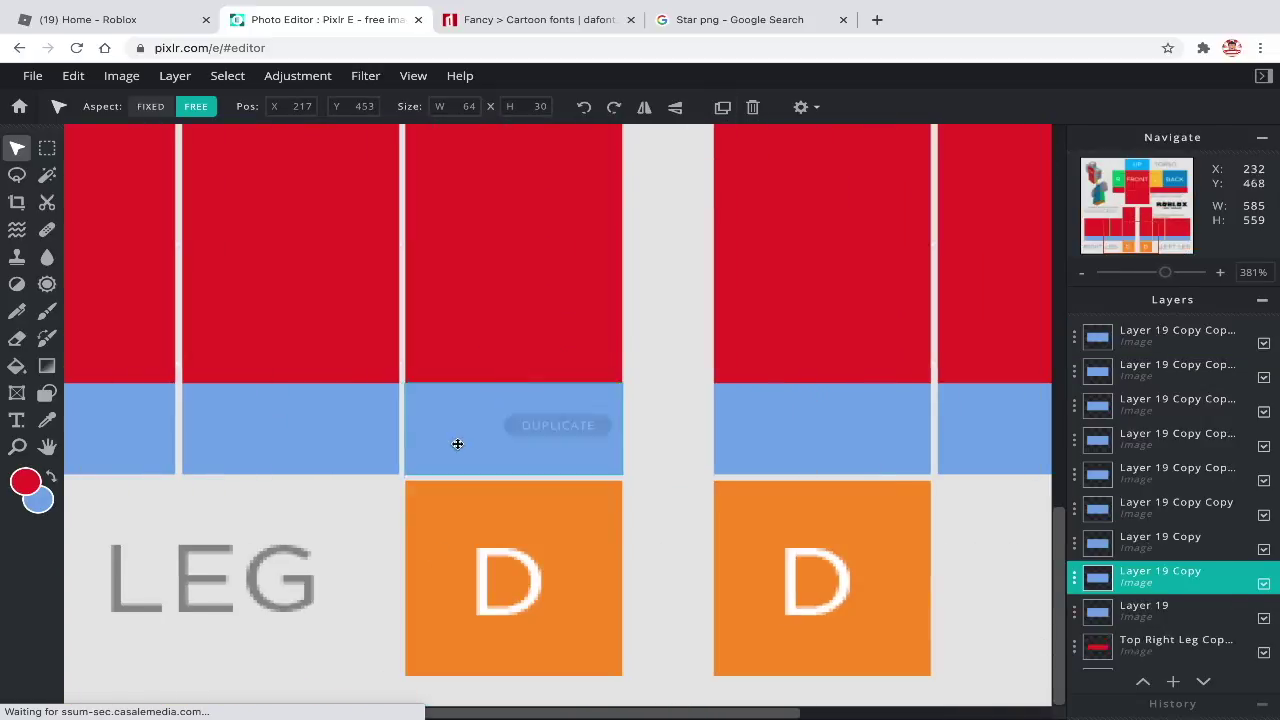
left_click_drag(457, 444, 457, 644)
left_click_drag(621, 582, 622, 480)
Duplicate the blue square and place the copy over the left leg's DOWN panel at X 308, Y 485.
left_click(722, 107)
left_click_drag(531, 497, 839, 497)
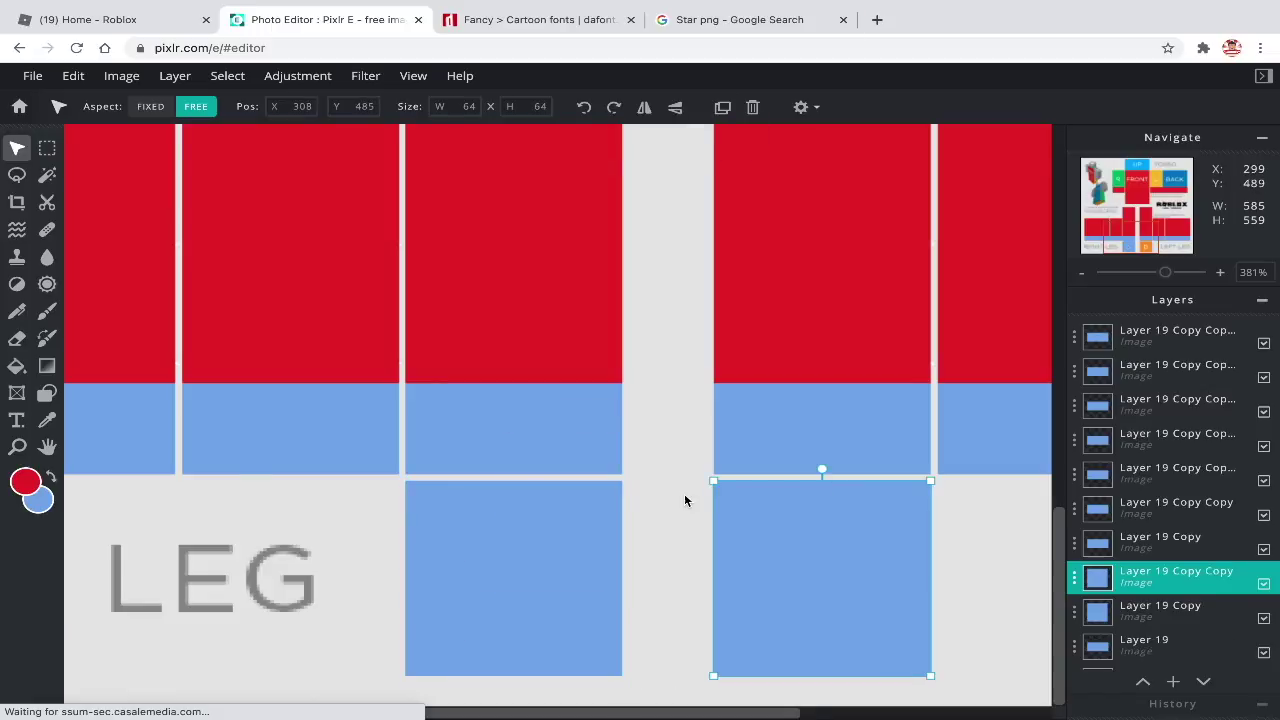
left_click(685, 495)
key("super+0")
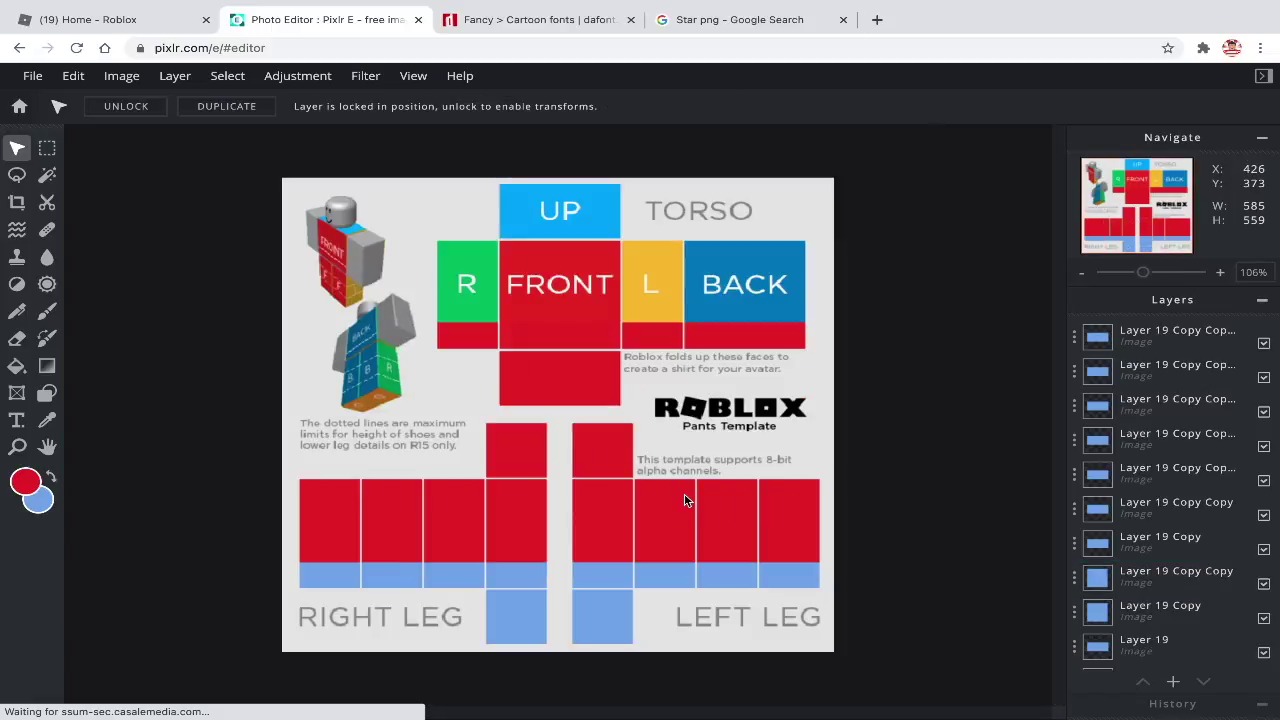
Delete the pants template background layer and add the Pants Cut Out.png image as a new layer.
key("Delete")
left_click(728, 463)
left_click(1176, 684)
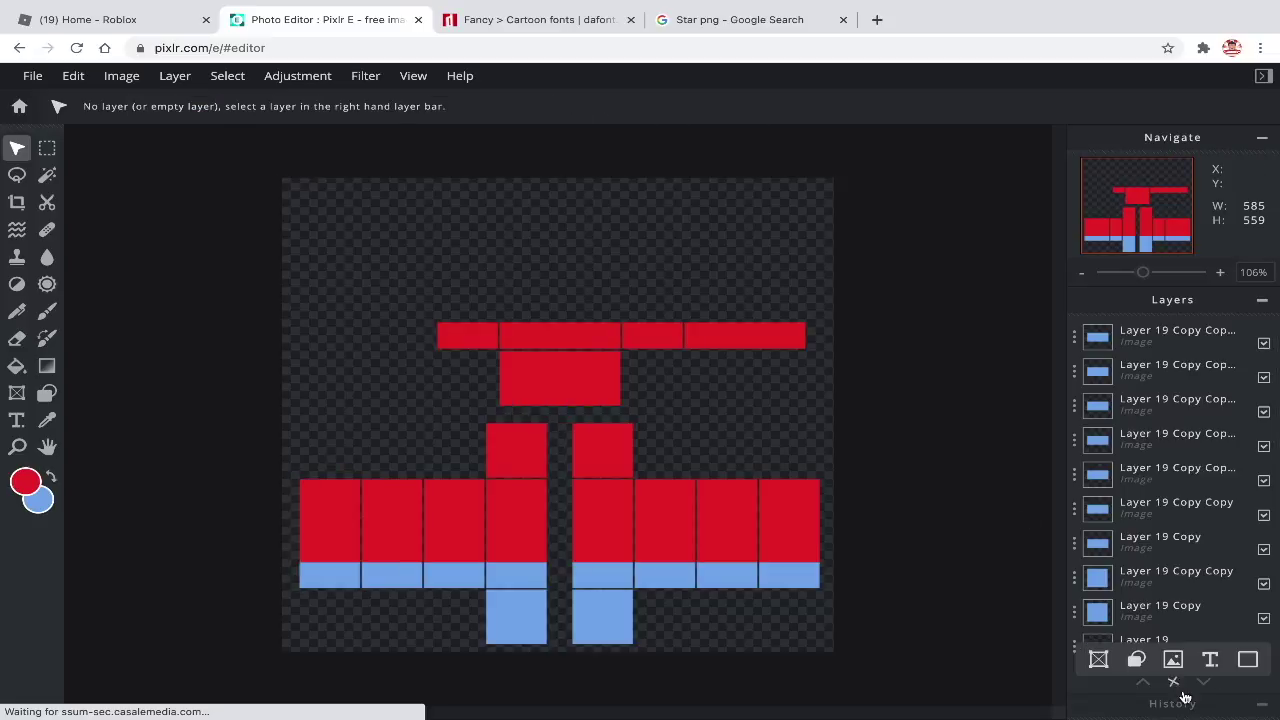
left_click(1173, 684)
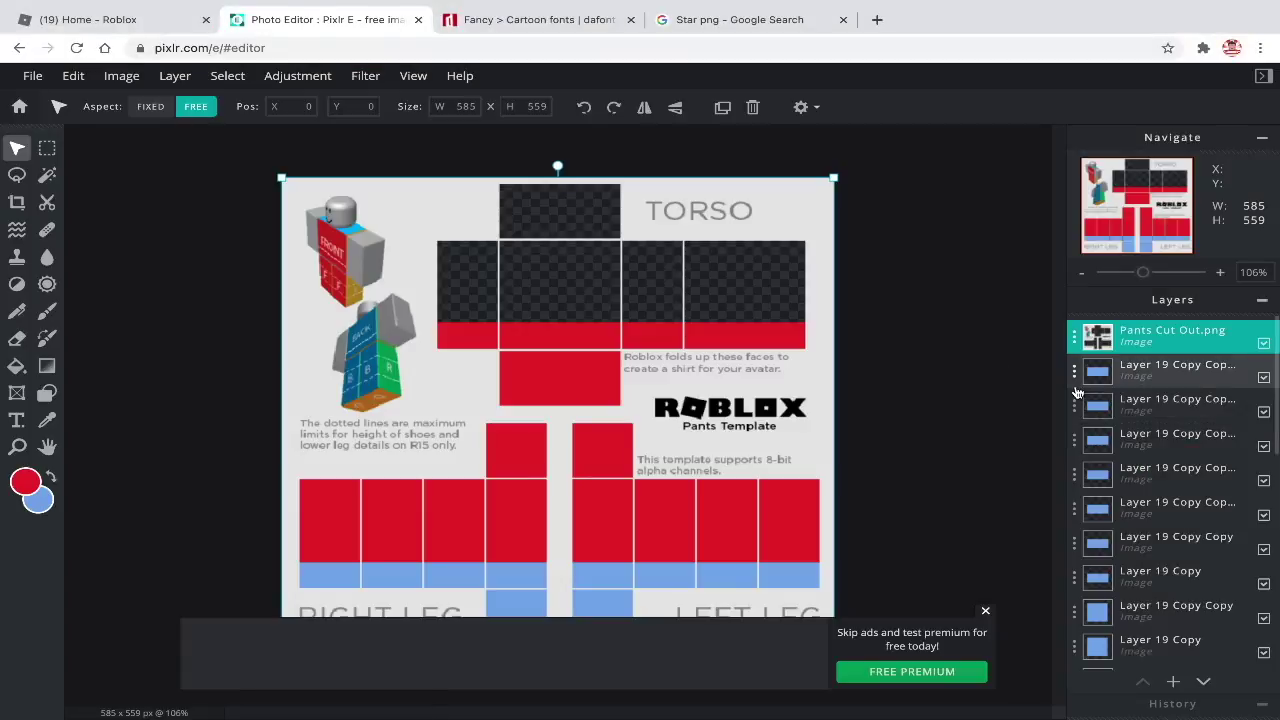
Lock the Pants Cut Out.png layer in position over the pants design.
left_click(1075, 337)
left_click(900, 262)
left_click(779, 210)
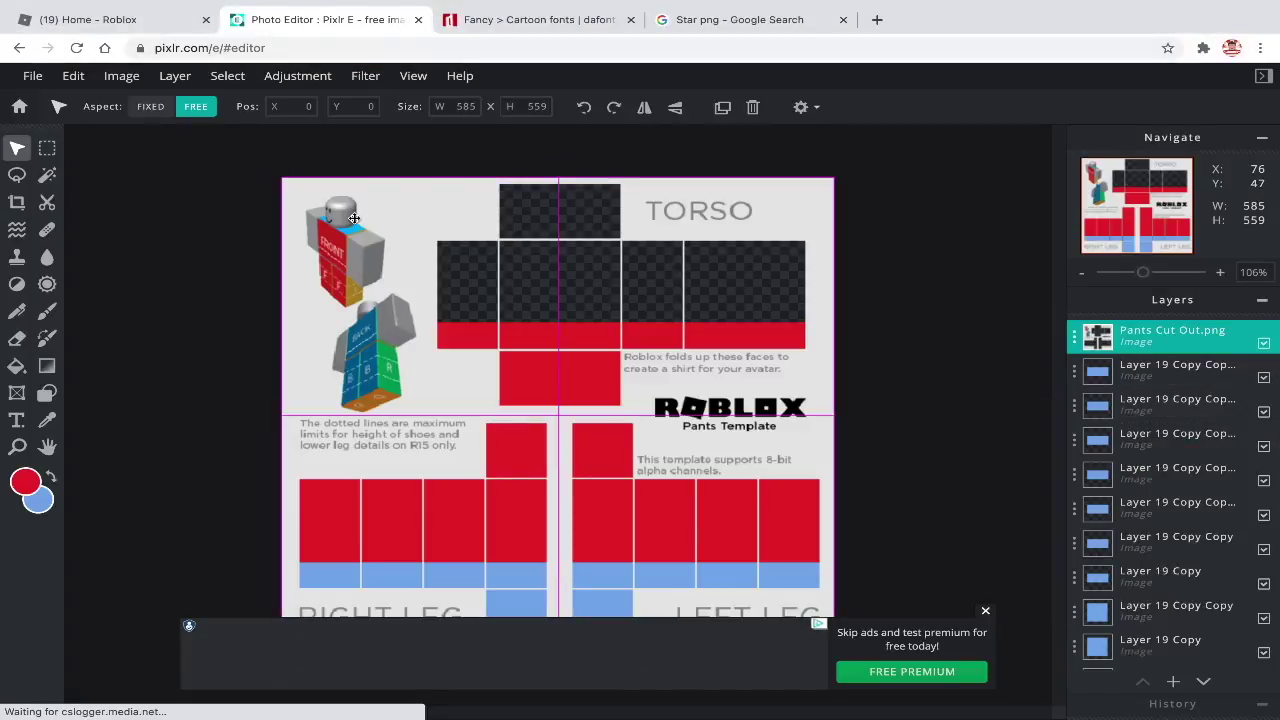
left_click(1074, 337)
left_click(1031, 486)
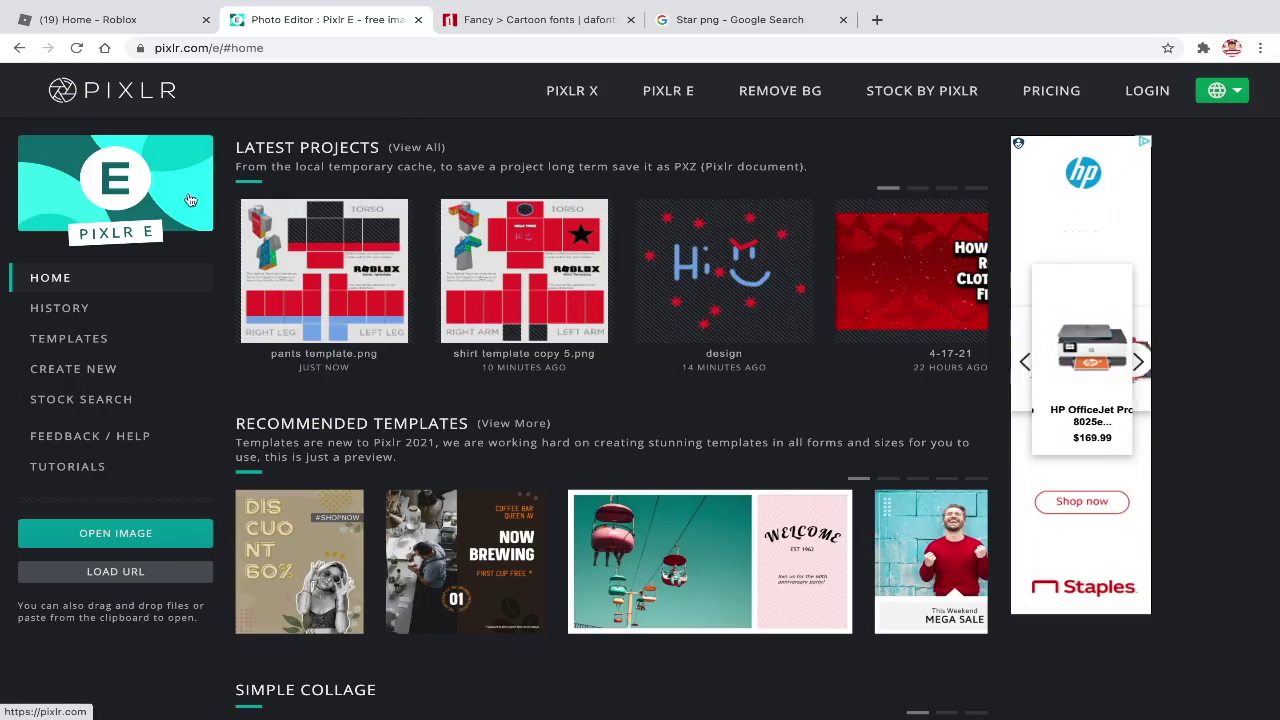
Start a new image and set its width and height to 1000 px.
left_click(90, 372)
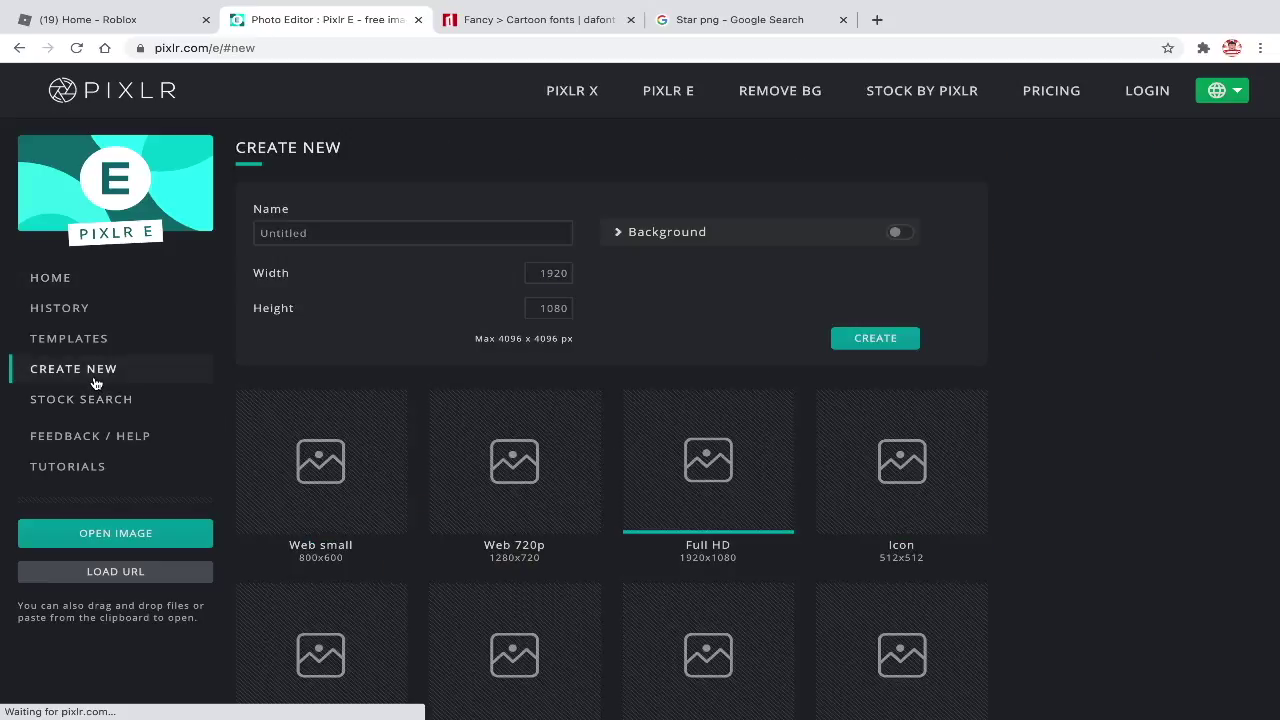
double_click(548, 273)
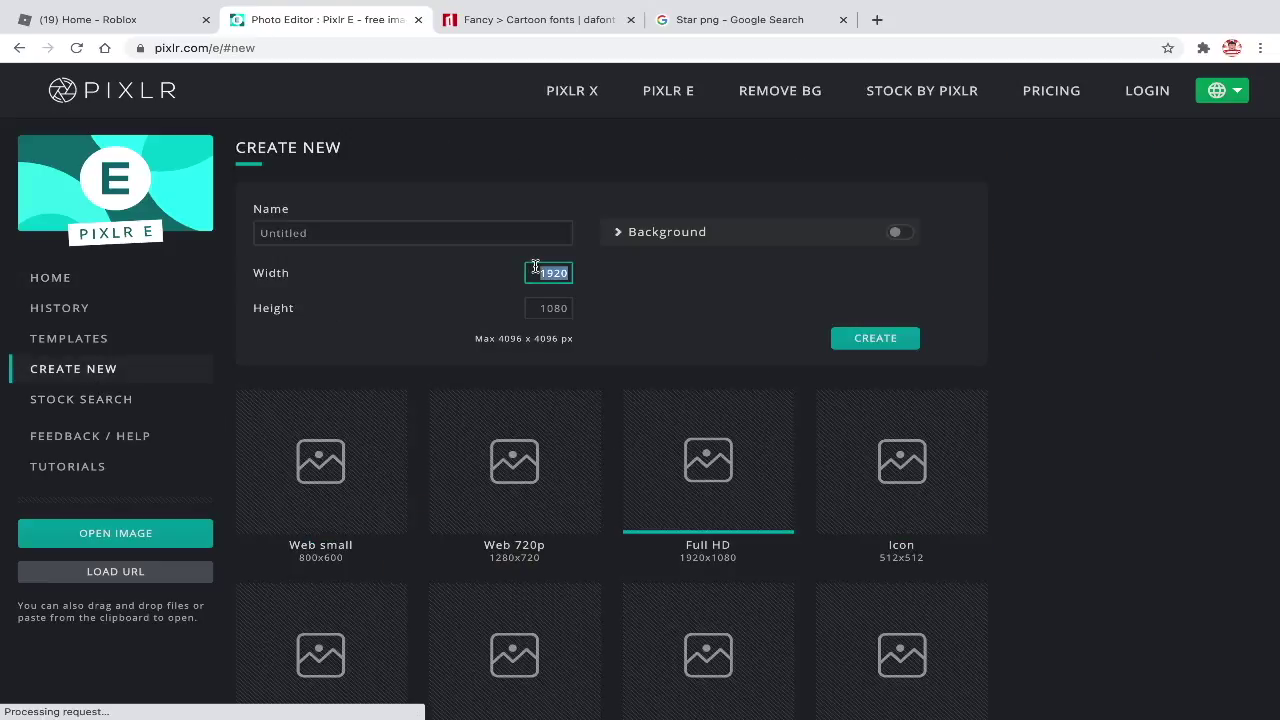
key("BackSpace")
key("BackSpace")
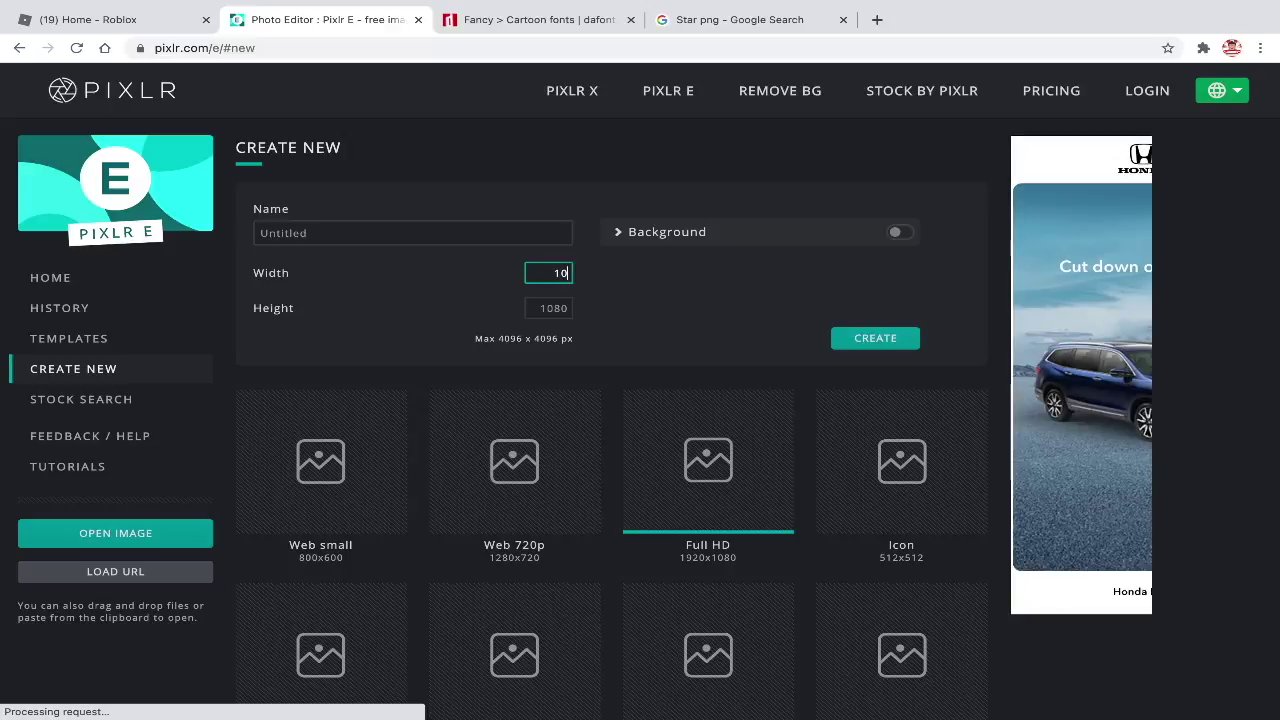
Name the new image T-Shirt and create it.
double_click(385, 231)
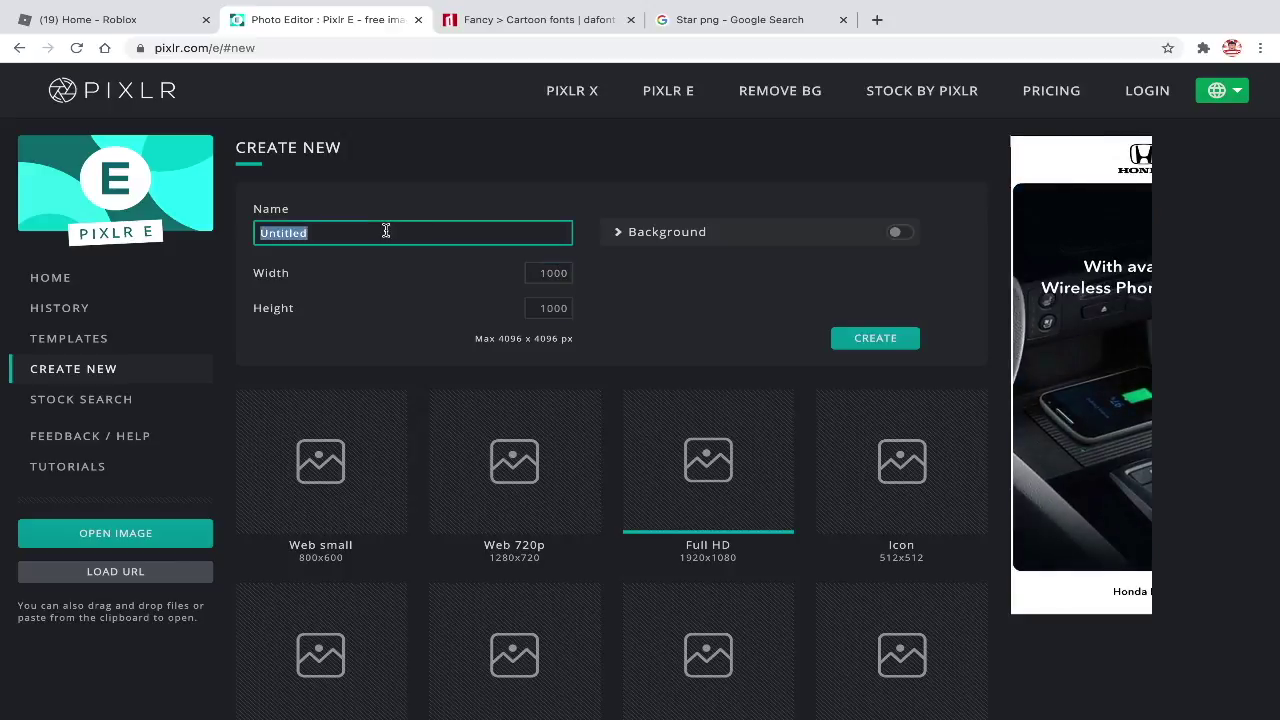
type("TS")
key("BackSpace")
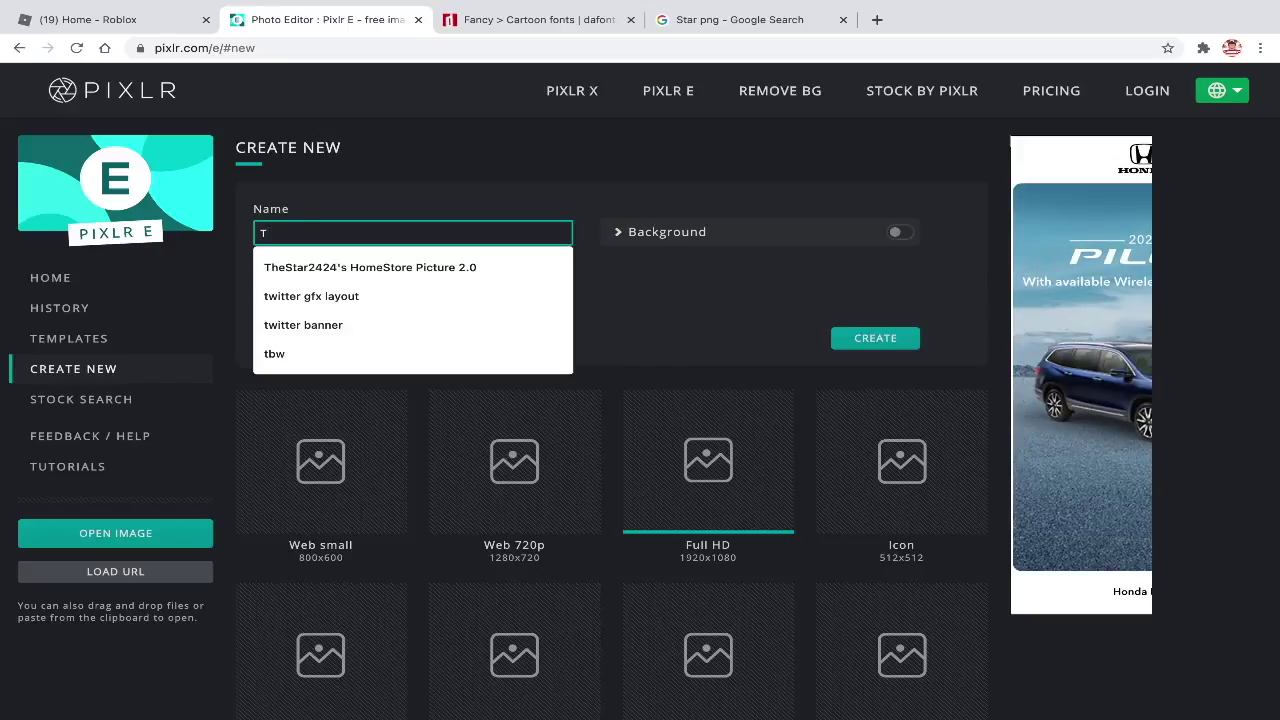
type("-Shirt")
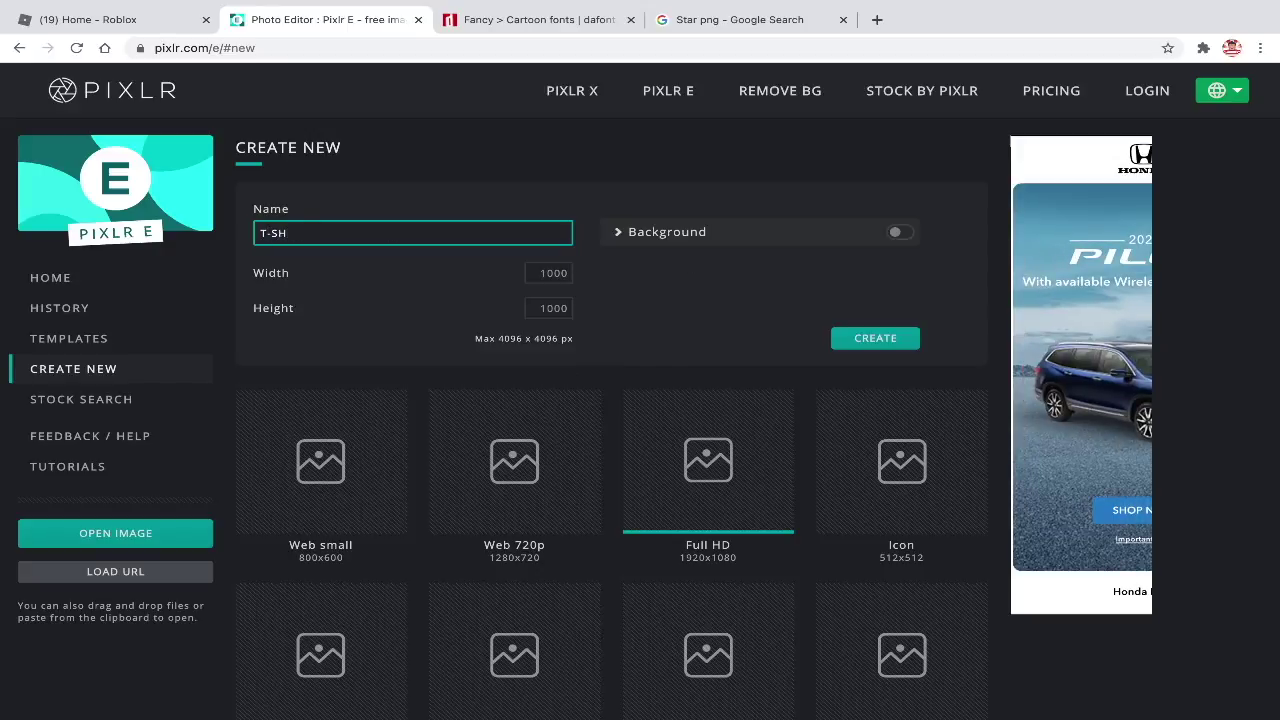
left_click(862, 338)
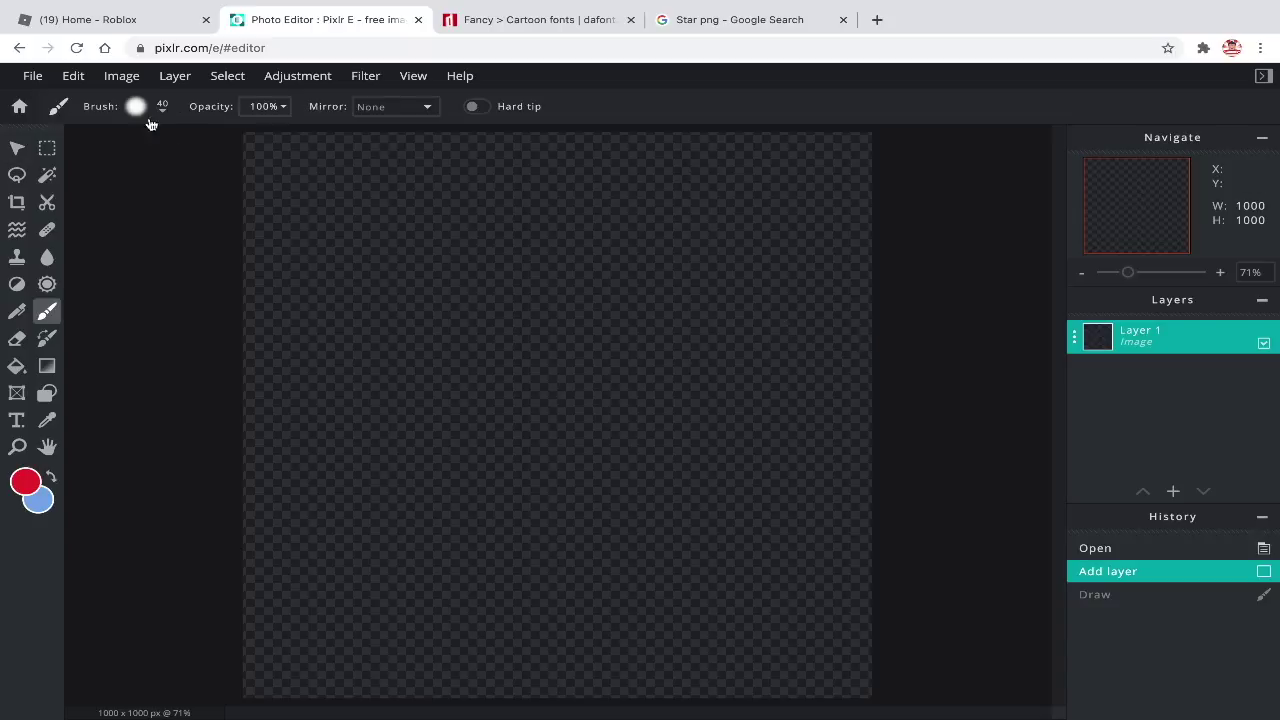
Enlarge the soft brush to 1000 px, flatten its tip into an oval and paint a red ellipse in the canvas center.
left_click(147, 112)
left_click_drag(174, 163, 216, 163)
left_click_drag(499, 137, 499, 157)
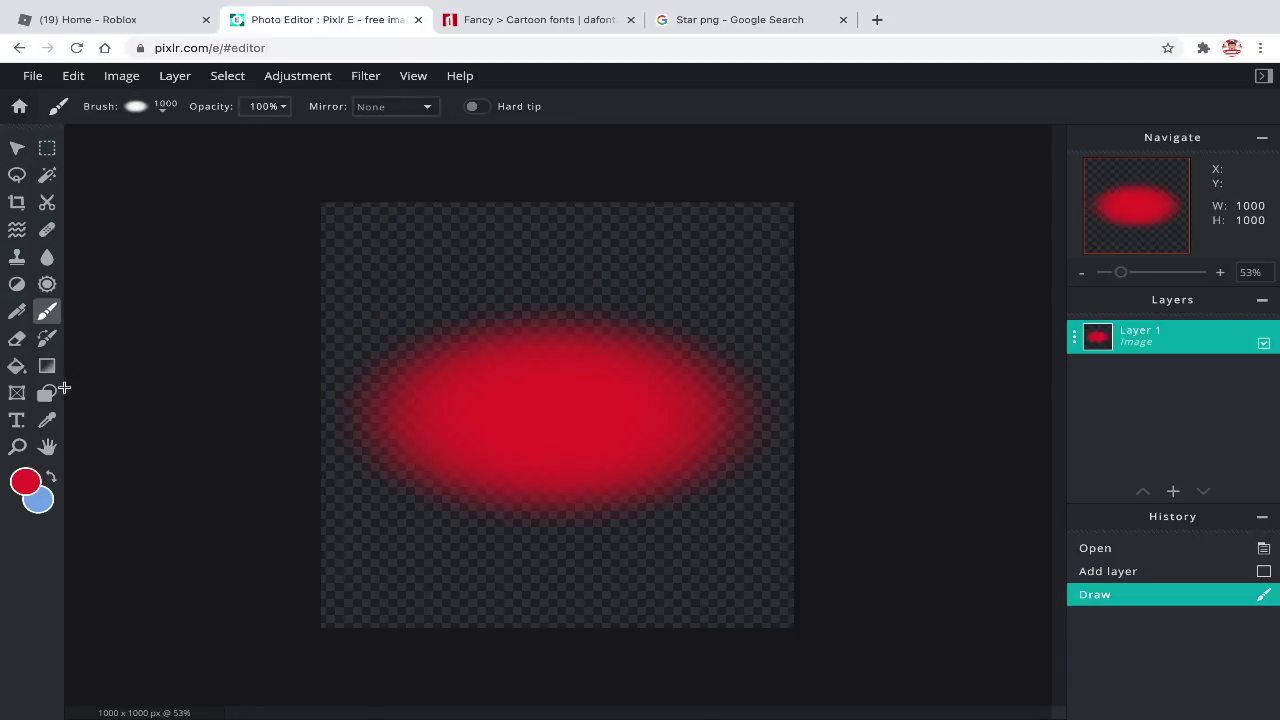
Add a text layer reading "TheStar2424" over the red ellipse.
left_click(17, 420)
left_click(1173, 491)
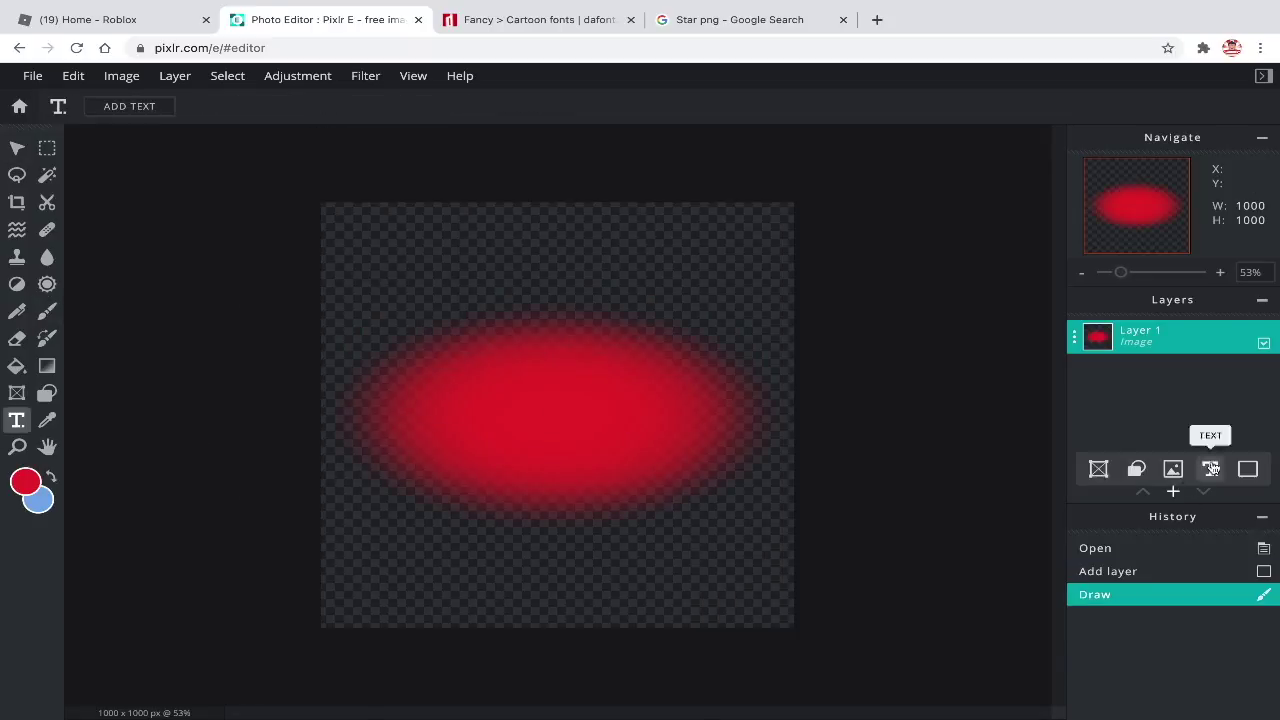
left_click(1208, 466)
double_click(558, 389)
type("TheStar2424")
Set the text's font to The Minion and size to 100, and move it to the middle of the ellipse.
left_click(276, 106)
left_click(374, 174)
left_click(503, 106)
type("100")
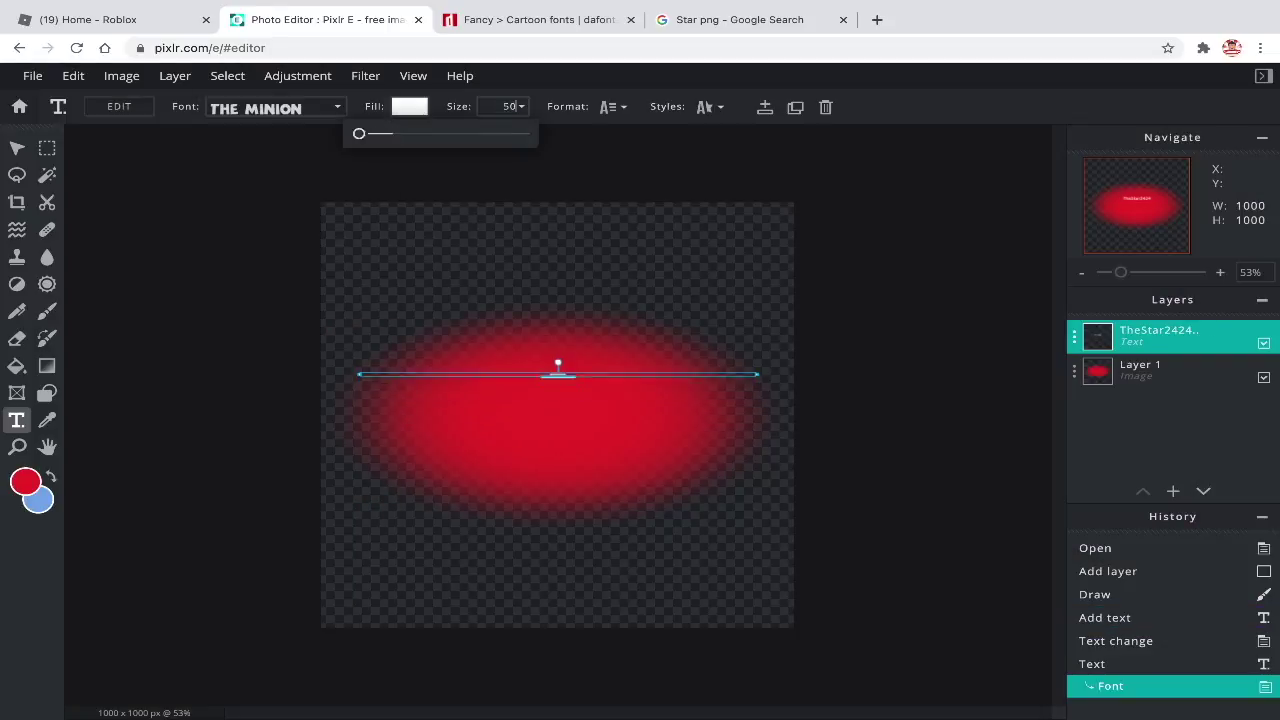
left_click_drag(528, 402, 528, 419)
left_click(1220, 272)
Add a new empty layer and set the foreground color to white.
left_click(1173, 491)
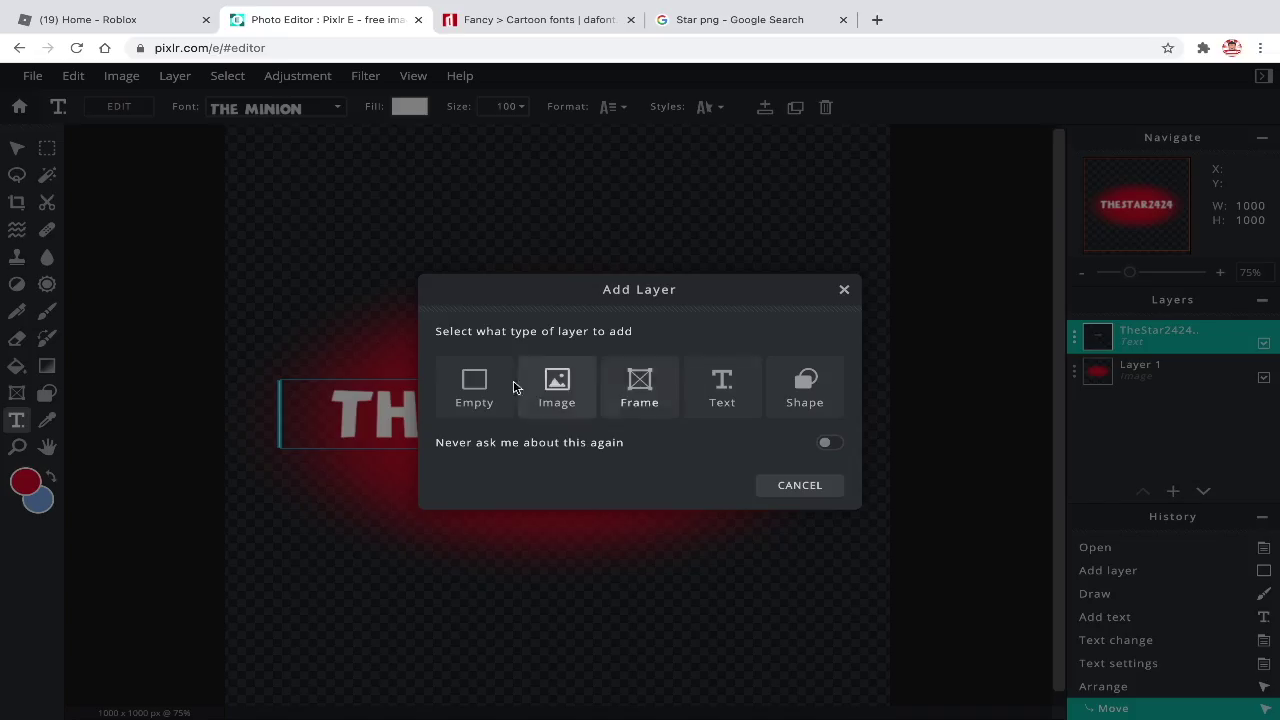
left_click(476, 391)
left_click(25, 481)
left_click(435, 289)
left_click(800, 521)
Choose the four-pointed star brush, set its size to 96 px and rotate its tip slightly.
left_click(47, 311)
left_click(162, 106)
scroll(270, 380, "down", 2)
left_click(282, 436)
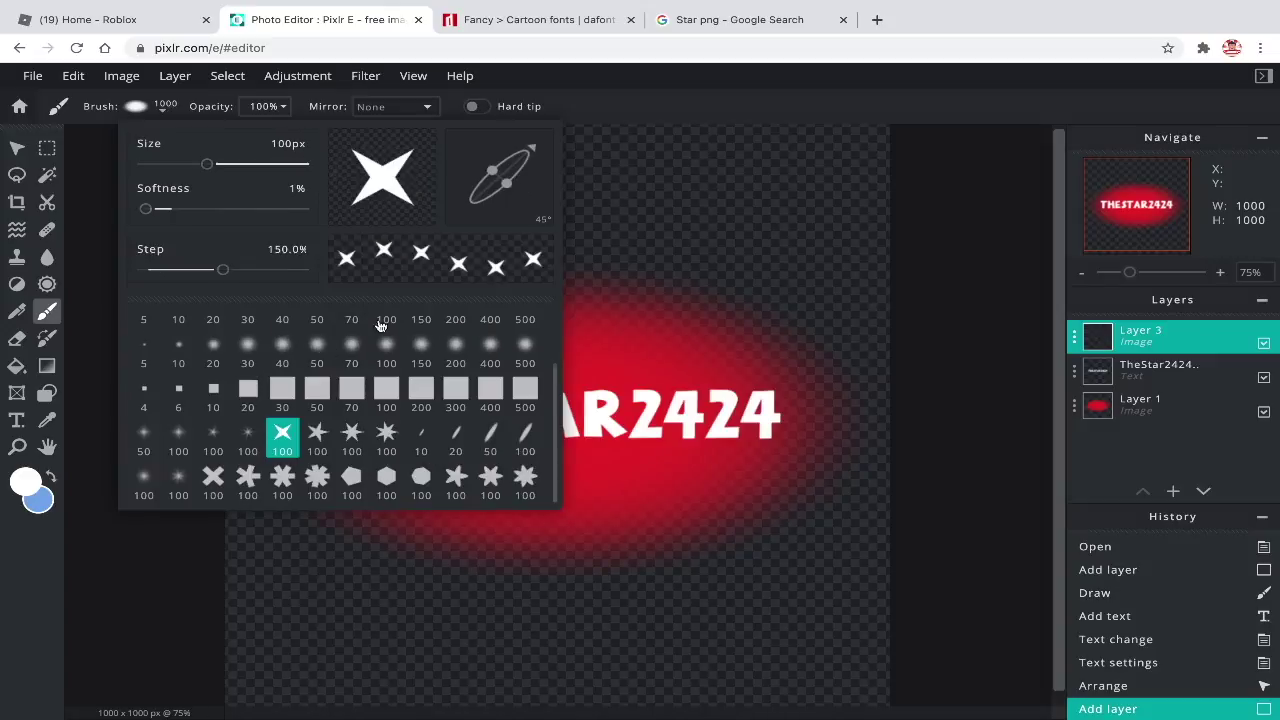
left_click_drag(531, 149, 523, 174)
Stamp eight white stars above and below the text, changing the brush angle partway through.
left_click(322, 292)
left_click(372, 585)
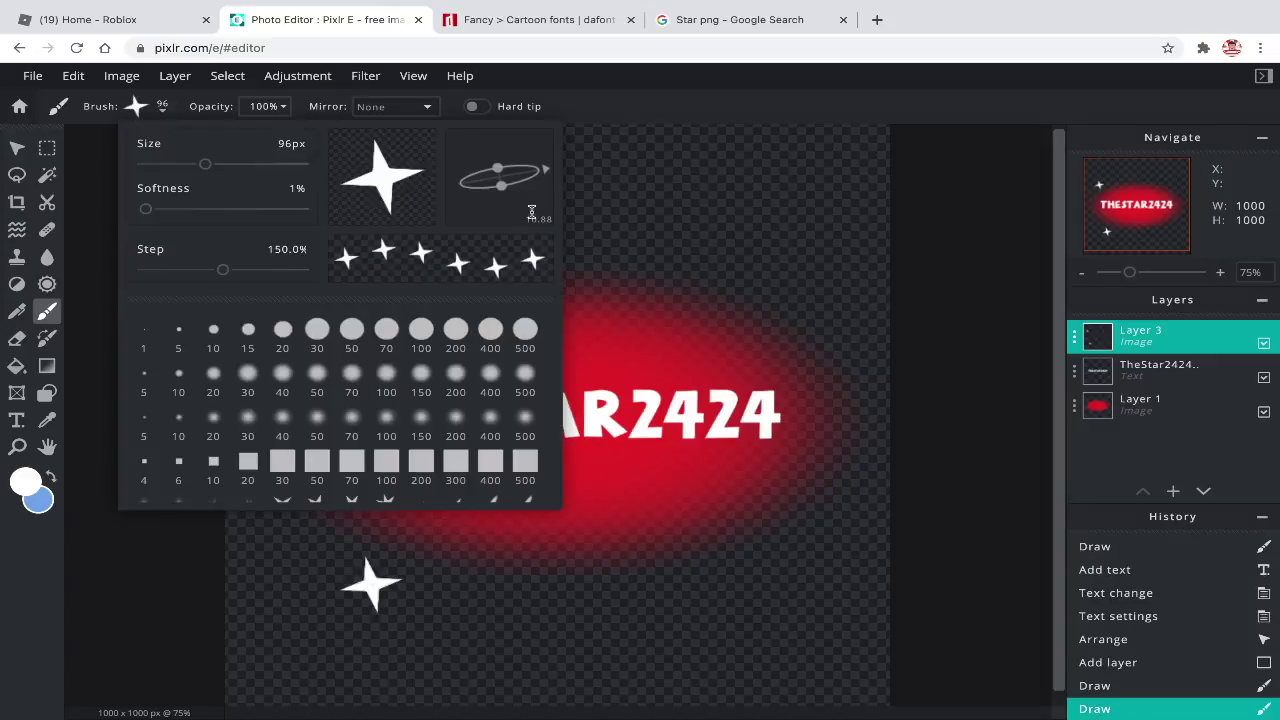
left_click(759, 296)
left_click(750, 575)
left_click(630, 288)
left_click(630, 493)
left_click(150, 106)
mouse_move(529, 188)
left_mouse_down()
mouse_move(543, 183)
mouse_move(536, 168)
left_mouse_up()
left_click(463, 325)
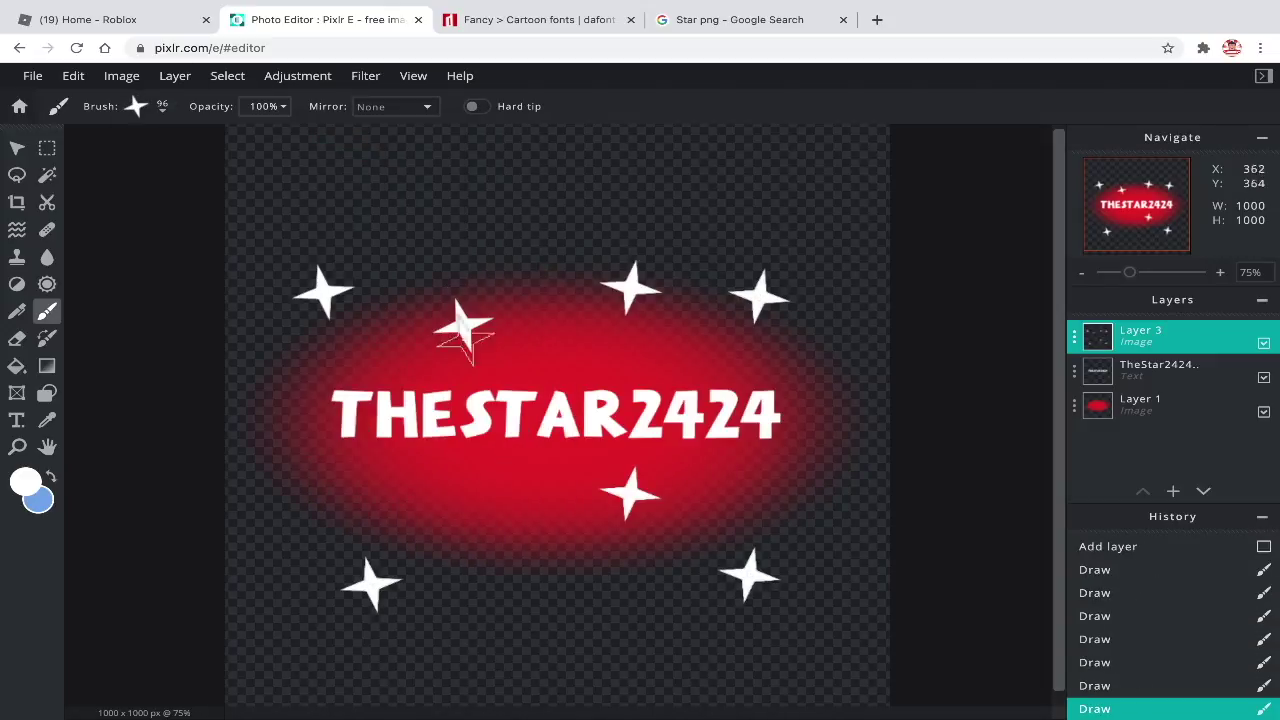
left_click(477, 507)
Add another empty layer and draw two white curved lines with outline 5 around the text.
left_click(17, 148)
left_click(1173, 491)
left_click(489, 401)
left_click(47, 393)
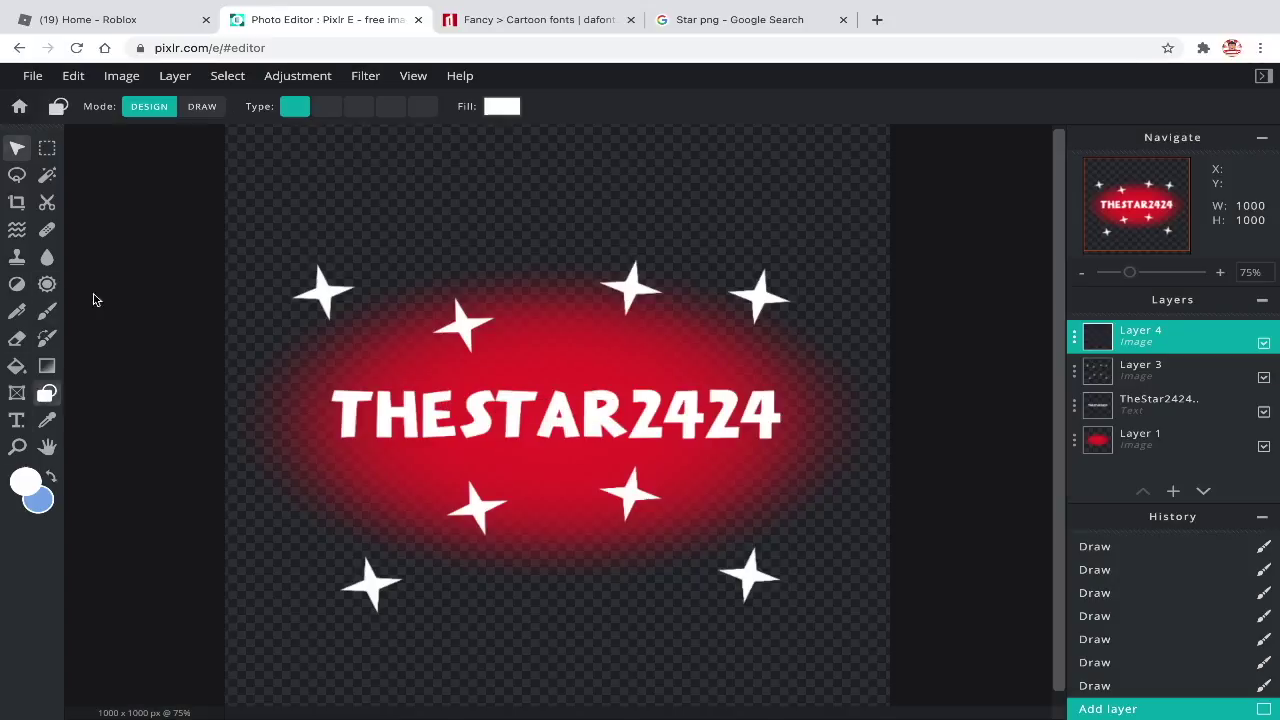
left_click(519, 106)
left_click_drag(348, 364, 773, 368)
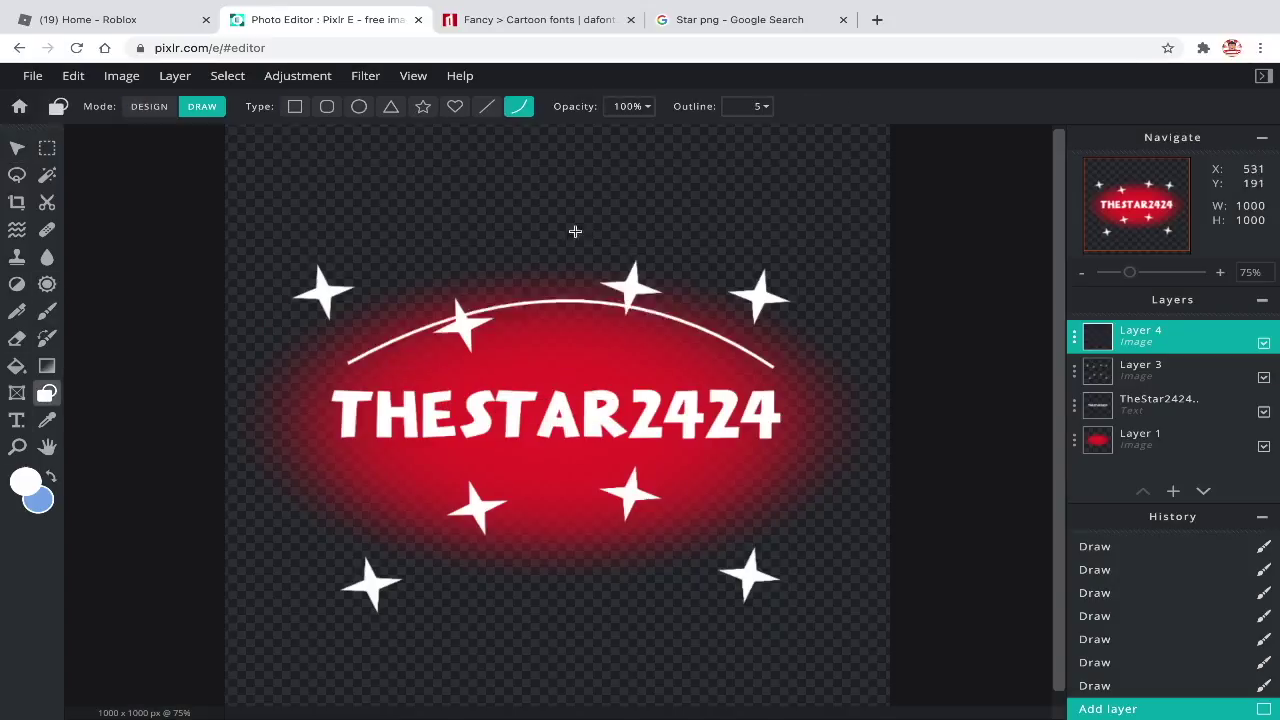
left_click(548, 674)
mouse_move(332, 421)
left_mouse_down()
mouse_move(837, 429)
mouse_move(813, 424)
left_mouse_up()
left_click(533, 188)
left_click(17, 148)
scroll(393, 225, "down", 3)
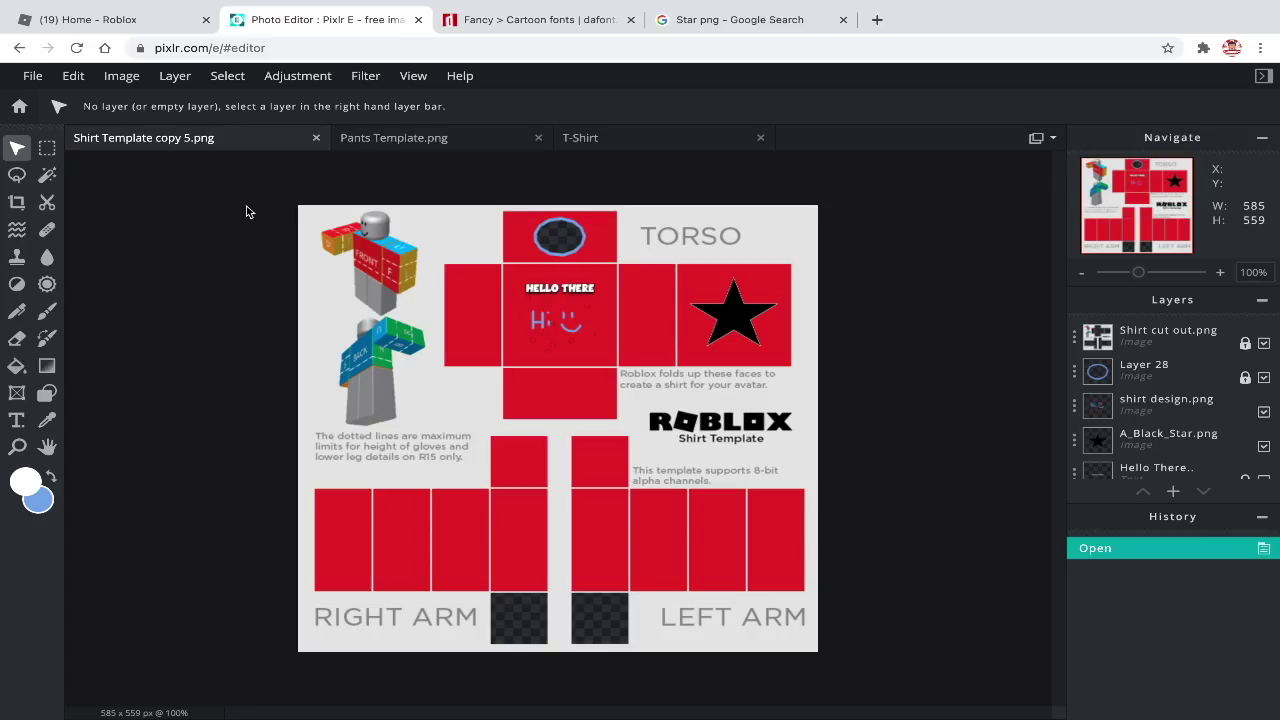
Save the shirt template as a PNG file named Shirt.
left_click(32, 75)
left_click(55, 216)
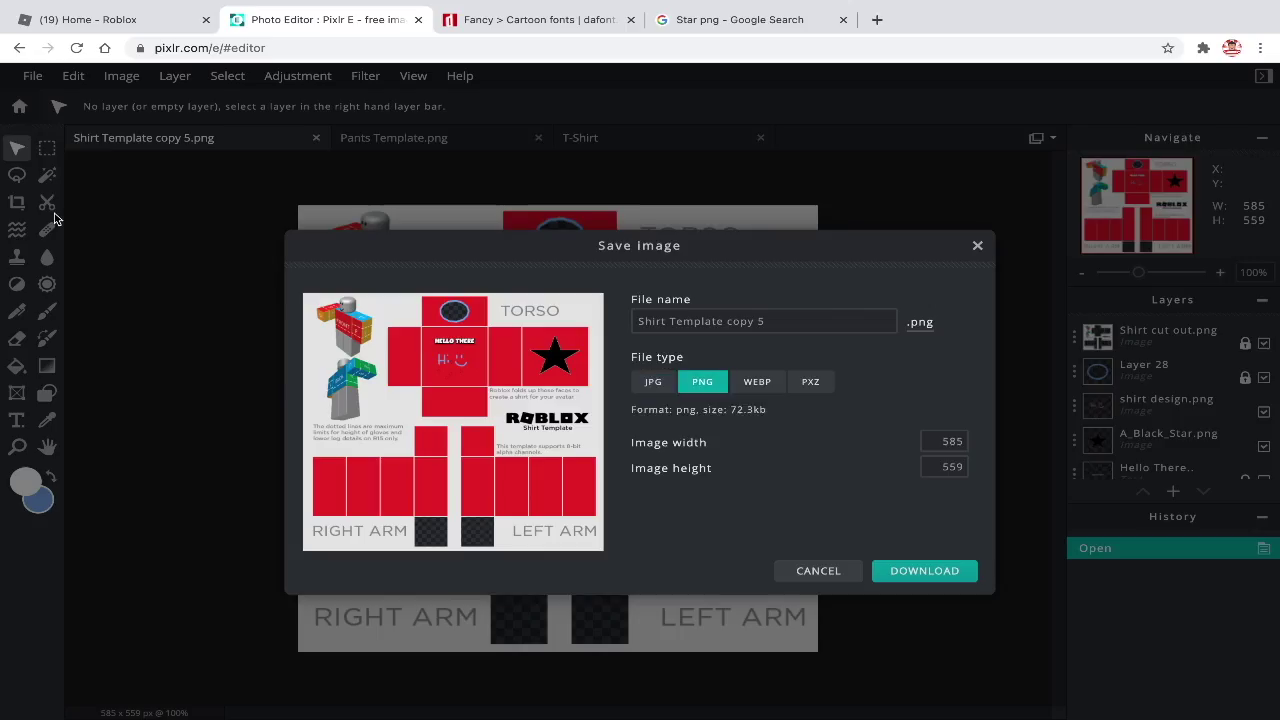
type("Shi")
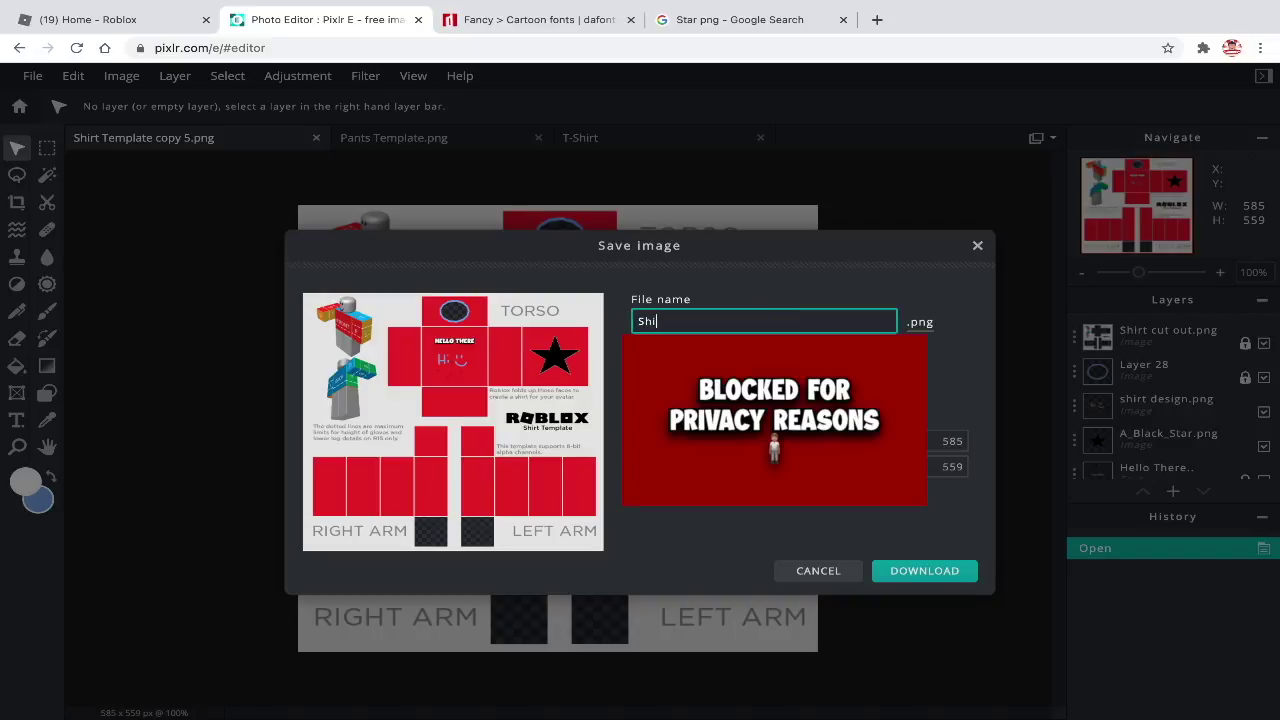
type("rt")
left_click(740, 276)
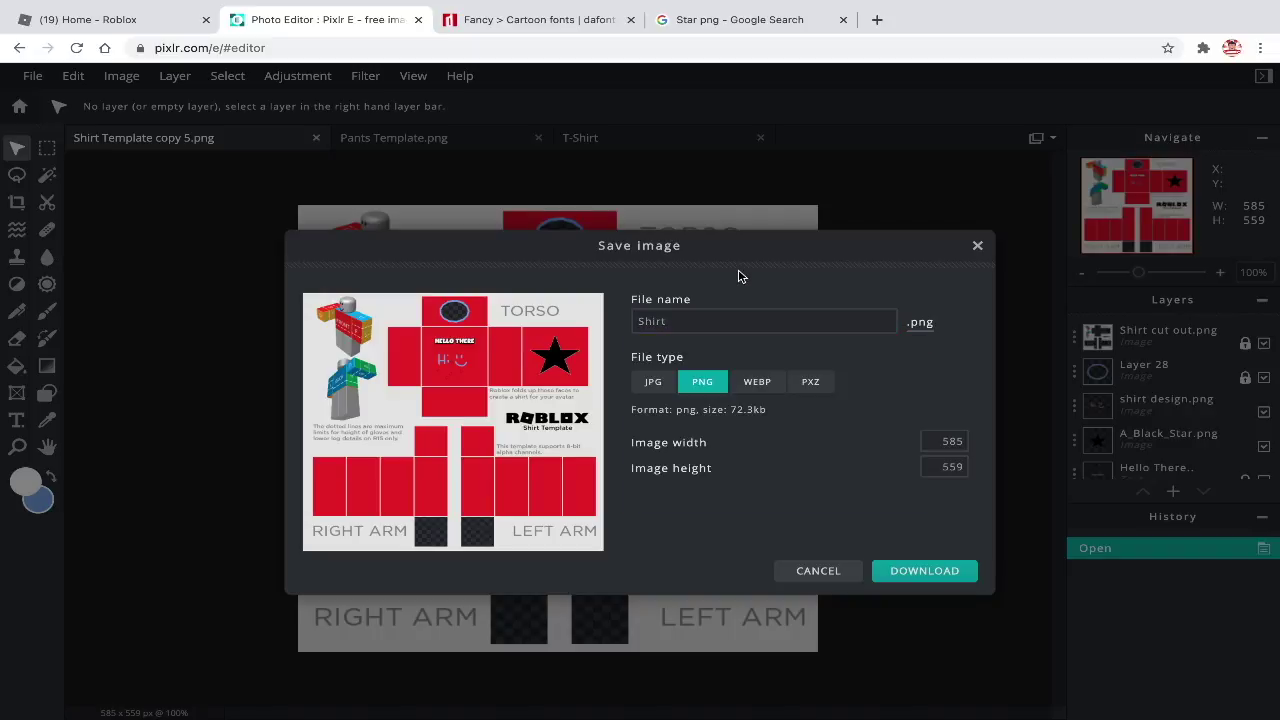
left_click(938, 574)
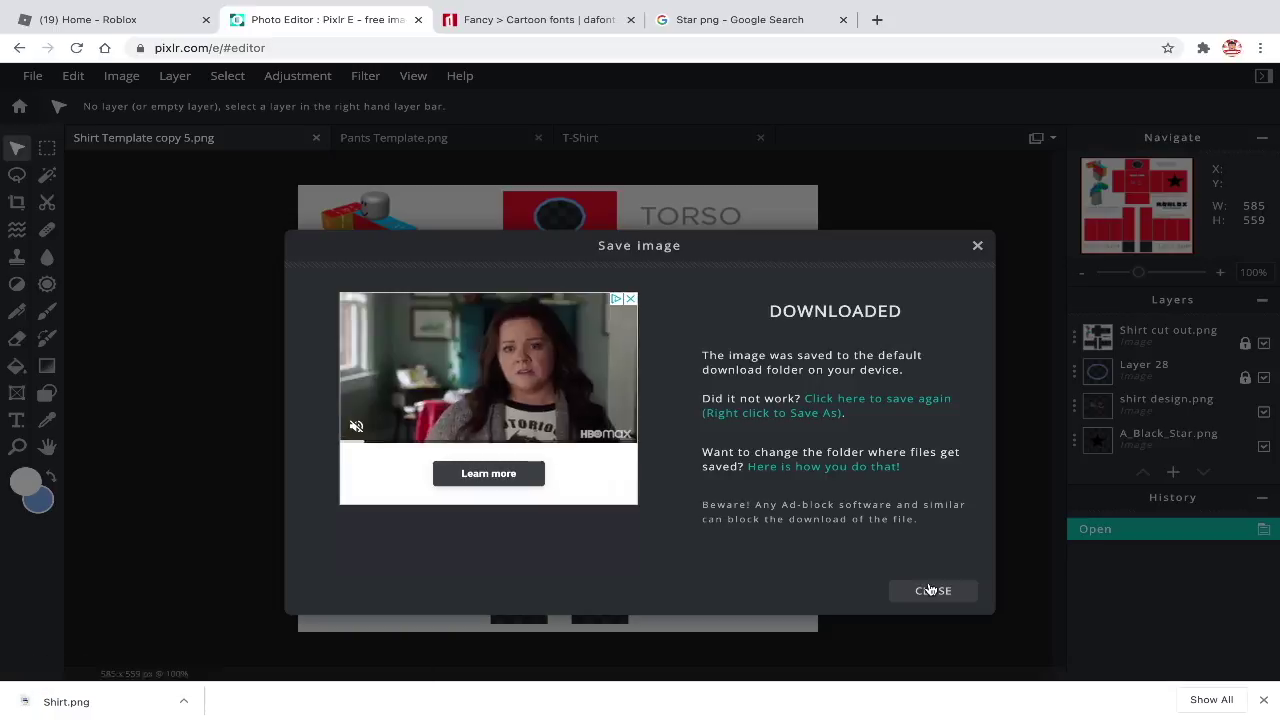
left_click(935, 592)
Close the shirt template and save the pants template as a PNG file named My Pants.
left_click(319, 139)
left_click(30, 76)
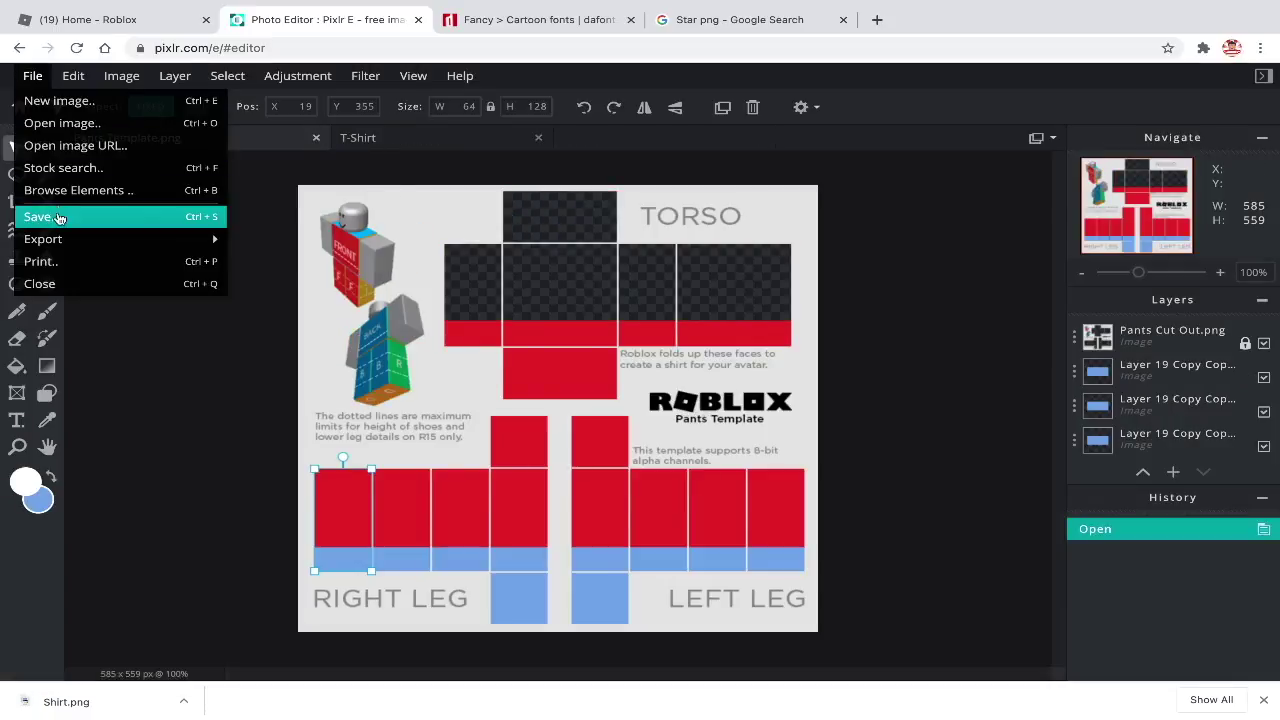
left_click(40, 216)
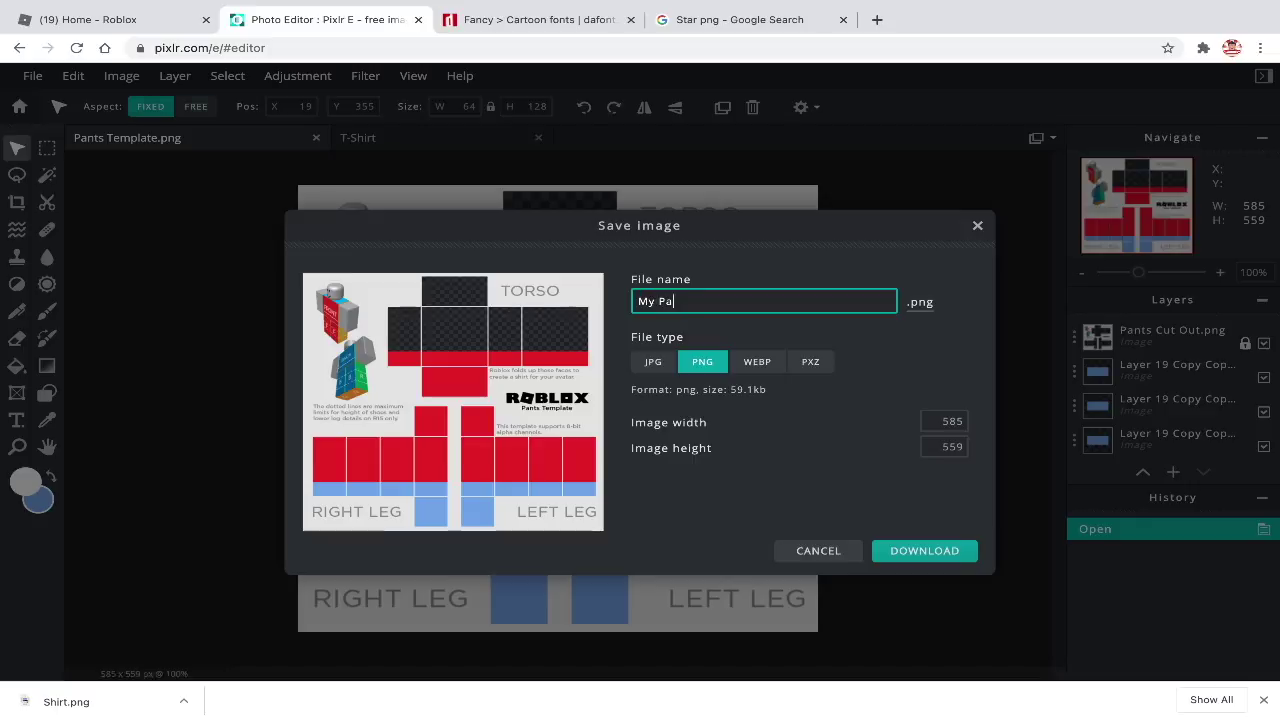
left_click(927, 546)
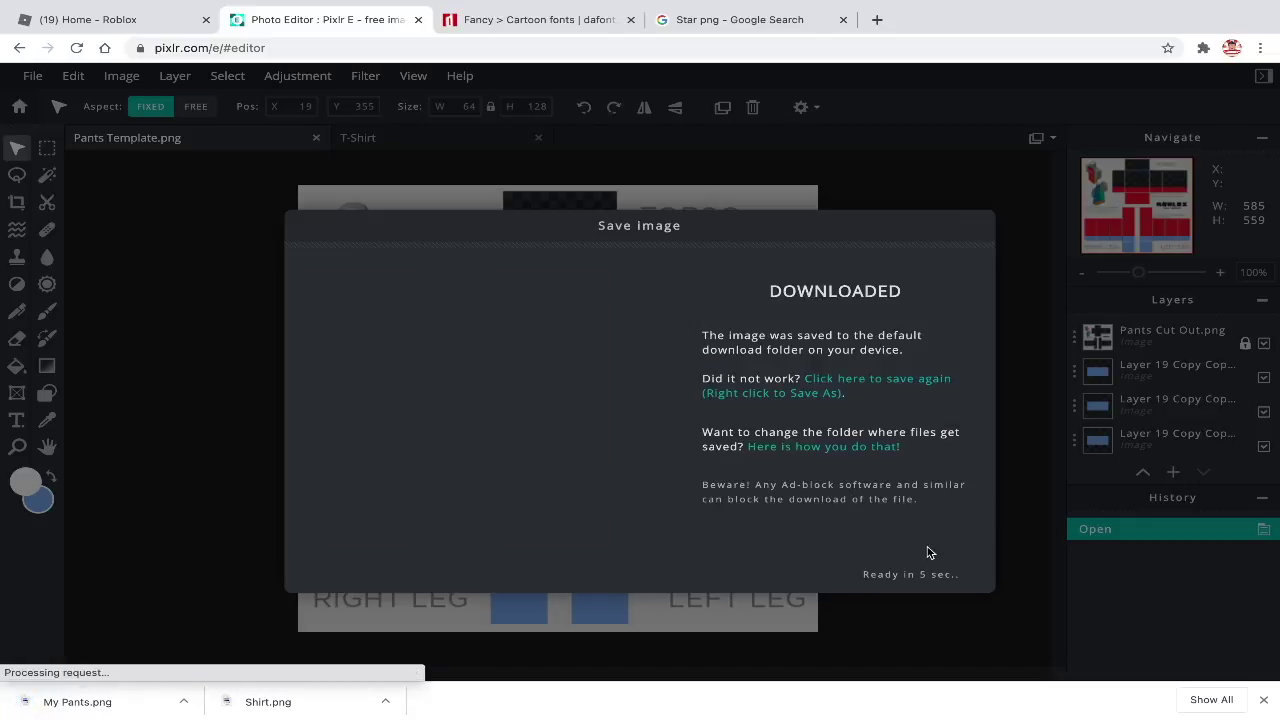
Close the pants template and save the T-shirt design as a PNG file named My T-Shirt.
left_click(316, 137)
left_click(32, 75)
left_click(120, 214)
left_click(650, 298)
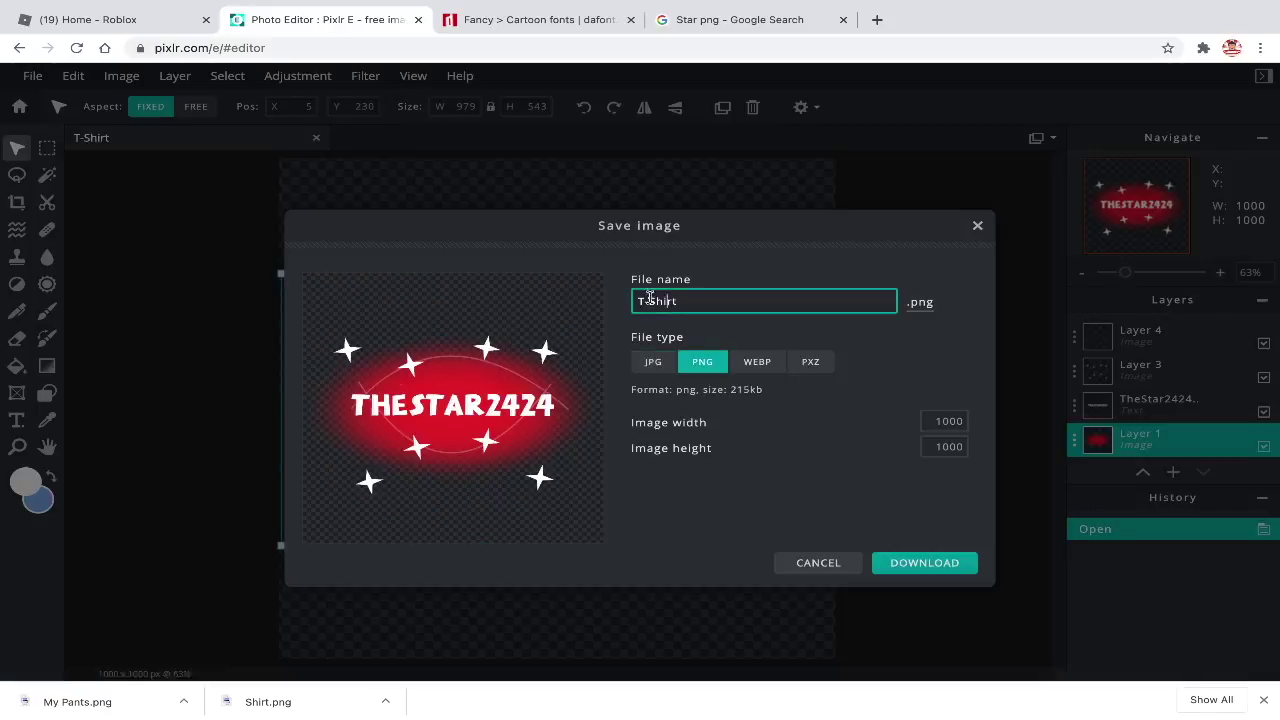
key("Home")
type("My")
left_click(924, 562)
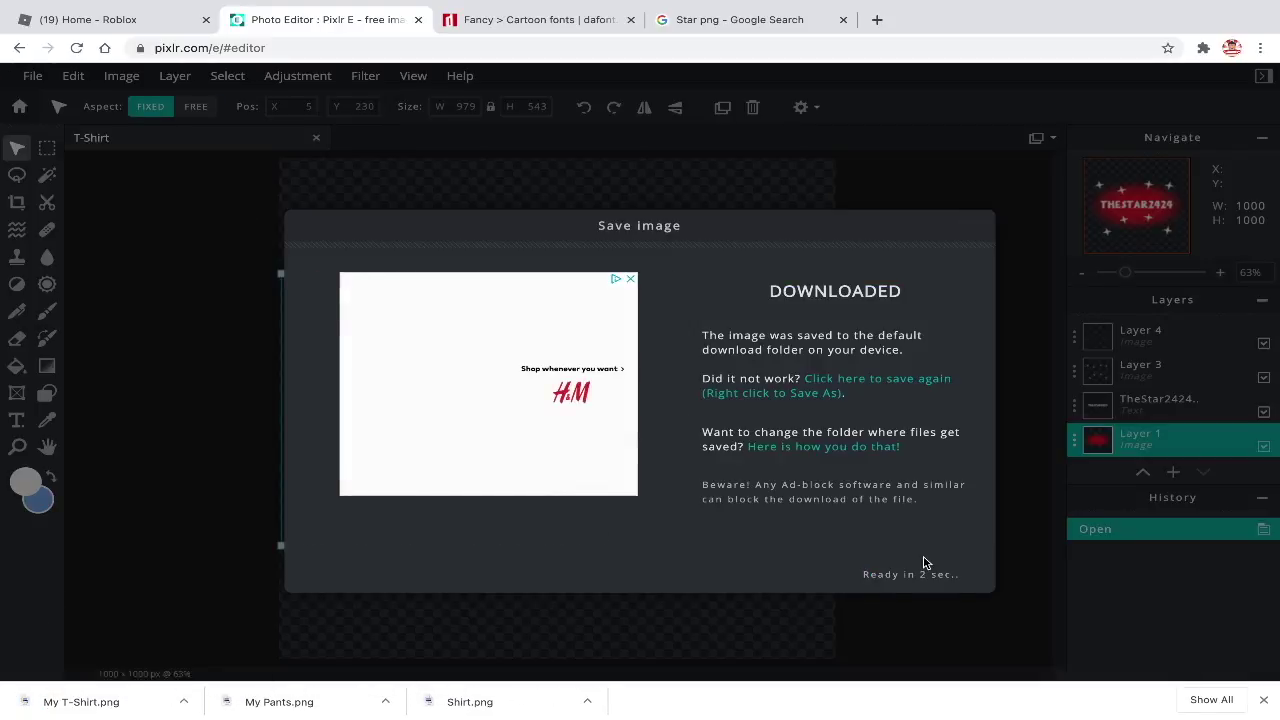
left_click(926, 568)
Switch to the Roblox site and open the Shirts section of the group creations.
key("ctrl+1")
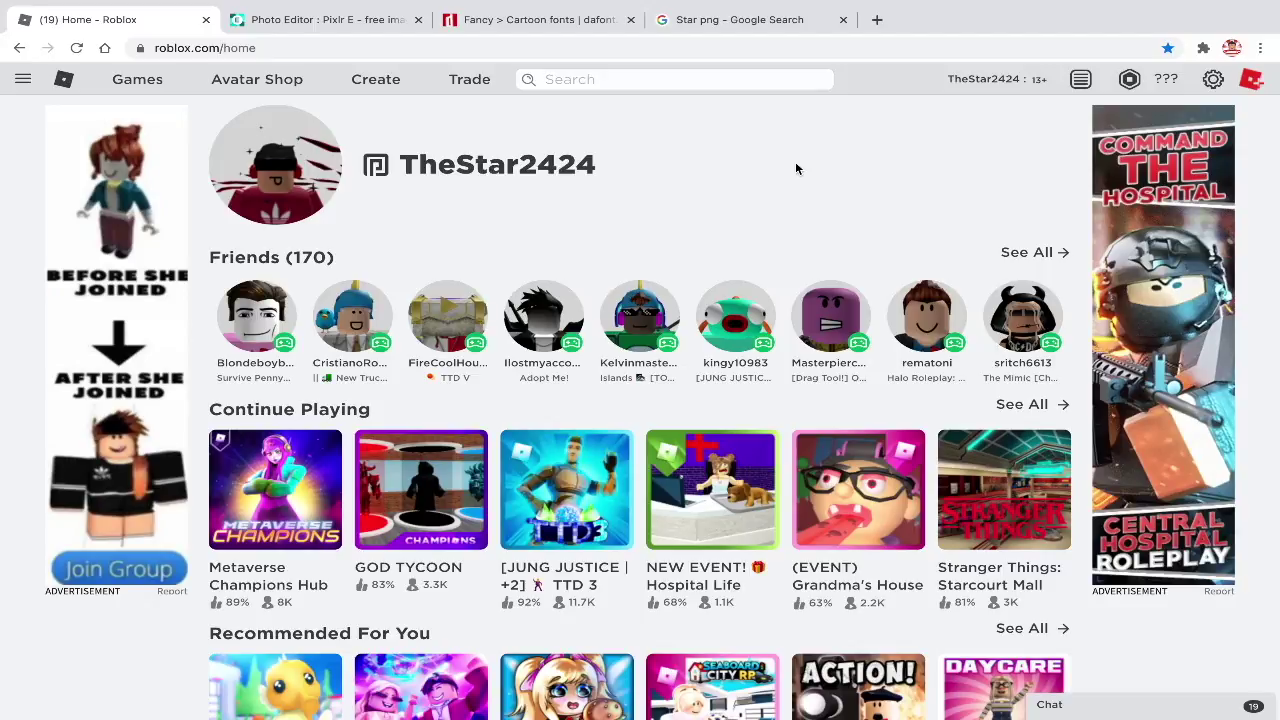
left_click(393, 80)
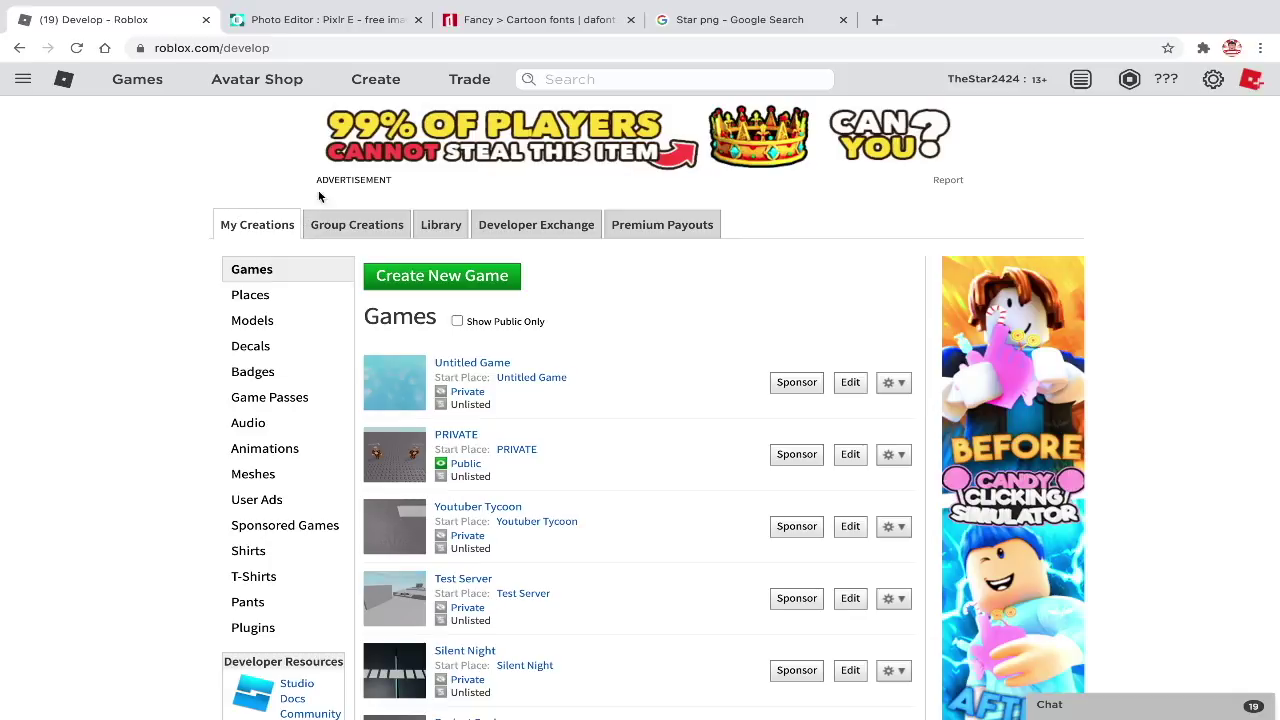
left_click(349, 224)
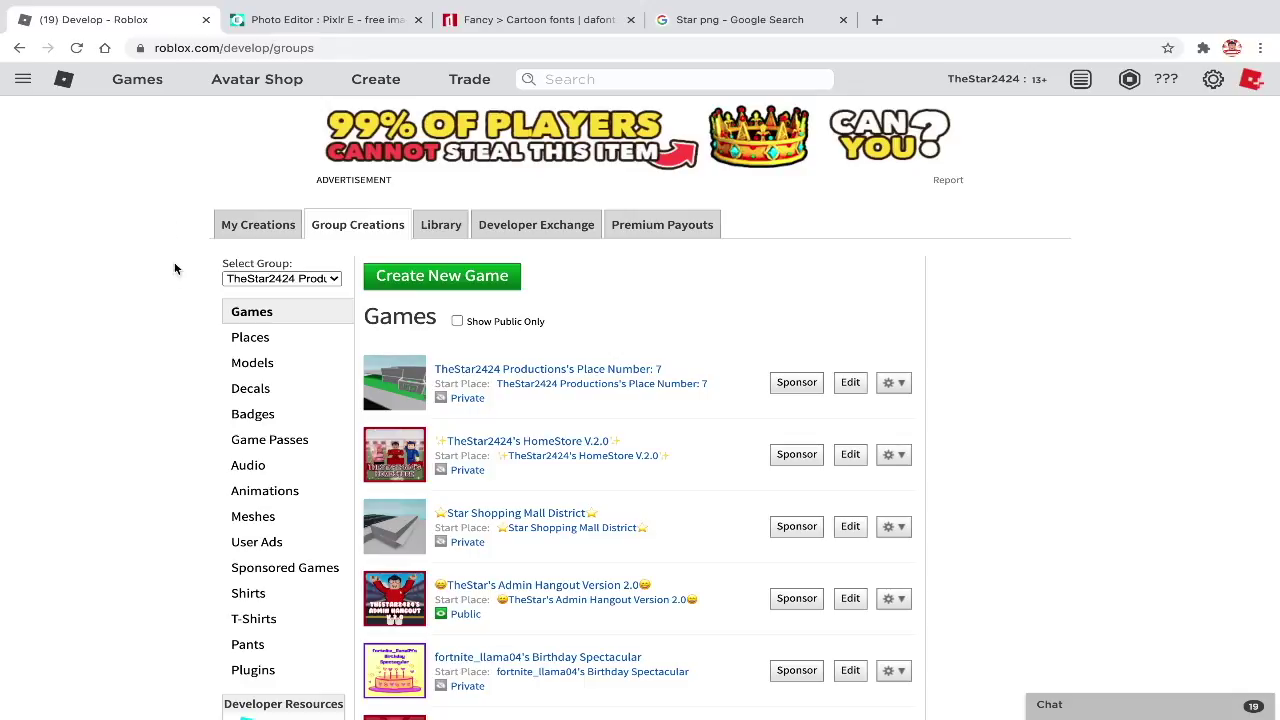
left_click(229, 593)
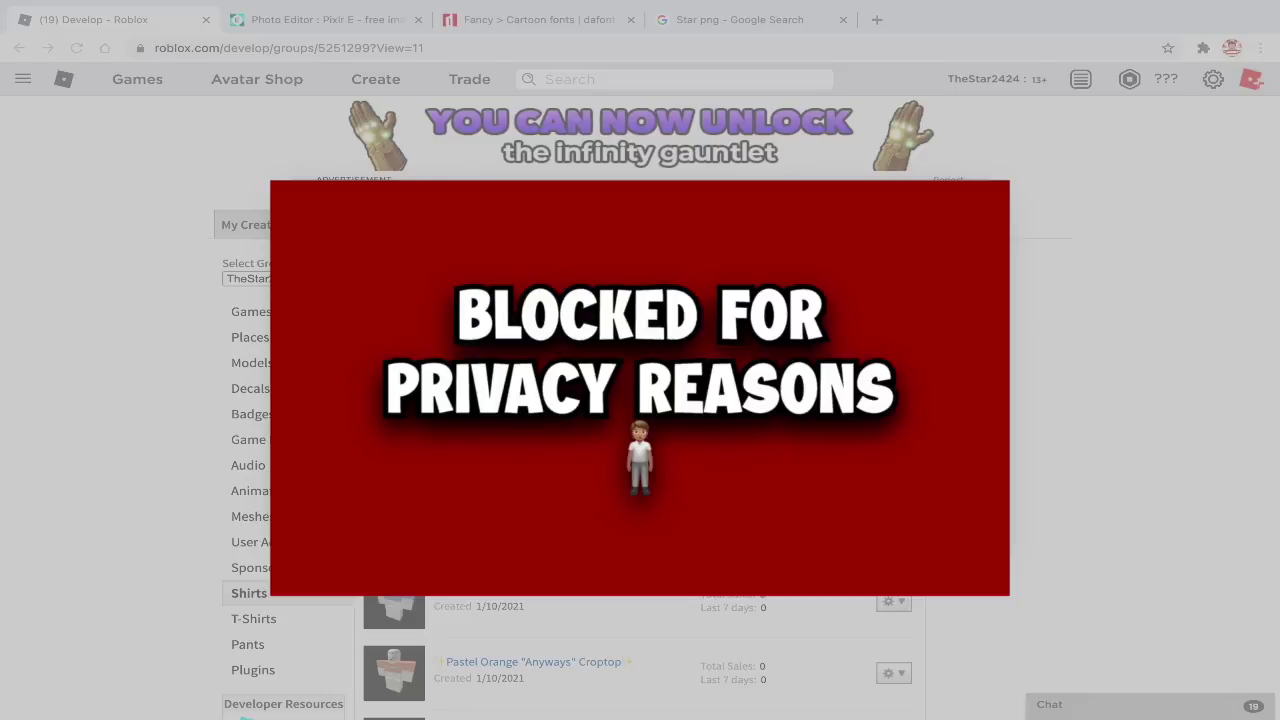
key("Return")
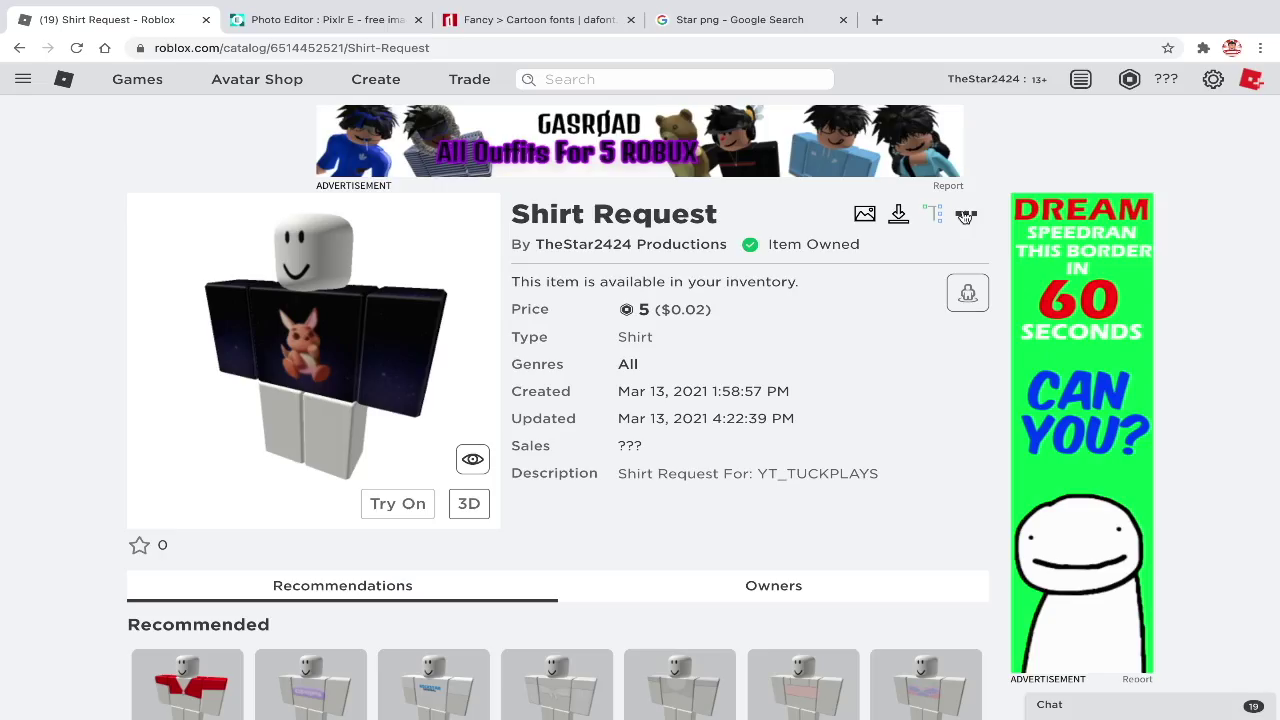
Configure the Shirt Request item and rename it "A shirt ._.".
left_click(966, 216)
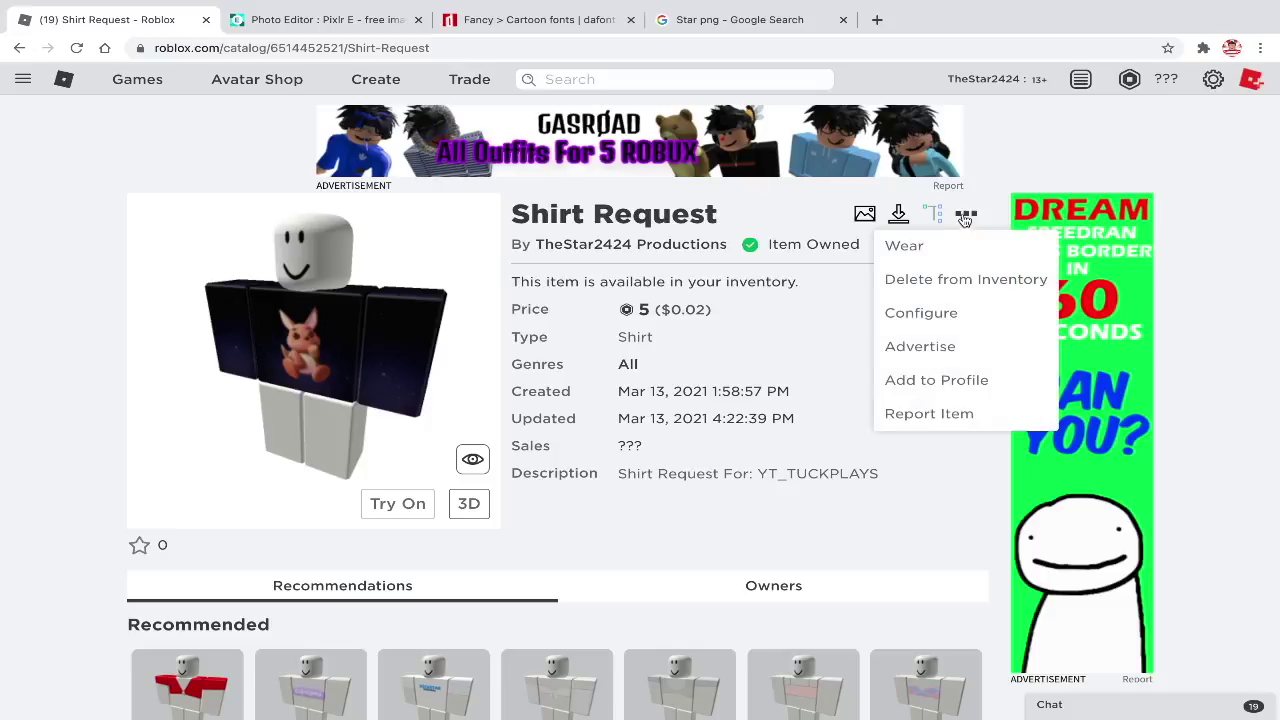
left_click(931, 314)
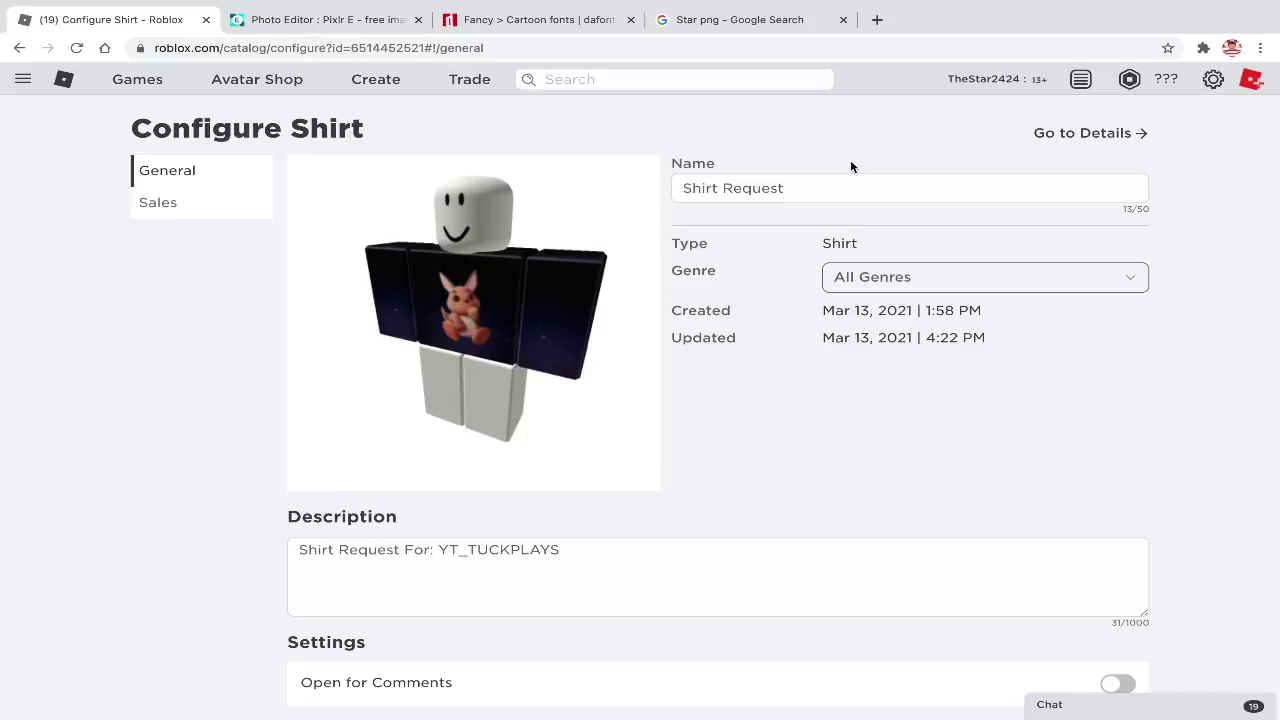
left_click(826, 191)
key("ctrl+a")
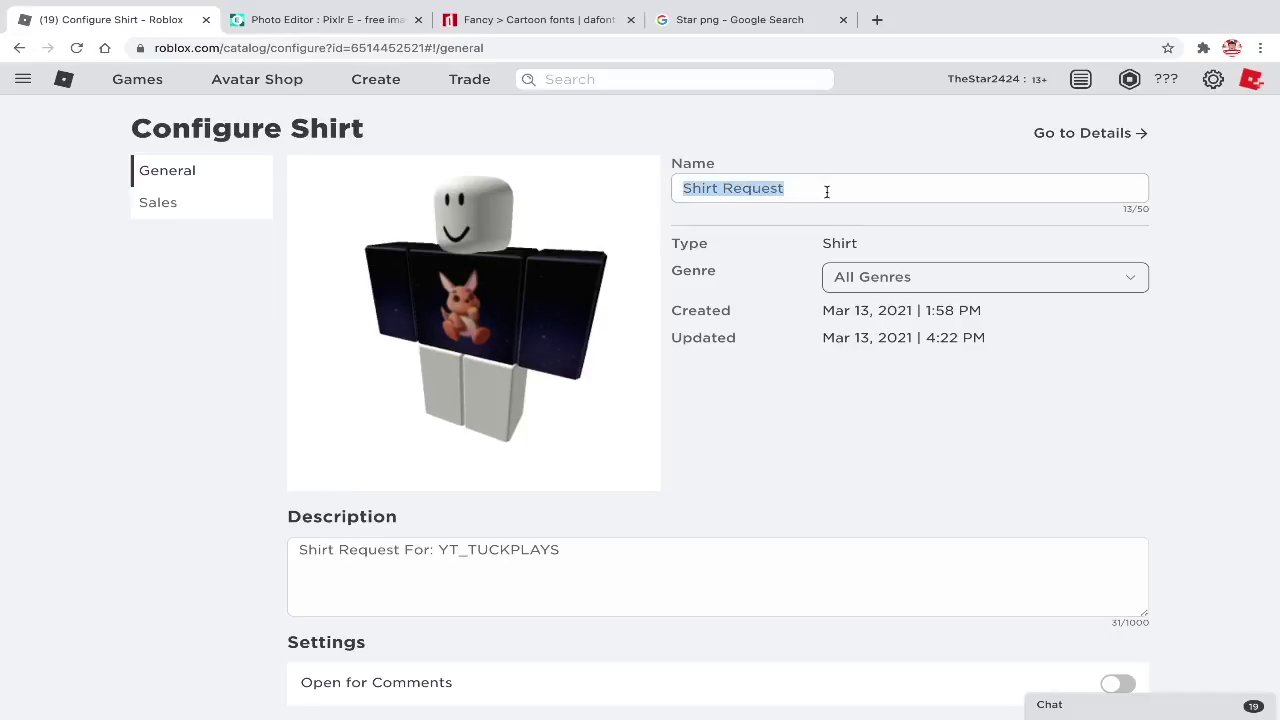
type("A shirt ")
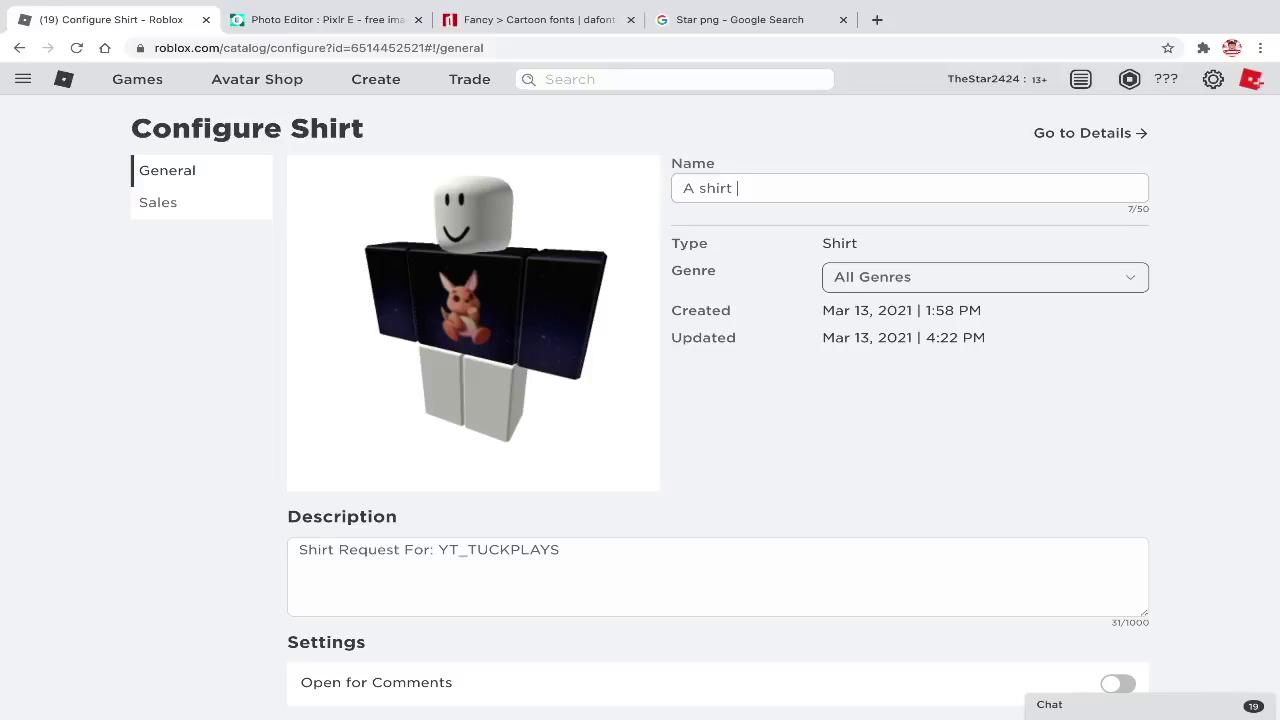
type("._.")
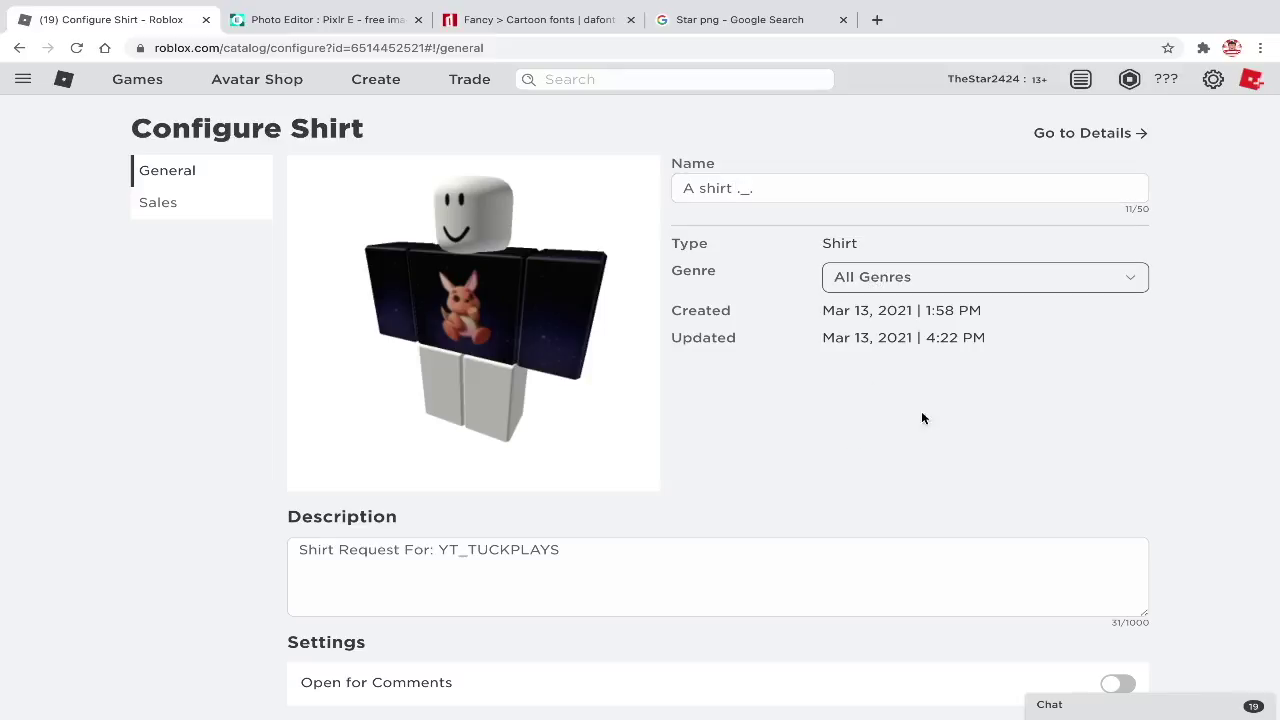
Look through the available genres for the shirt and keep All Genres.
left_click(897, 282)
scroll(896, 357, "down", 3)
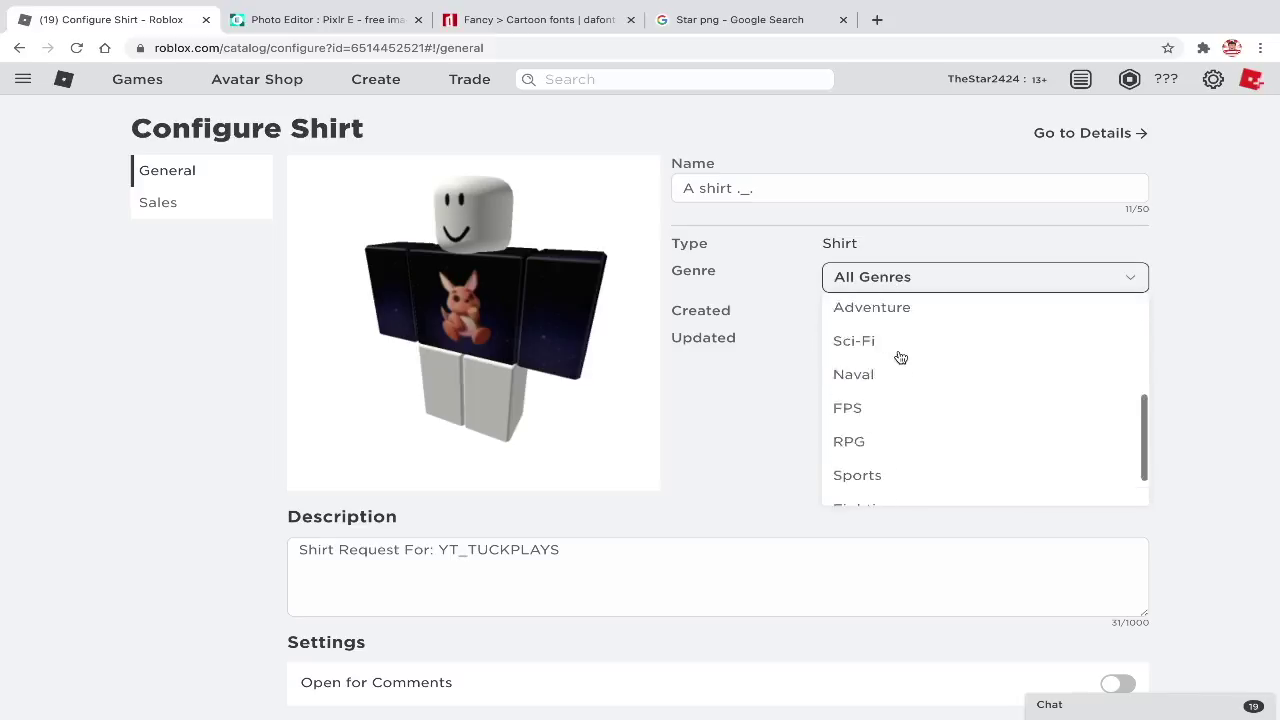
scroll(872, 390, "up", 3)
left_click(868, 323)
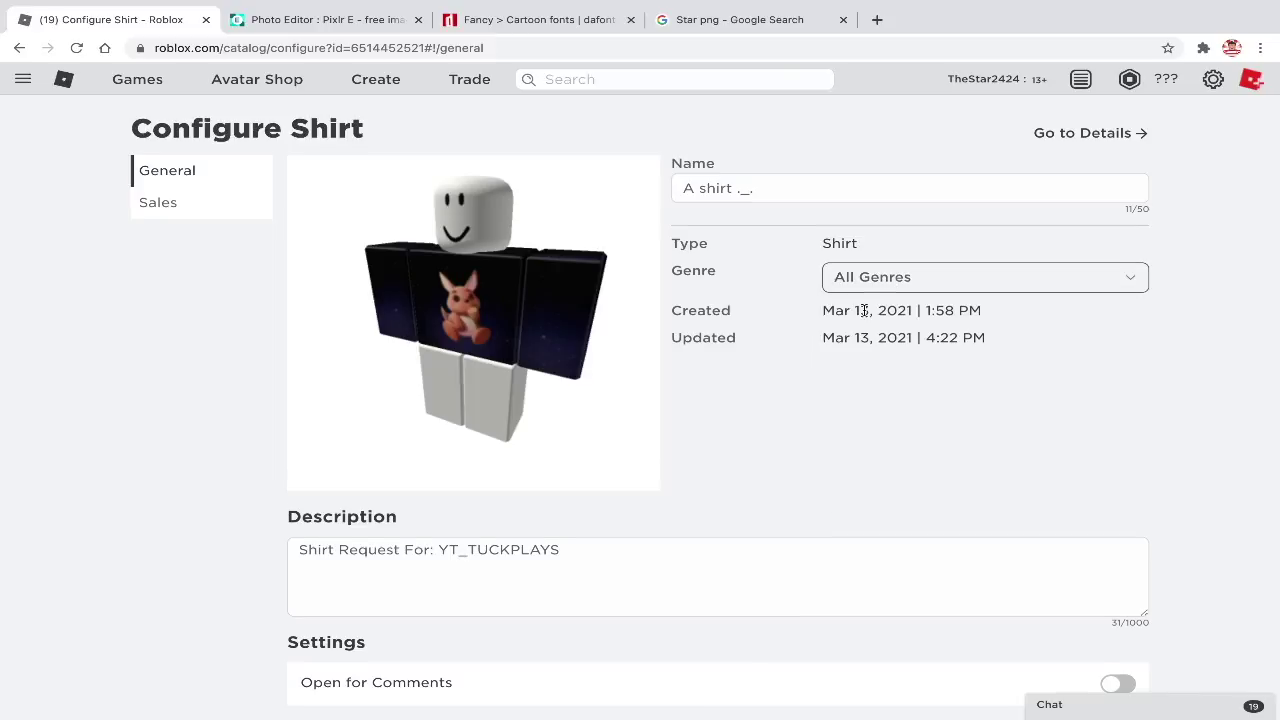
Append ", YES SUB TO MY CHANNEL" to the end of the shirt's description.
scroll(651, 386, "down", 2)
left_click(651, 386)
type(", YES SUB")
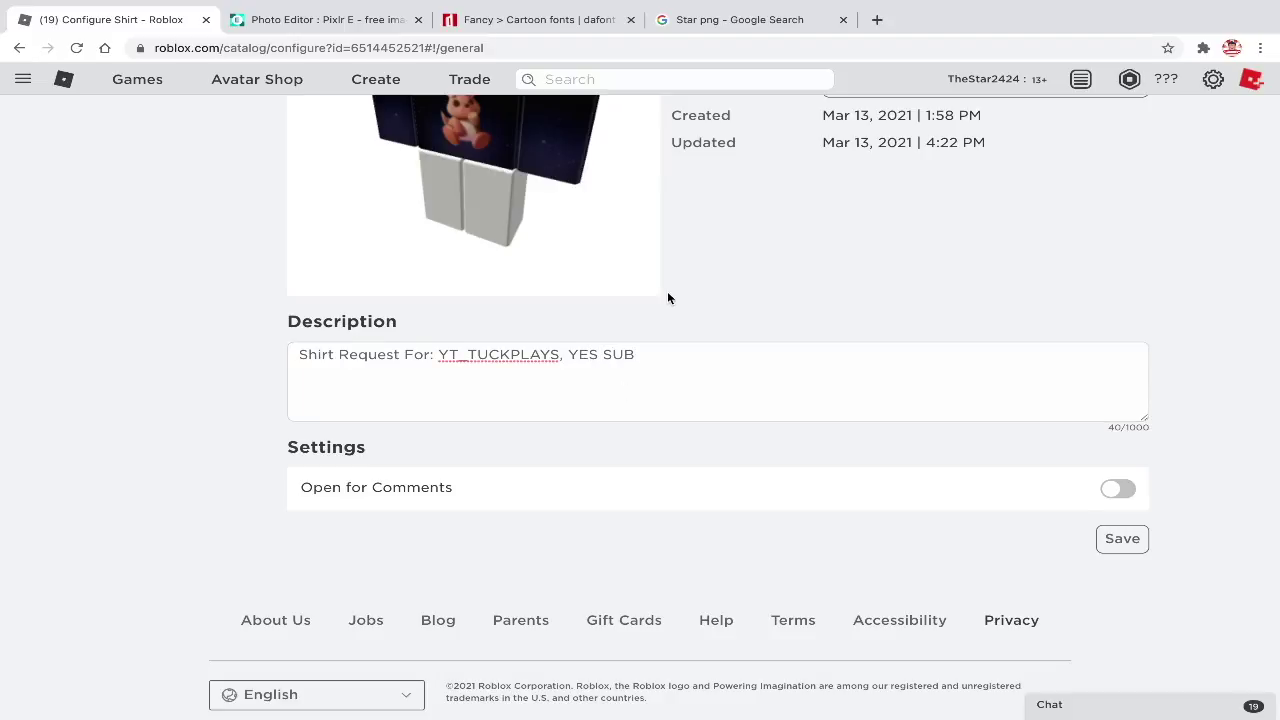
left_click_drag(572, 363, 638, 360)
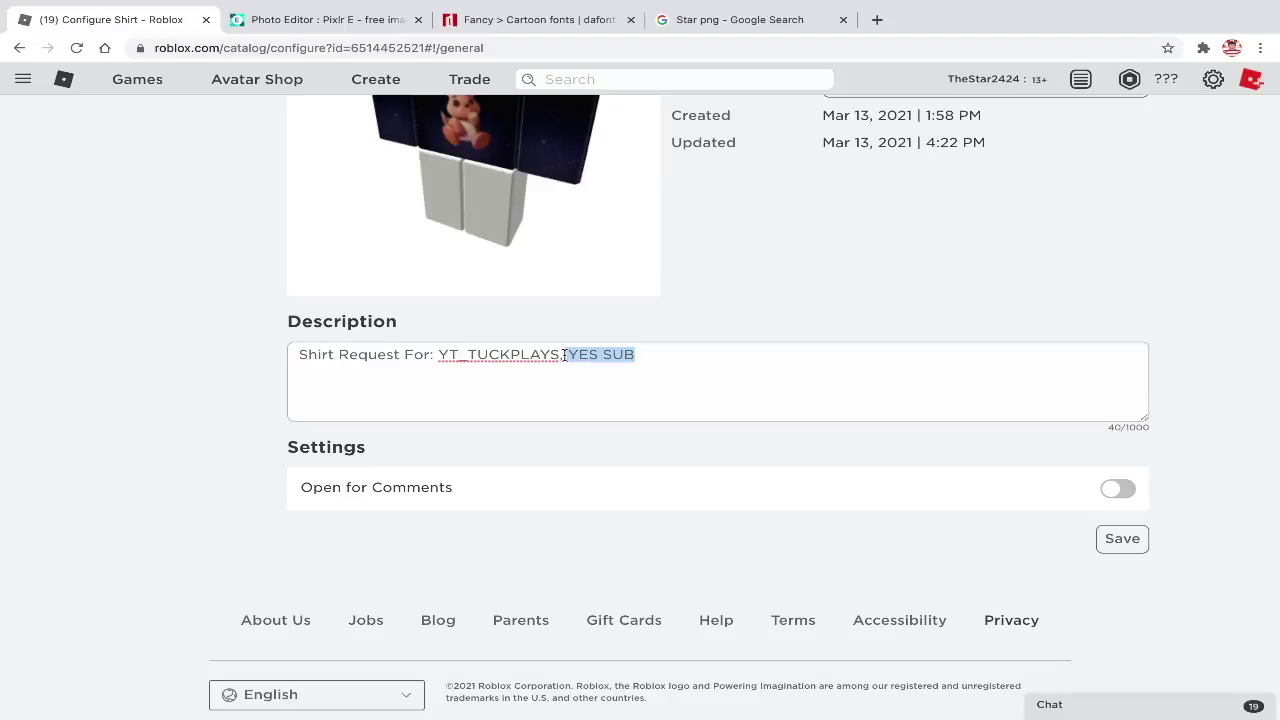
left_click(654, 360)
type("TO MY")
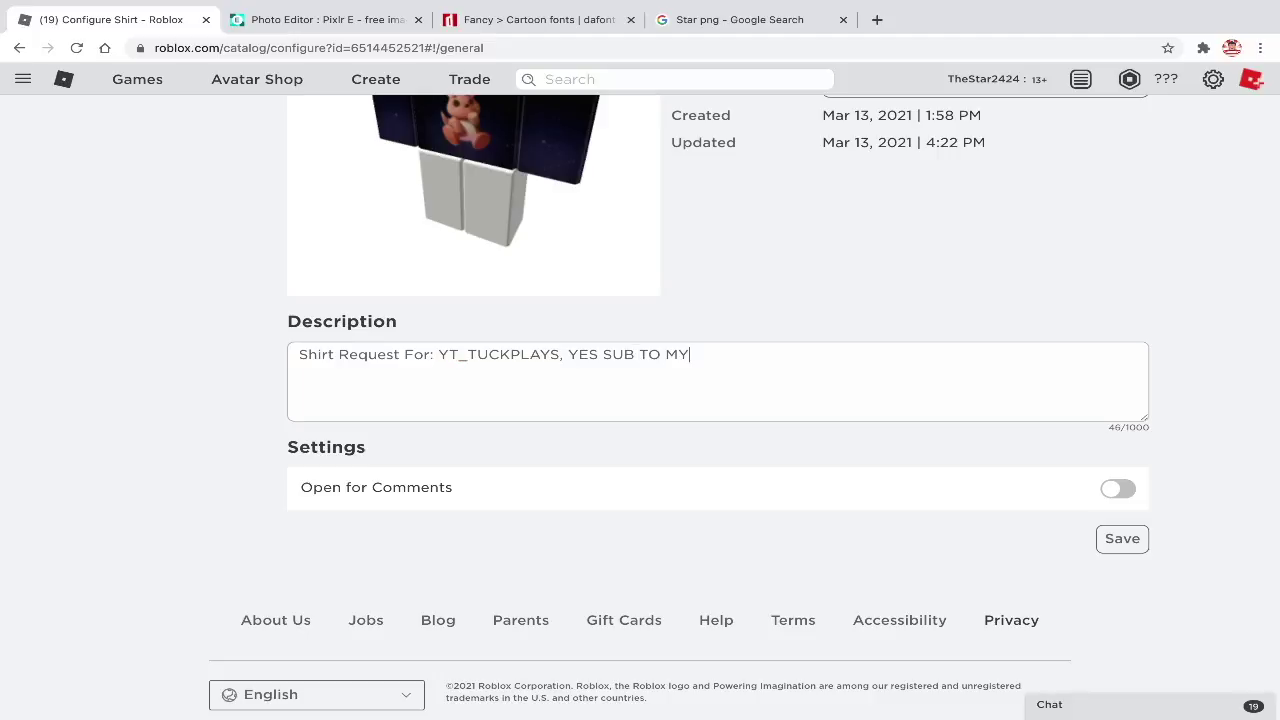
type(" CHANNEL")
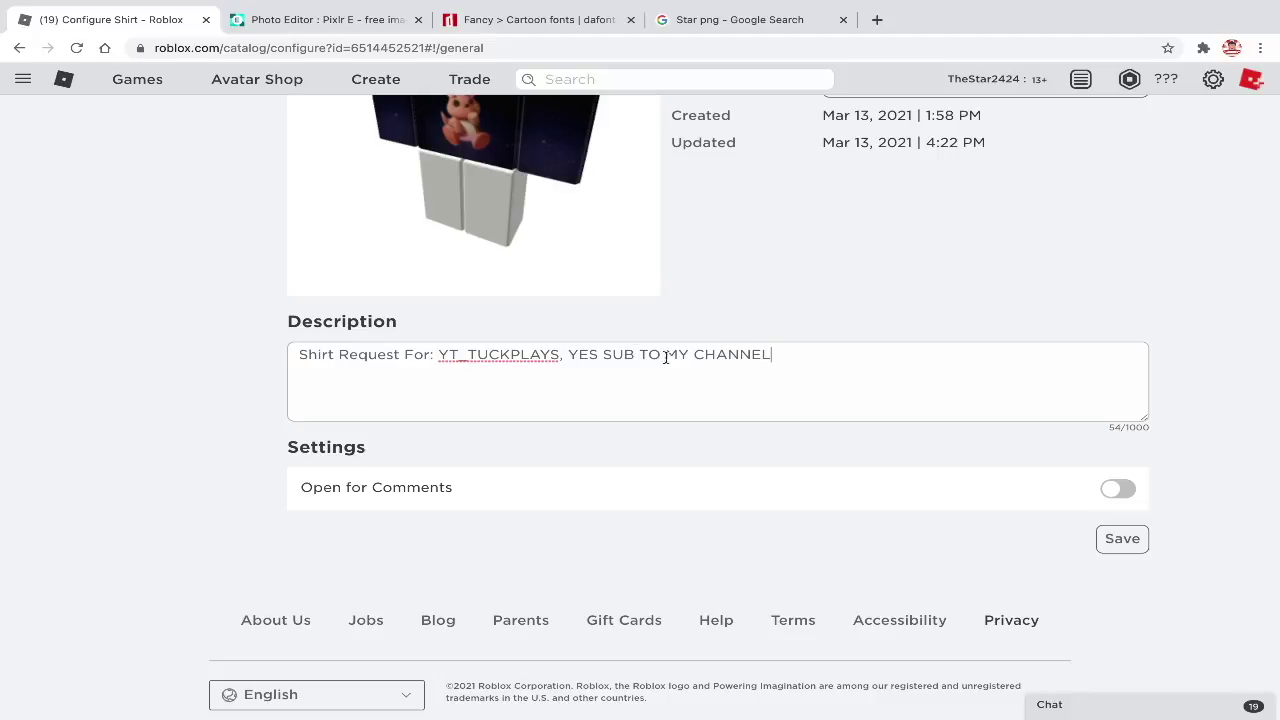
Try the Open for Comments setting and the Item for Sale setting, switching each one over and back.
left_click(1124, 490)
left_click(1126, 491)
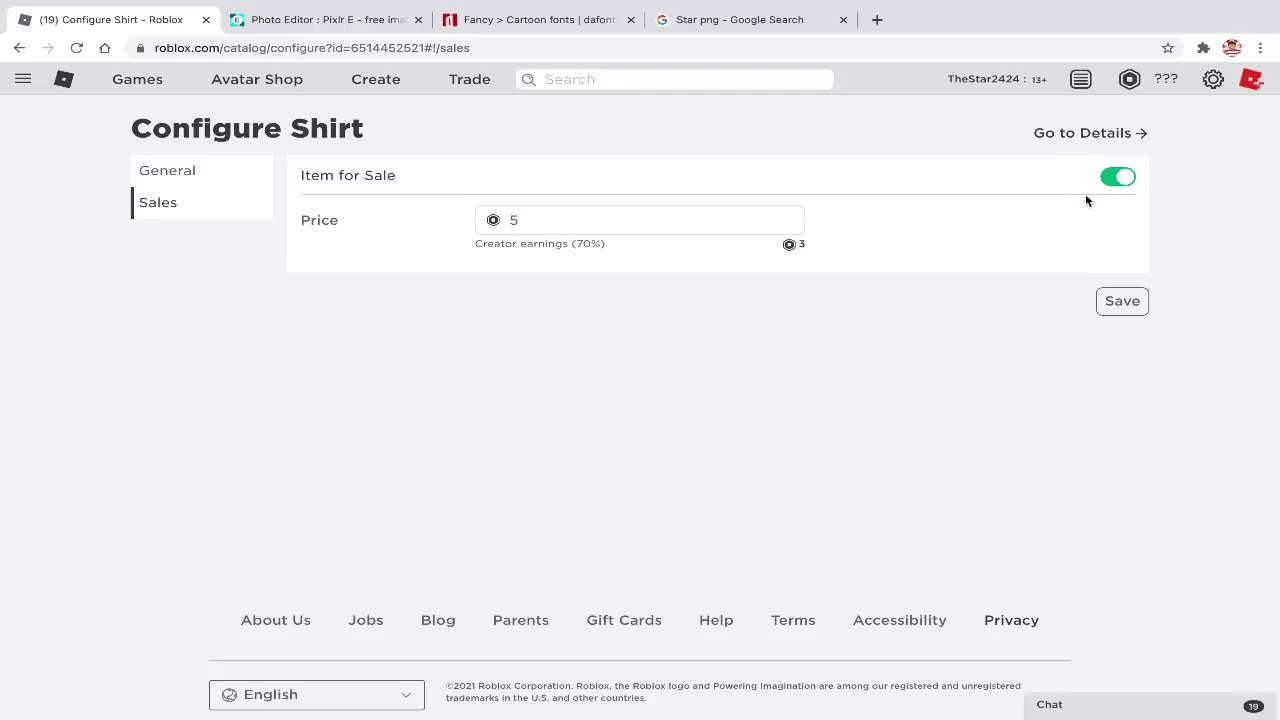
left_click(1121, 176)
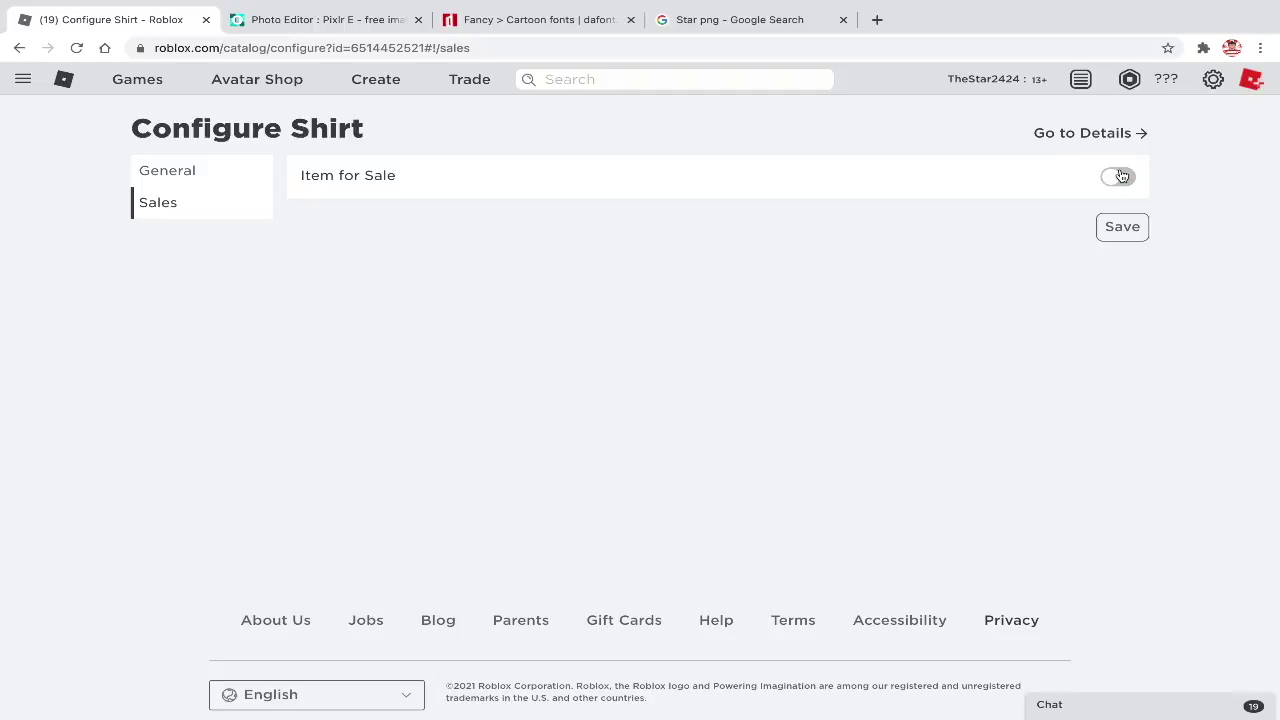
left_click(1122, 176)
Try shirt prices of 10, 15, 20, 25, 30, 35 and 40 Robux.
left_click(532, 222)
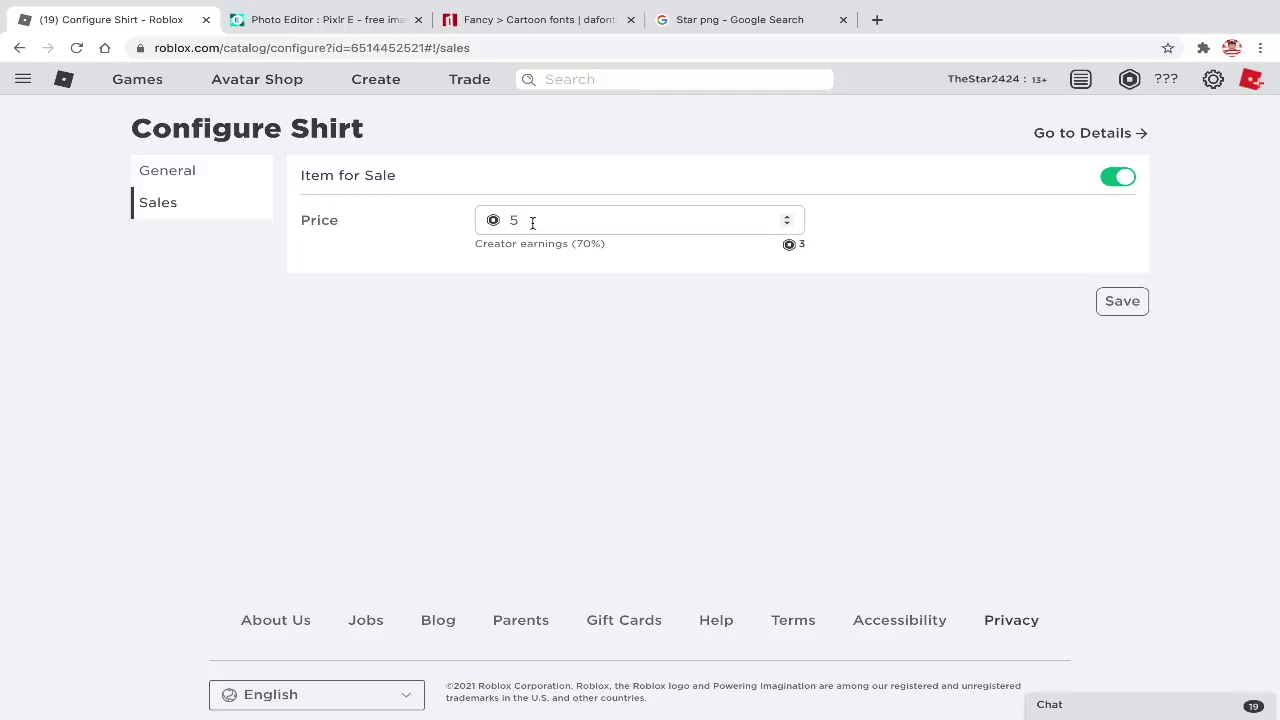
key("BackSpace")
type("10")
key("BackSpace")
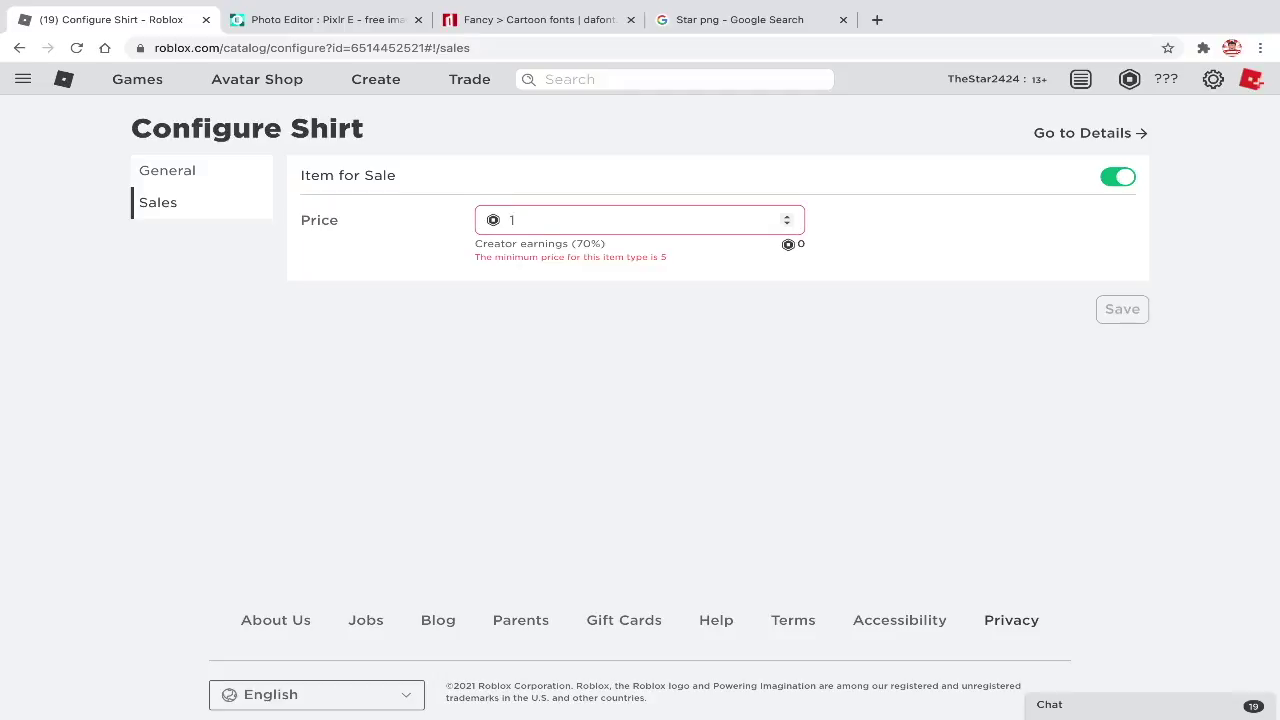
type("5")
key("BackSpace")
key("BackSpace")
type("20")
key("BackSpace")
key("BackSpace")
type("25")
key("BackSpace")
key("BackSpace")
type("30")
key("BackSpace")
type("5")
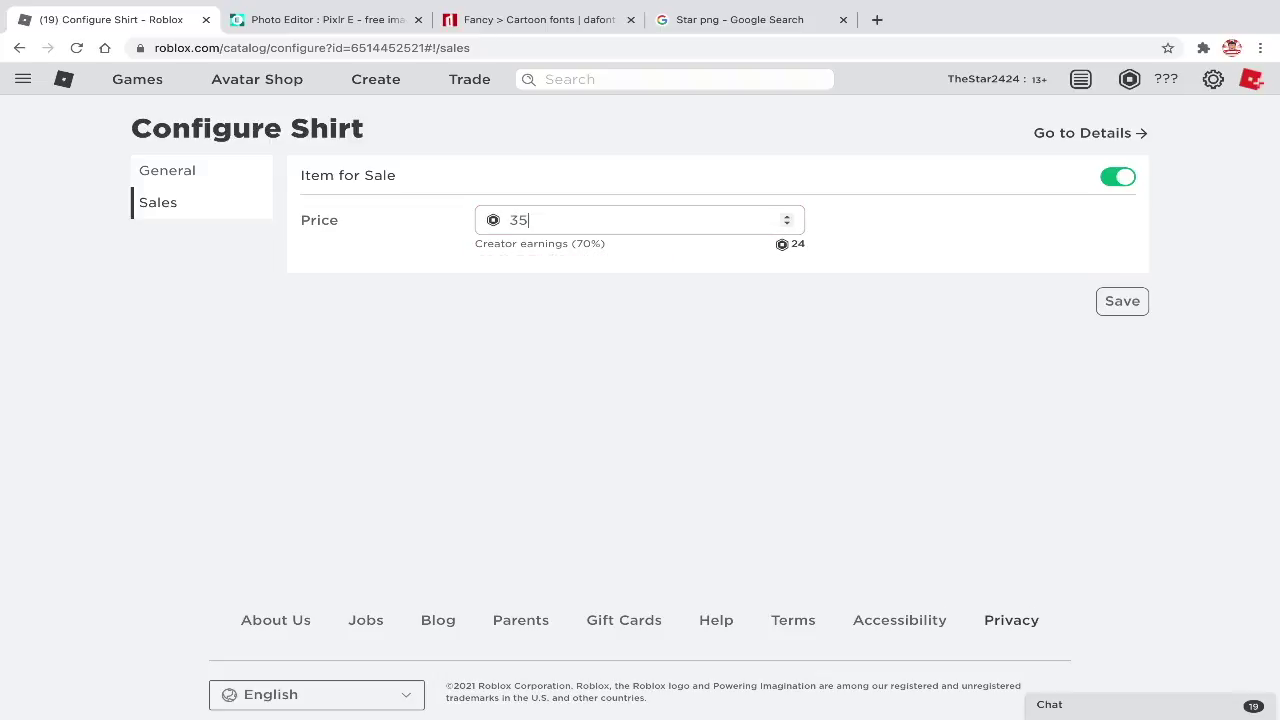
key("BackSpace")
key("BackSpace")
type("40")
Set the shirt's sale price to 5 Robux.
key("BackSpace")
key("BackSpace")
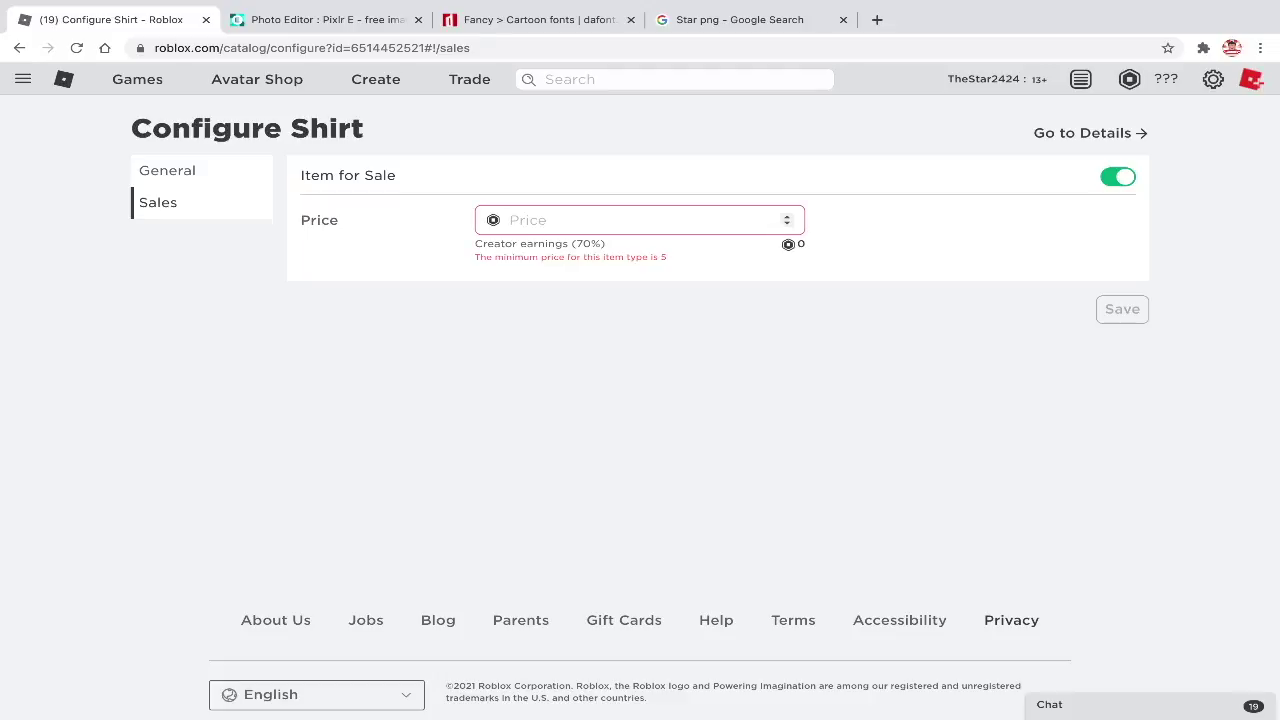
type("5")
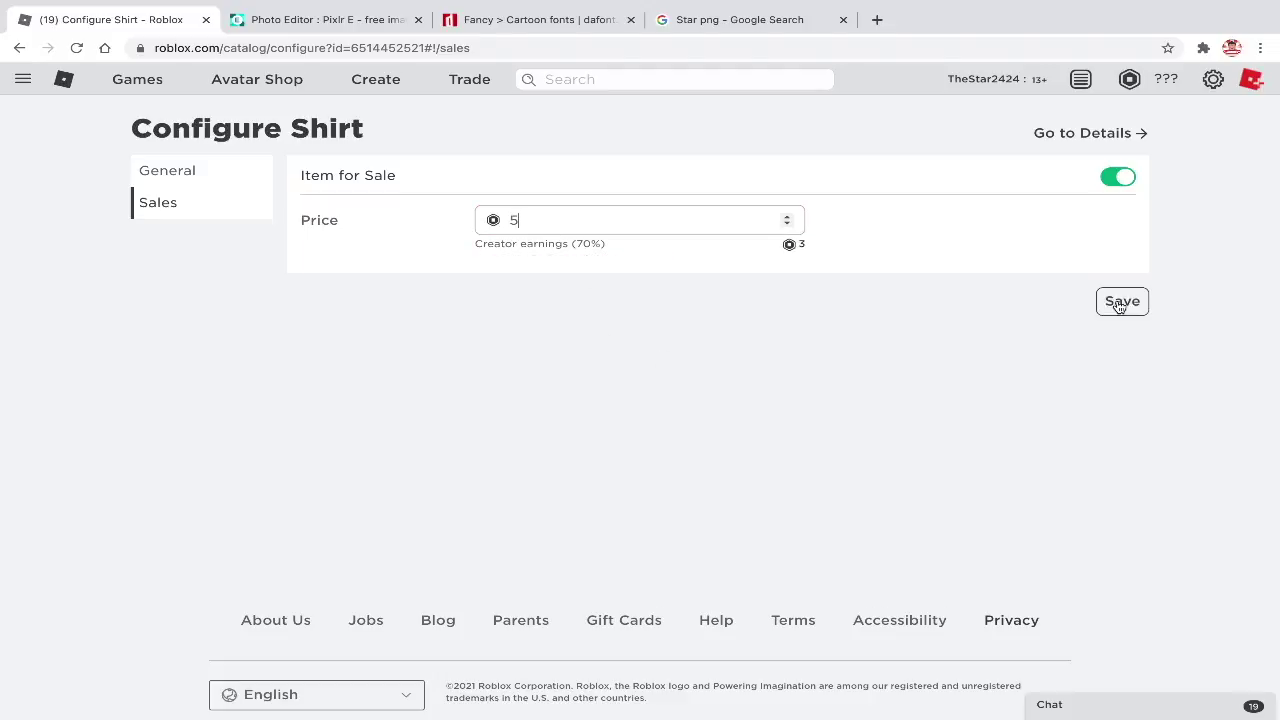